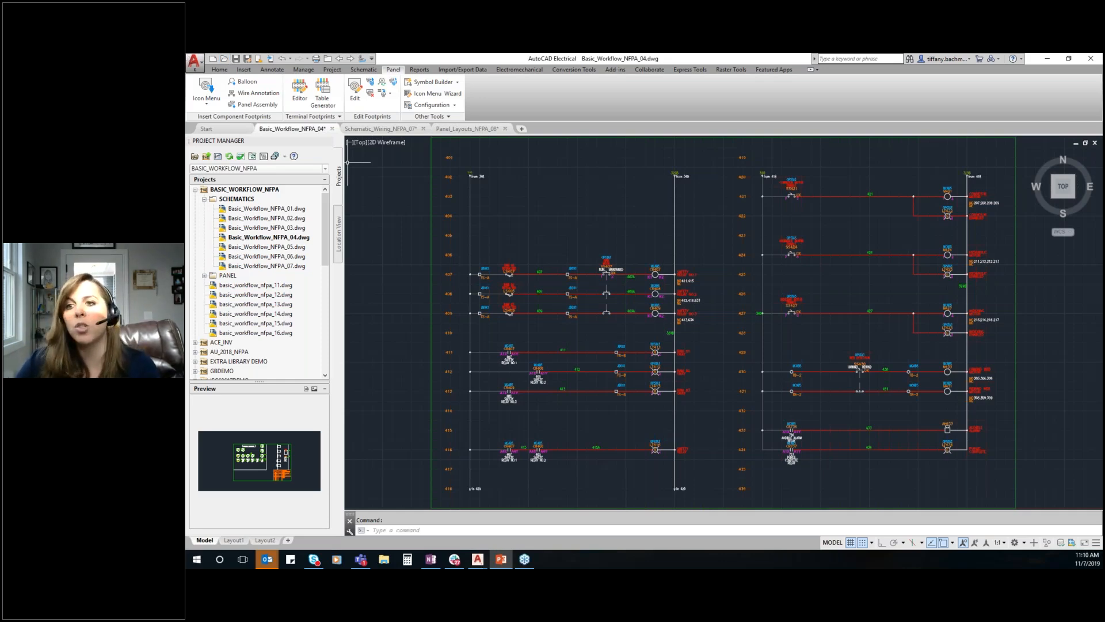
{"action": "key", "text": "ctrl"}
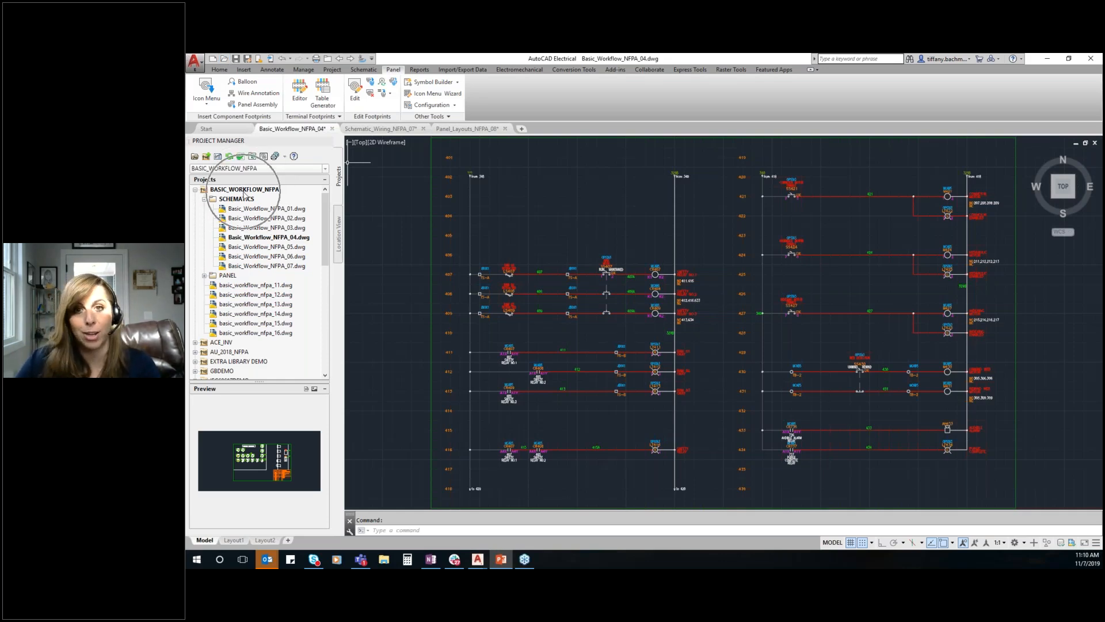
{"action": "key", "text": "ctrl"}
{"action": "key", "text": "ctrl"}
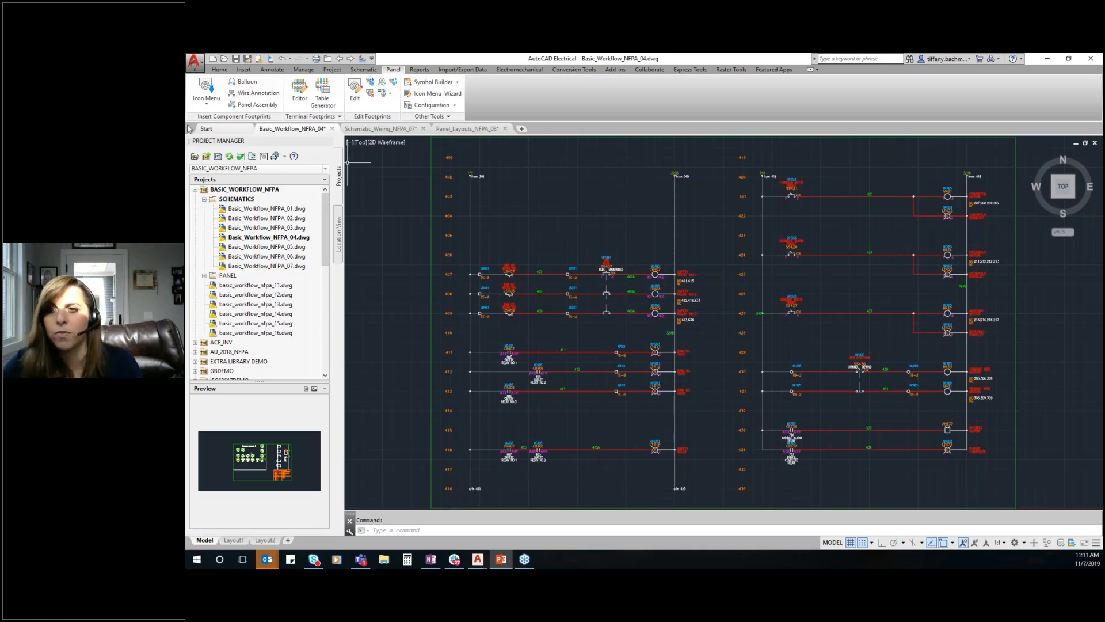
Examine the drawings grouped in the SCHEMATICS and PANEL subfolders of the BASIC_WORKFLOW_NFPA project
{"action": "left_click", "coordinate": [204, 199]}
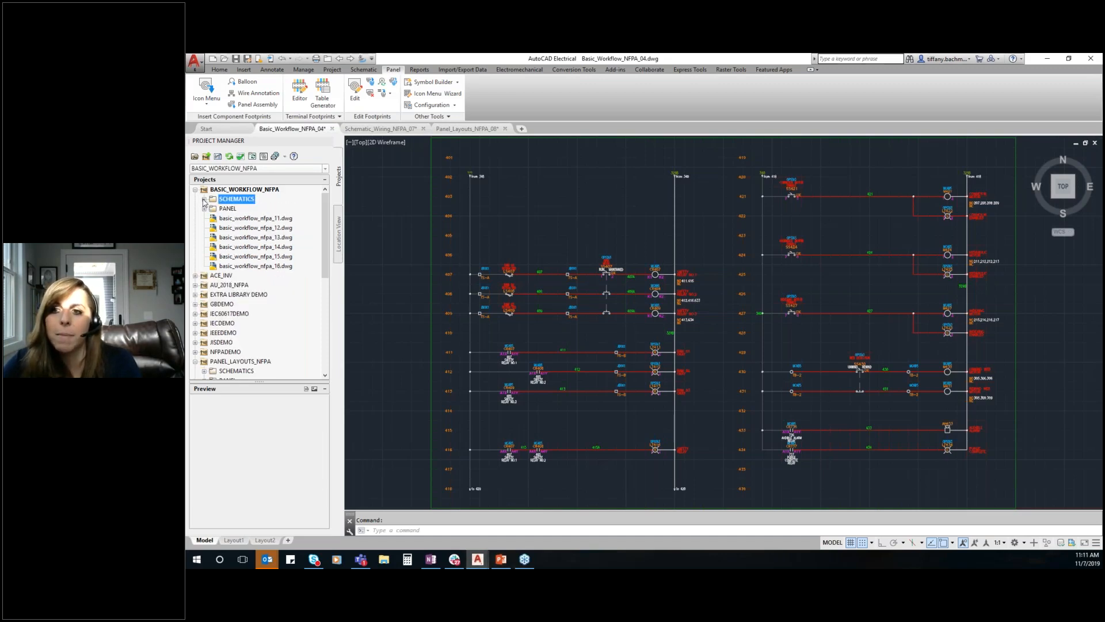
{"action": "left_click", "coordinate": [205, 210]}
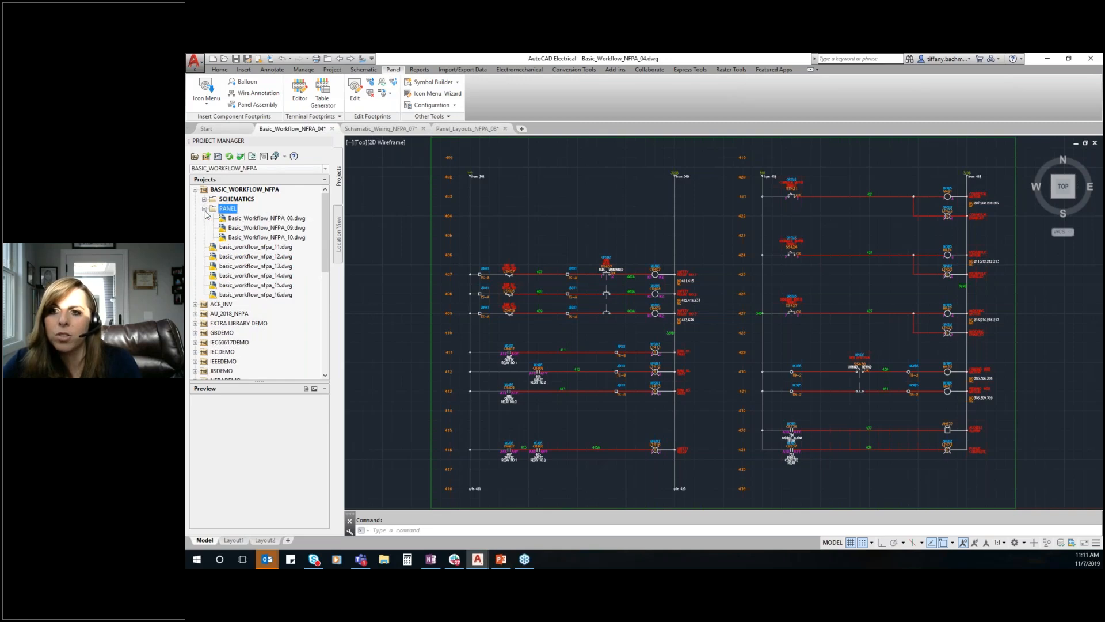
{"action": "left_click", "coordinate": [227, 219]}
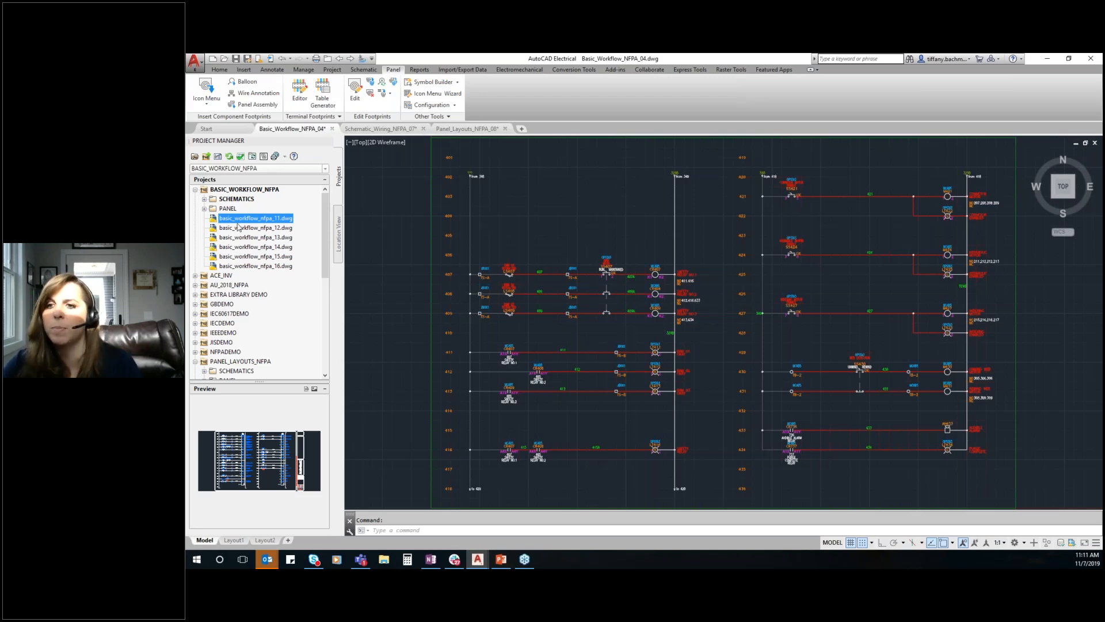
{"action": "double_click", "coordinate": [211, 200]}
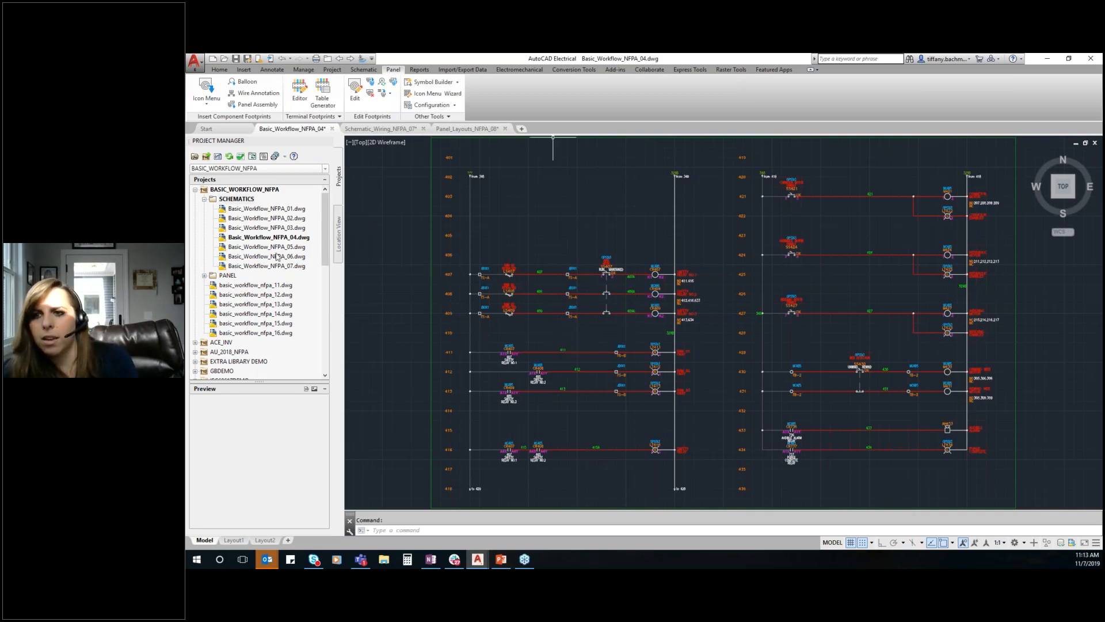
Open the properties of the BASIC_WORKFLOW_NFPA project and examine its schematic library paths
{"action": "left_click", "coordinate": [245, 190]}
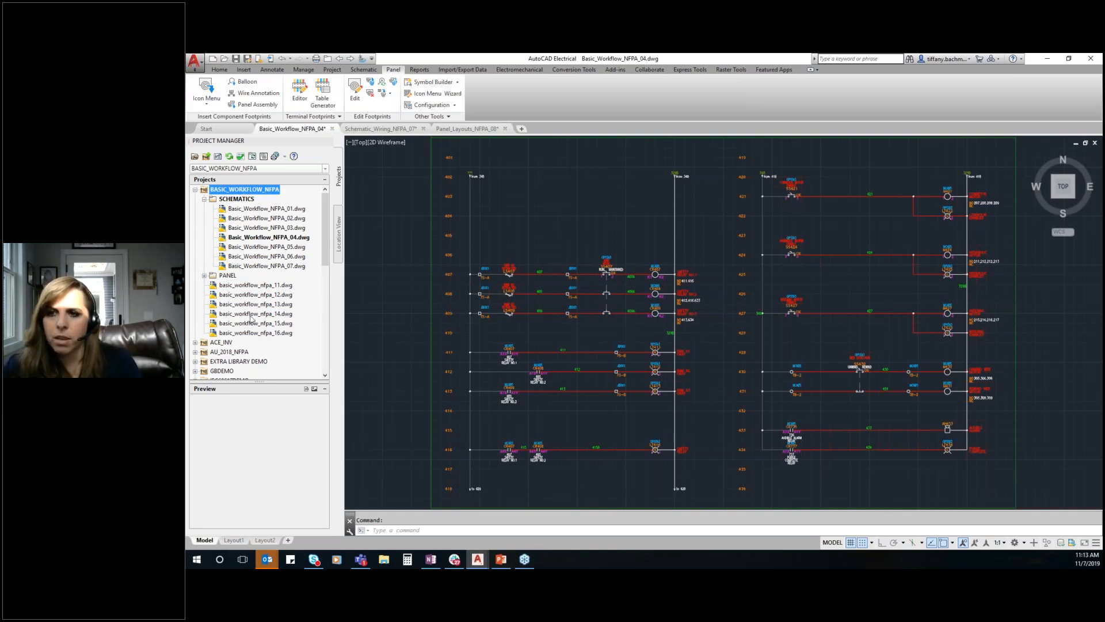
{"action": "right_click", "coordinate": [253, 192]}
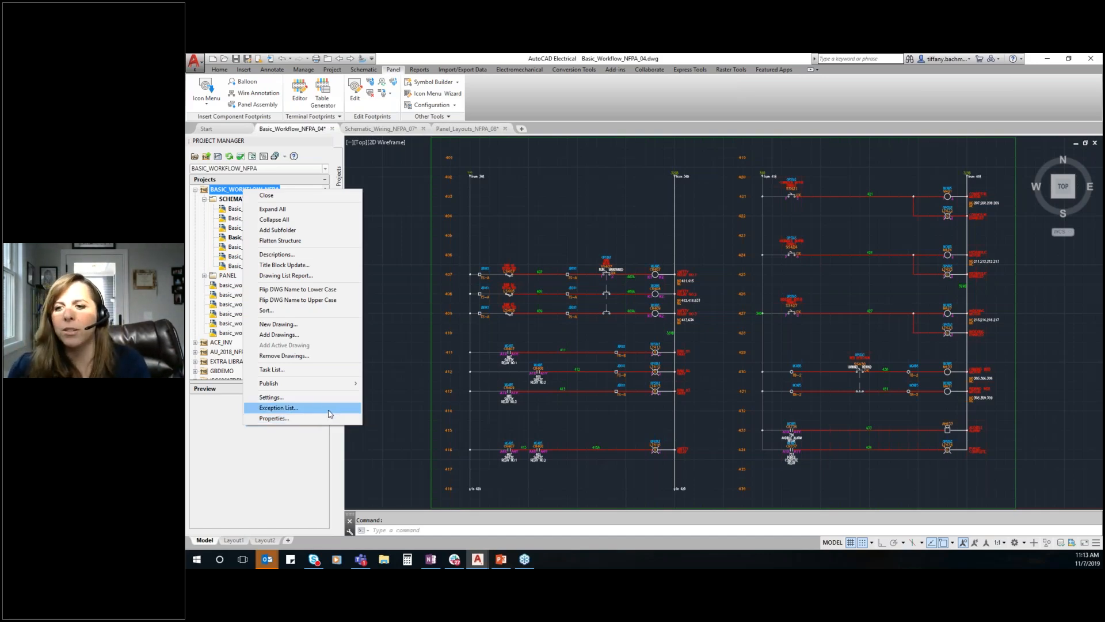
{"action": "left_click", "coordinate": [326, 420]}
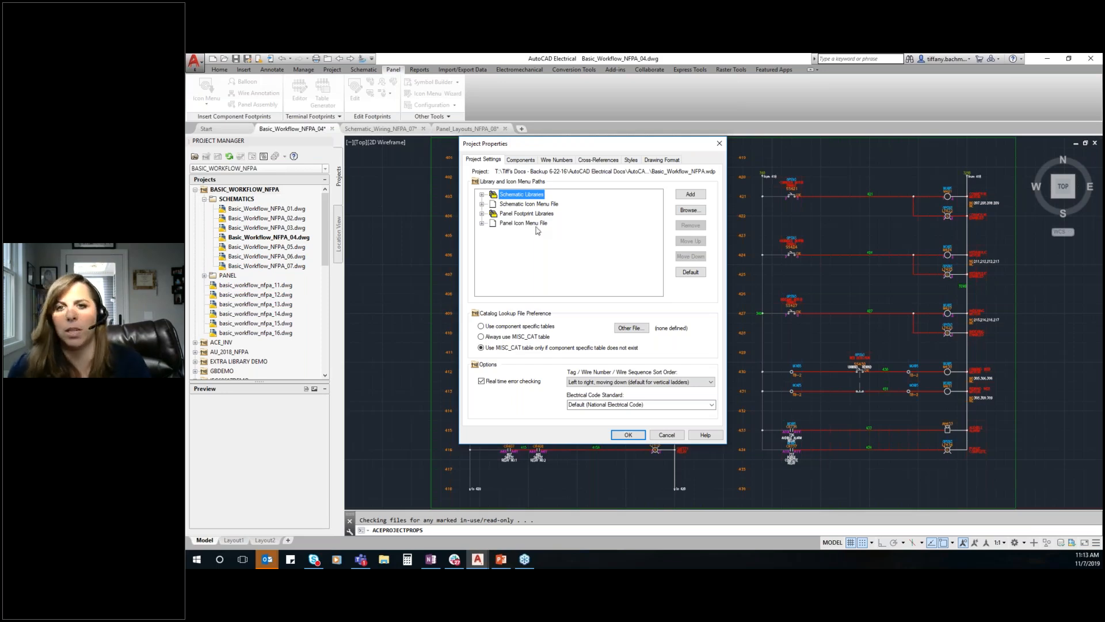
{"action": "left_click", "coordinate": [482, 196]}
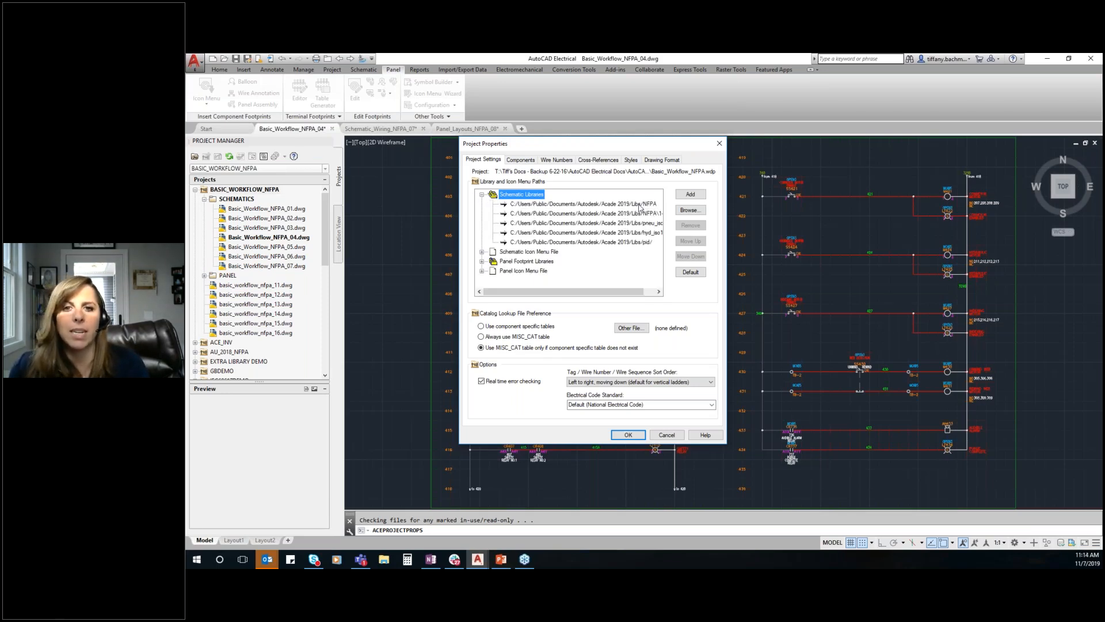
Browse for the folder of the first schematic library path and accept NFPA under Libs
{"action": "left_click", "coordinate": [640, 205]}
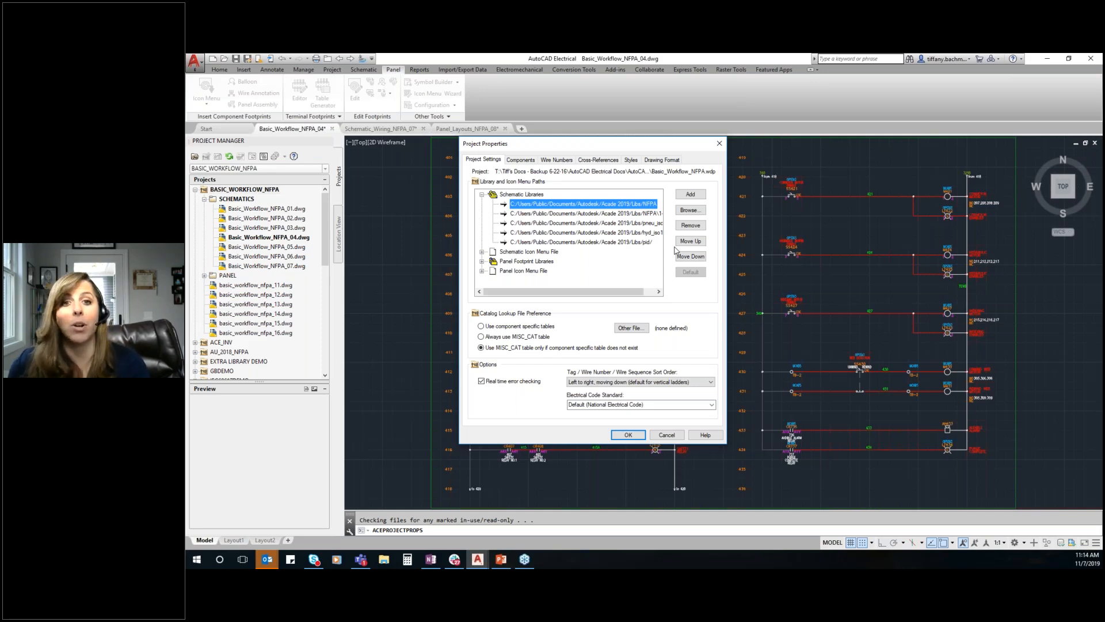
{"action": "left_click", "coordinate": [689, 210]}
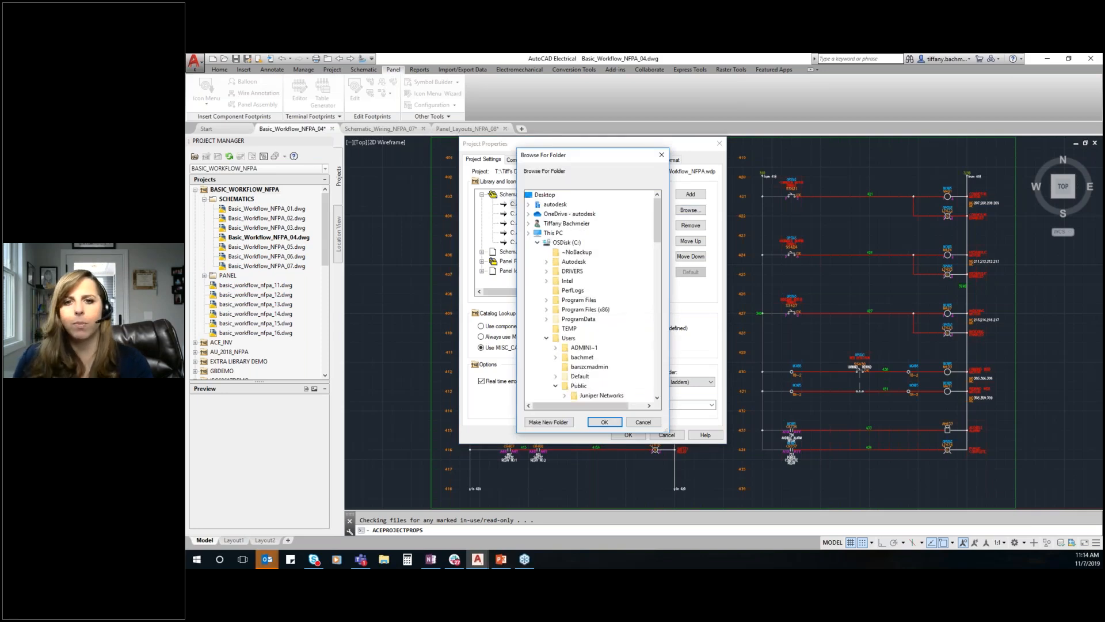
{"action": "scroll", "coordinate": [590, 309], "scroll_direction": "down", "scroll_amount": 7}
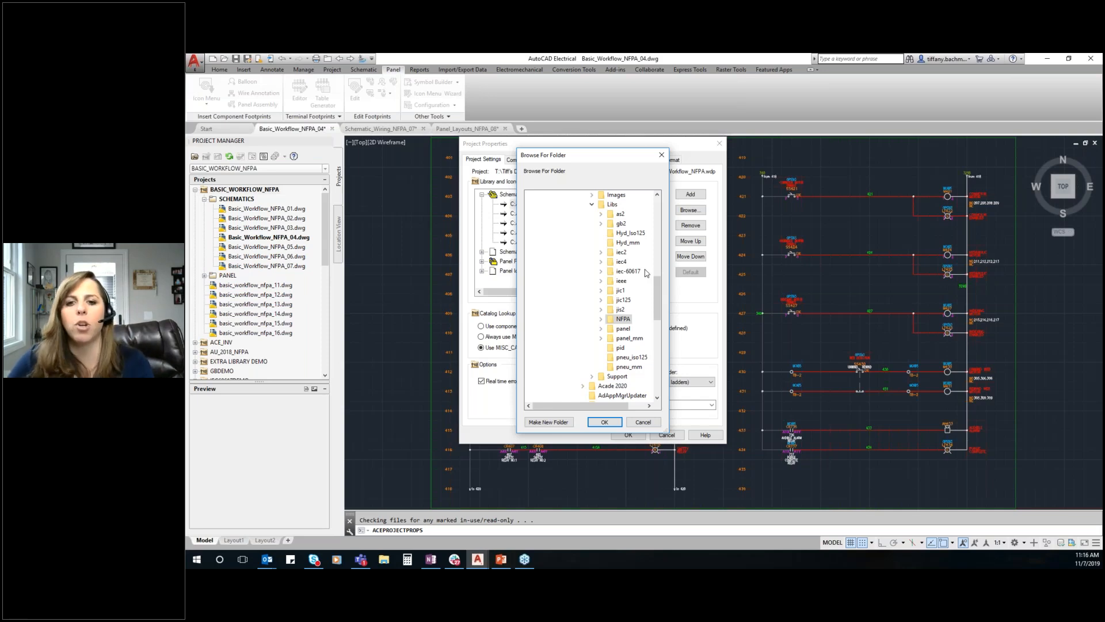
{"action": "left_click", "coordinate": [611, 422]}
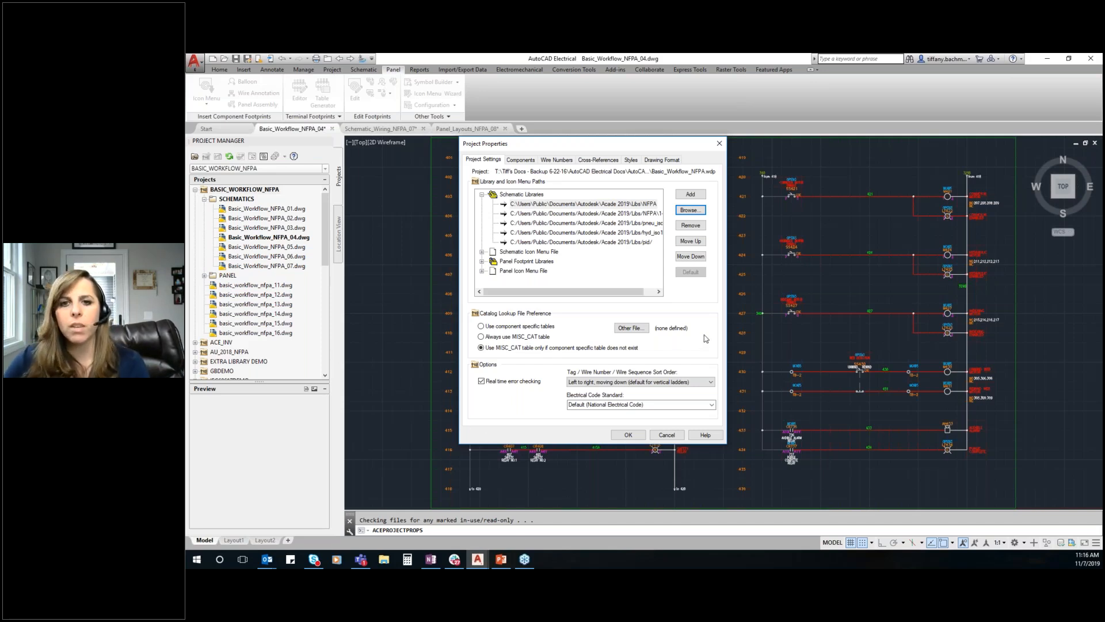
Review the project's component, wire number, cross-reference, style and drawing format settings, and close the properties
{"action": "left_click", "coordinate": [529, 161]}
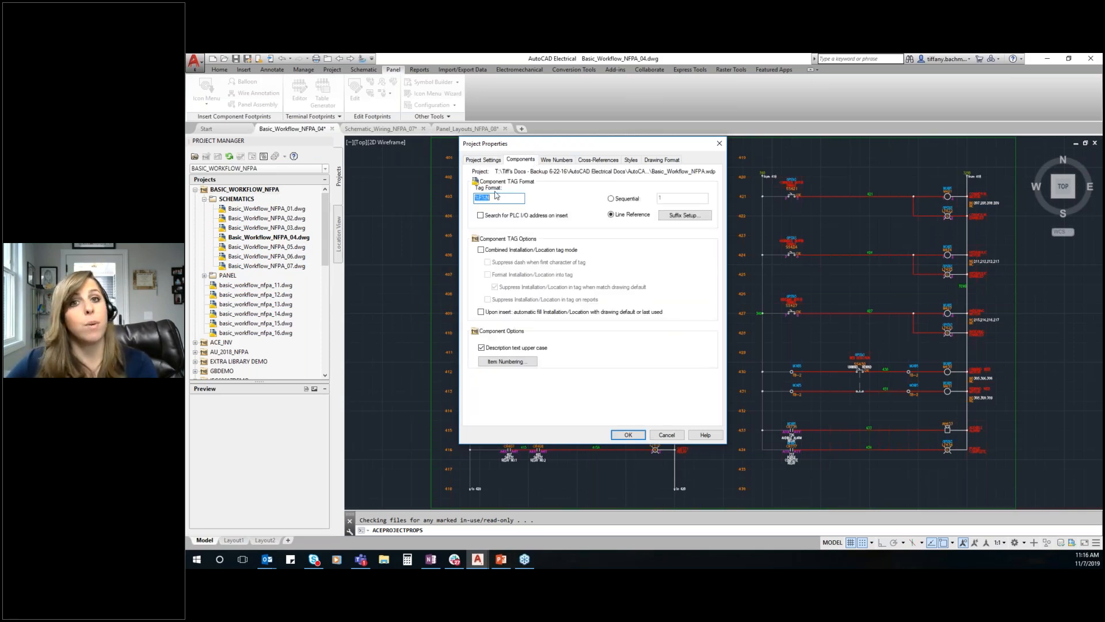
{"action": "left_click", "coordinate": [556, 159]}
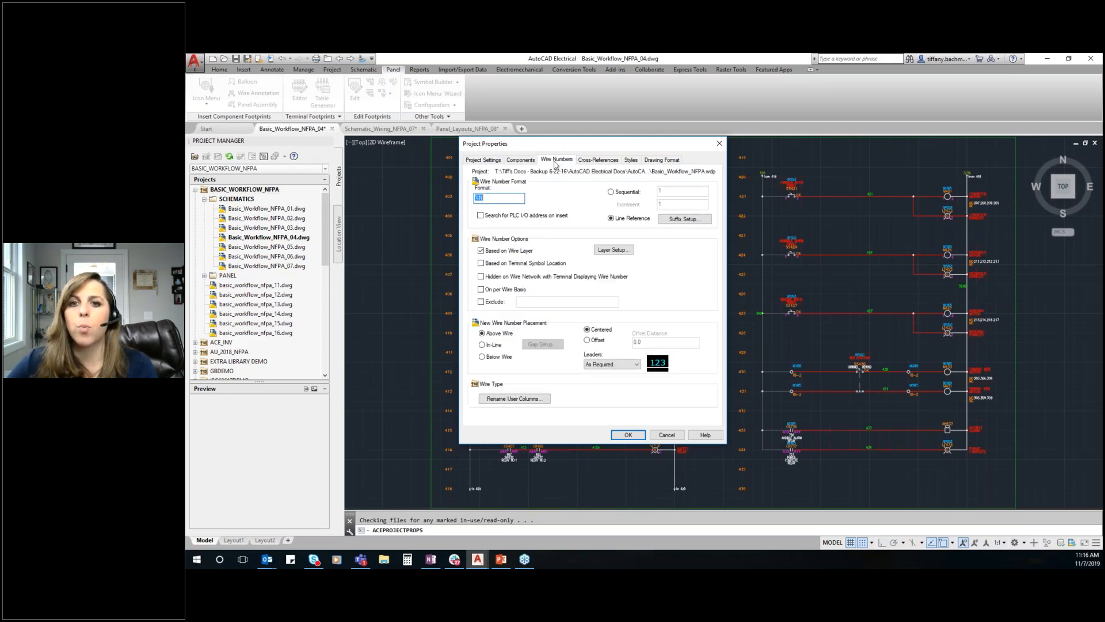
{"action": "left_click", "coordinate": [585, 161]}
{"action": "left_click", "coordinate": [630, 160]}
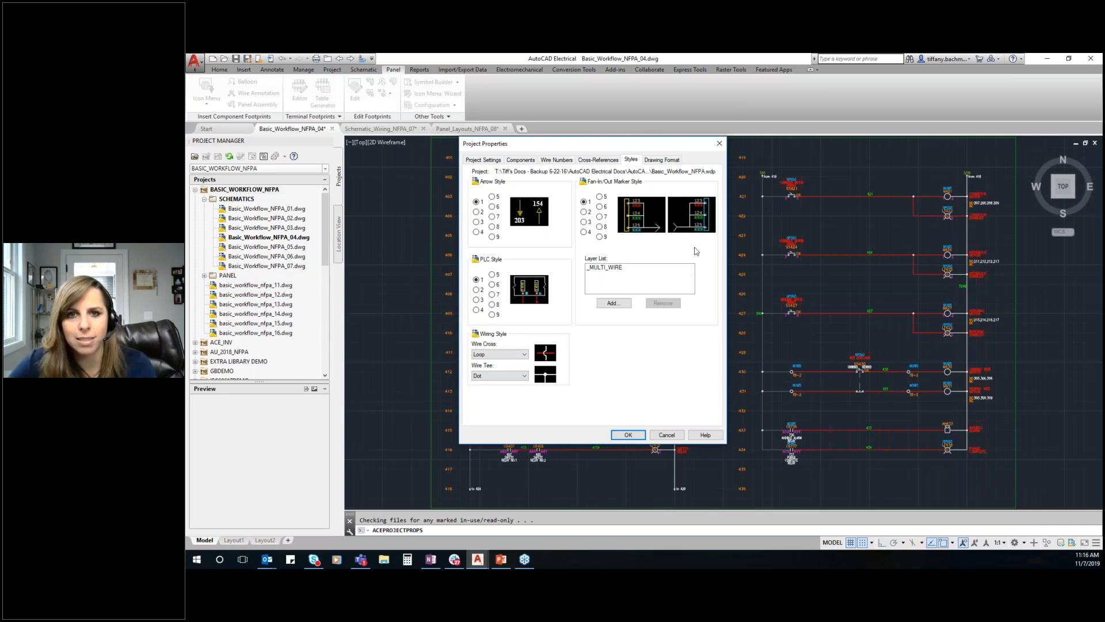
{"action": "left_click", "coordinate": [662, 159]}
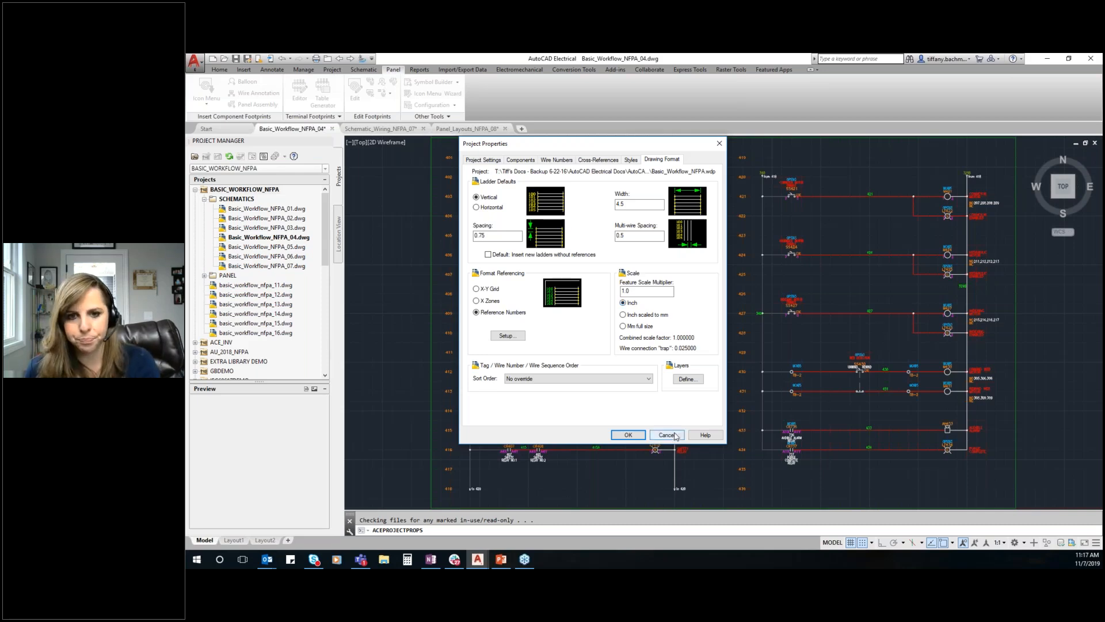
{"action": "left_click", "coordinate": [629, 434]}
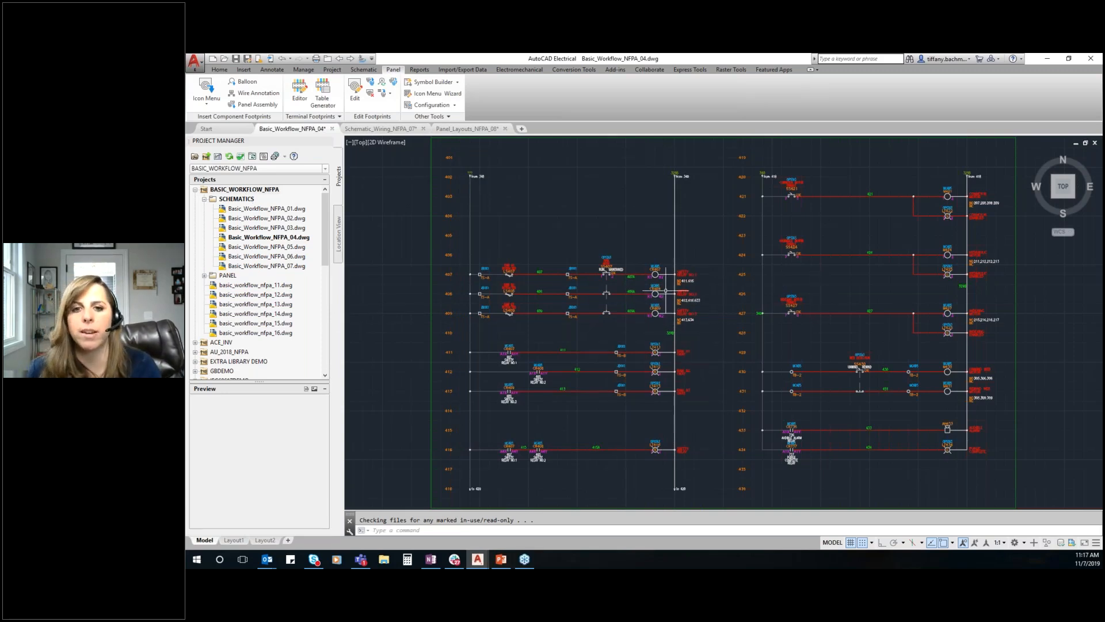
Surf the references of relay coil CR409 and go to its normally open contact on sheet 4, line 413
{"action": "scroll", "coordinate": [679, 299], "scroll_direction": "up", "scroll_amount": 6}
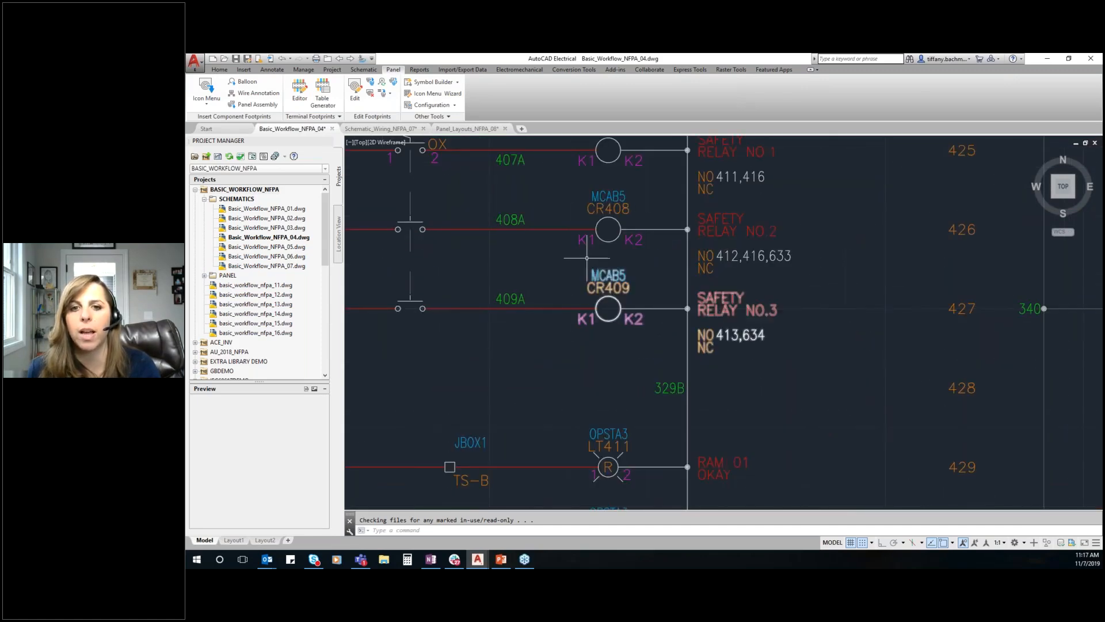
{"action": "right_click", "coordinate": [596, 278]}
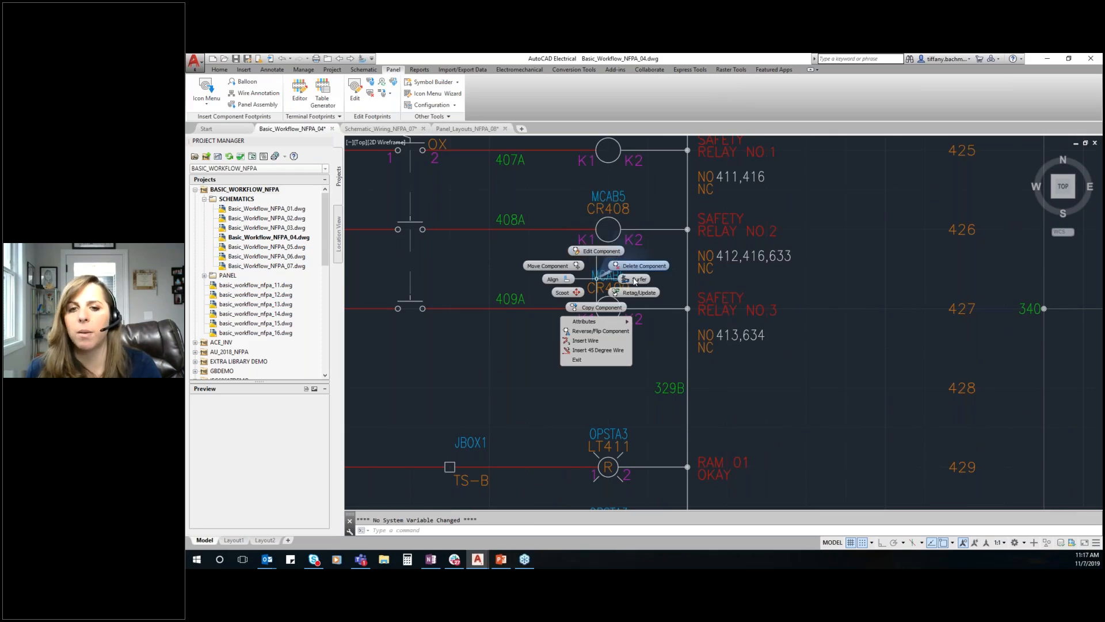
{"action": "left_click", "coordinate": [638, 279]}
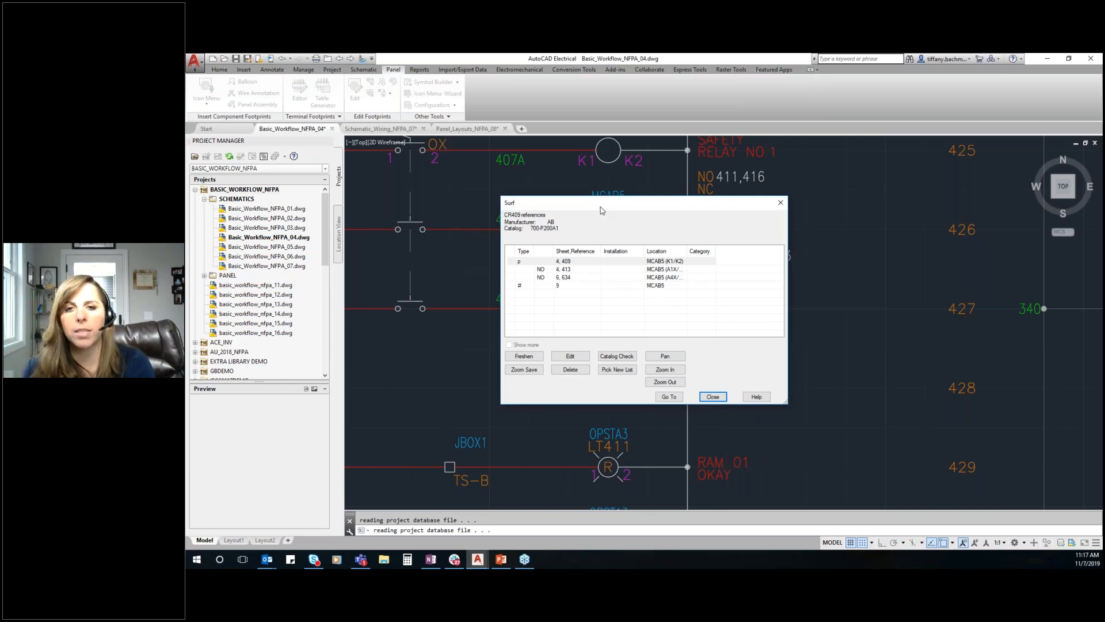
{"action": "left_click_drag", "start_coordinate": [602, 210], "coordinate": [669, 190]}
{"action": "double_click", "coordinate": [604, 254]}
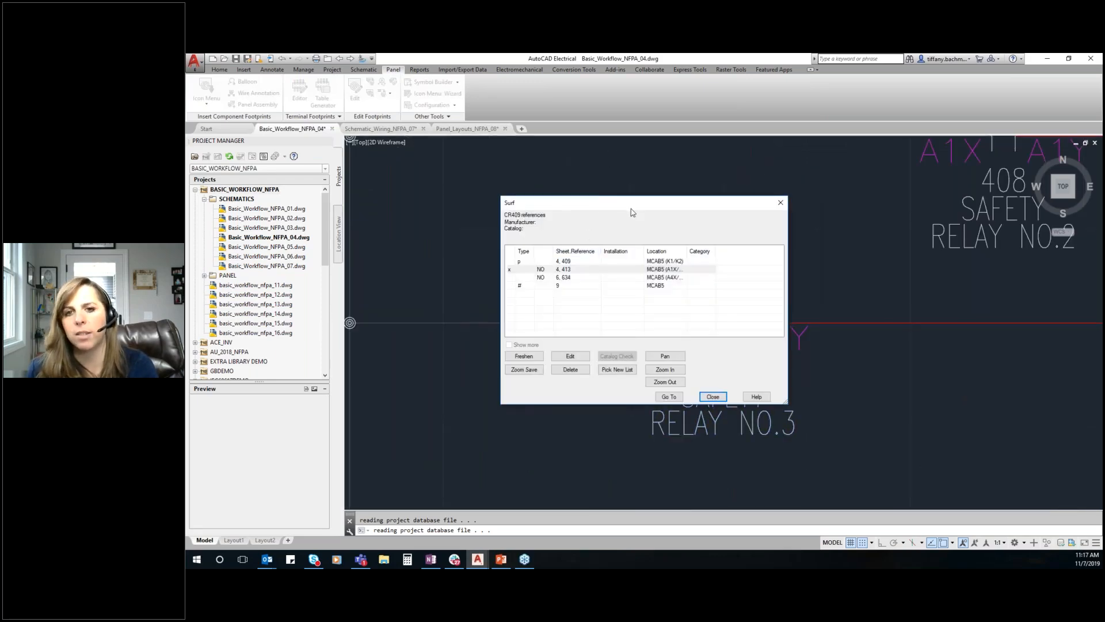
{"action": "left_click_drag", "start_coordinate": [632, 211], "coordinate": [399, 170]}
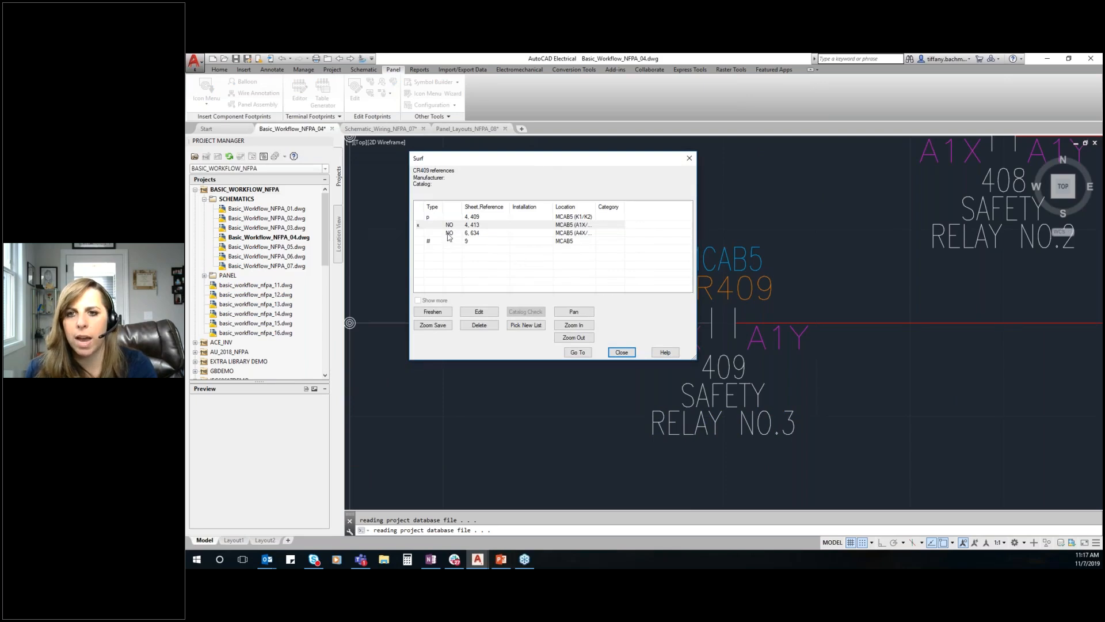
Surf to CR409's contact on sheet 6, line 634, saving the current drawing, and to its panel footprint on sheet 9
{"action": "left_click", "coordinate": [481, 358]}
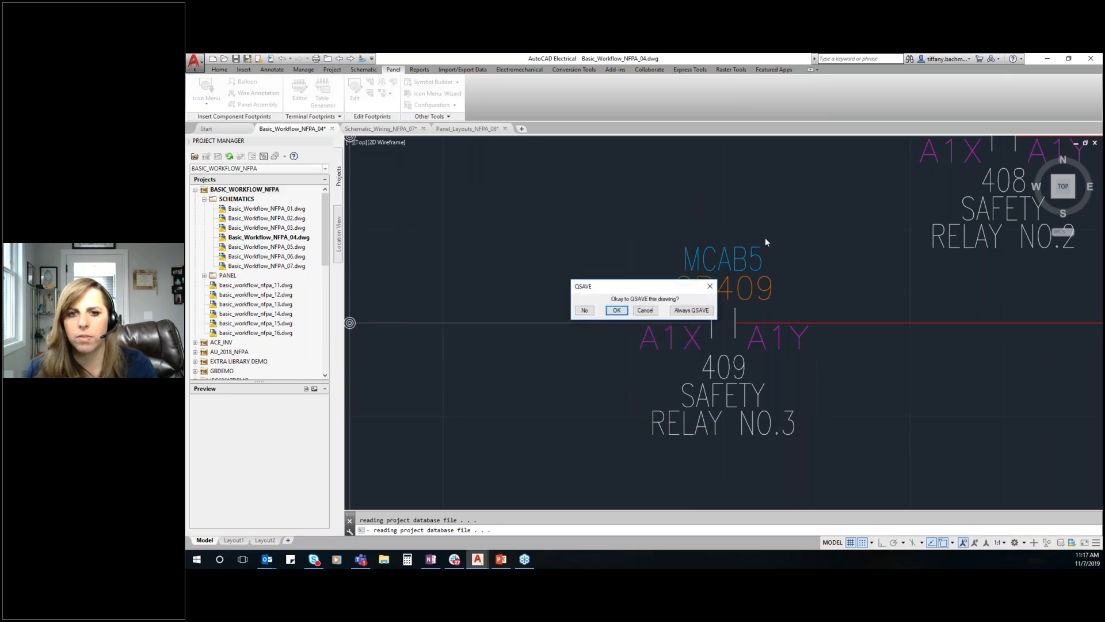
{"action": "left_click", "coordinate": [616, 311]}
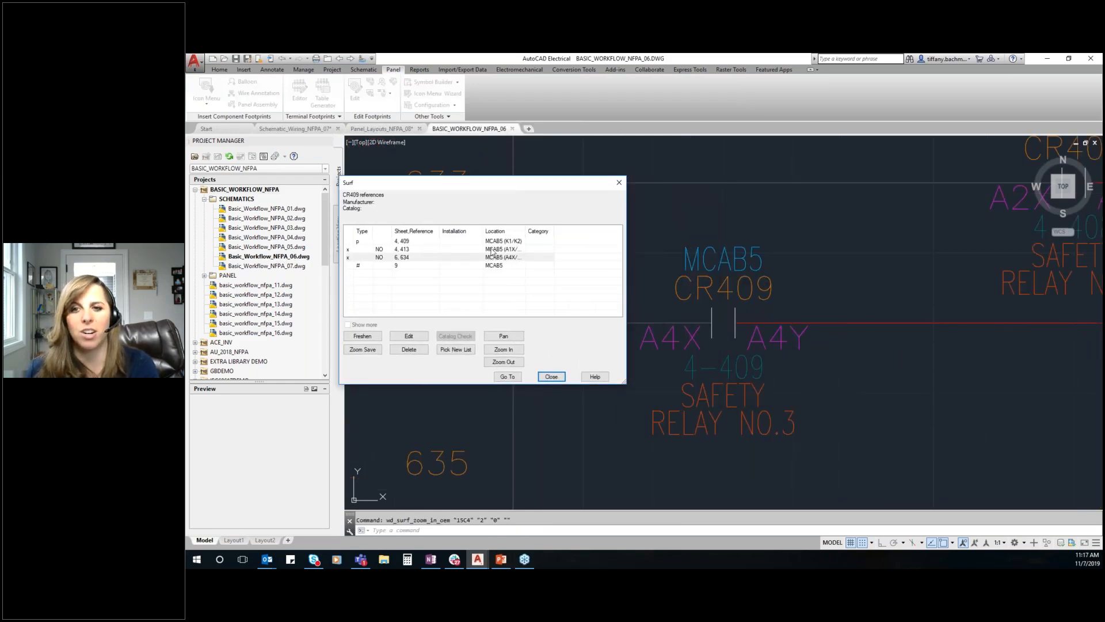
{"action": "double_click", "coordinate": [363, 264]}
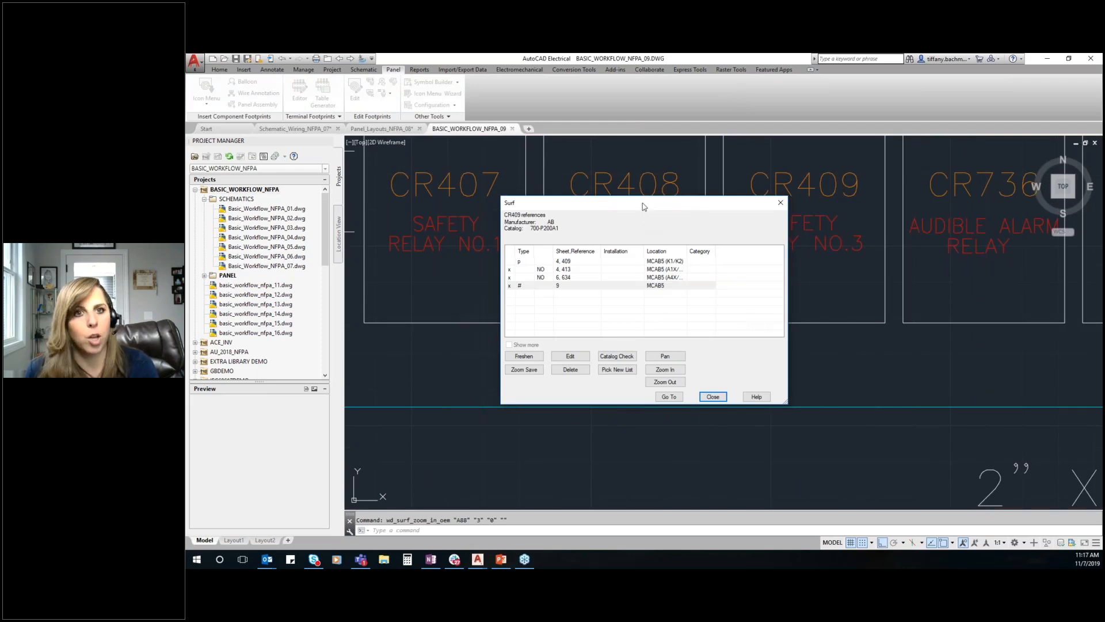
{"action": "mouse_move", "coordinate": [642, 205]}
{"action": "left_mouse_down"}
{"action": "mouse_move", "coordinate": [454, 187]}
{"action": "mouse_move", "coordinate": [404, 111]}
{"action": "mouse_move", "coordinate": [378, 100]}
{"action": "left_mouse_up"}
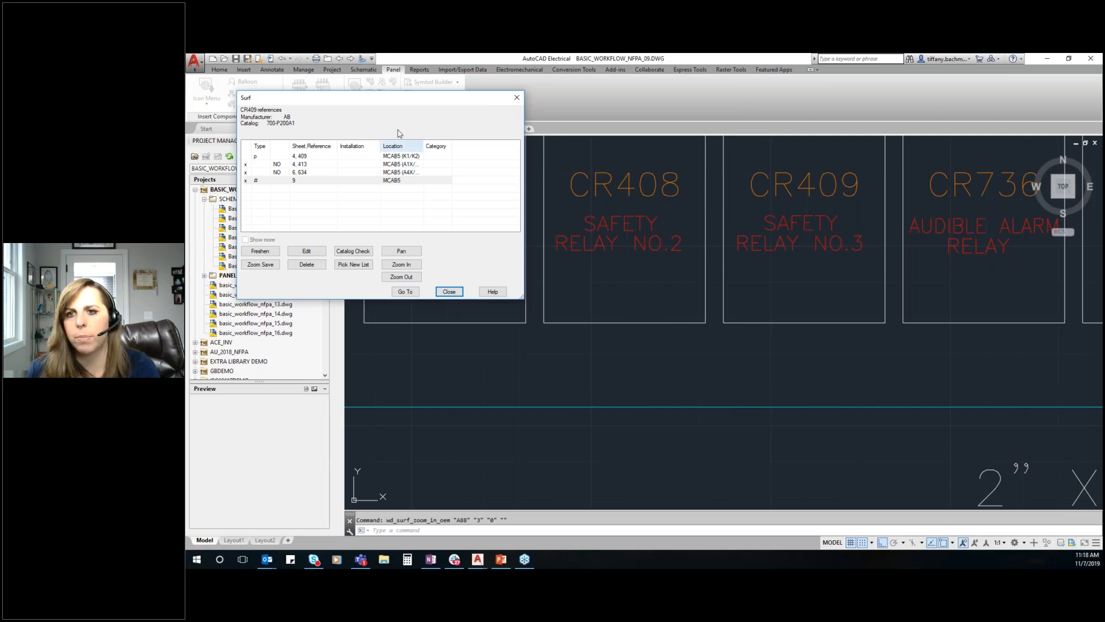
Surf back to the CR409 parent coil on sheet 4, line 409, and end surfing
{"action": "double_click", "coordinate": [316, 156]}
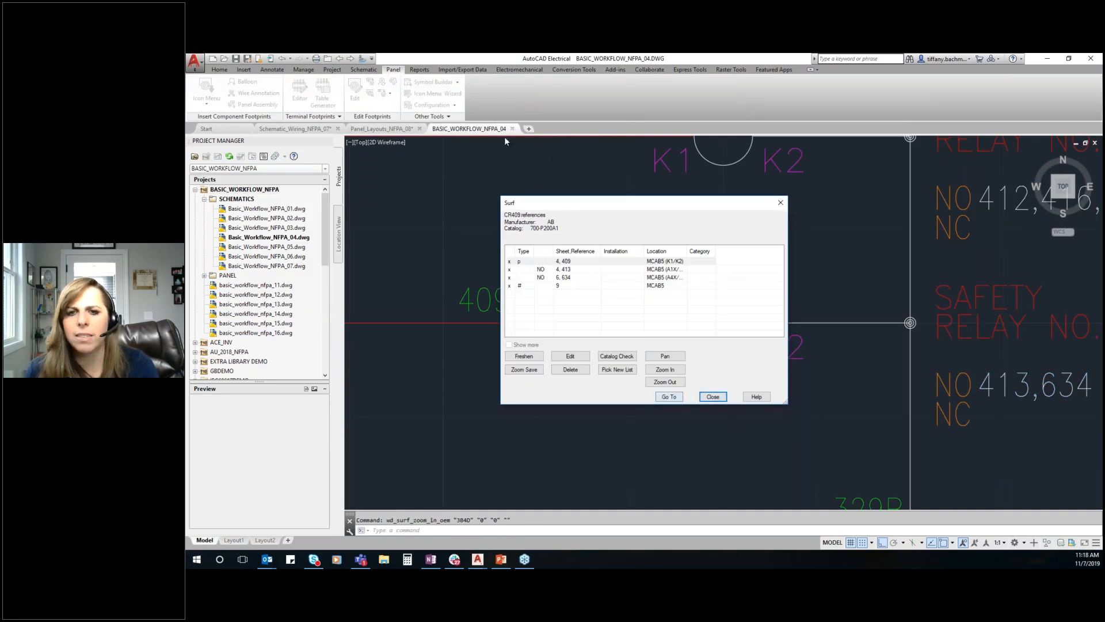
{"action": "left_click", "coordinate": [713, 396]}
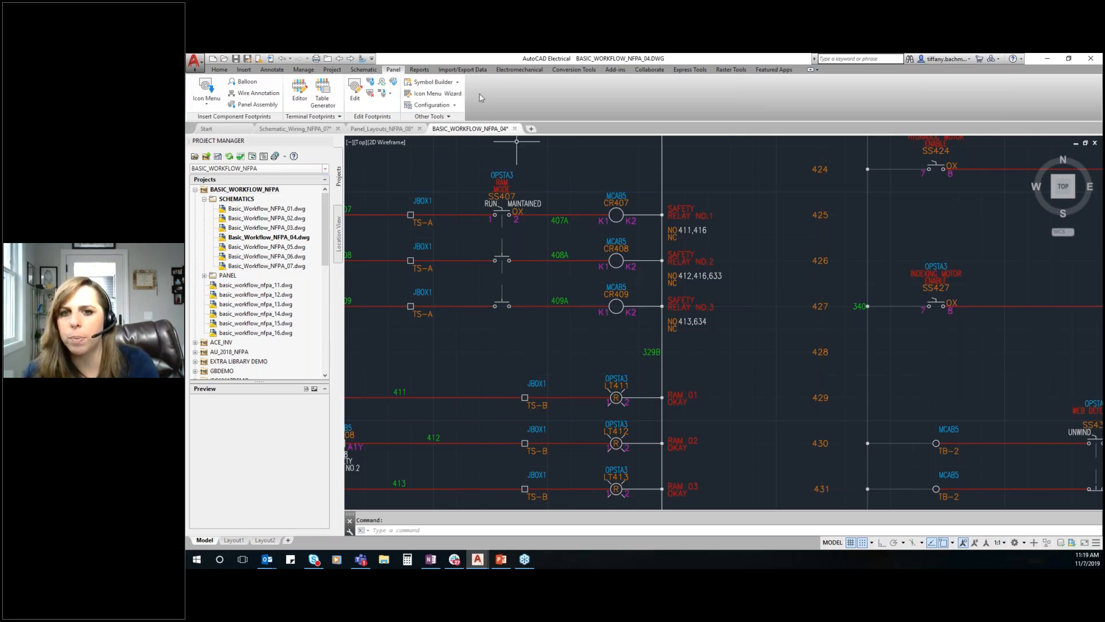
Add a rung at line reference 417 of the ladder using the RED_18AWG wire type
{"action": "left_click", "coordinate": [359, 71]}
{"action": "left_click", "coordinate": [321, 117]}
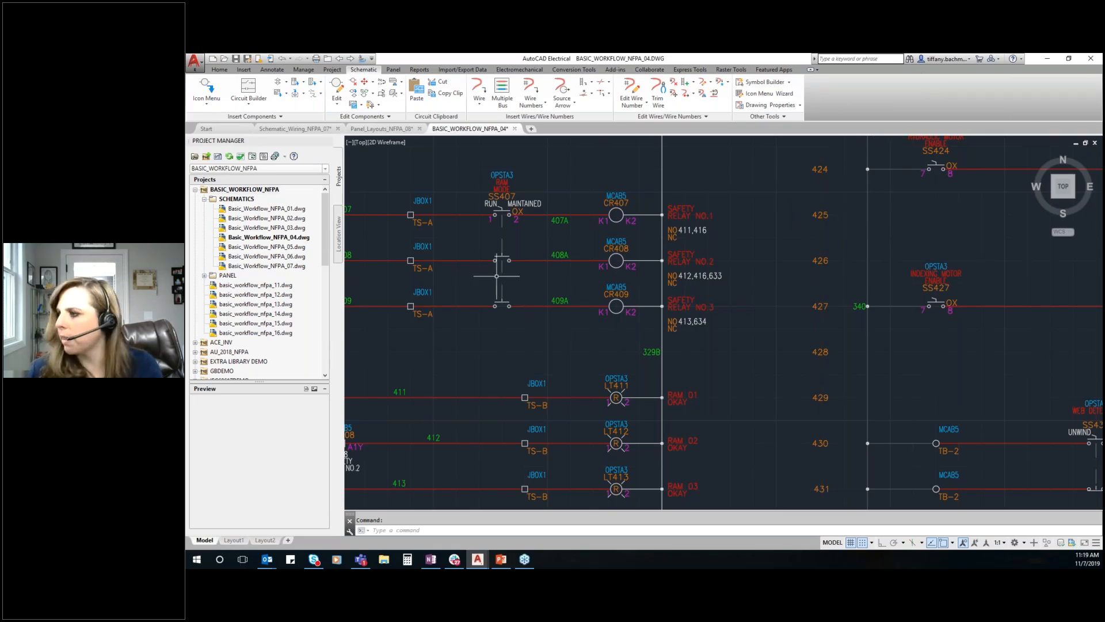
{"action": "scroll", "coordinate": [724, 212], "scroll_direction": "down", "scroll_amount": 5}
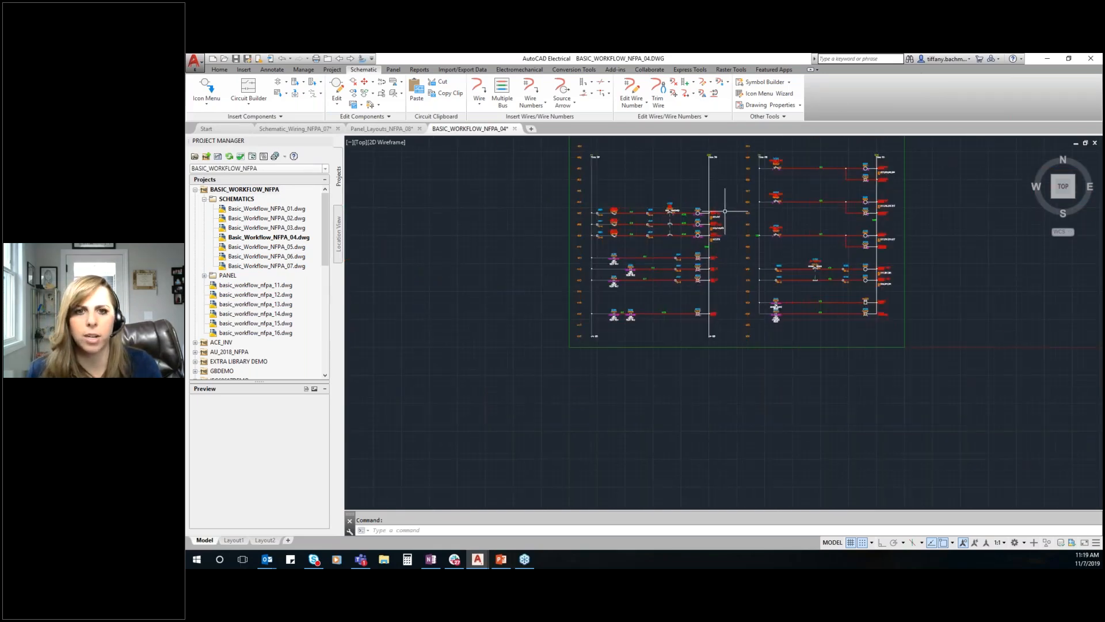
{"action": "scroll", "coordinate": [686, 336], "scroll_direction": "up", "scroll_amount": 5}
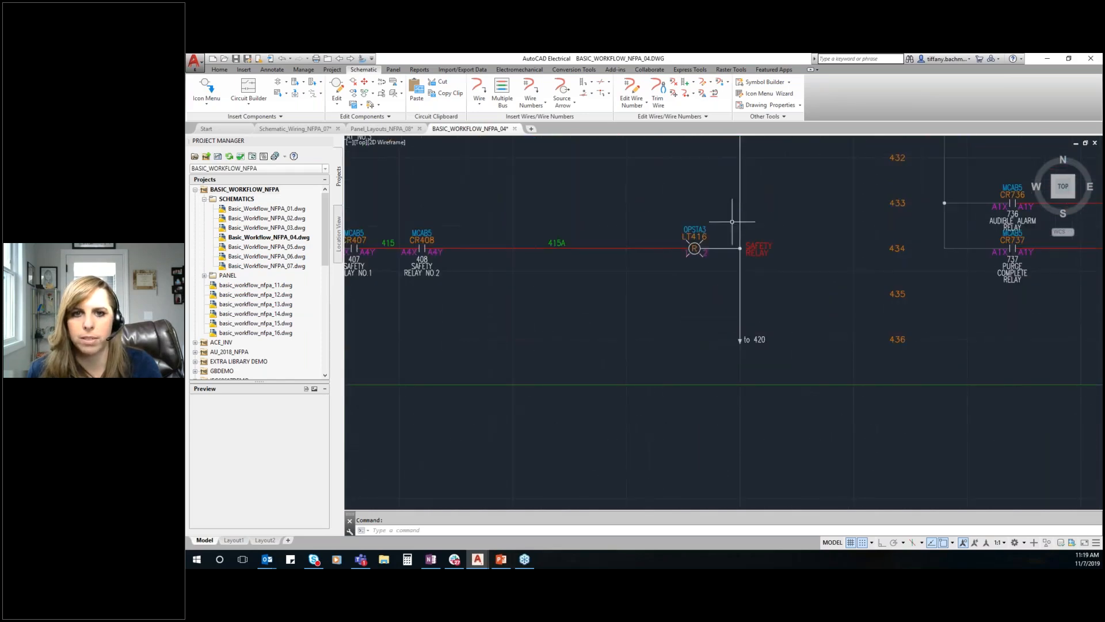
{"action": "scroll", "coordinate": [697, 226], "scroll_direction": "up", "scroll_amount": 2}
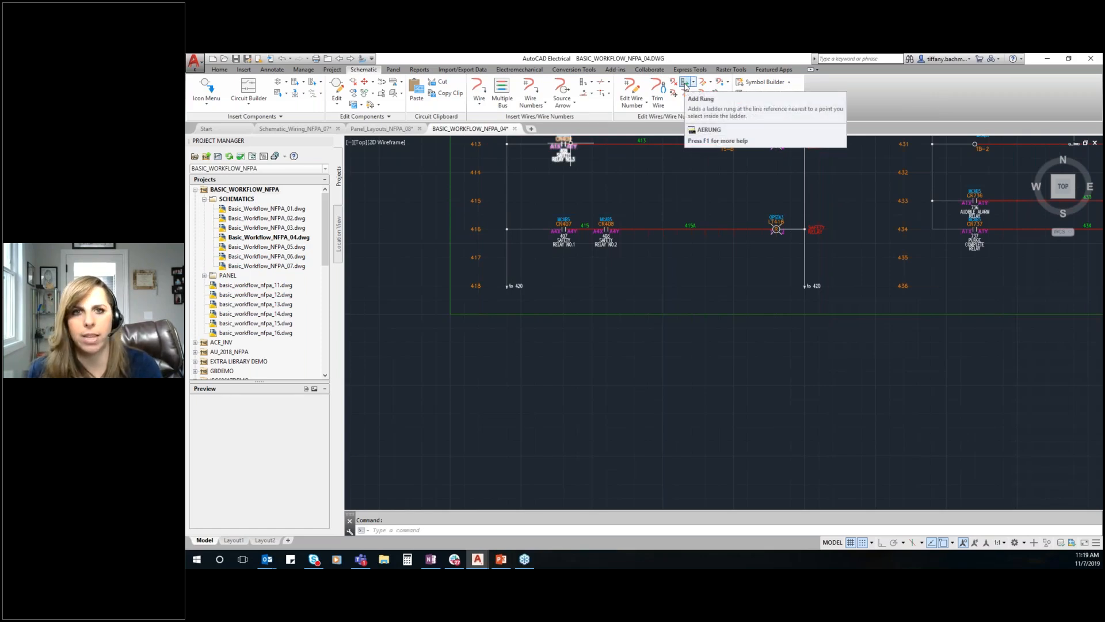
{"action": "left_click", "coordinate": [685, 83]}
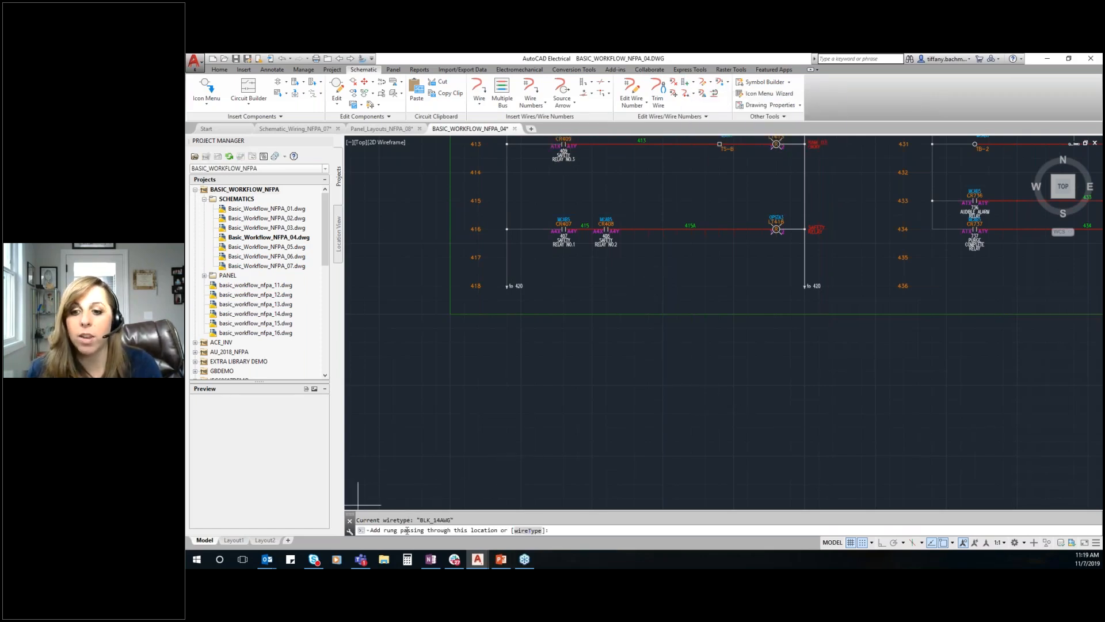
{"action": "left_click", "coordinate": [527, 530]}
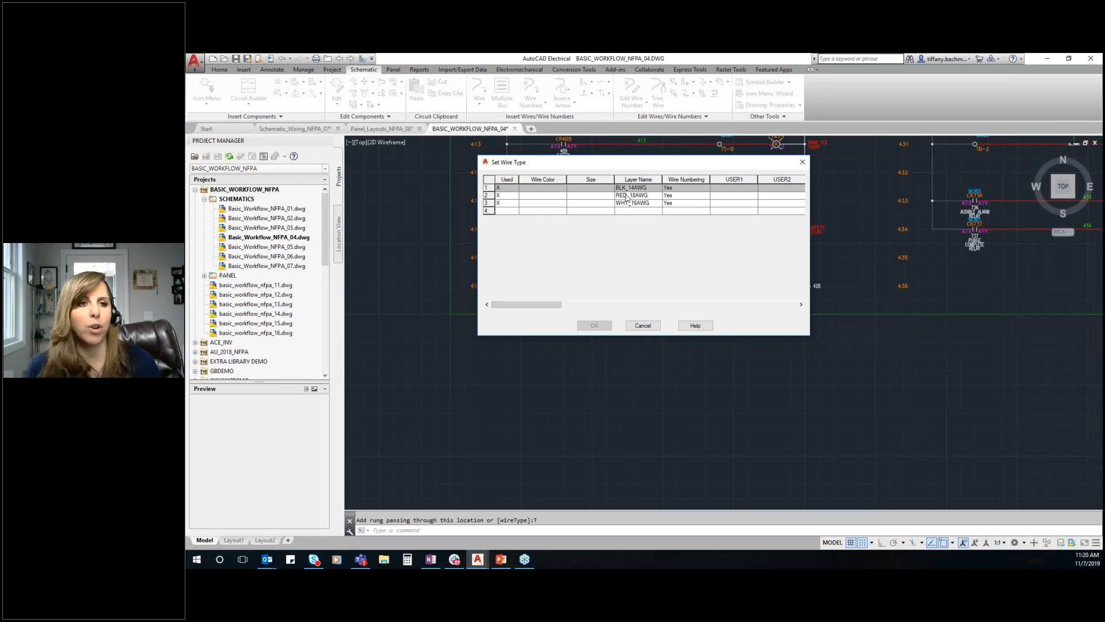
{"action": "left_click", "coordinate": [637, 195]}
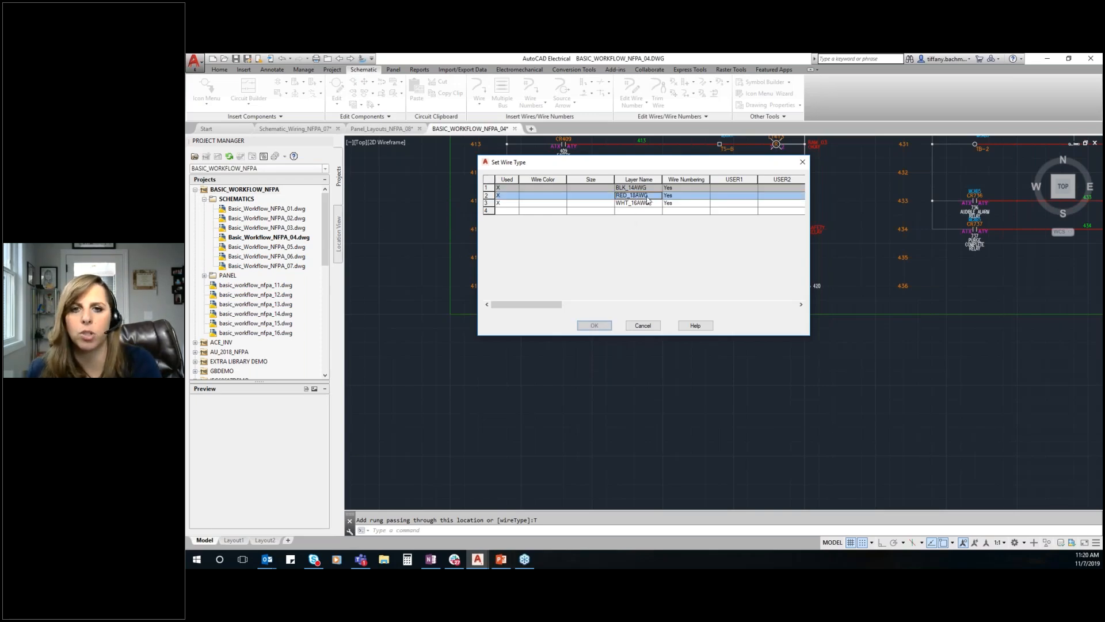
{"action": "left_click", "coordinate": [595, 326]}
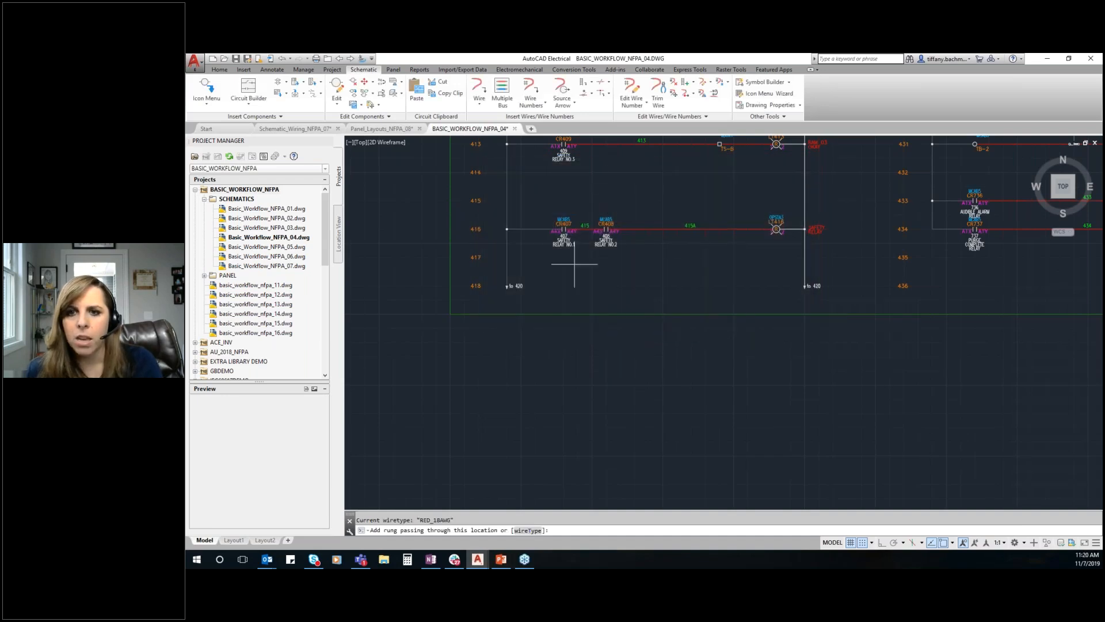
{"action": "left_click", "coordinate": [644, 257]}
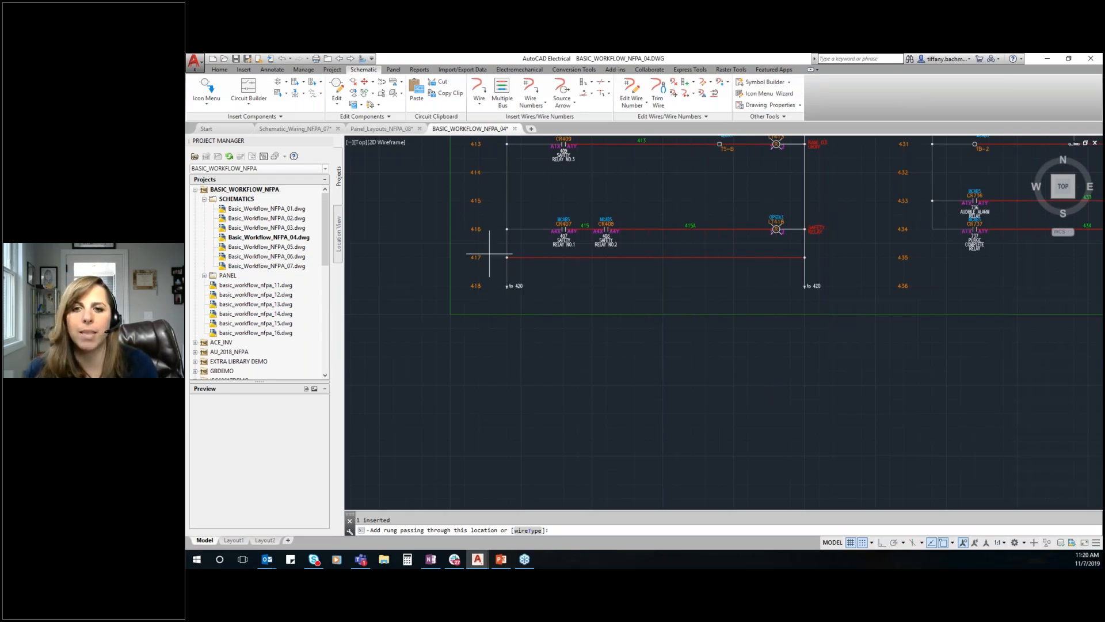
{"action": "scroll", "coordinate": [595, 295], "scroll_direction": "up", "scroll_amount": 3}
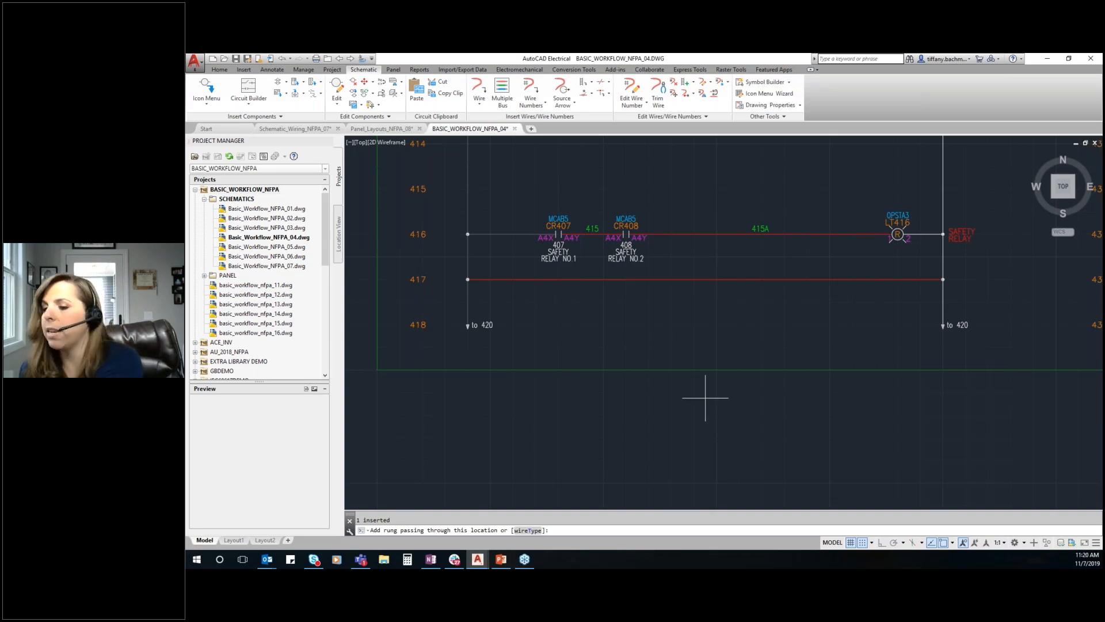
{"action": "key", "text": "Escape"}
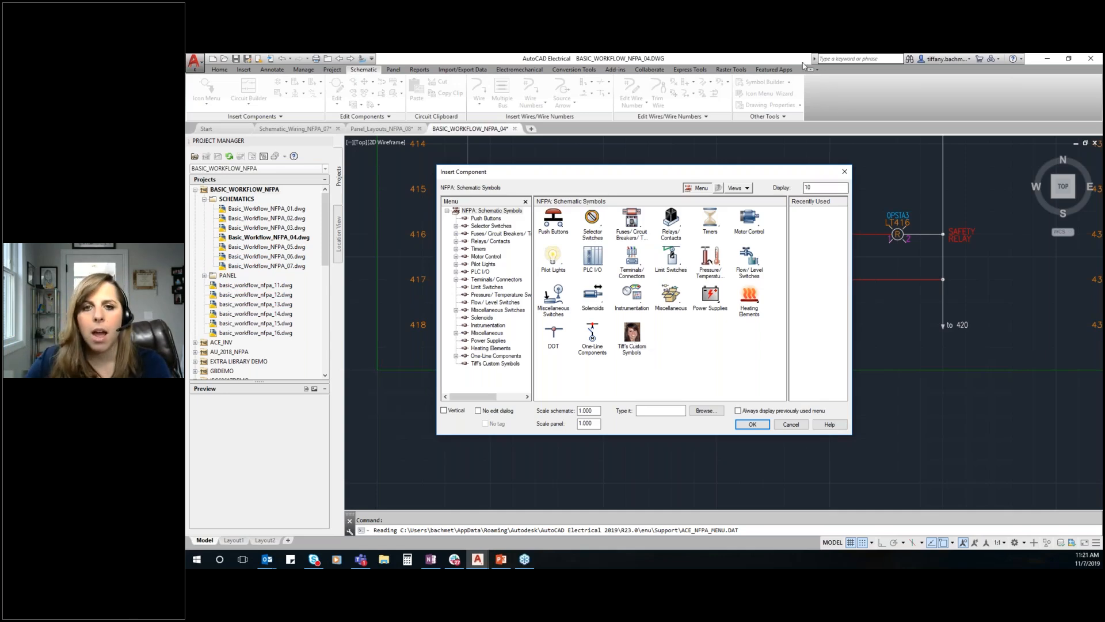
Insert a relay coil on the line 417 rung, directly below the pilot light on line 416
{"action": "left_click", "coordinate": [671, 221]}
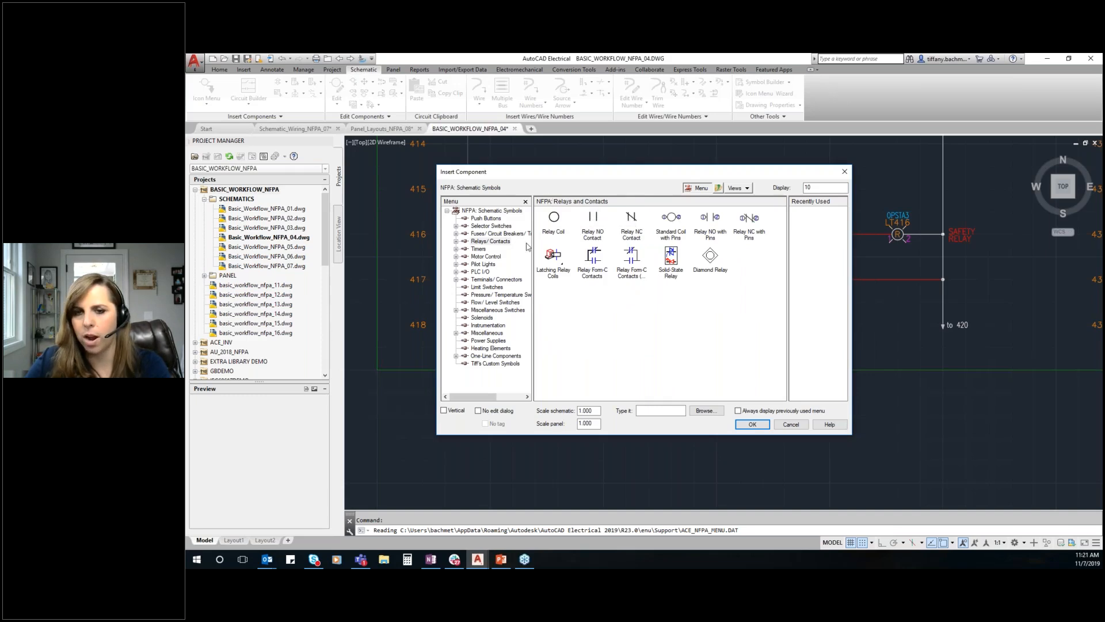
{"action": "left_click", "coordinate": [553, 230]}
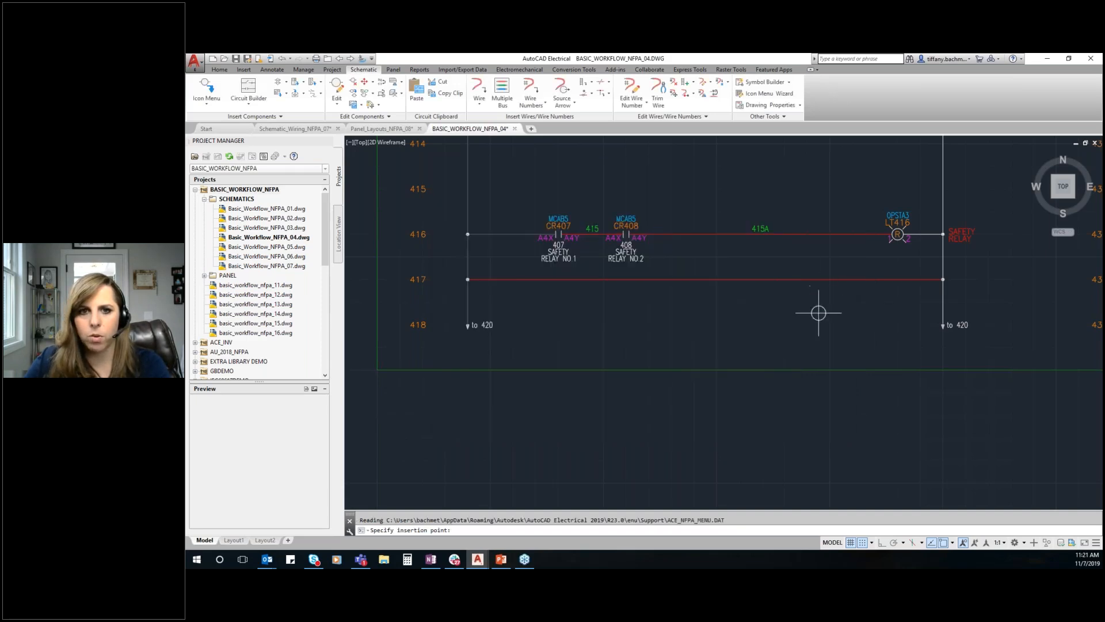
{"action": "left_click", "coordinate": [898, 280]}
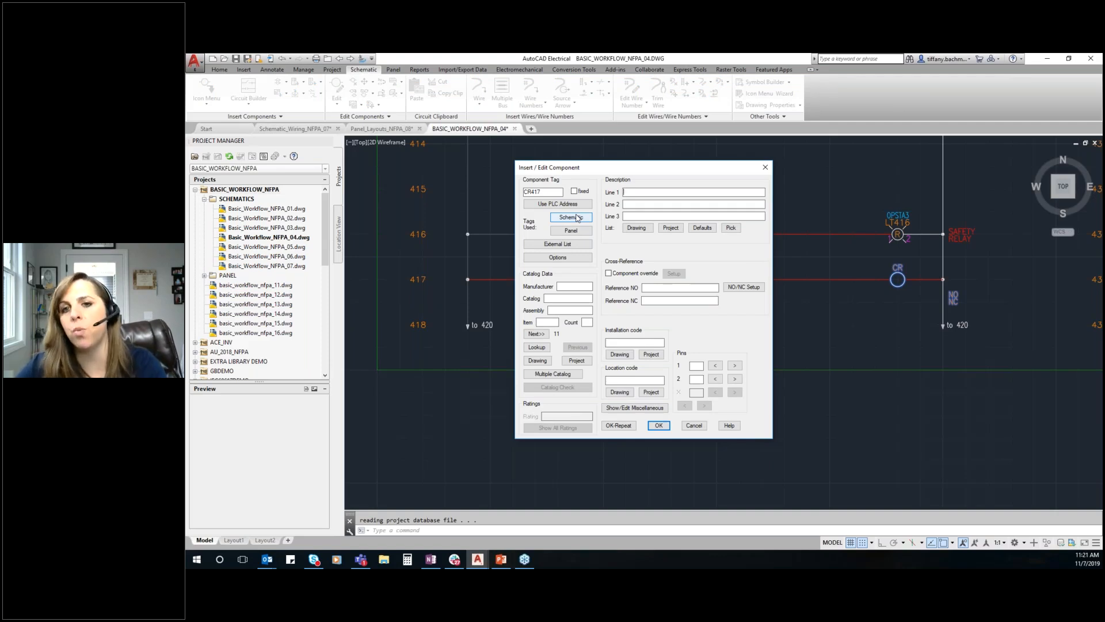
{"action": "left_click_drag", "start_coordinate": [557, 191], "coordinate": [453, 190]}
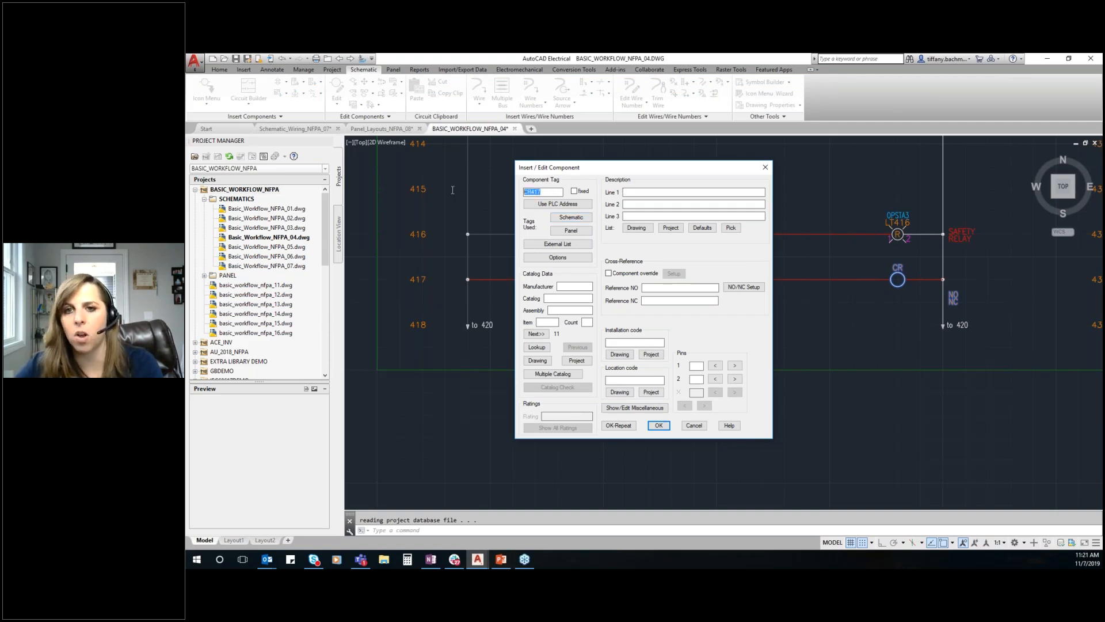
{"action": "left_click", "coordinate": [530, 191]}
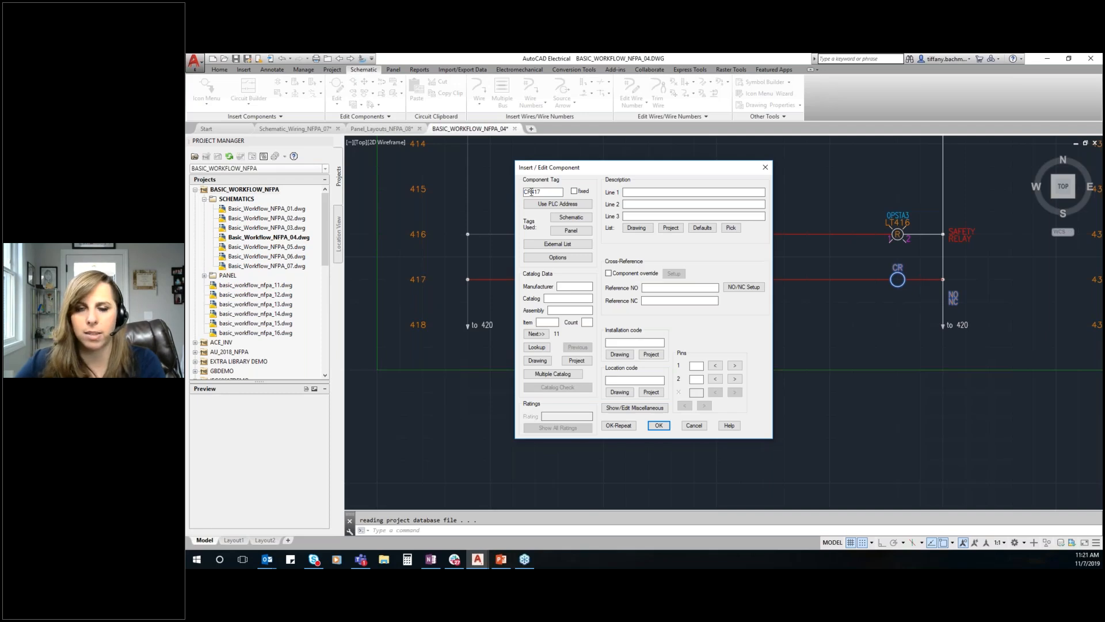
{"action": "left_click_drag", "start_coordinate": [530, 192], "coordinate": [466, 185]}
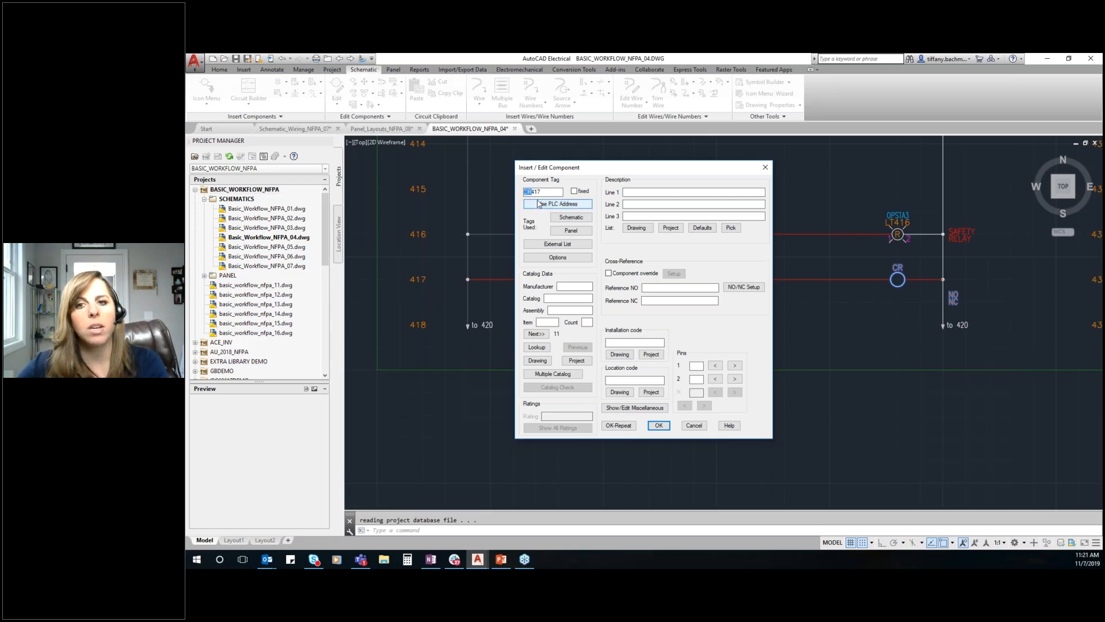
{"action": "mouse_move", "coordinate": [553, 192]}
{"action": "left_mouse_down"}
{"action": "mouse_move", "coordinate": [523, 191]}
{"action": "mouse_move", "coordinate": [535, 189]}
{"action": "left_mouse_up"}
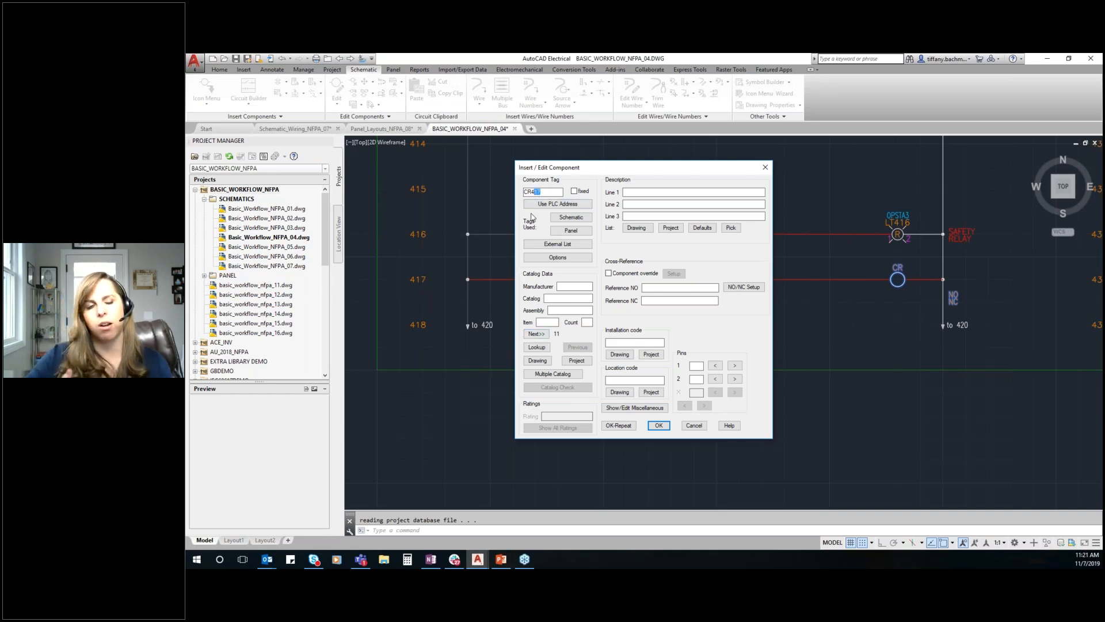
Copy the SAFETY RELAY NO.3 description from the drawing's description list to the coil and change it to SAFETY RELAY NO.4
{"action": "left_click", "coordinate": [637, 192]}
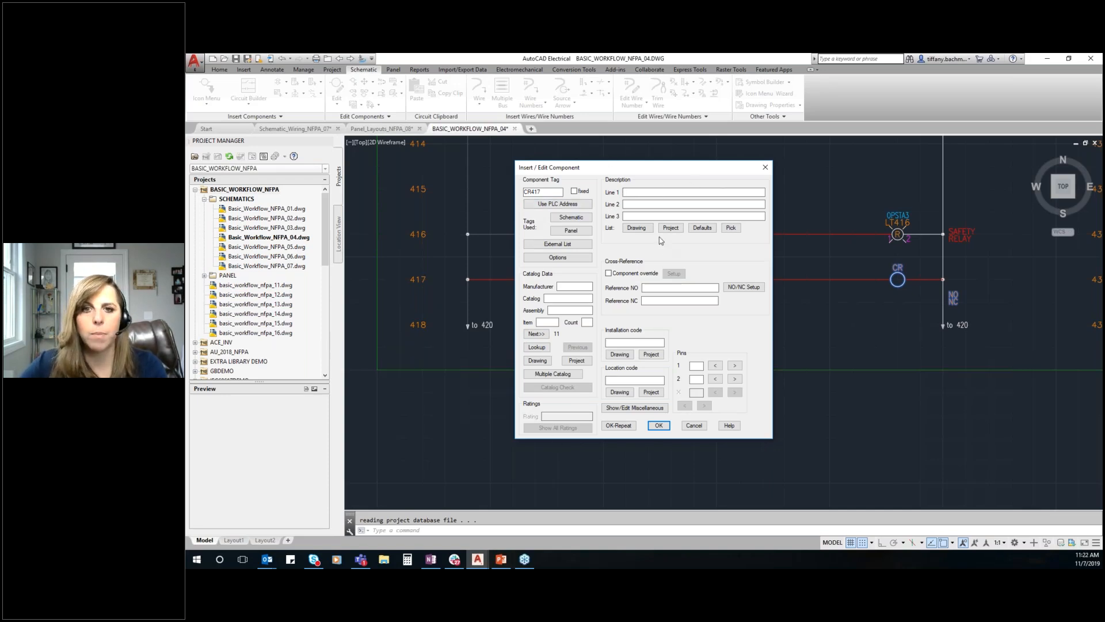
{"action": "left_click", "coordinate": [636, 228]}
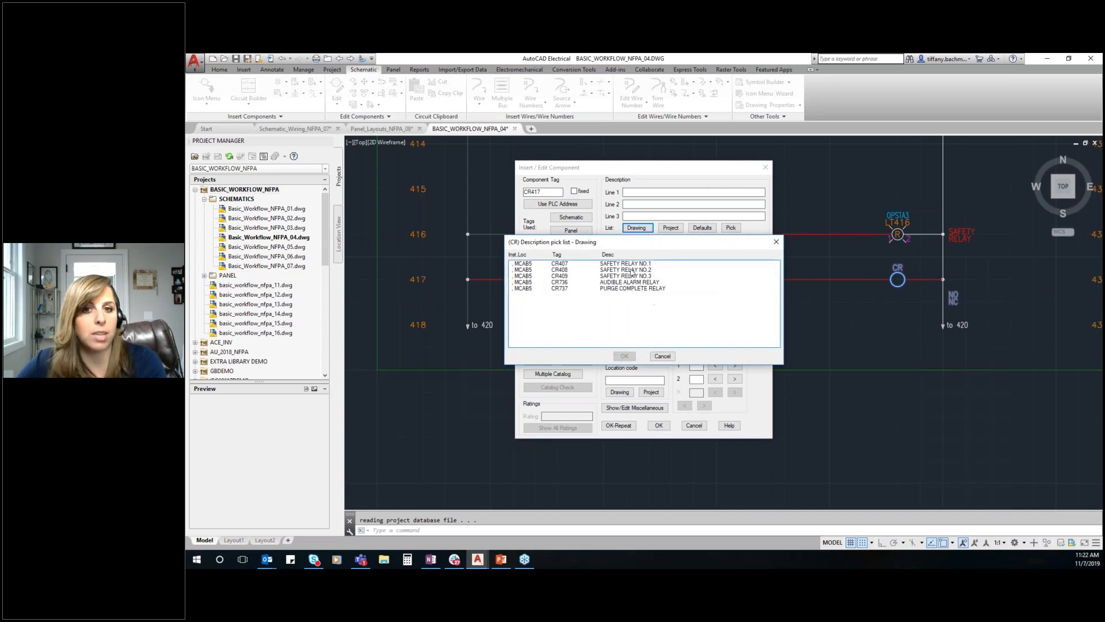
{"action": "left_click", "coordinate": [624, 276]}
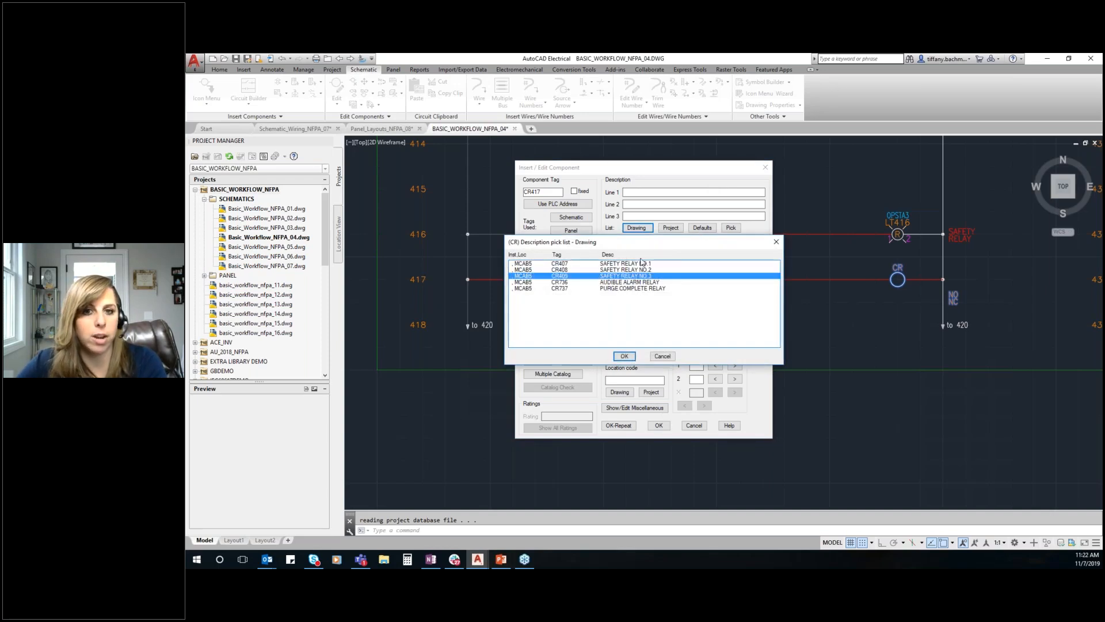
{"action": "left_click", "coordinate": [624, 356]}
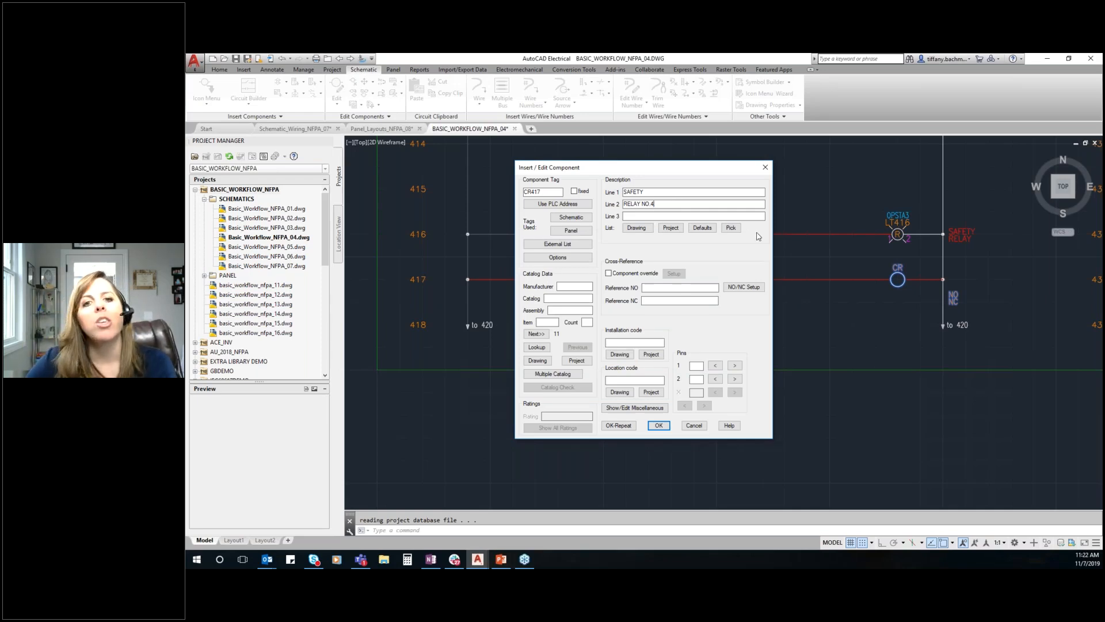
Review the default description list and the language table phrases, leaving without choosing one
{"action": "left_click", "coordinate": [712, 228]}
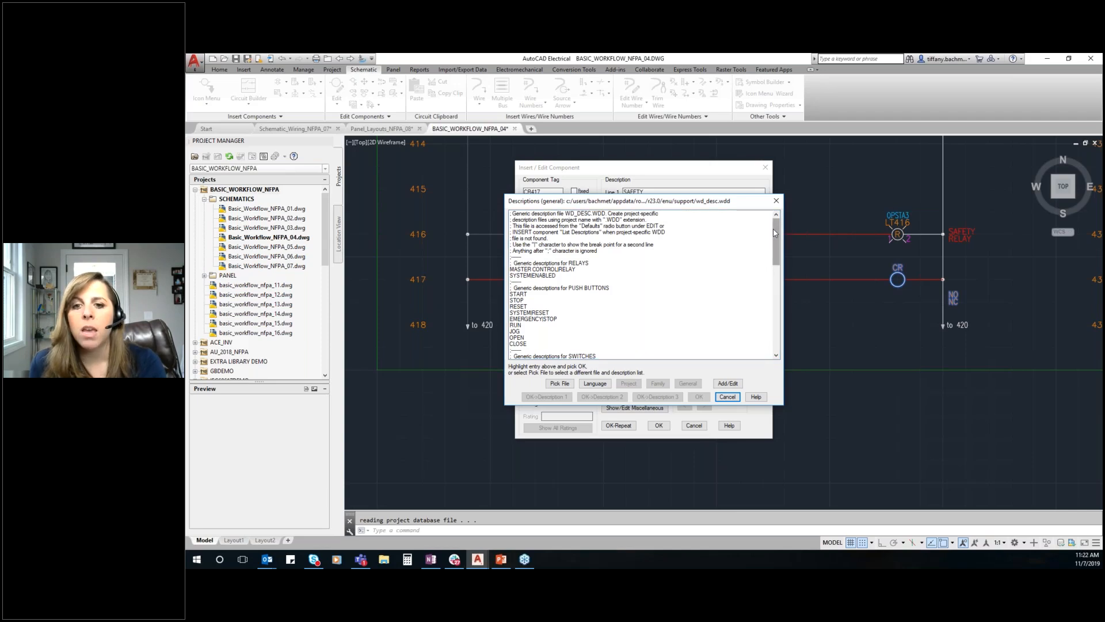
{"action": "scroll", "coordinate": [723, 262], "scroll_direction": "down", "scroll_amount": 10}
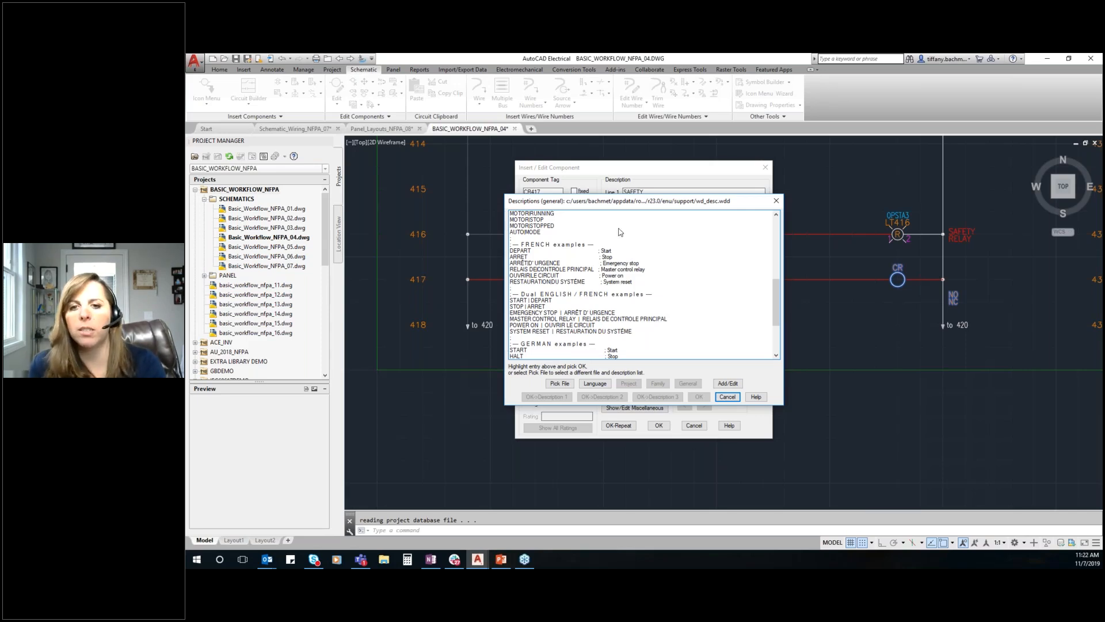
{"action": "left_click", "coordinate": [596, 384]}
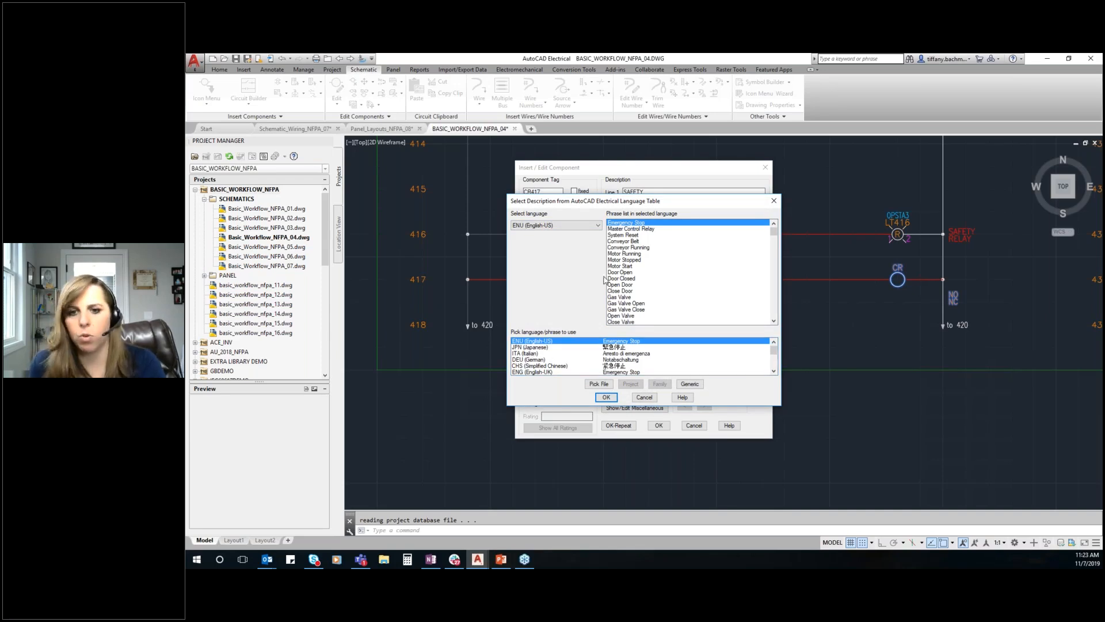
{"action": "left_click", "coordinate": [645, 397]}
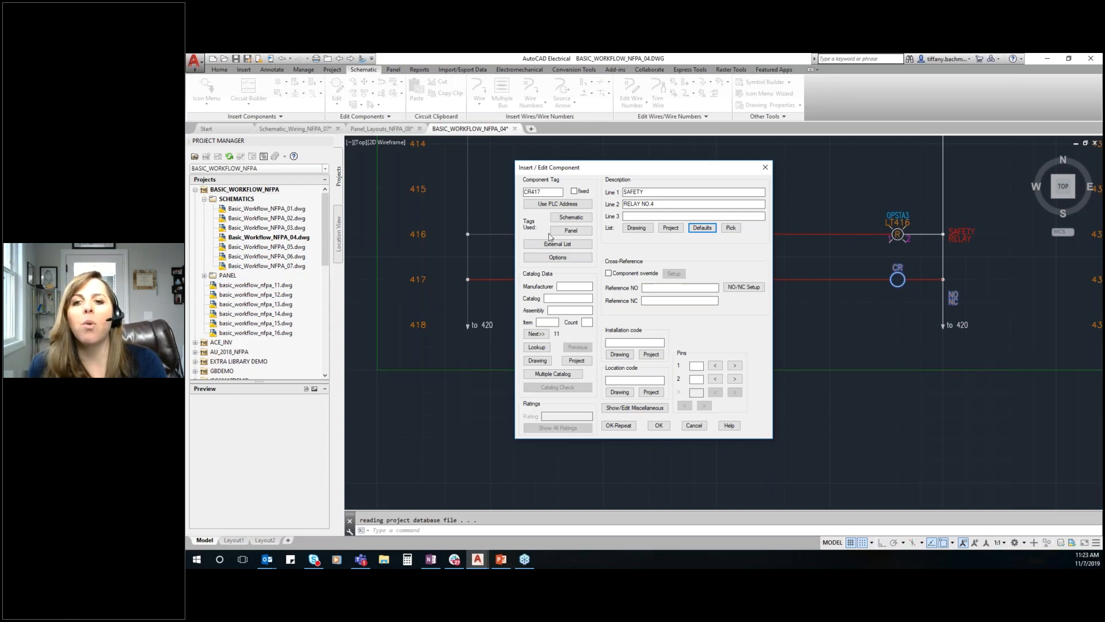
Look up the control relay catalog and assign AB part 700-P200A1, type P with 120VAC coil and 2 NO contacts, to the coil
{"action": "left_click", "coordinate": [538, 348]}
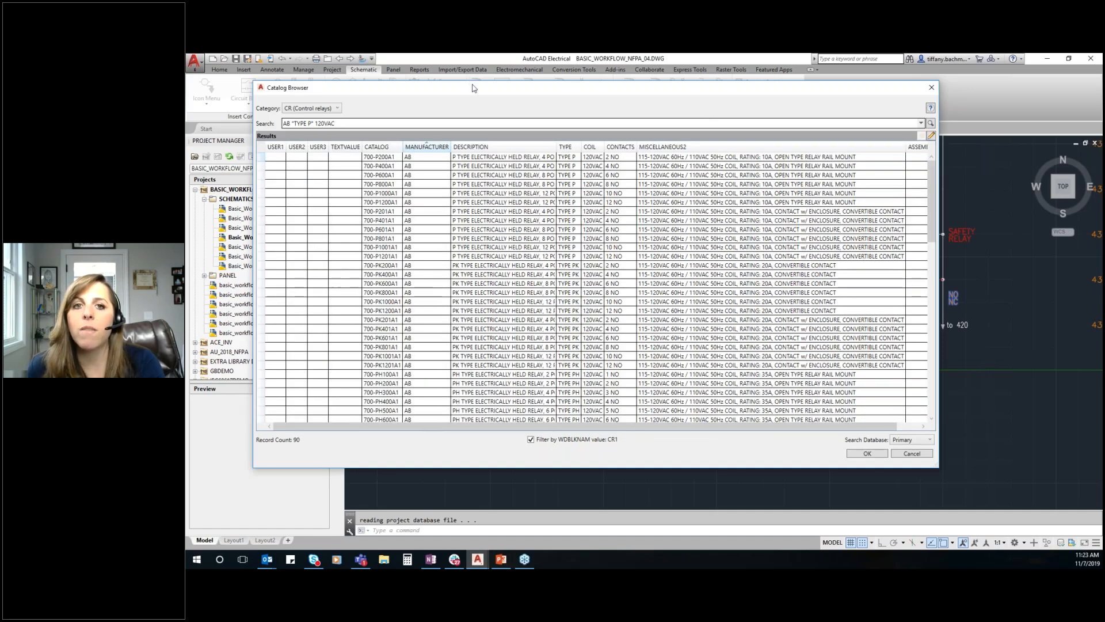
{"action": "mouse_move", "coordinate": [472, 83]}
{"action": "left_mouse_down"}
{"action": "mouse_move", "coordinate": [498, 80]}
{"action": "mouse_move", "coordinate": [458, 71]}
{"action": "mouse_move", "coordinate": [476, 69]}
{"action": "left_mouse_up"}
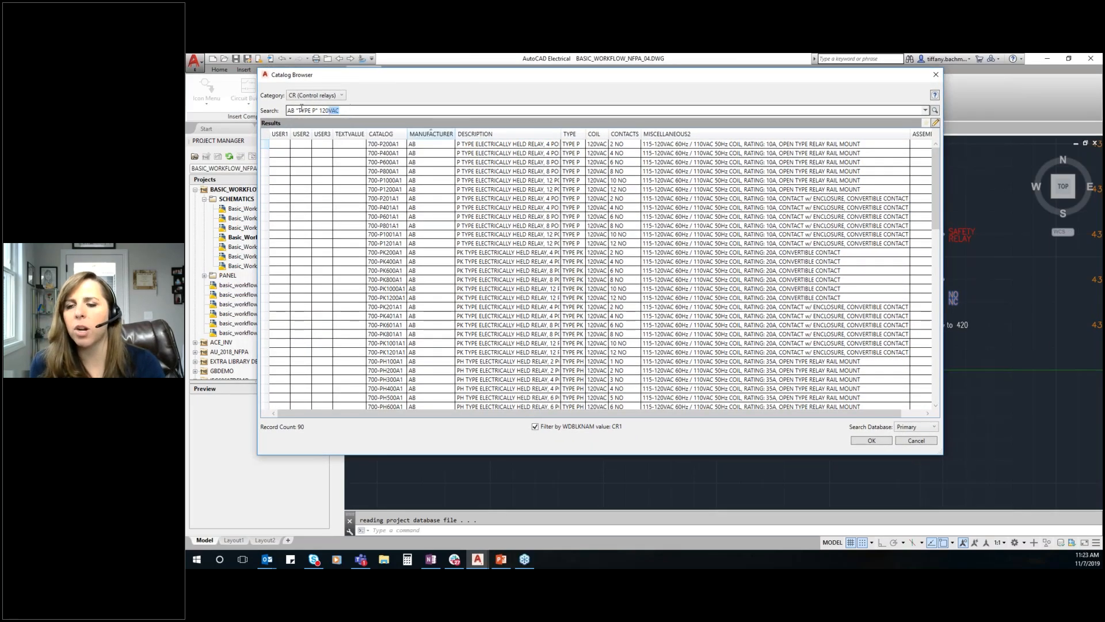
{"action": "left_click_drag", "start_coordinate": [339, 109], "coordinate": [284, 110]}
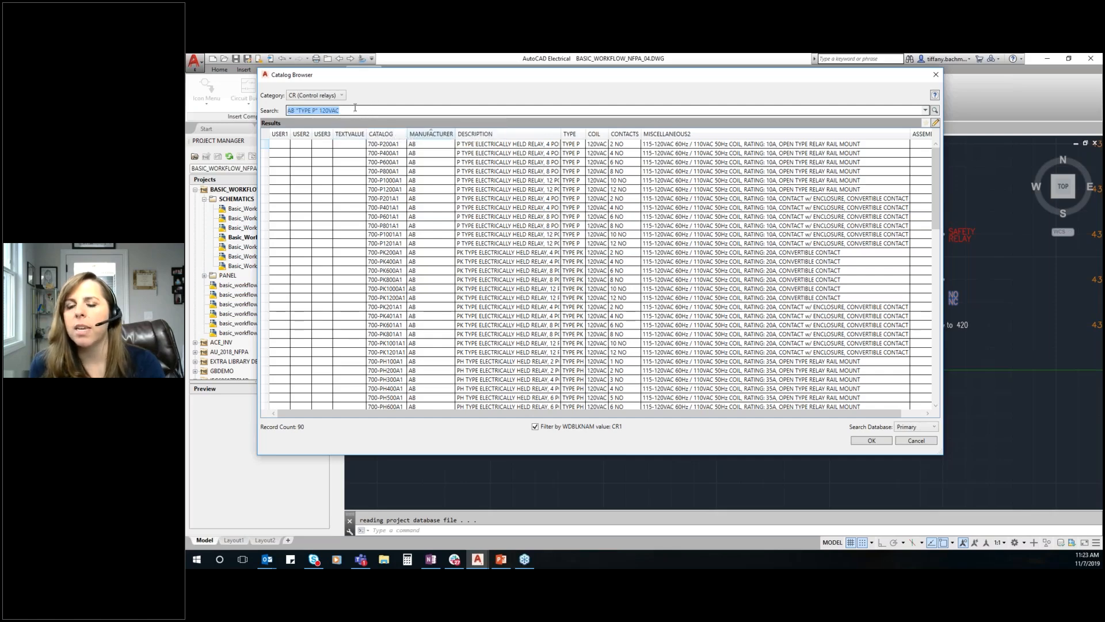
{"action": "left_click", "coordinate": [343, 95]}
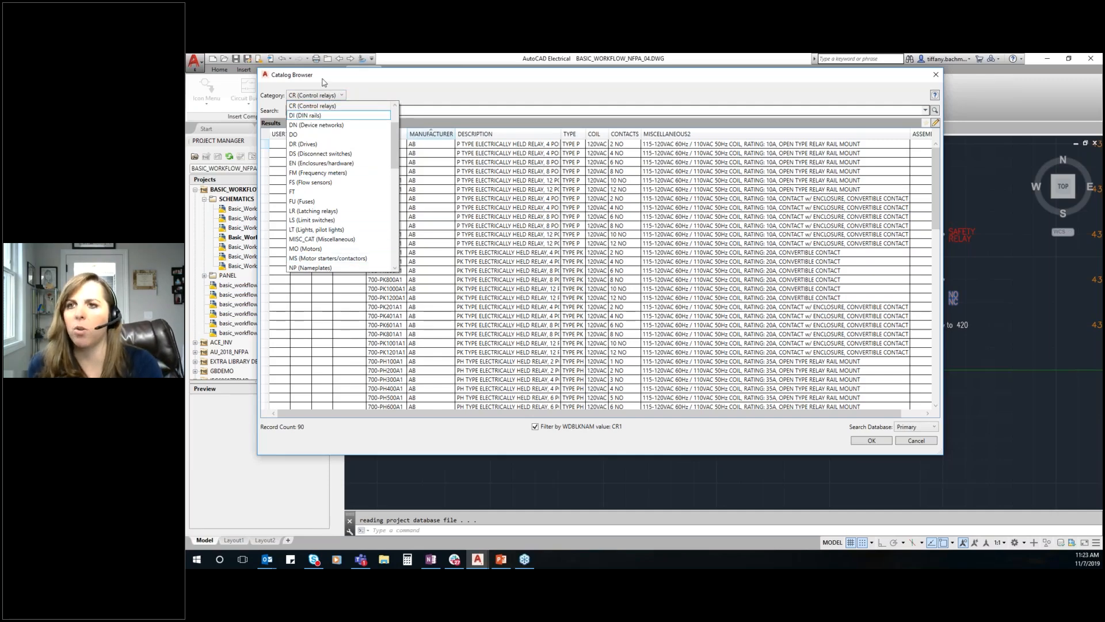
{"action": "left_click", "coordinate": [265, 92]}
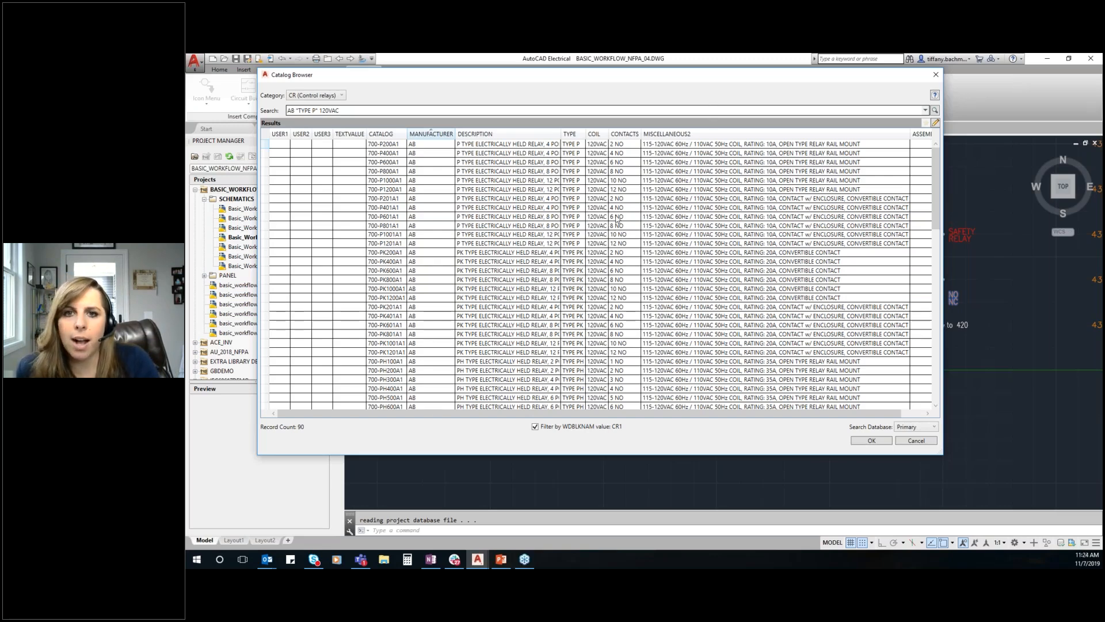
{"action": "left_click", "coordinate": [411, 154]}
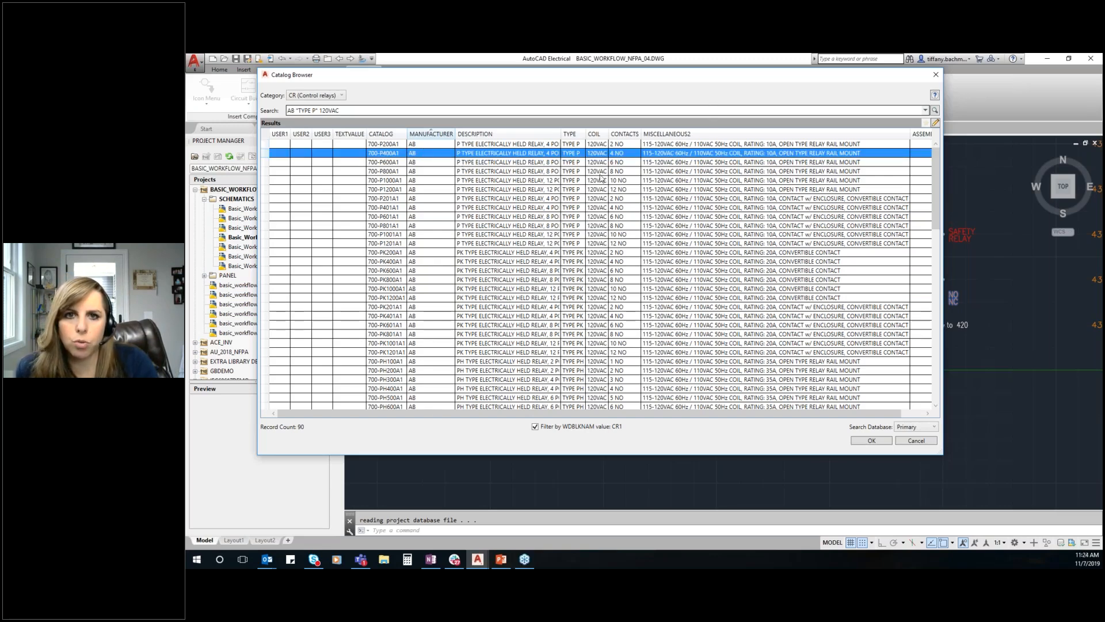
{"action": "left_click", "coordinate": [410, 144]}
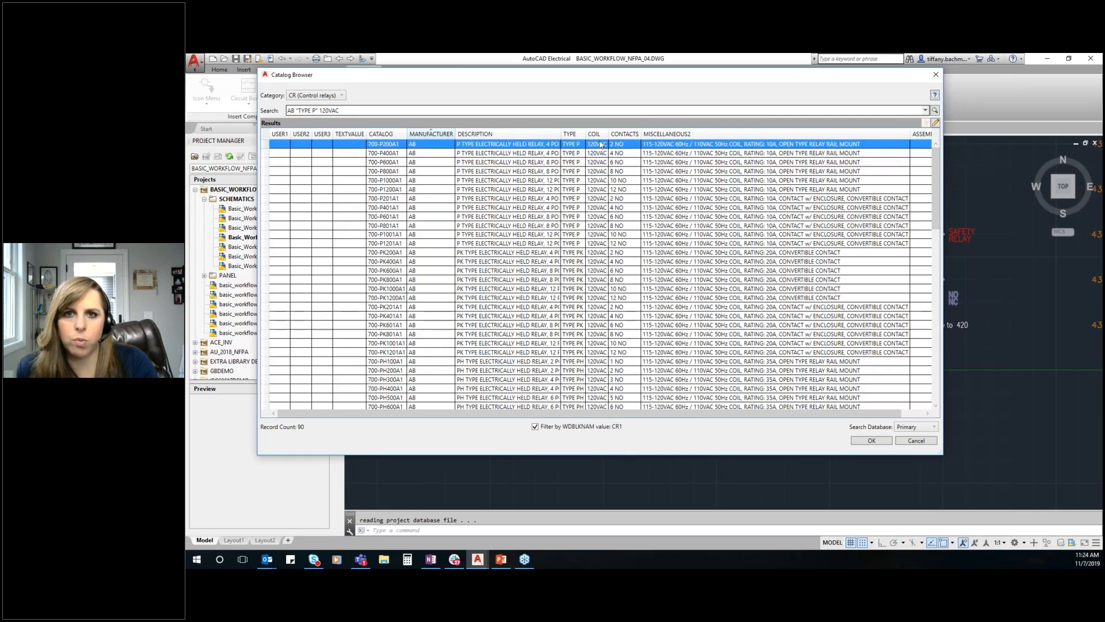
{"action": "left_click", "coordinate": [871, 441]}
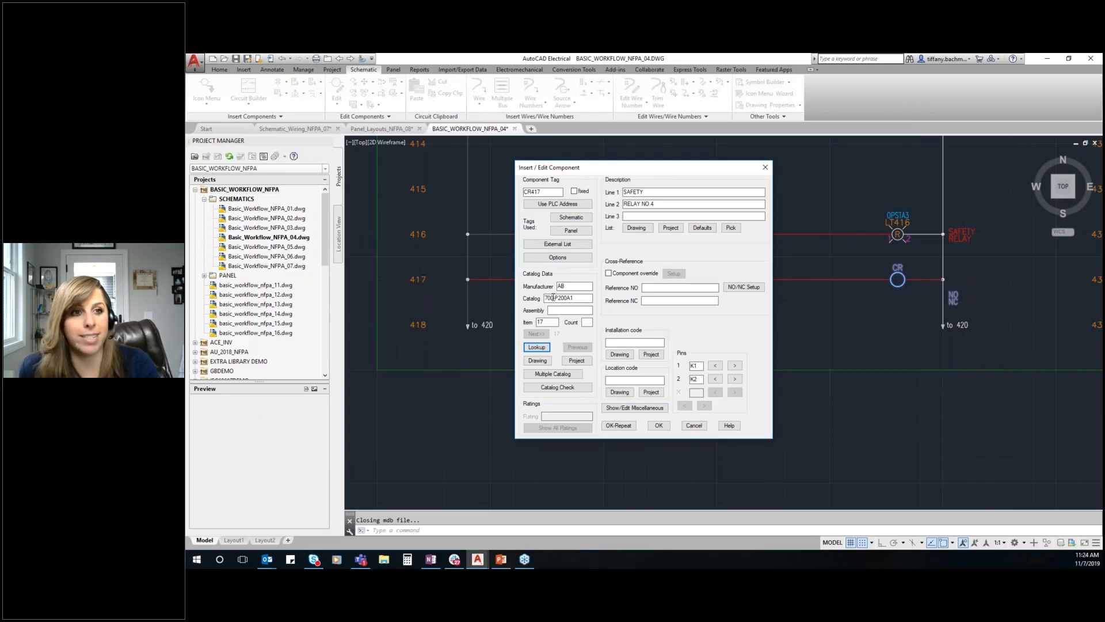
{"action": "double_click", "coordinate": [551, 323]}
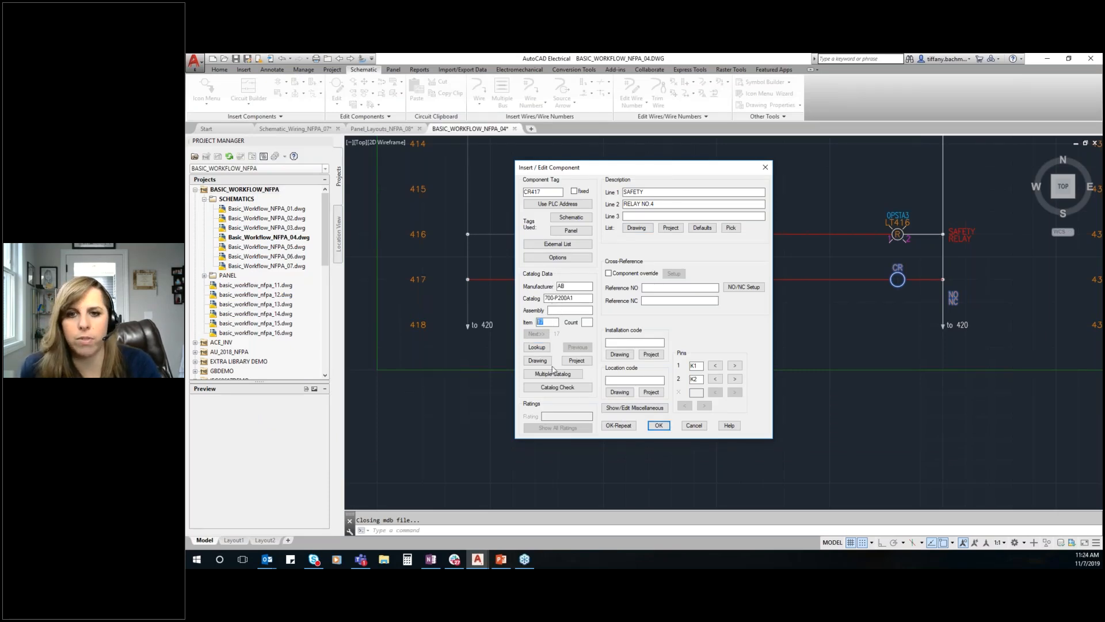
Review the coil's pins and its NO/NC contact setup, including the maximum convertible count and the pin list
{"action": "mouse_move", "coordinate": [699, 367]}
{"action": "left_mouse_down"}
{"action": "mouse_move", "coordinate": [683, 368]}
{"action": "mouse_move", "coordinate": [690, 380]}
{"action": "left_mouse_up"}
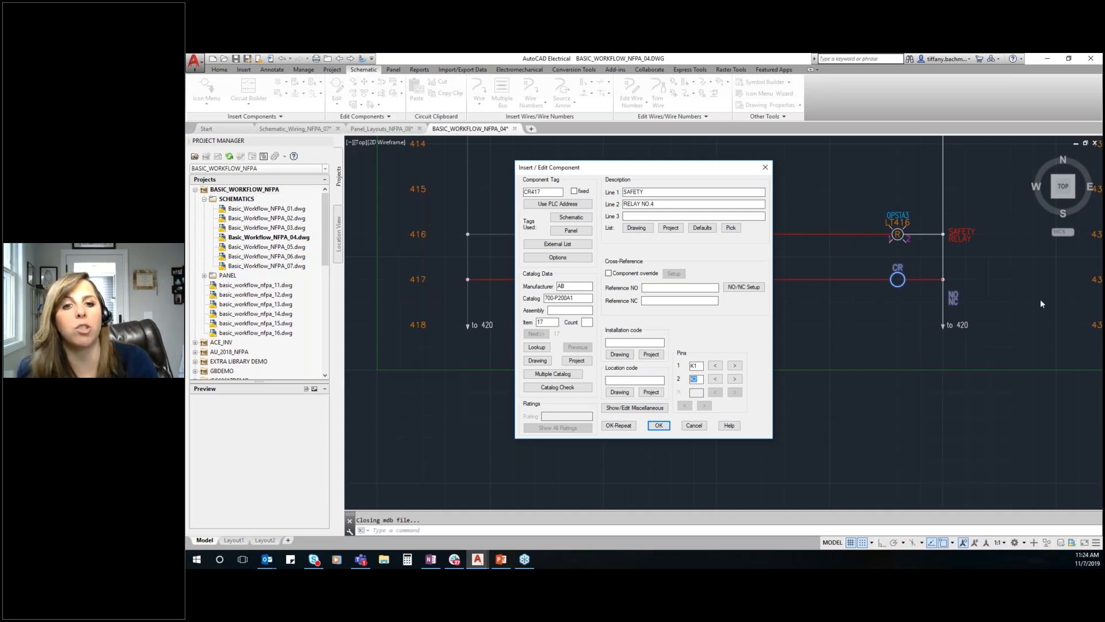
{"action": "left_click", "coordinate": [743, 286]}
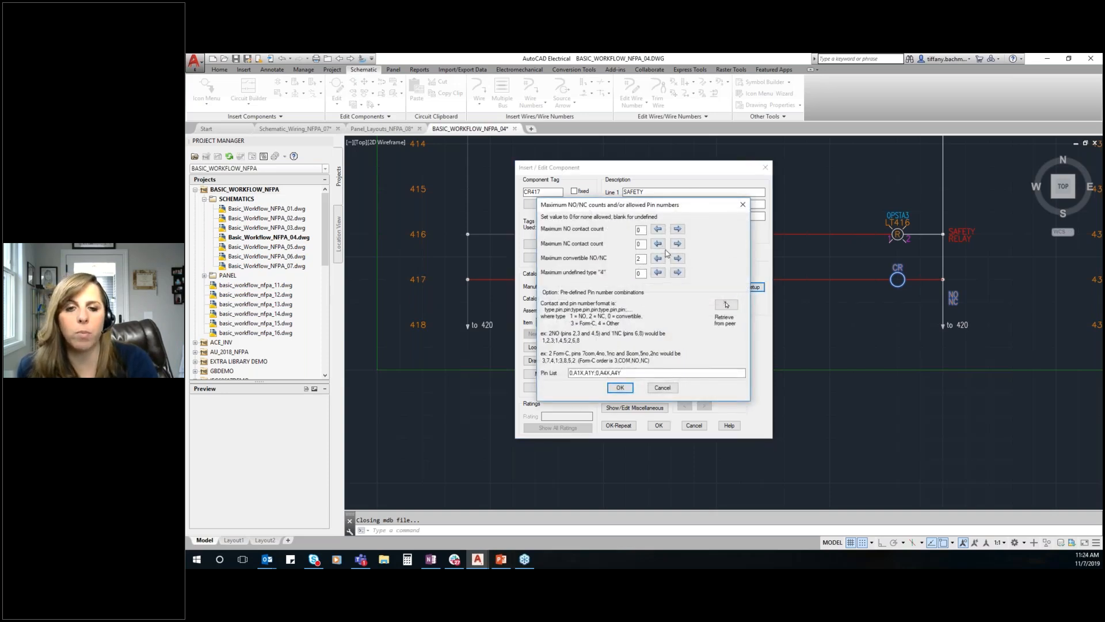
{"action": "double_click", "coordinate": [638, 258]}
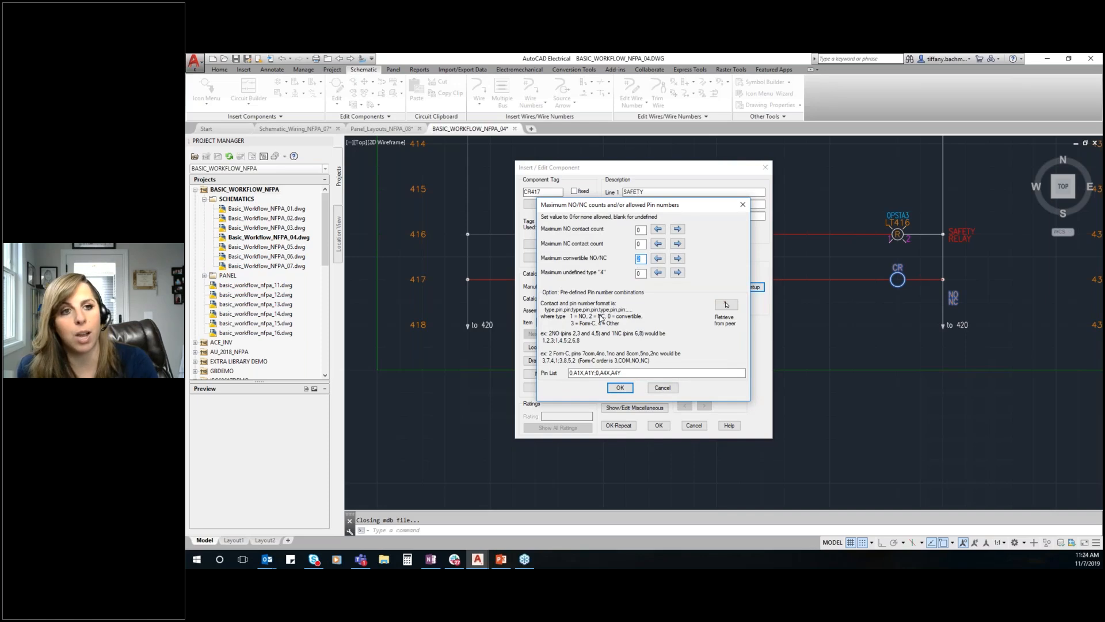
{"action": "left_click_drag", "start_coordinate": [576, 372], "coordinate": [634, 372]}
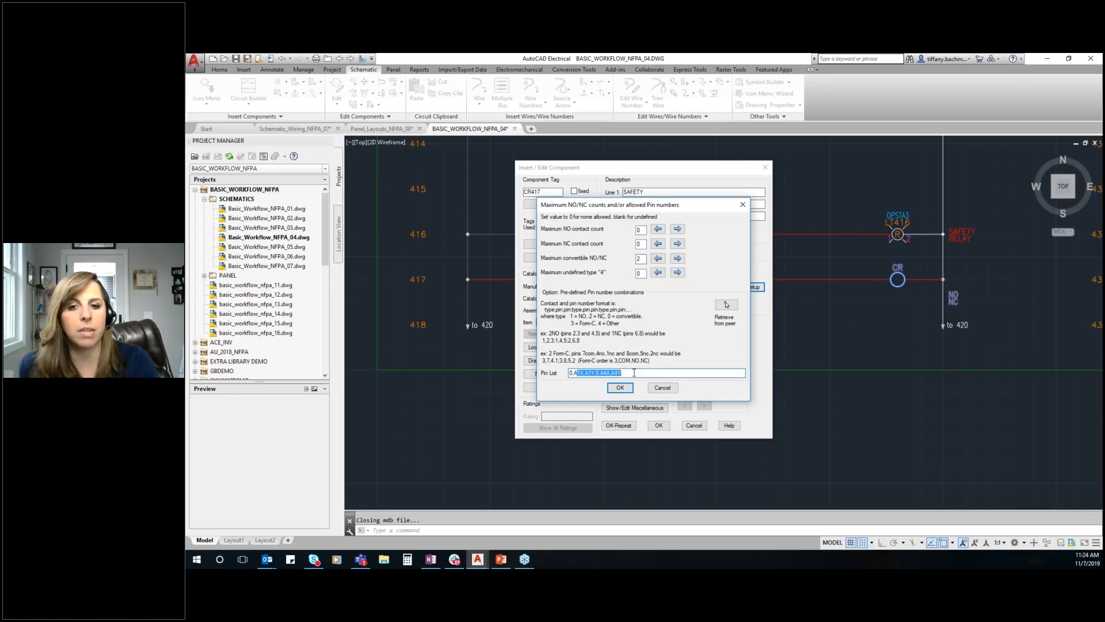
{"action": "left_click", "coordinate": [634, 373]}
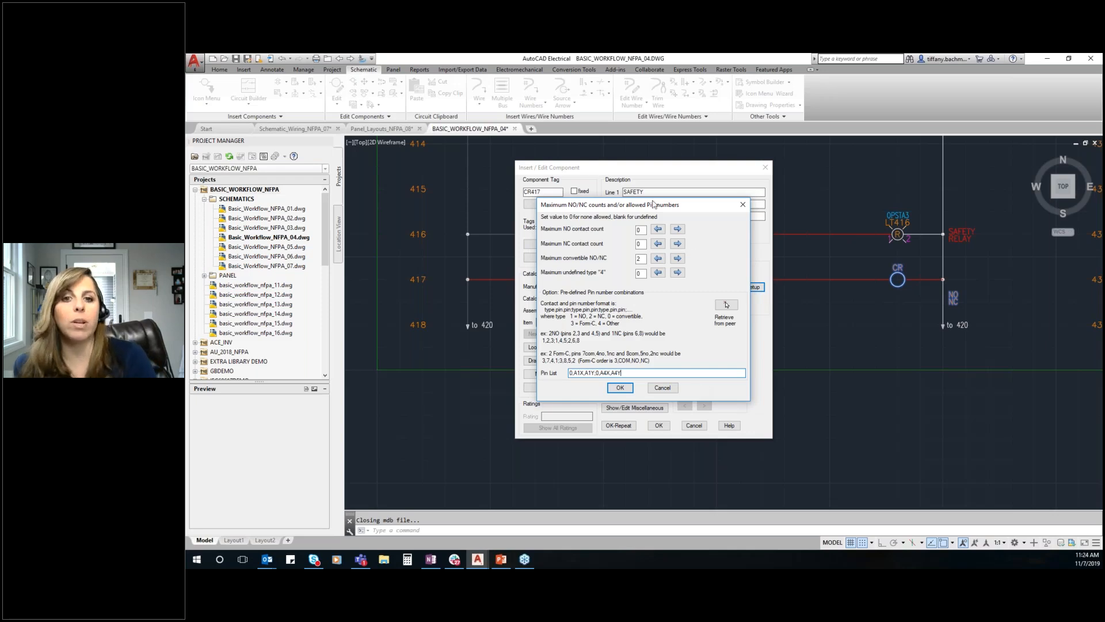
{"action": "left_click", "coordinate": [742, 204]}
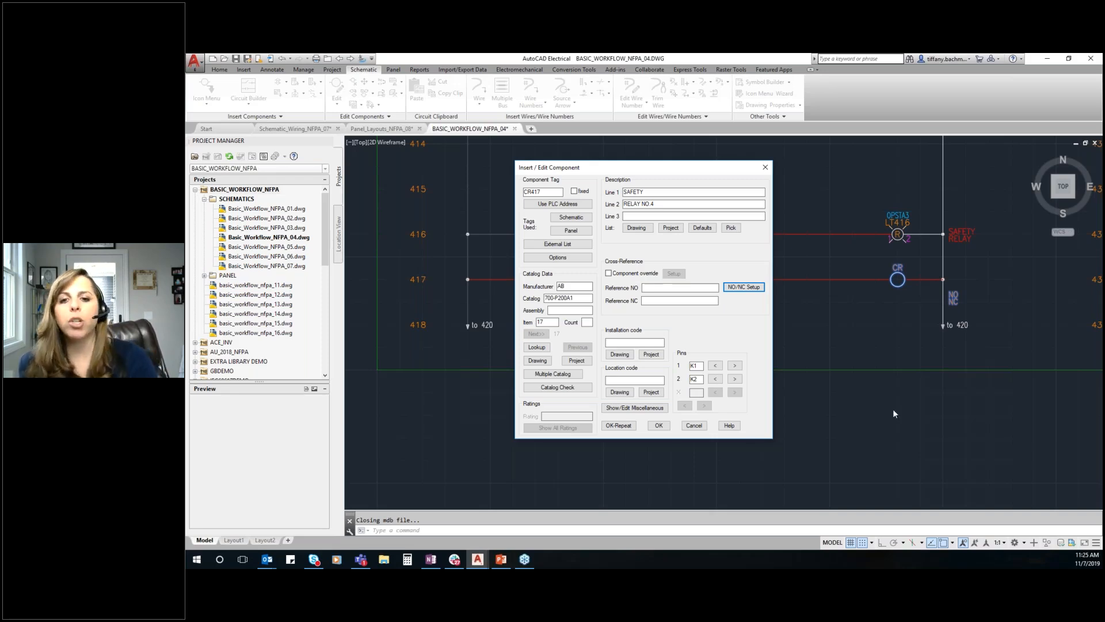
Assign location code OPSTA3 from the project's location list to the coil and accept it without mapping the symbol to the catalog number
{"action": "left_click", "coordinate": [651, 391]}
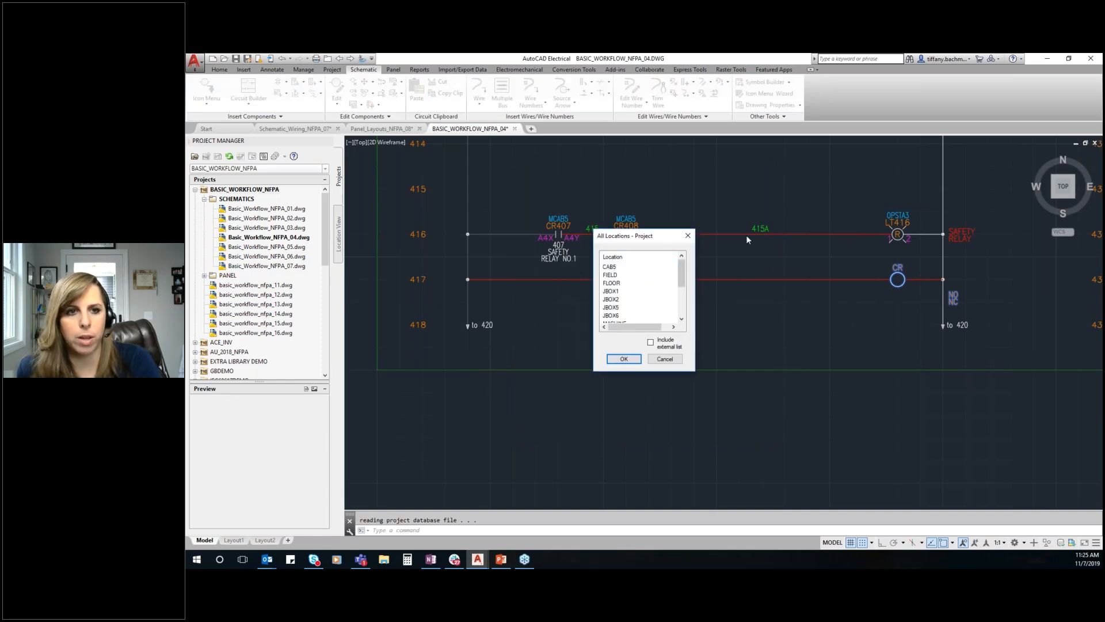
{"action": "left_click_drag", "start_coordinate": [682, 275], "coordinate": [682, 304]}
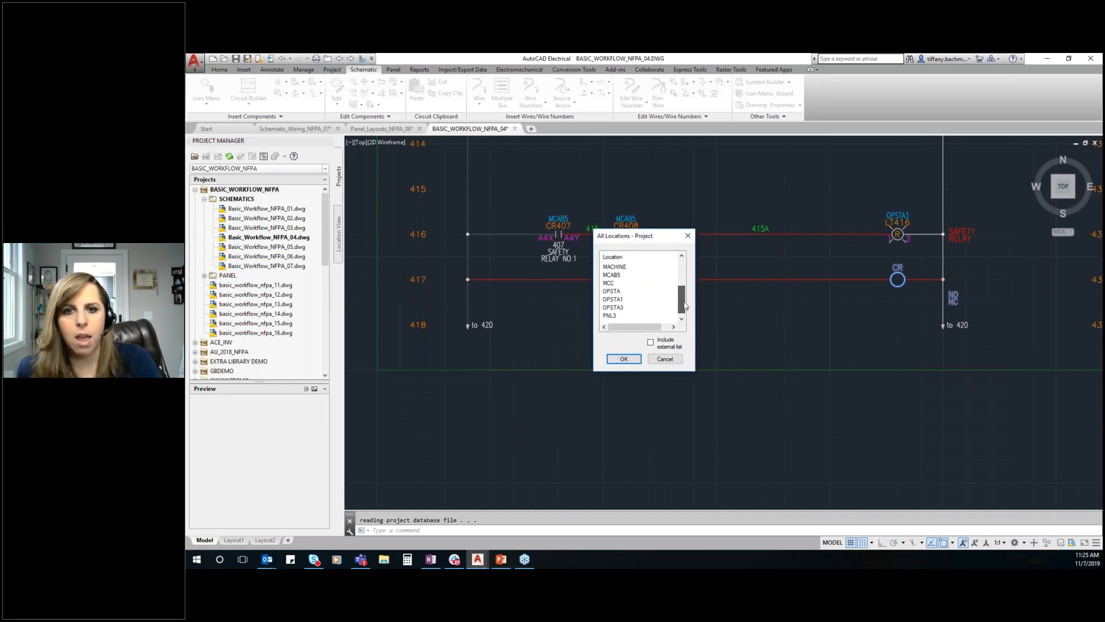
{"action": "left_click", "coordinate": [618, 308]}
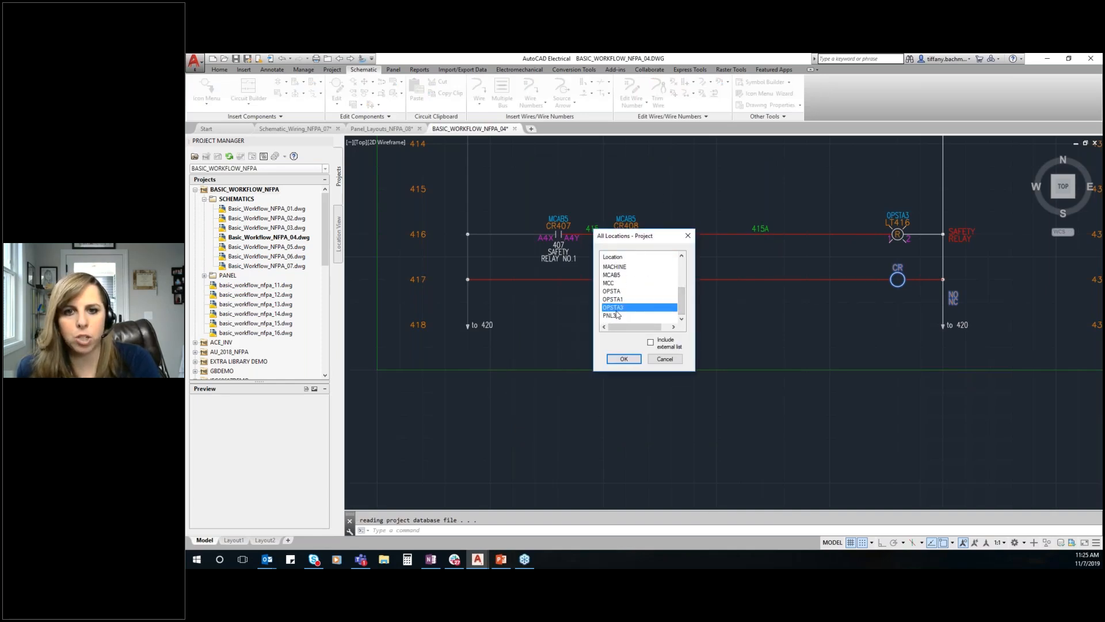
{"action": "left_click", "coordinate": [624, 359]}
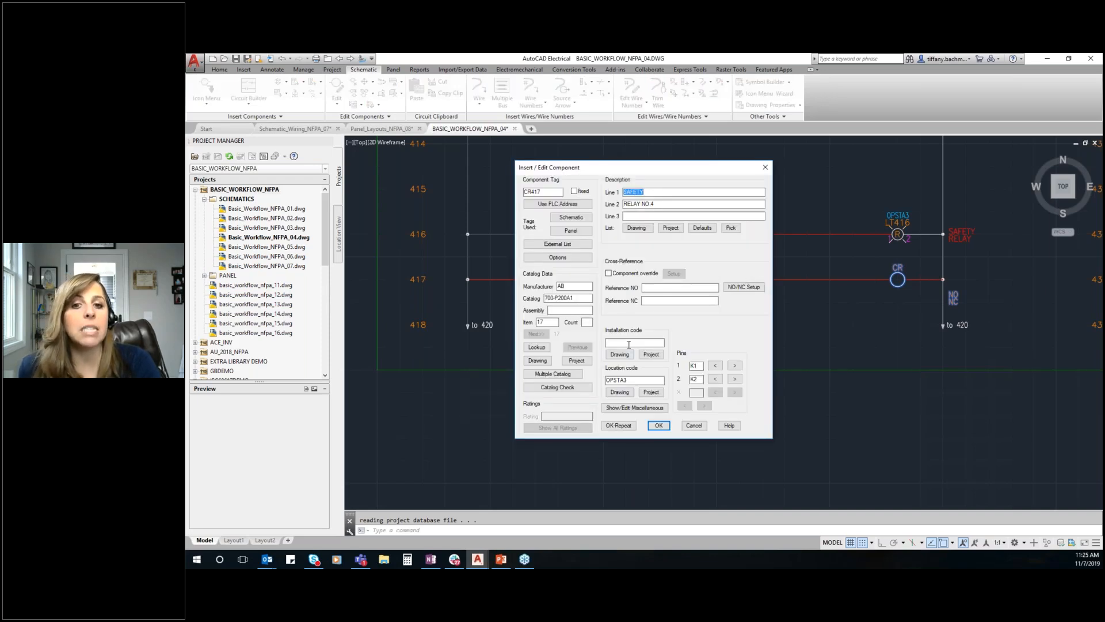
{"action": "left_click", "coordinate": [629, 344]}
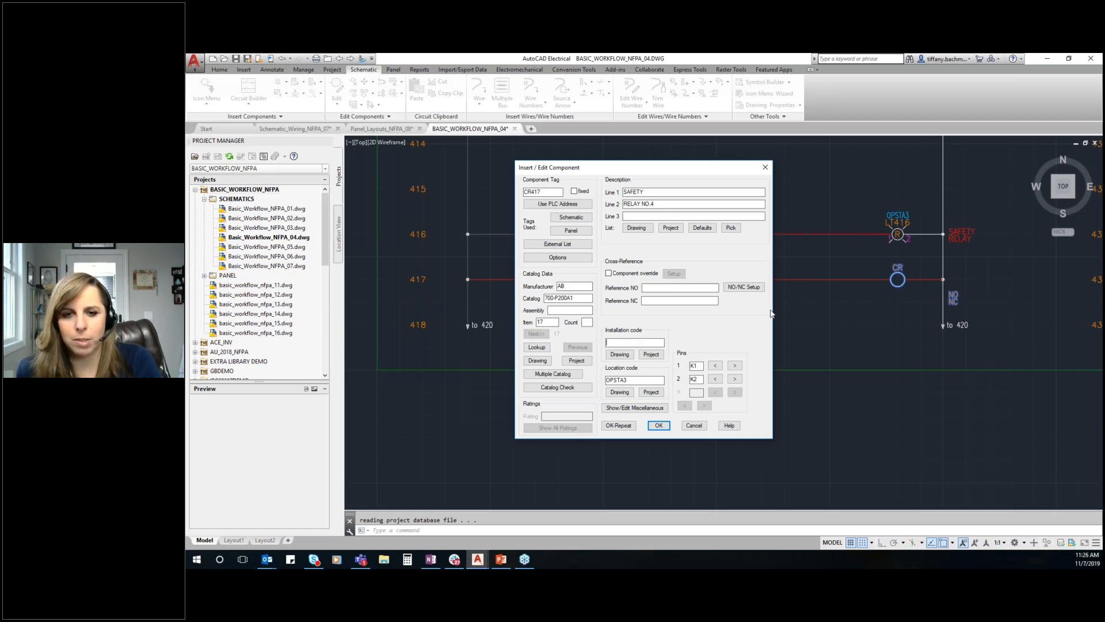
{"action": "left_click", "coordinate": [659, 426]}
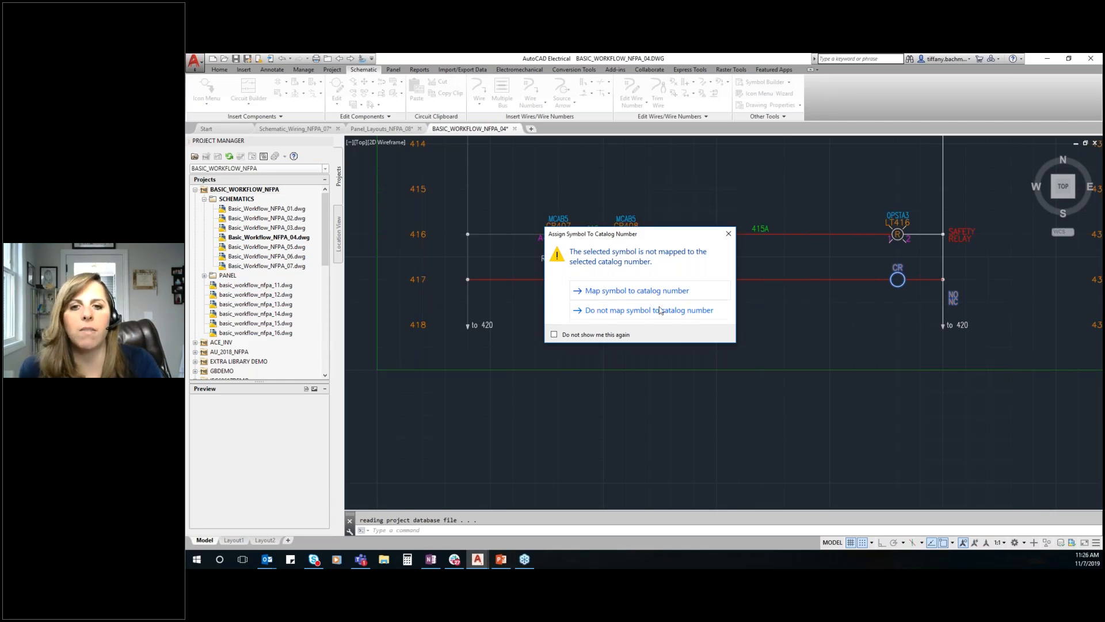
{"action": "left_click", "coordinate": [682, 313]}
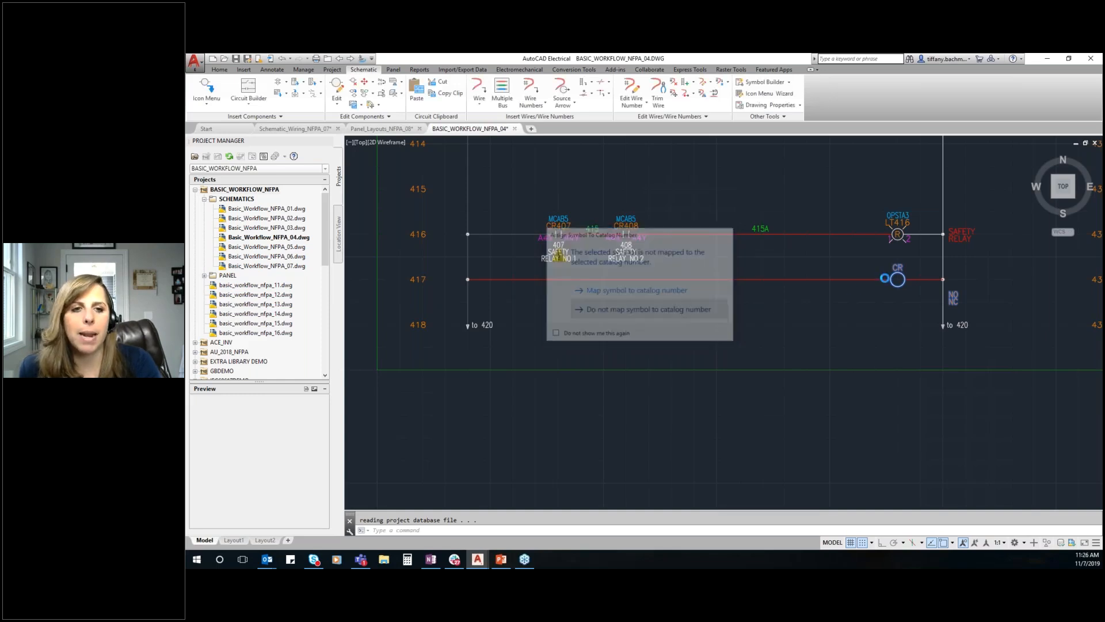
Insert a relay NO contact on the line 433 rung, between contact CR736 and the audible alarm AH433
{"action": "scroll", "coordinate": [638, 223], "scroll_direction": "down", "scroll_amount": 2}
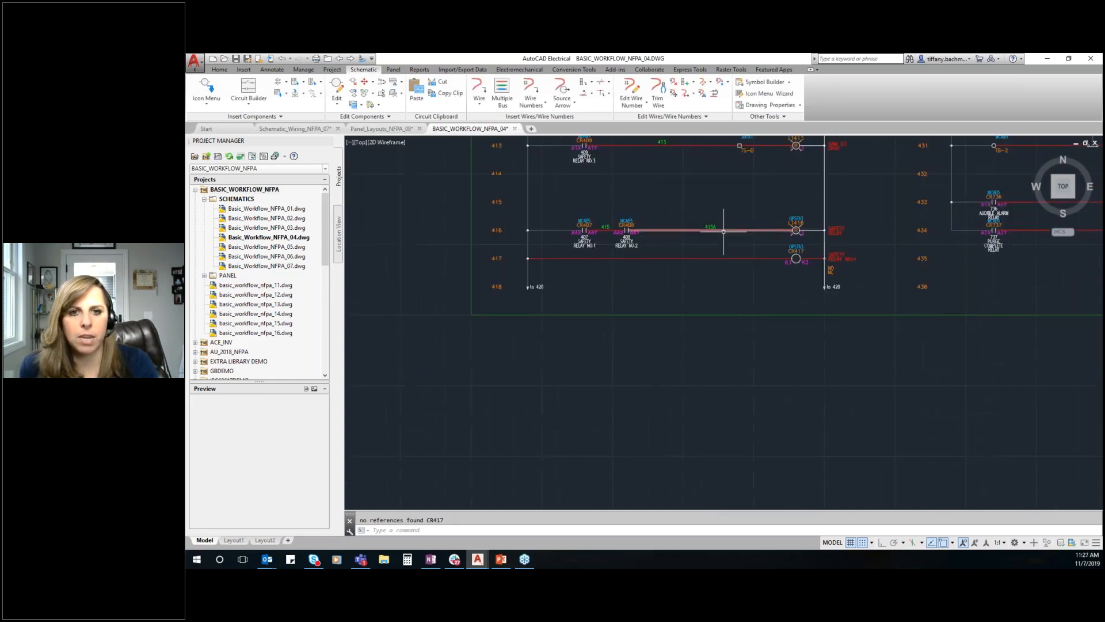
{"action": "scroll", "coordinate": [857, 250], "scroll_direction": "up", "scroll_amount": 4}
{"action": "scroll", "coordinate": [724, 201], "scroll_direction": "up", "scroll_amount": 2}
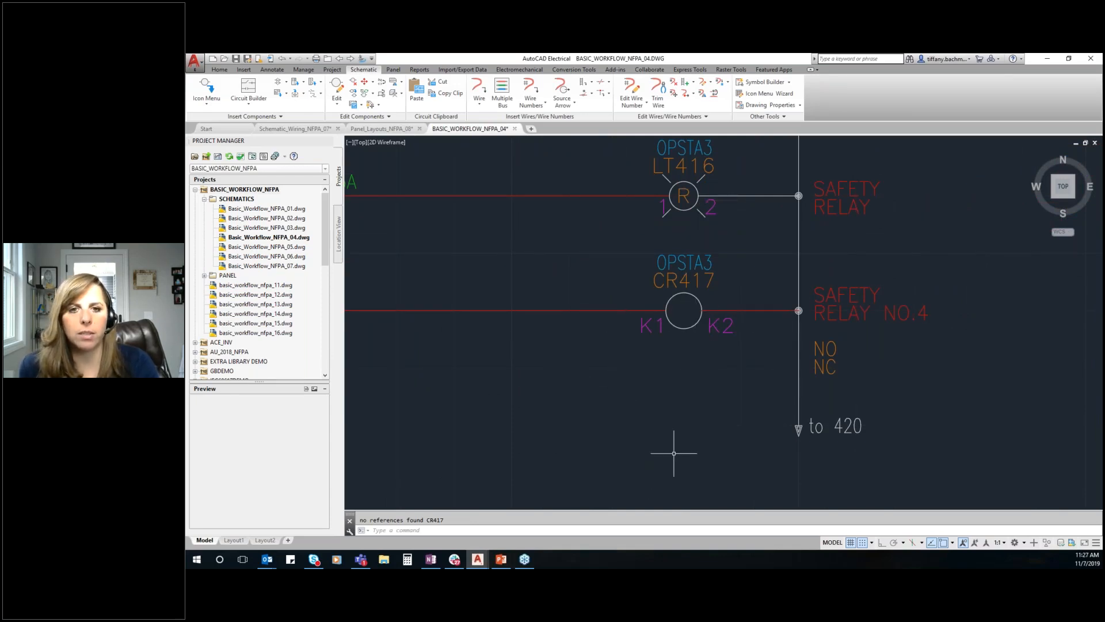
{"action": "scroll", "coordinate": [679, 310], "scroll_direction": "up", "scroll_amount": 2}
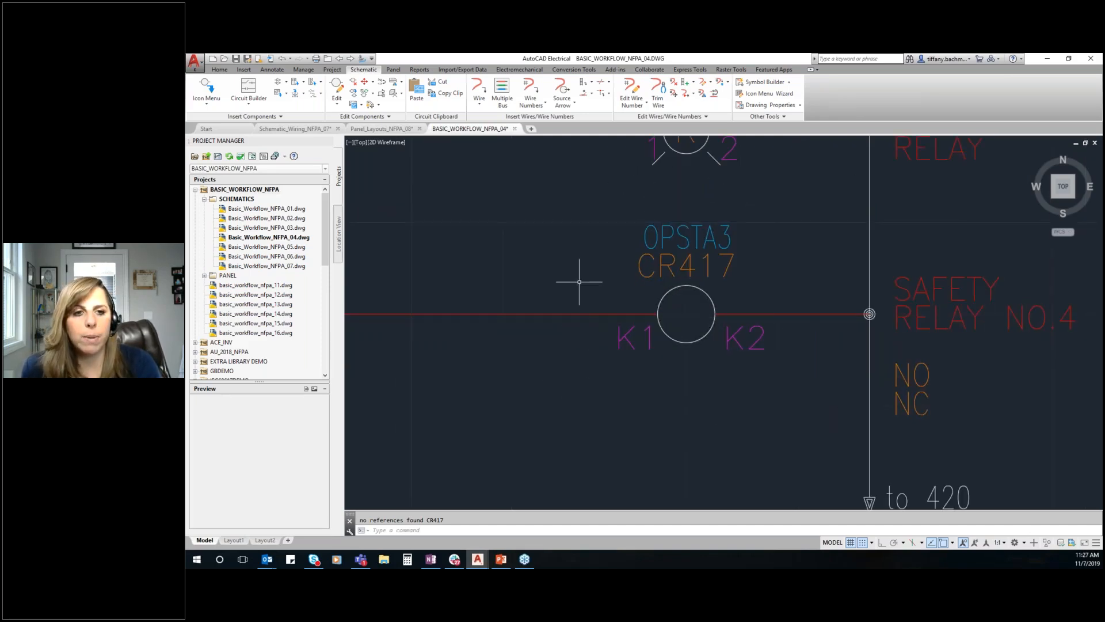
{"action": "scroll", "coordinate": [578, 283], "scroll_direction": "down", "scroll_amount": 2}
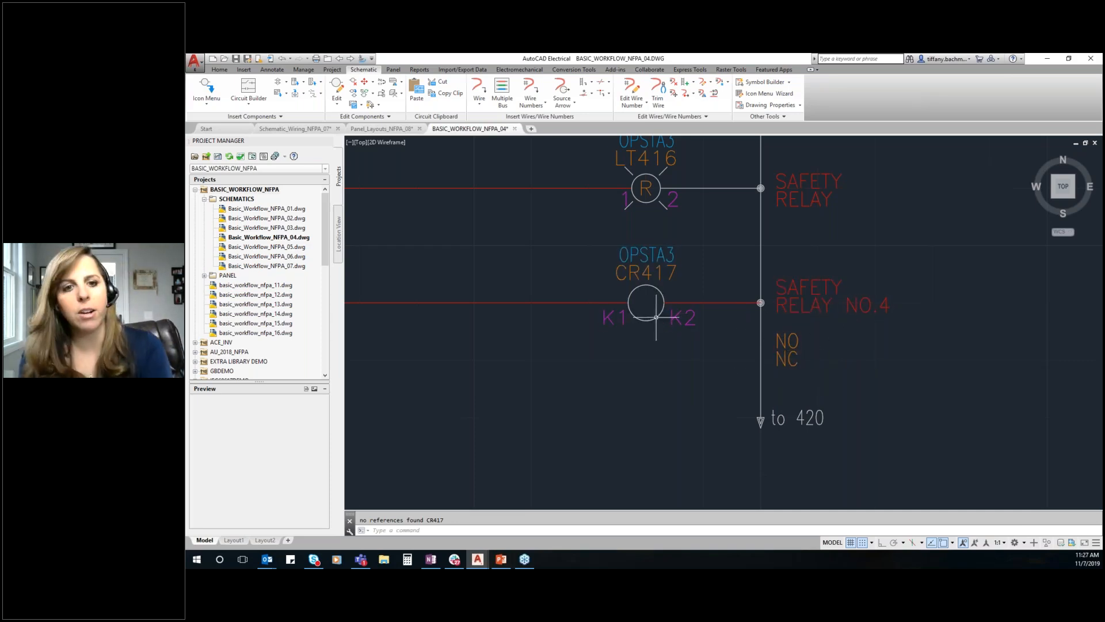
{"action": "scroll", "coordinate": [656, 317], "scroll_direction": "down", "scroll_amount": 5}
{"action": "scroll", "coordinate": [832, 233], "scroll_direction": "up", "scroll_amount": 3}
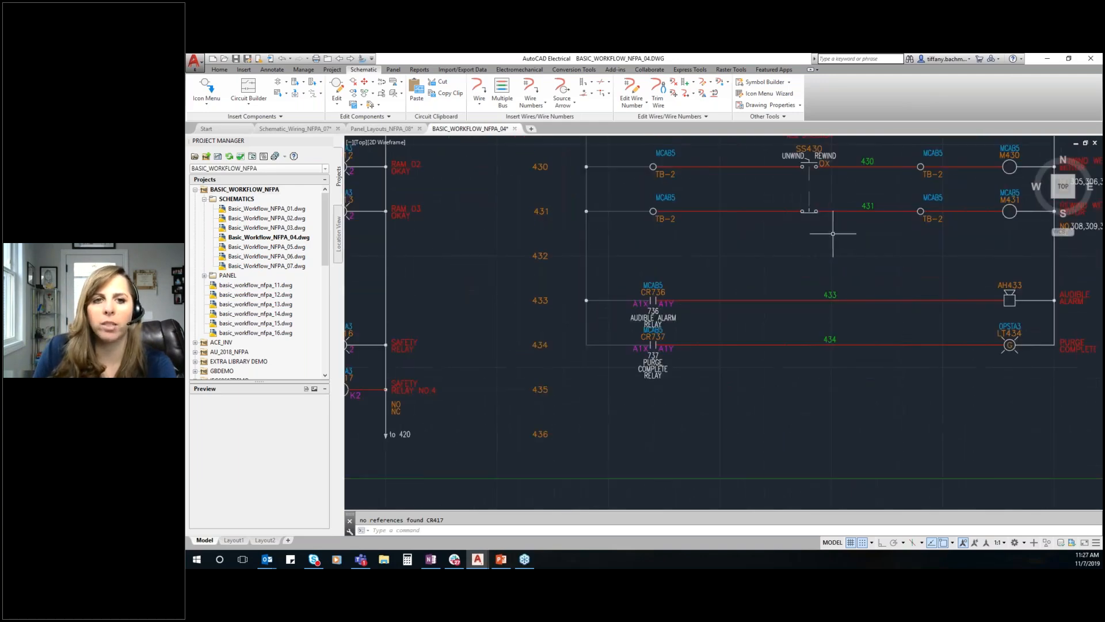
{"action": "left_click", "coordinate": [205, 89]}
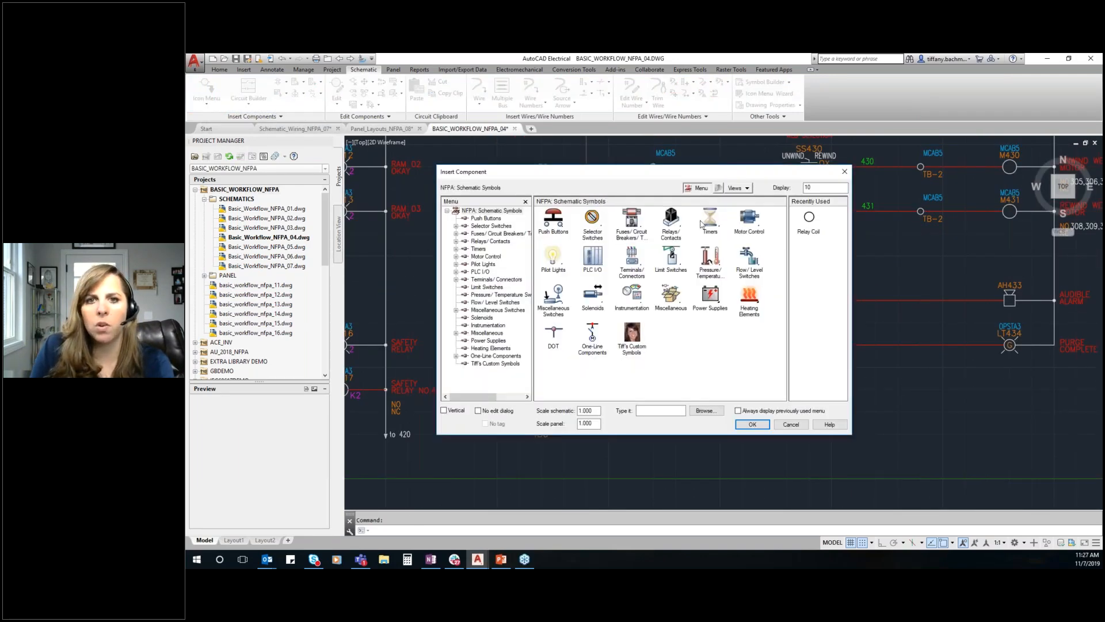
{"action": "left_click", "coordinate": [668, 227]}
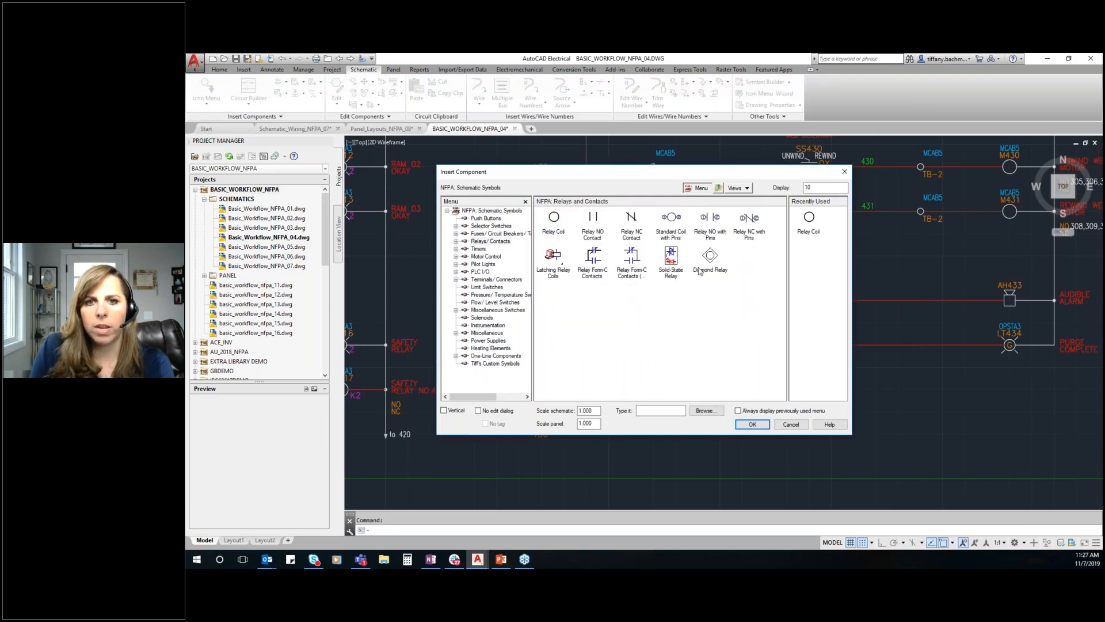
{"action": "left_click", "coordinate": [594, 227]}
{"action": "left_click", "coordinate": [742, 299]}
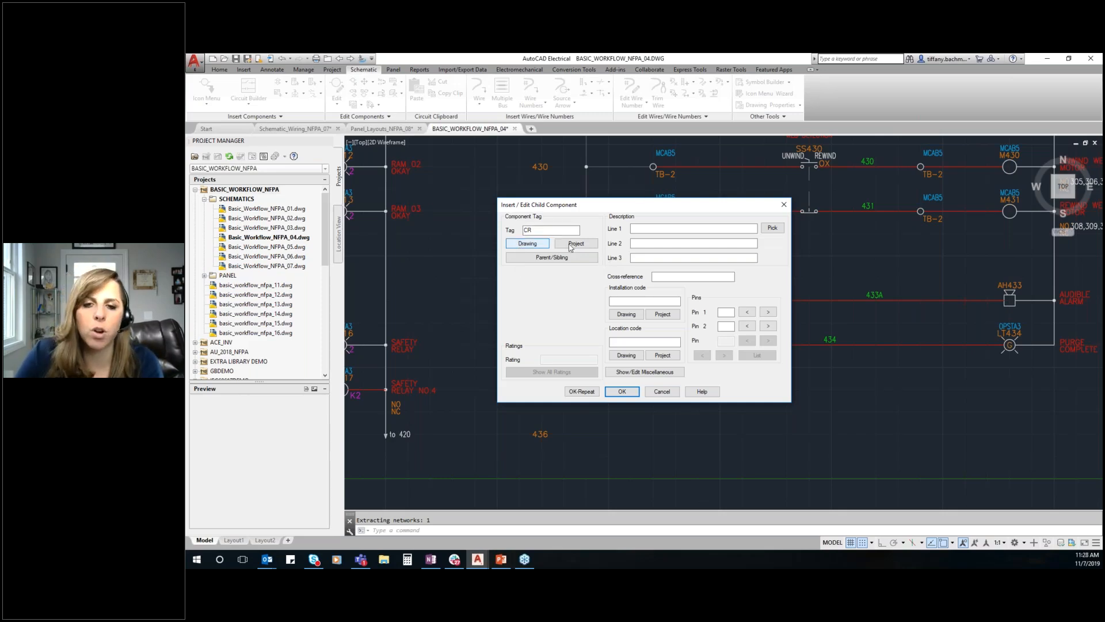
Link the new contact to its parent coil CR417 on line 417 and accept the inherited tag, description, location and pins
{"action": "left_click", "coordinate": [556, 259]}
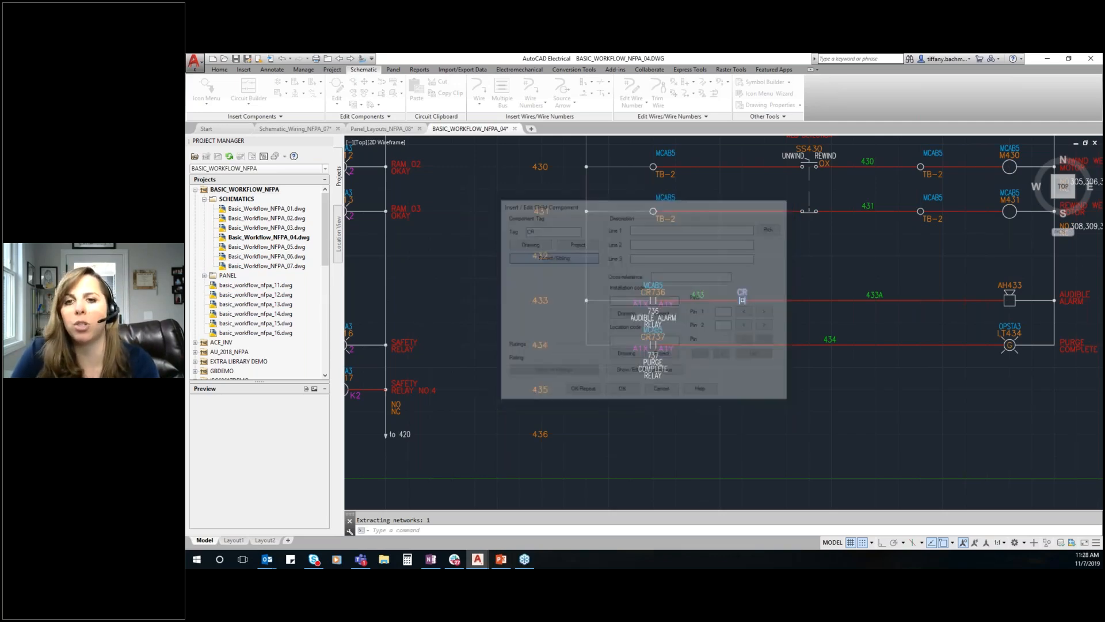
{"action": "scroll", "coordinate": [593, 235], "scroll_direction": "down", "scroll_amount": 2}
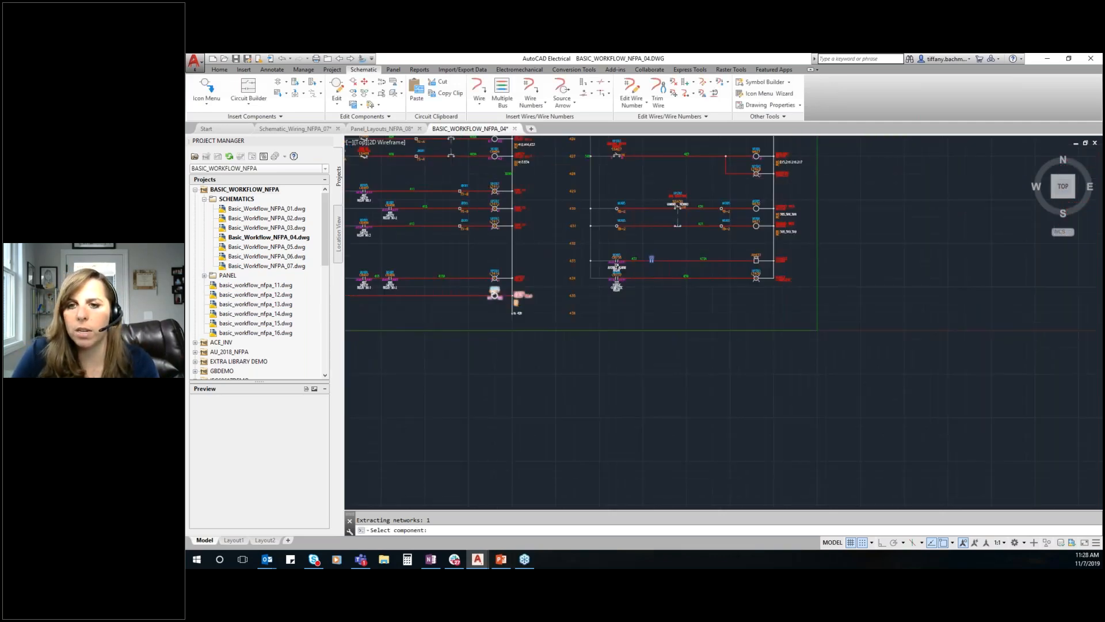
{"action": "left_click", "coordinate": [496, 295]}
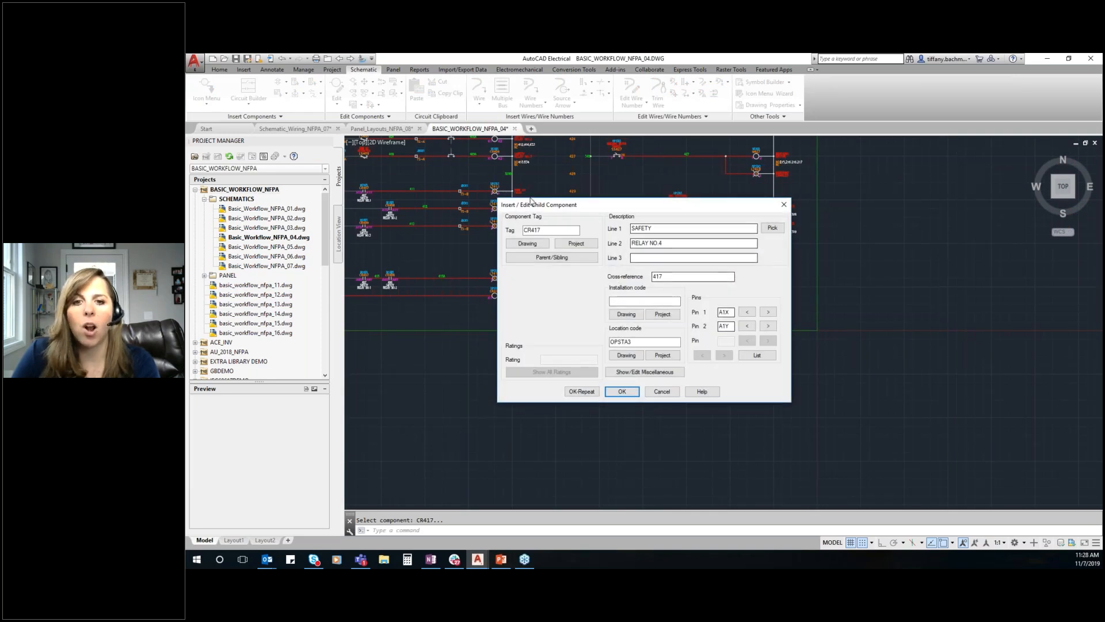
{"action": "double_click", "coordinate": [727, 312]}
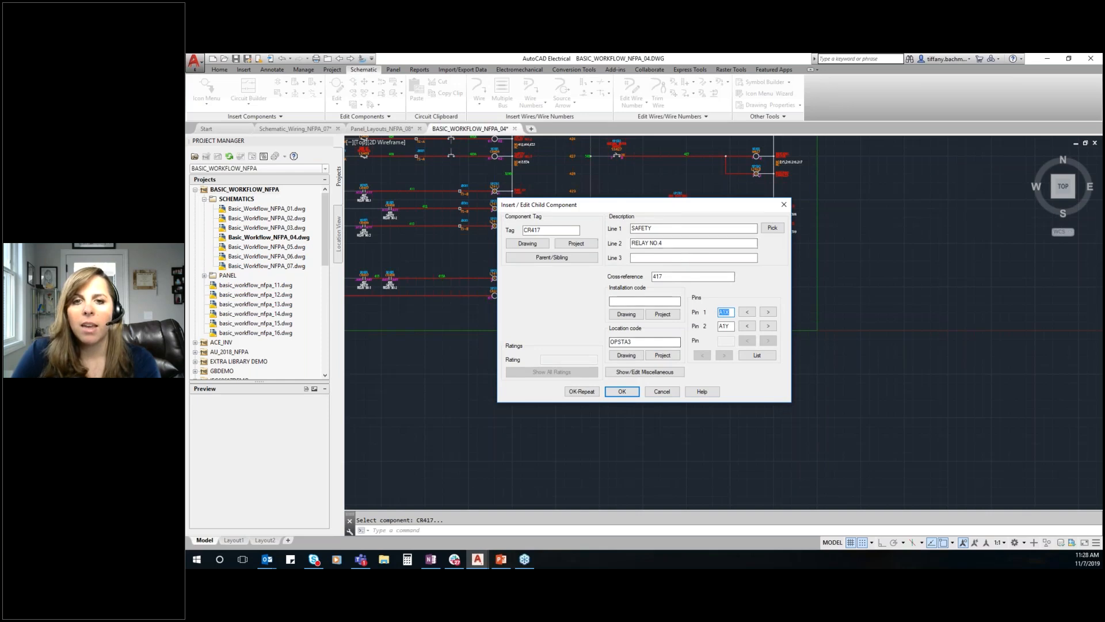
{"action": "left_click", "coordinate": [623, 391]}
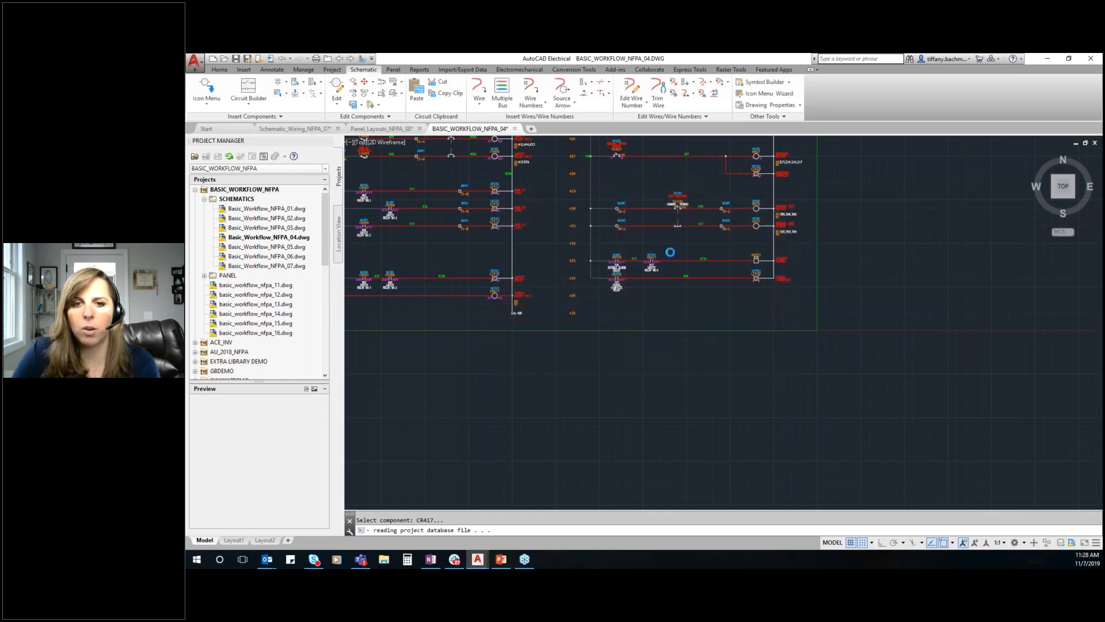
Examine the new contact's annotation on line 433 and the contact cross-reference beside coil CR417
{"action": "scroll", "coordinate": [650, 262], "scroll_direction": "up", "scroll_amount": 2}
{"action": "scroll", "coordinate": [639, 190], "scroll_direction": "up", "scroll_amount": 3}
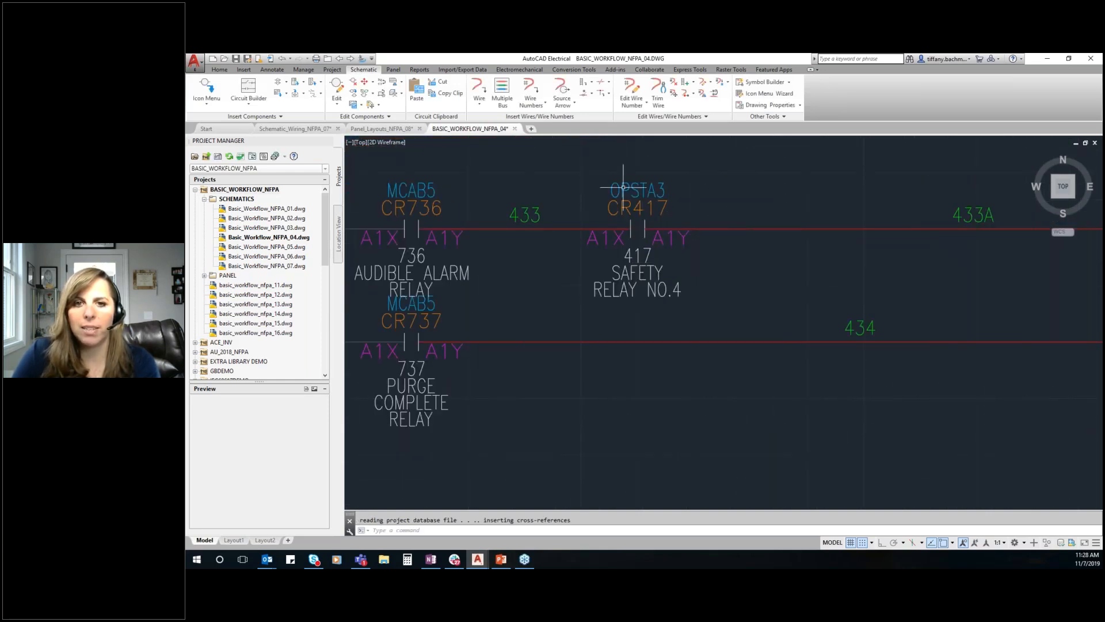
{"action": "scroll", "coordinate": [833, 246], "scroll_direction": "down", "scroll_amount": 2}
{"action": "scroll", "coordinate": [530, 290], "scroll_direction": "down", "scroll_amount": 3}
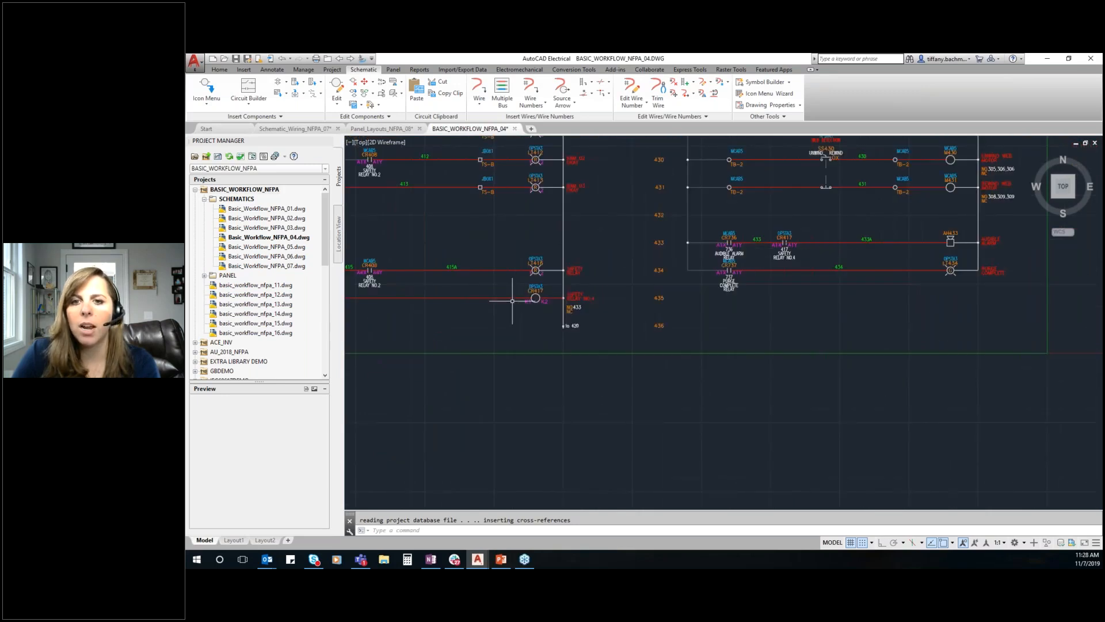
{"action": "scroll", "coordinate": [673, 346], "scroll_direction": "up", "scroll_amount": 5}
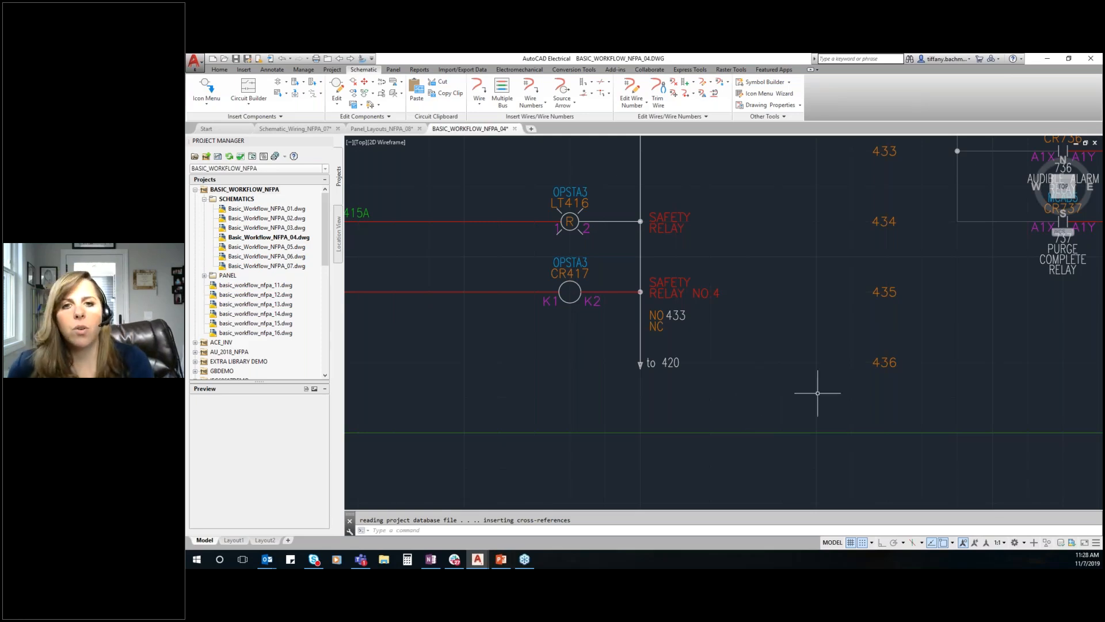
{"action": "scroll", "coordinate": [796, 328], "scroll_direction": "down", "scroll_amount": 8}
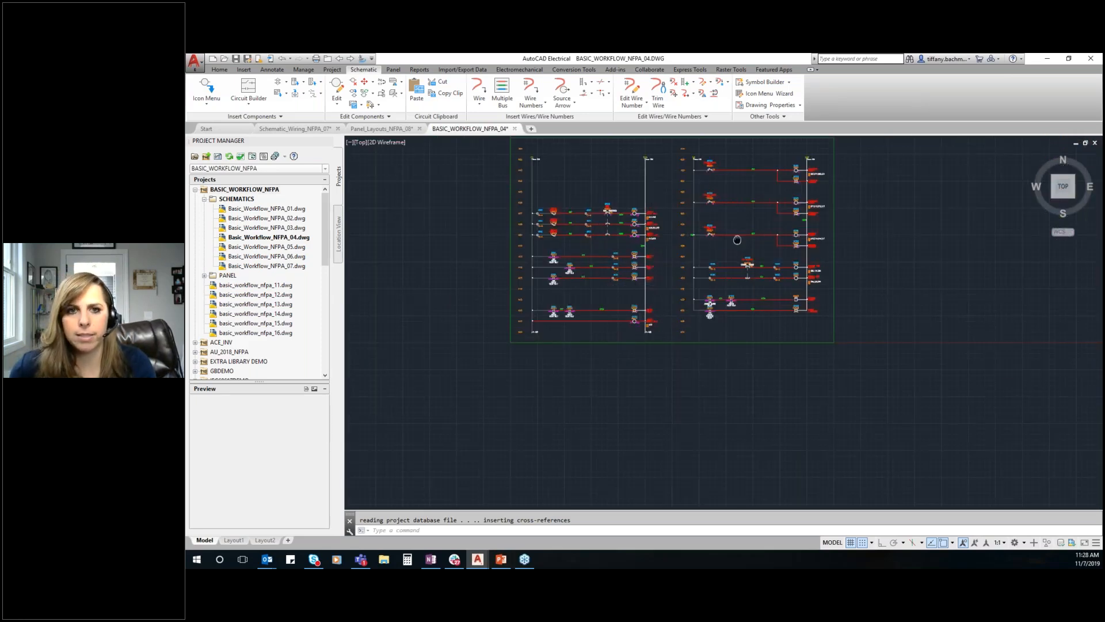
{"action": "middle_click_drag", "start_coordinate": [674, 263], "coordinate": [665, 308]}
{"action": "middle_click", "coordinate": [738, 262]}
{"action": "middle_click", "coordinate": [737, 262]}
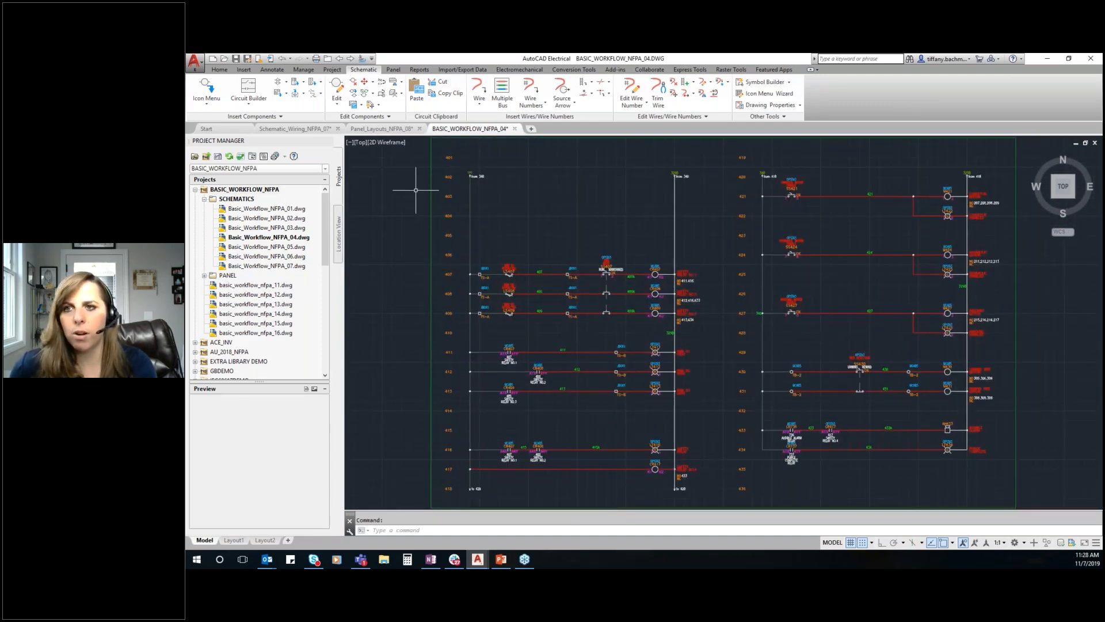
Activate the SCHEMATIC_WIRING_NFPA project and bring up drawing Schematic_Wiring_NFPA_07 around lines 729 to 742
{"action": "left_click", "coordinate": [194, 190]}
{"action": "scroll", "coordinate": [241, 322], "scroll_direction": "down", "scroll_amount": 3}
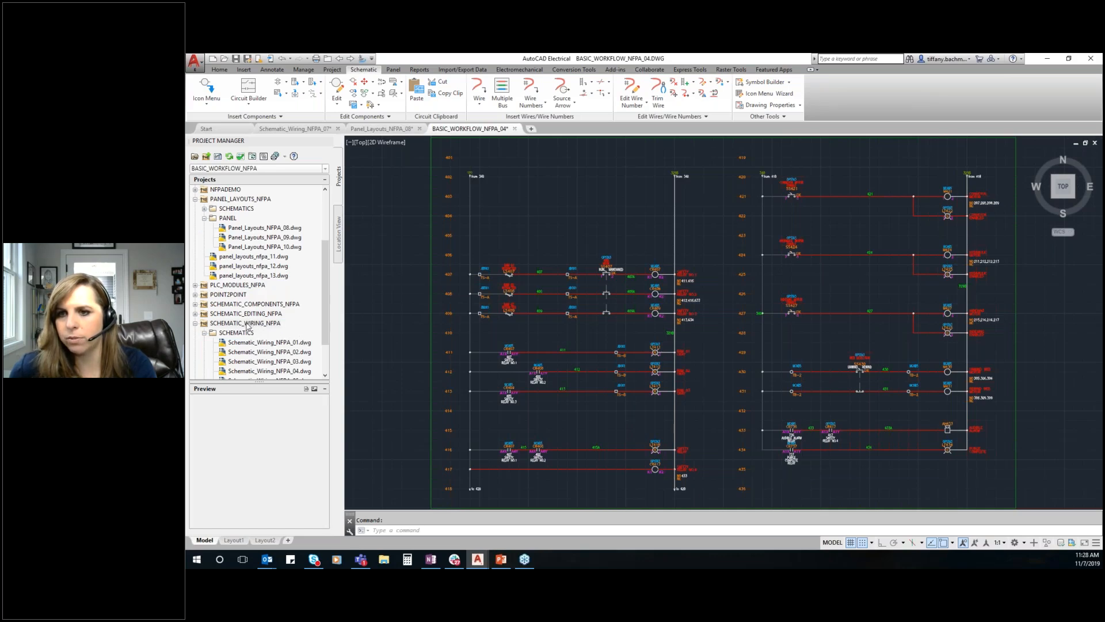
{"action": "right_click", "coordinate": [249, 326]}
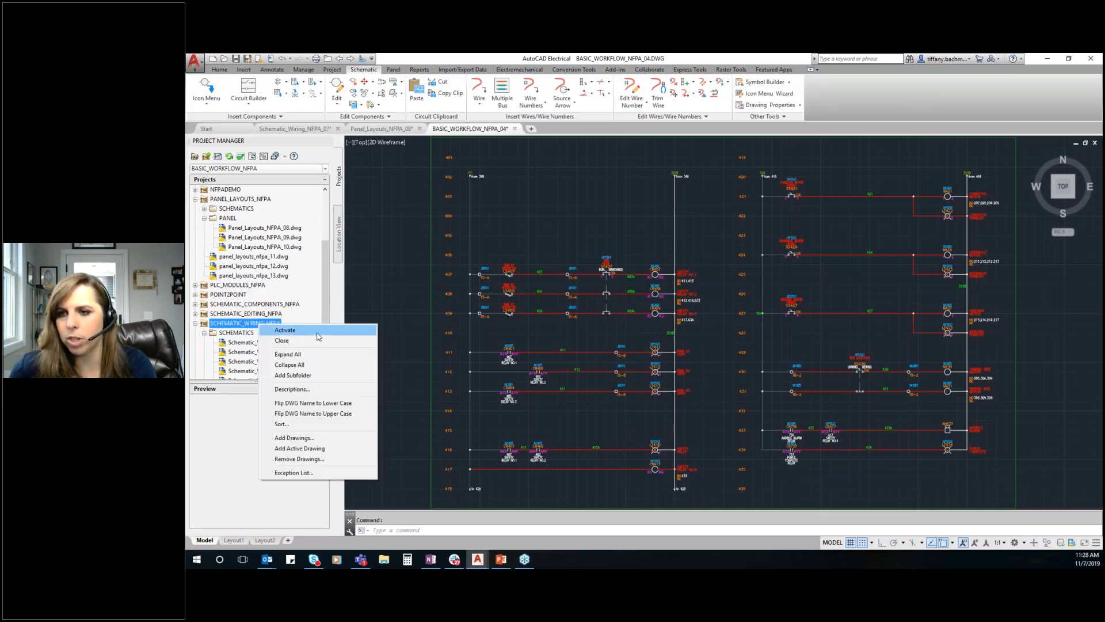
{"action": "left_click", "coordinate": [277, 333]}
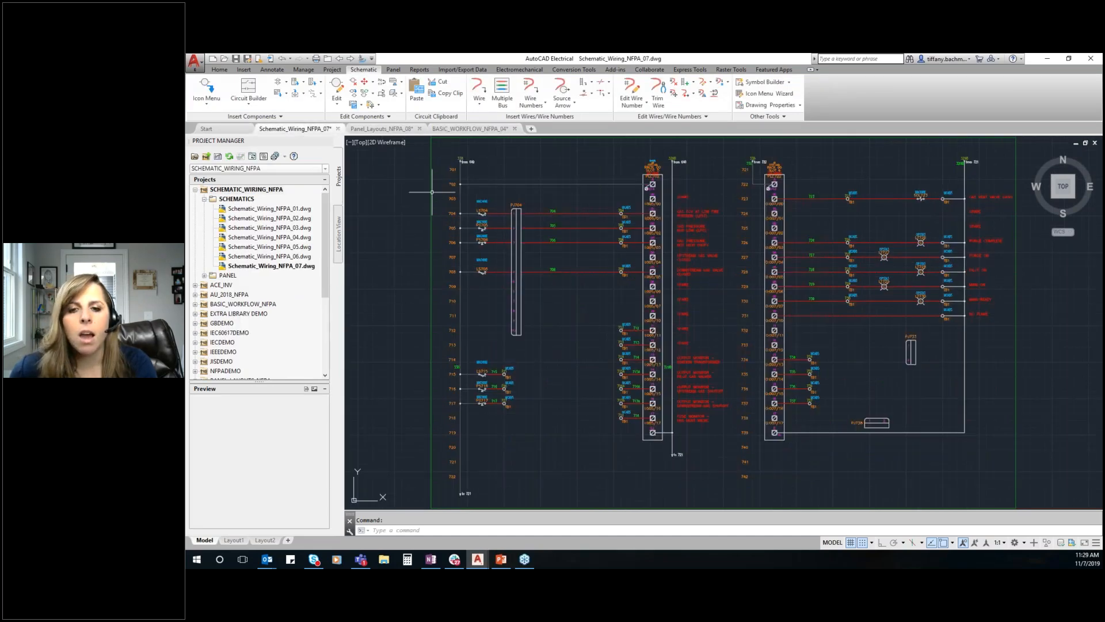
{"action": "scroll", "coordinate": [447, 156], "scroll_direction": "down", "scroll_amount": 3}
{"action": "scroll", "coordinate": [717, 285], "scroll_direction": "up", "scroll_amount": 5}
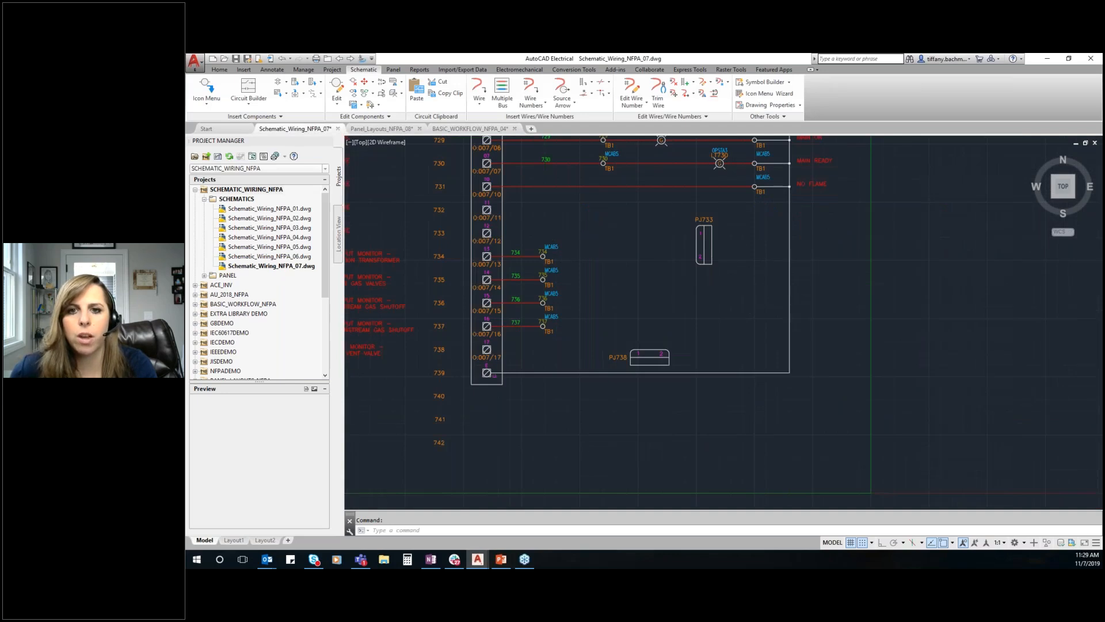
Wire terminals 734 and 735 to pins 1 and 2 of connector PJ738 using the WHT_16AWG wire type
{"action": "scroll", "coordinate": [561, 240], "scroll_direction": "up", "scroll_amount": 2}
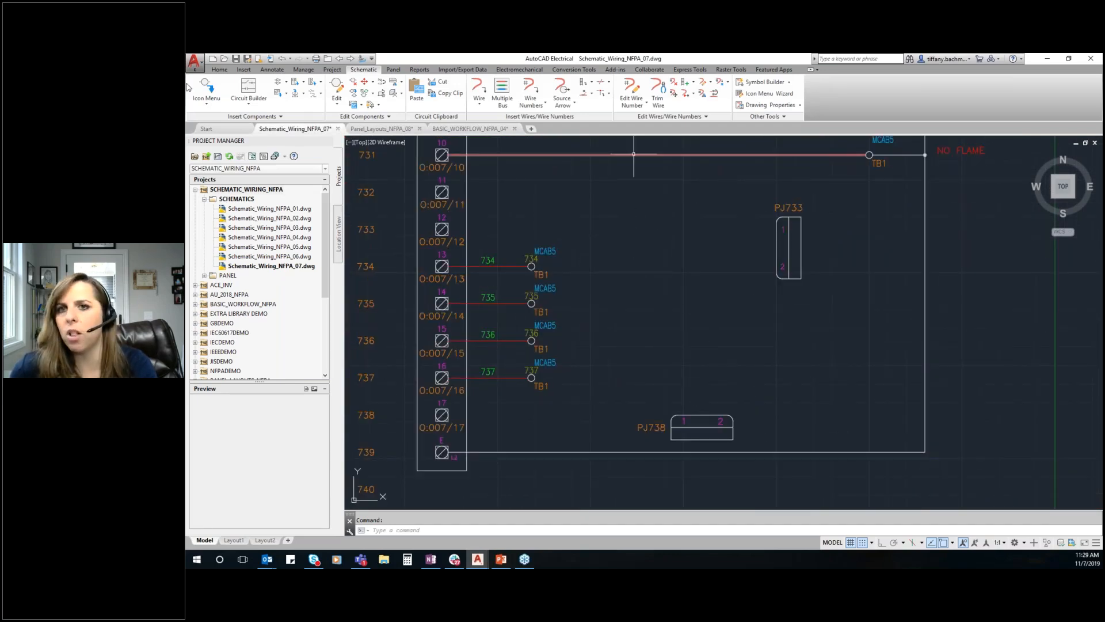
{"action": "left_click", "coordinate": [478, 87]}
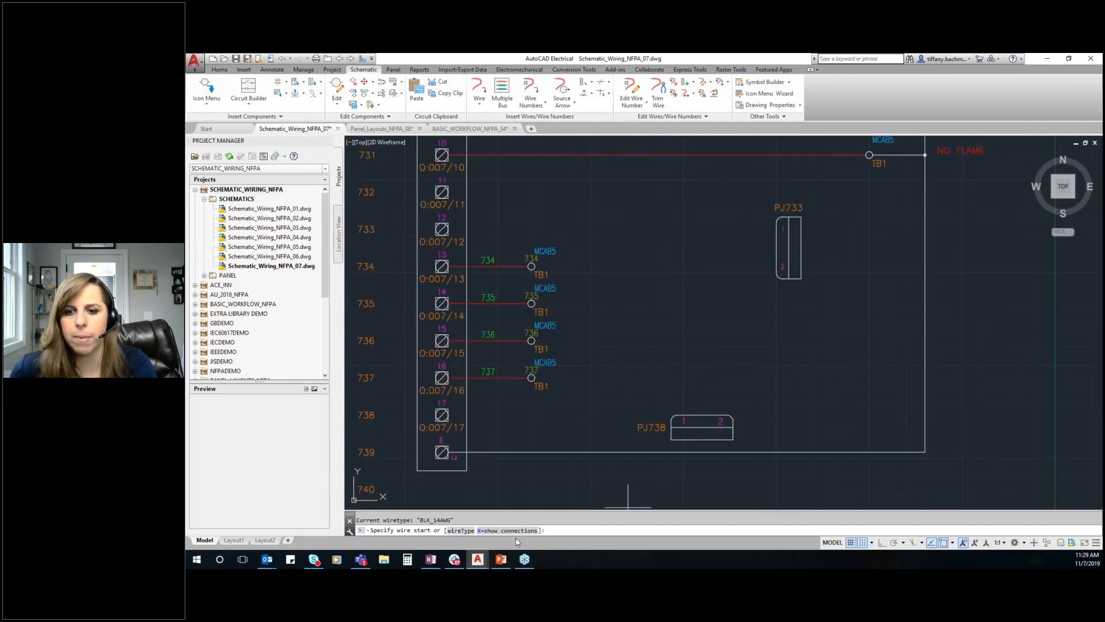
{"action": "type", "text": "T"}
{"action": "key", "text": "Return"}
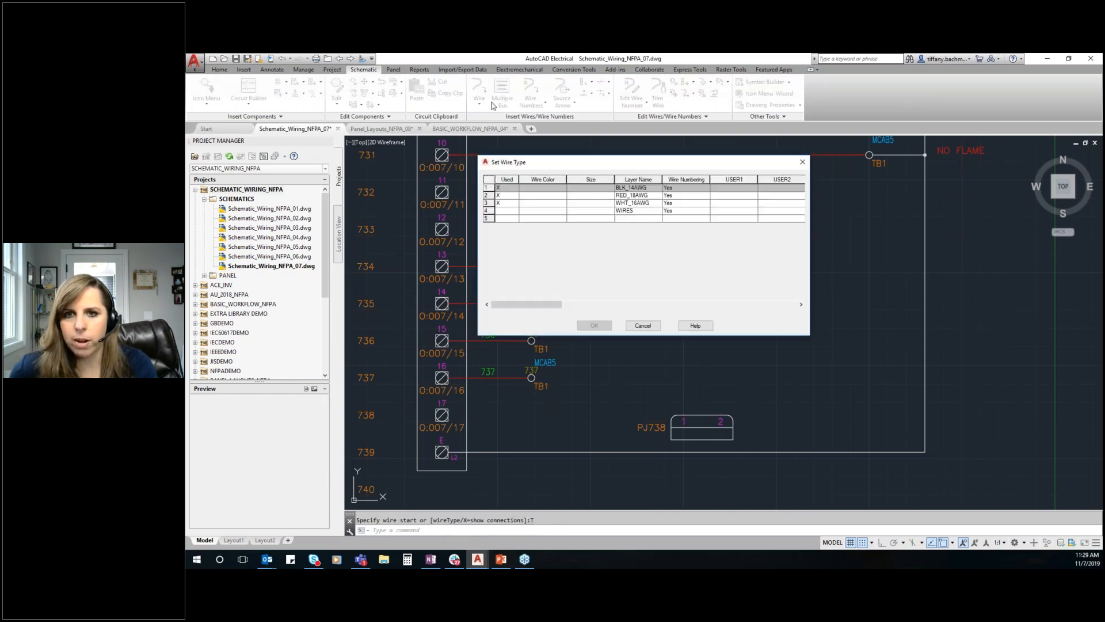
{"action": "left_click", "coordinate": [628, 203]}
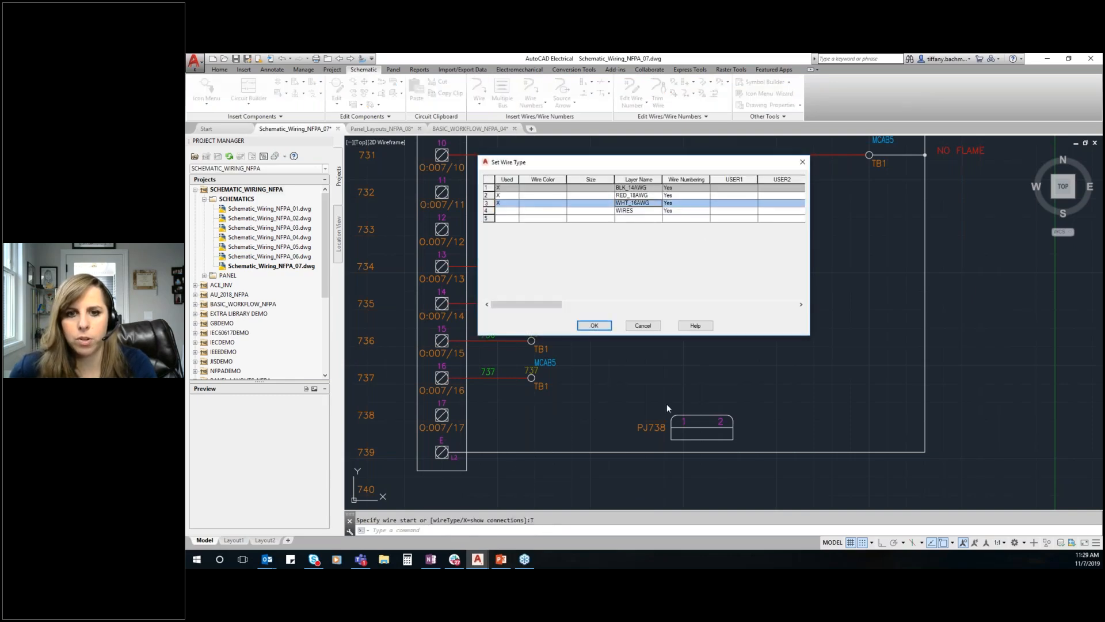
{"action": "left_click", "coordinate": [594, 325]}
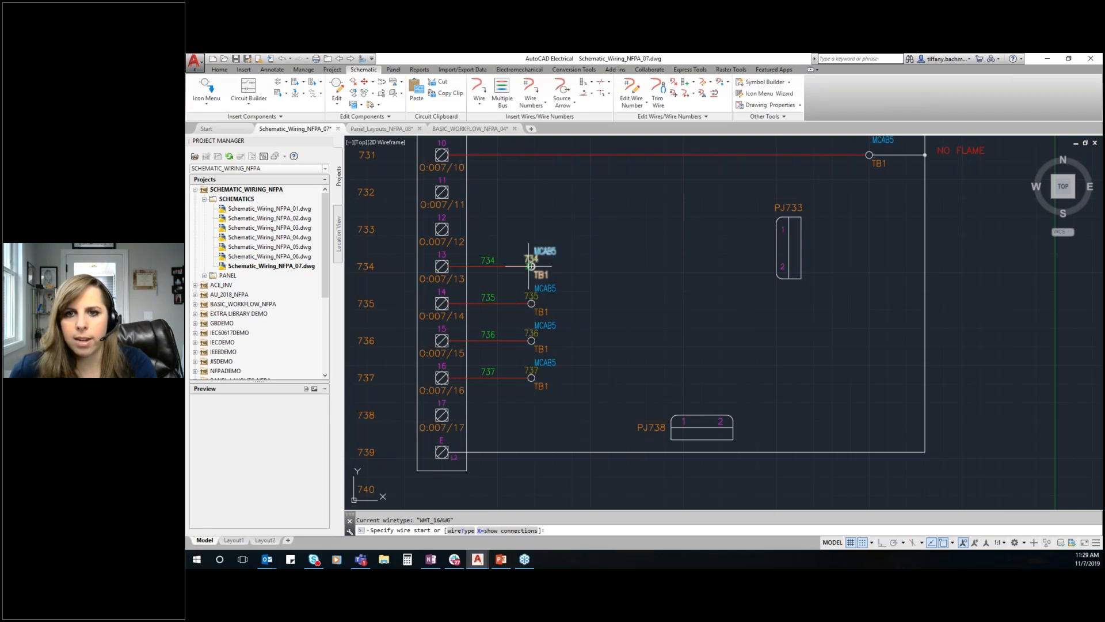
{"action": "left_click", "coordinate": [530, 266]}
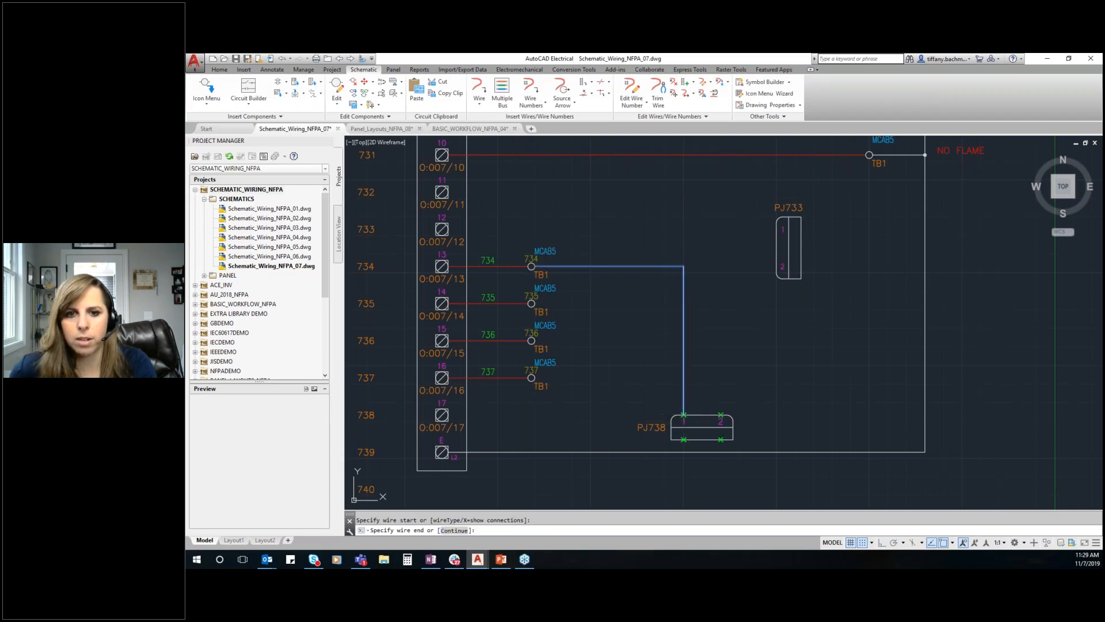
{"action": "left_click", "coordinate": [683, 415]}
{"action": "left_click", "coordinate": [531, 303]}
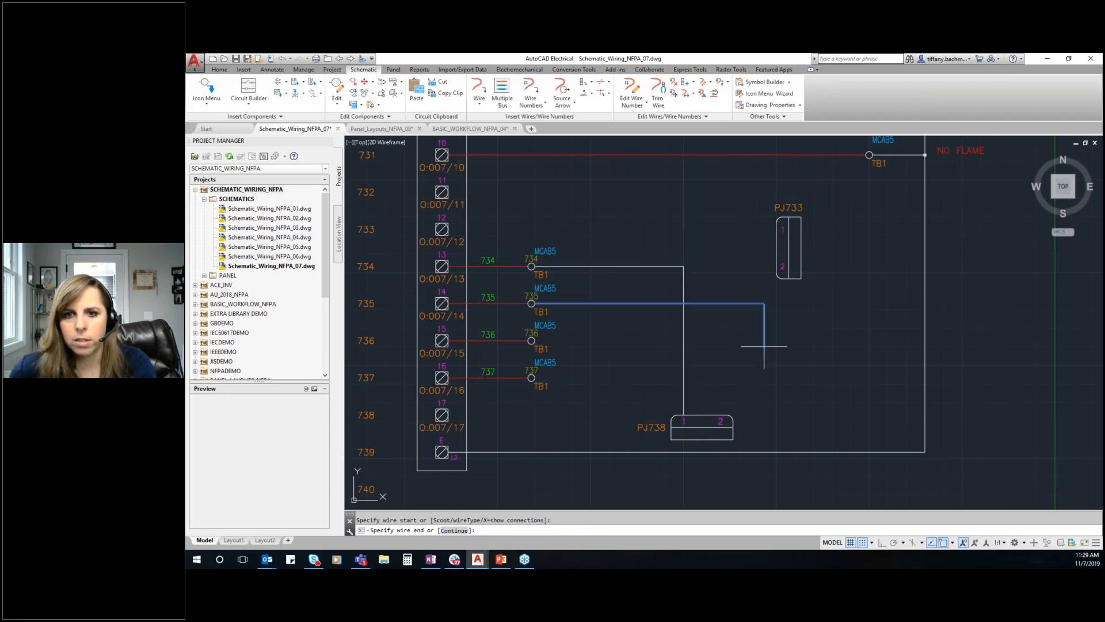
{"action": "left_click", "coordinate": [721, 414]}
Wire terminals 736 and 737 to pins 1 and 2 of connector PJ733
{"action": "left_click", "coordinate": [531, 340]}
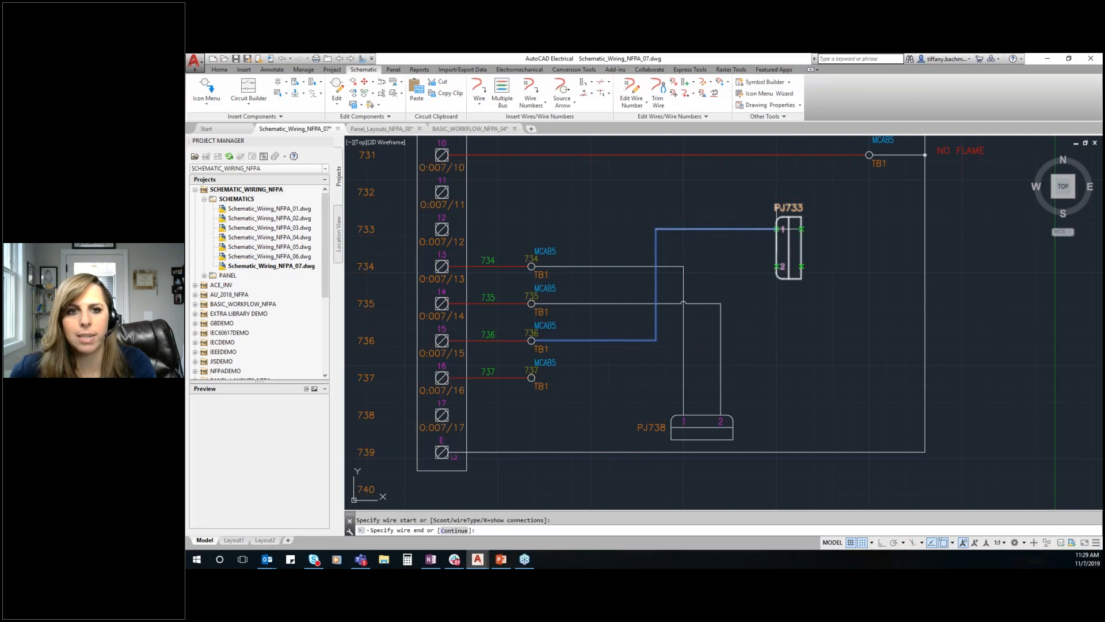
{"action": "left_click", "coordinate": [783, 230]}
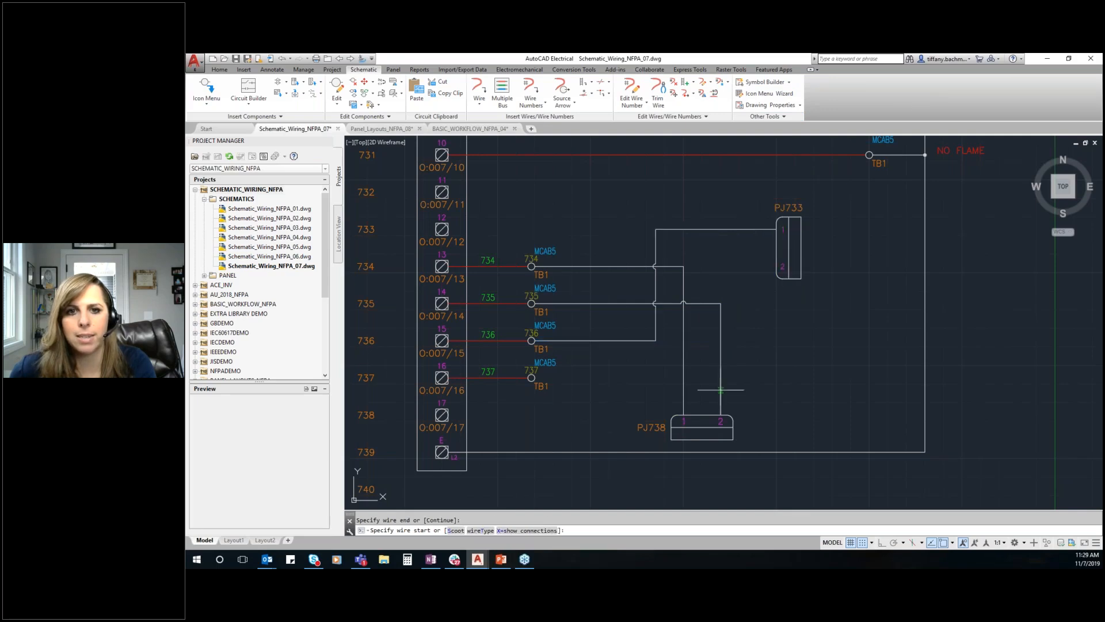
{"action": "left_click", "coordinate": [531, 378]}
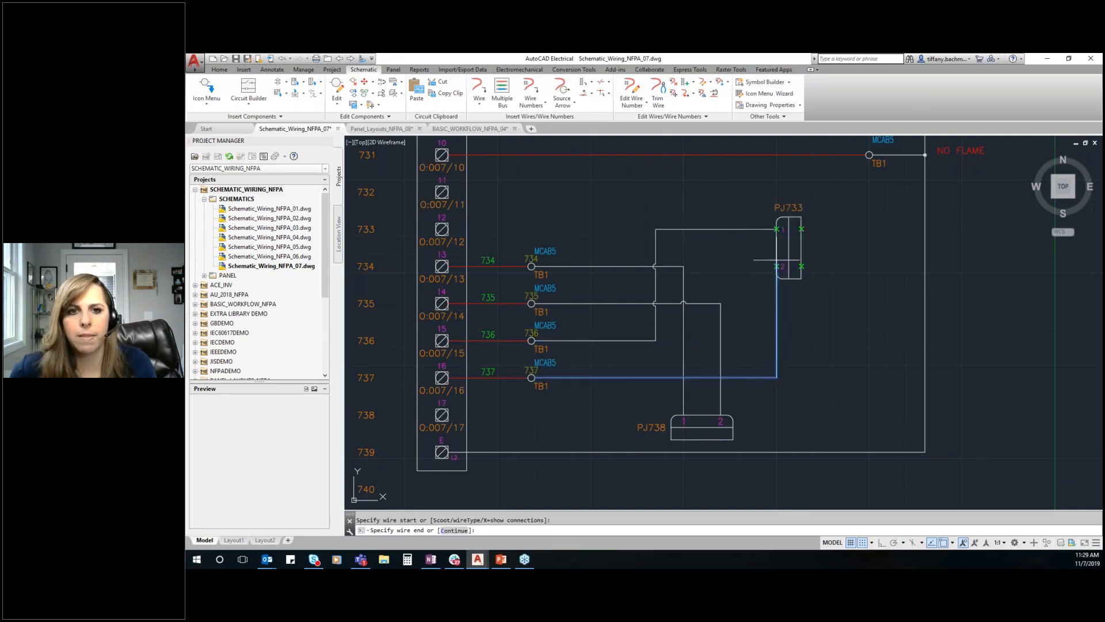
{"action": "left_click", "coordinate": [780, 266]}
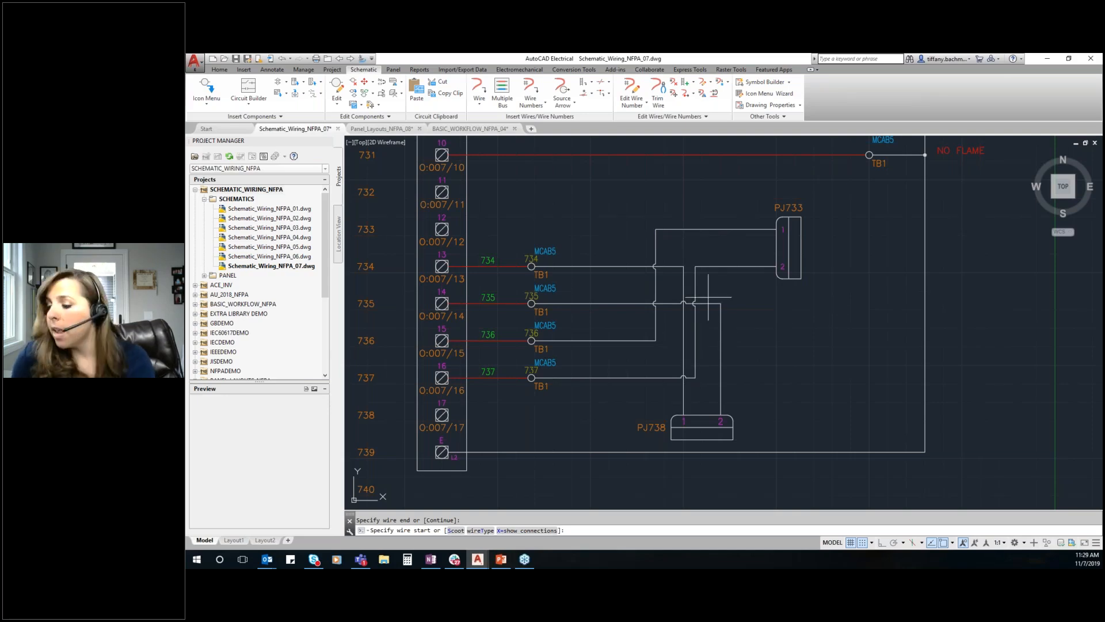
{"action": "key", "text": "Escape"}
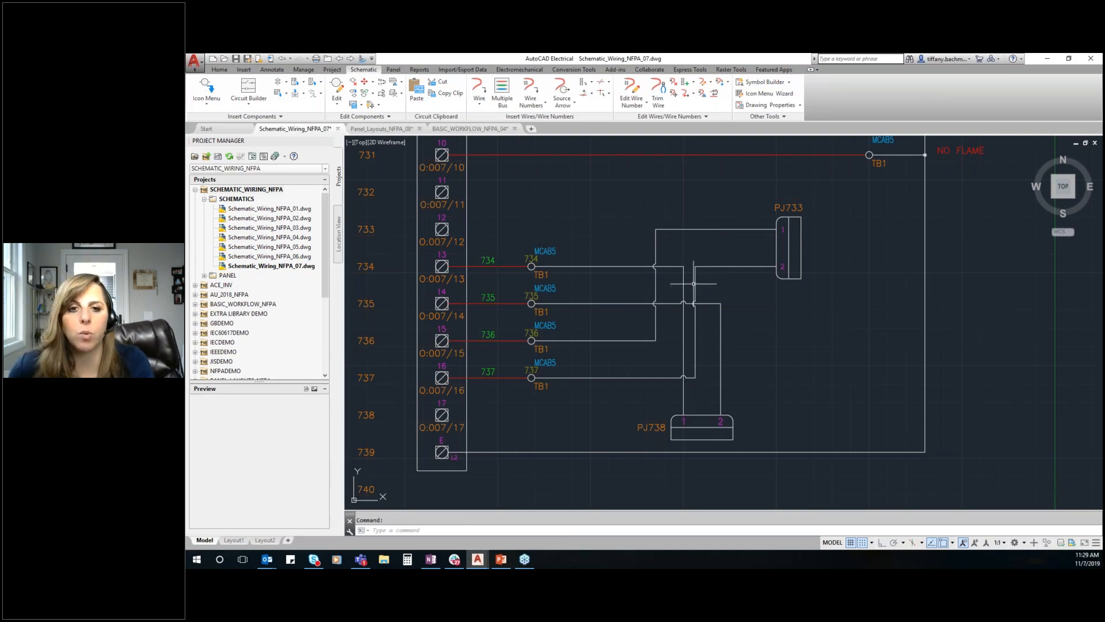
Scoot the vertical segment of the wire leading to PJ733 pin 2 midway between the two vertical PJ738 wires
{"action": "right_click", "coordinate": [695, 276]}
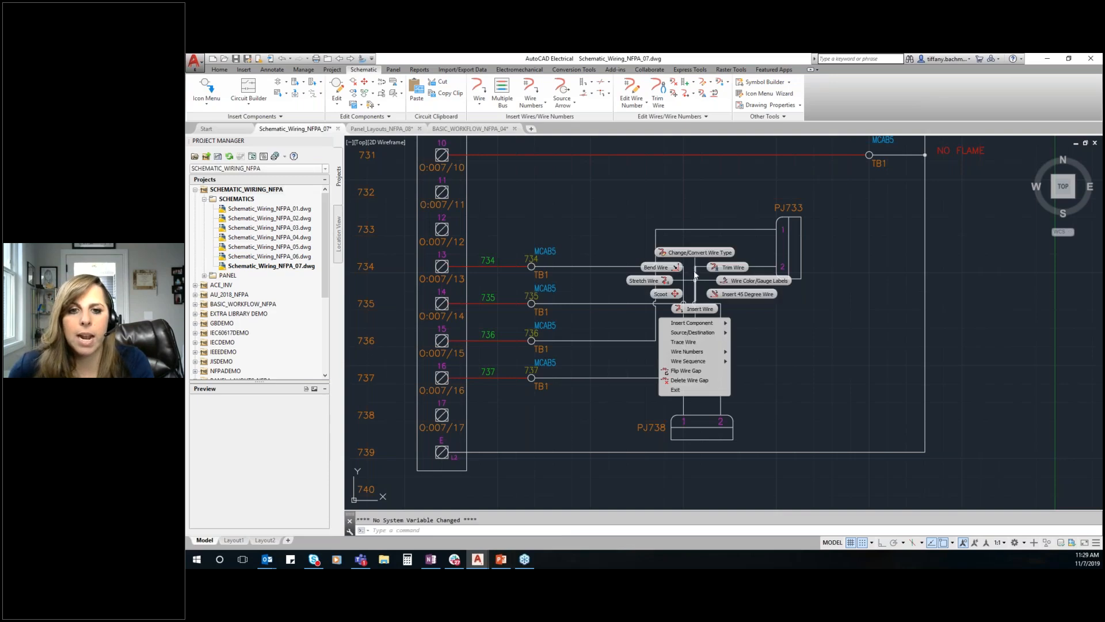
{"action": "left_click", "coordinate": [662, 294]}
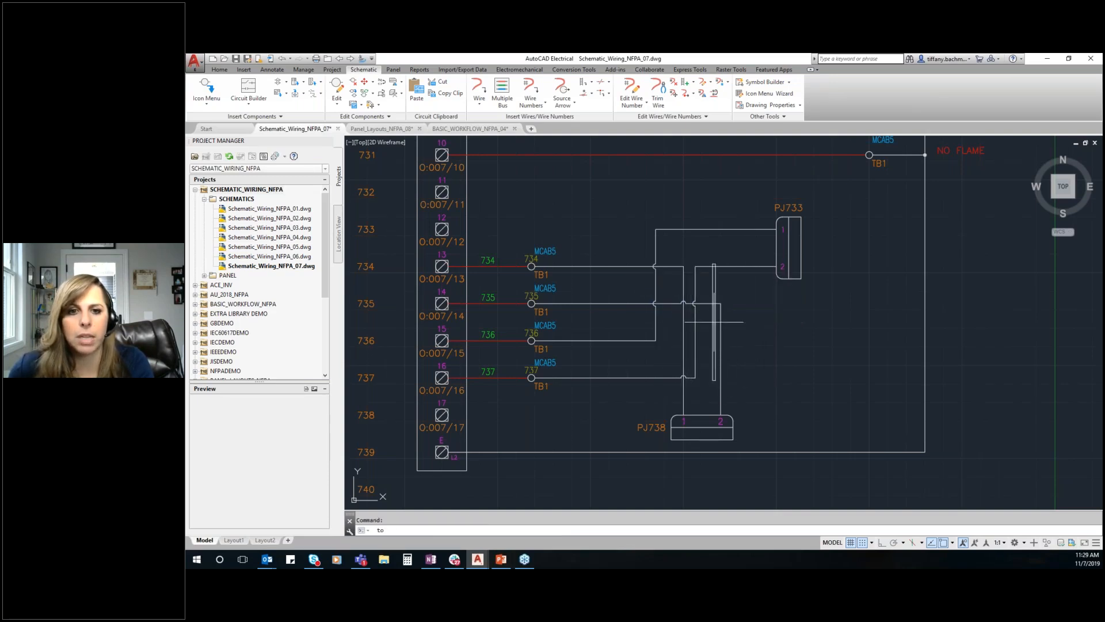
{"action": "left_click", "coordinate": [721, 327]}
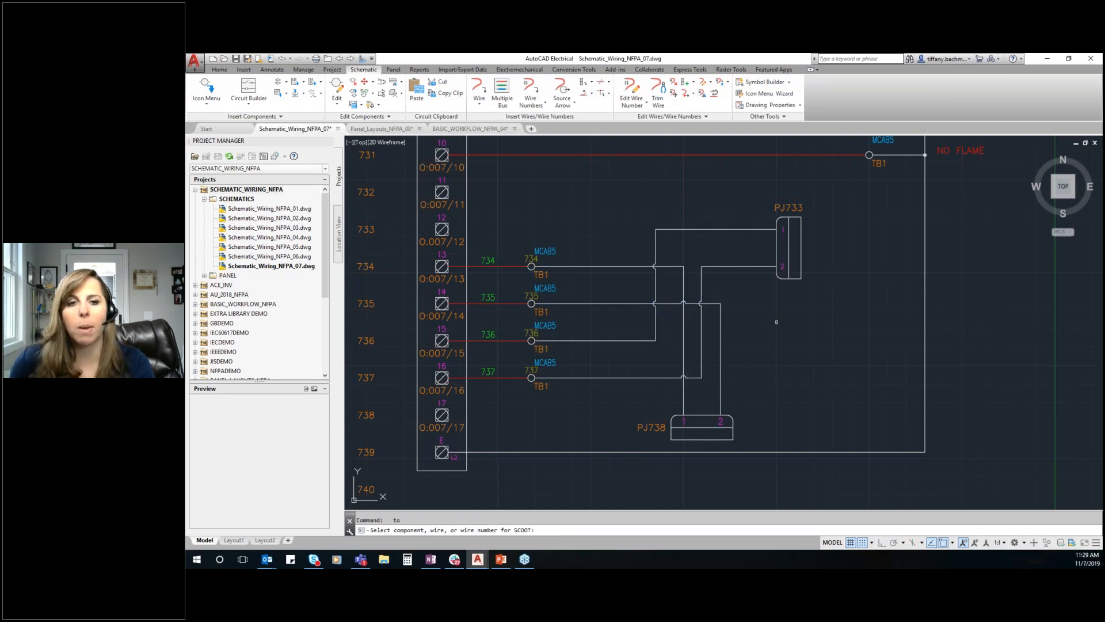
{"action": "key", "text": "Escape"}
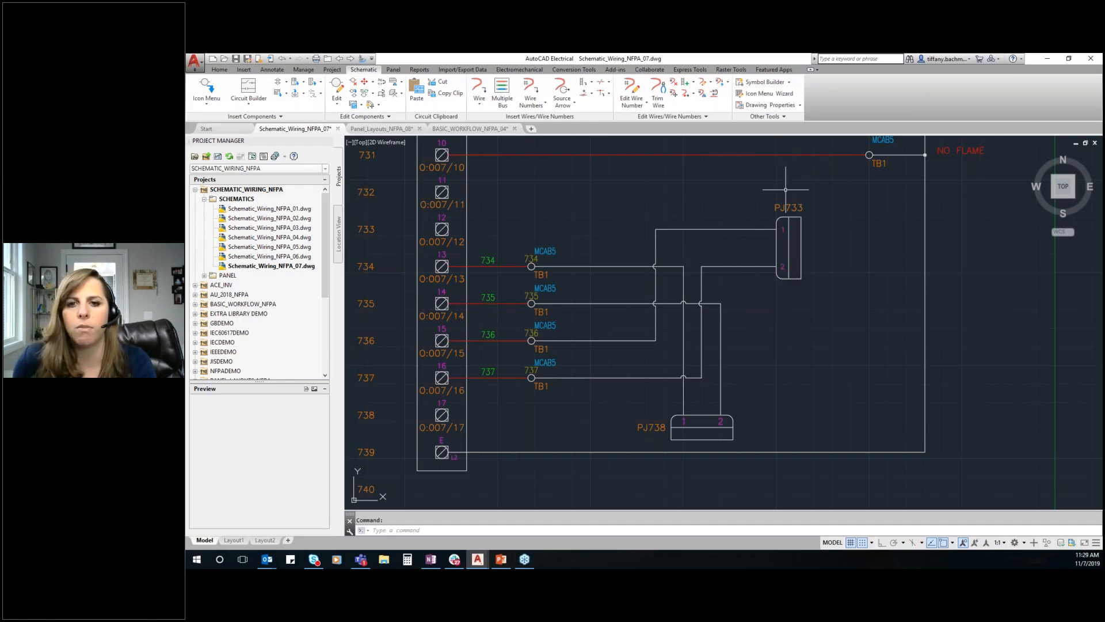
Start a multiple wire bus from component connections with 0.5 spacing, and turn object snap and grid snap off
{"action": "scroll", "coordinate": [757, 242], "scroll_direction": "down", "scroll_amount": 6}
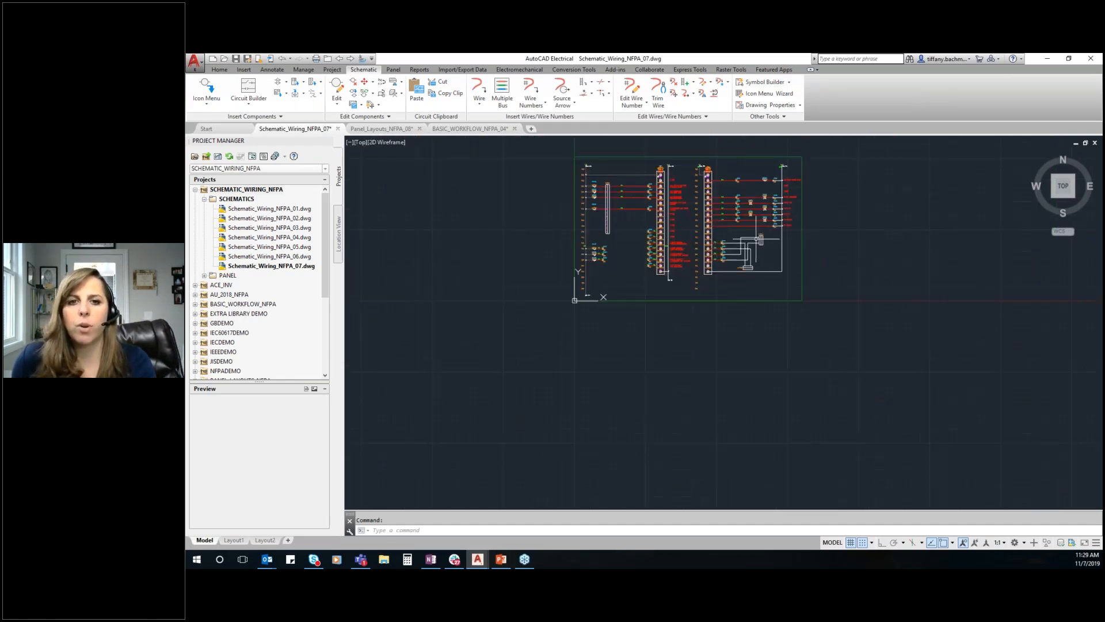
{"action": "scroll", "coordinate": [744, 214], "scroll_direction": "up", "scroll_amount": 6}
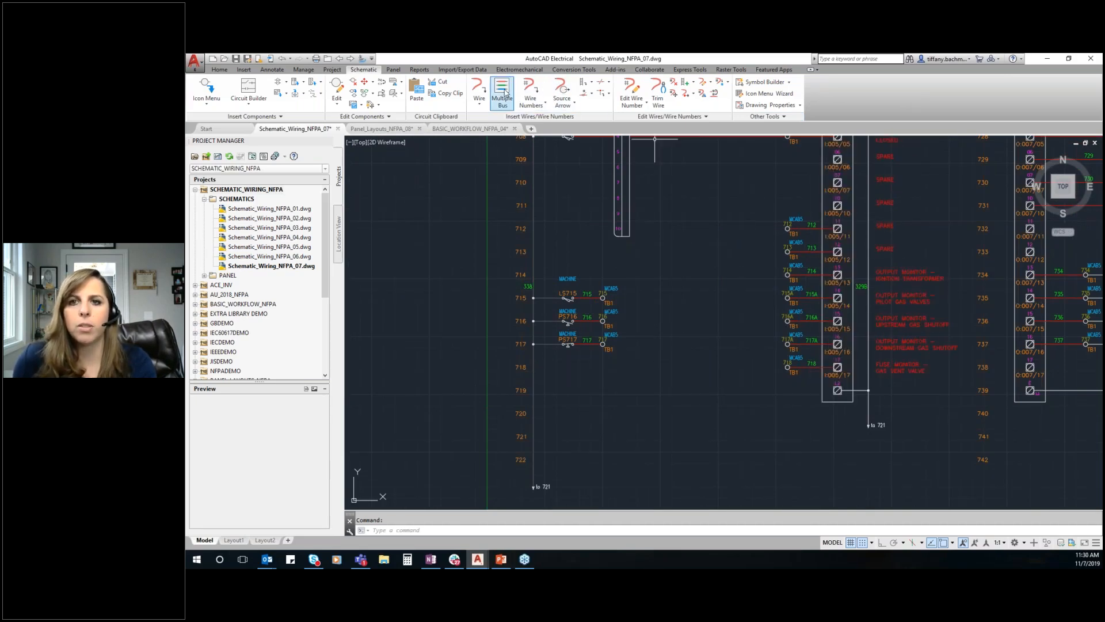
{"action": "left_click", "coordinate": [502, 94]}
{"action": "left_click", "coordinate": [571, 298]}
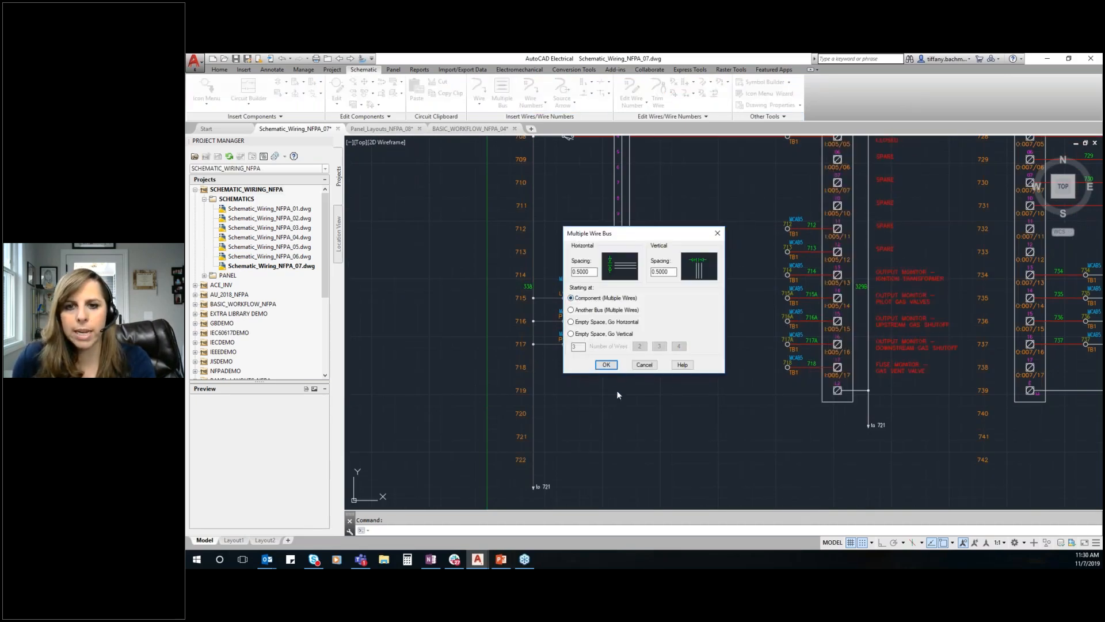
{"action": "left_click", "coordinate": [606, 364]}
{"action": "scroll", "coordinate": [780, 371], "scroll_direction": "up", "scroll_amount": 2}
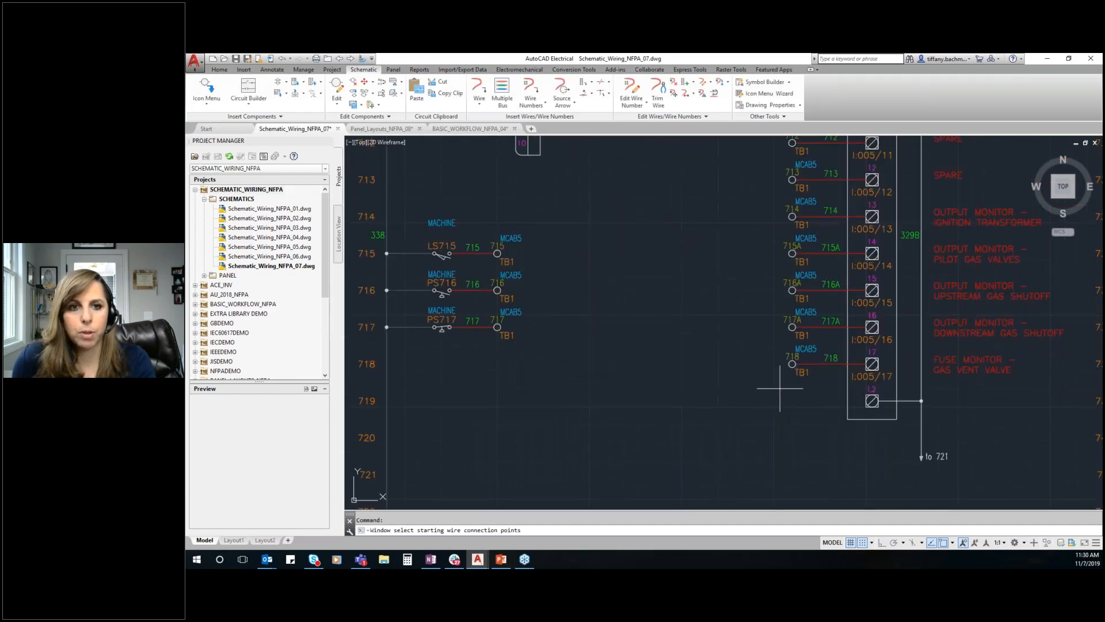
{"action": "scroll", "coordinate": [712, 406], "scroll_direction": "down", "scroll_amount": 2}
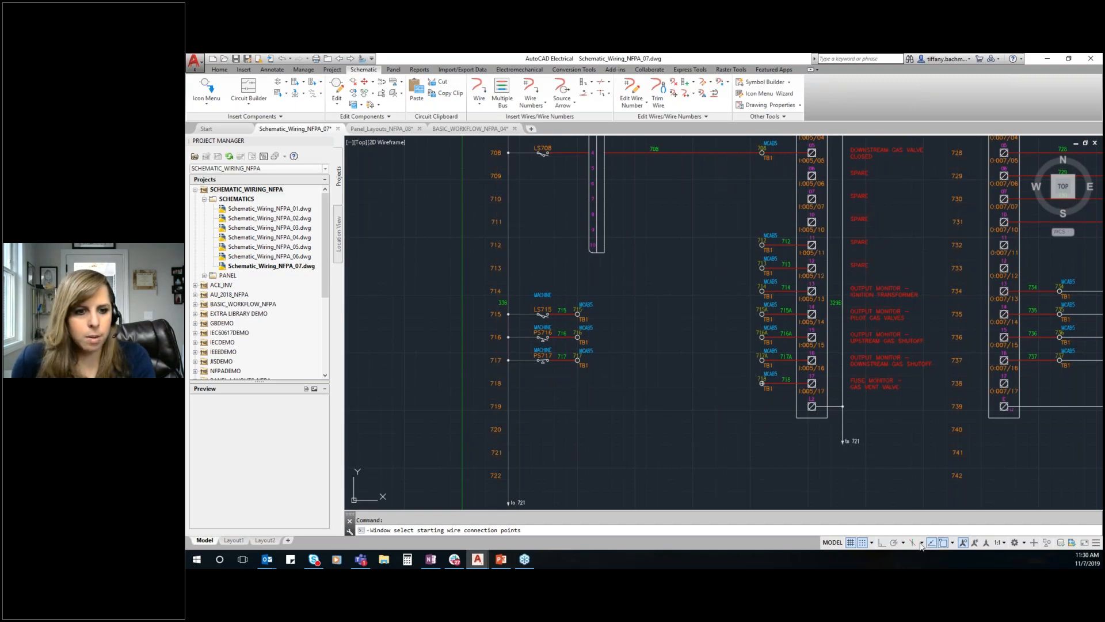
{"action": "left_click", "coordinate": [944, 545]}
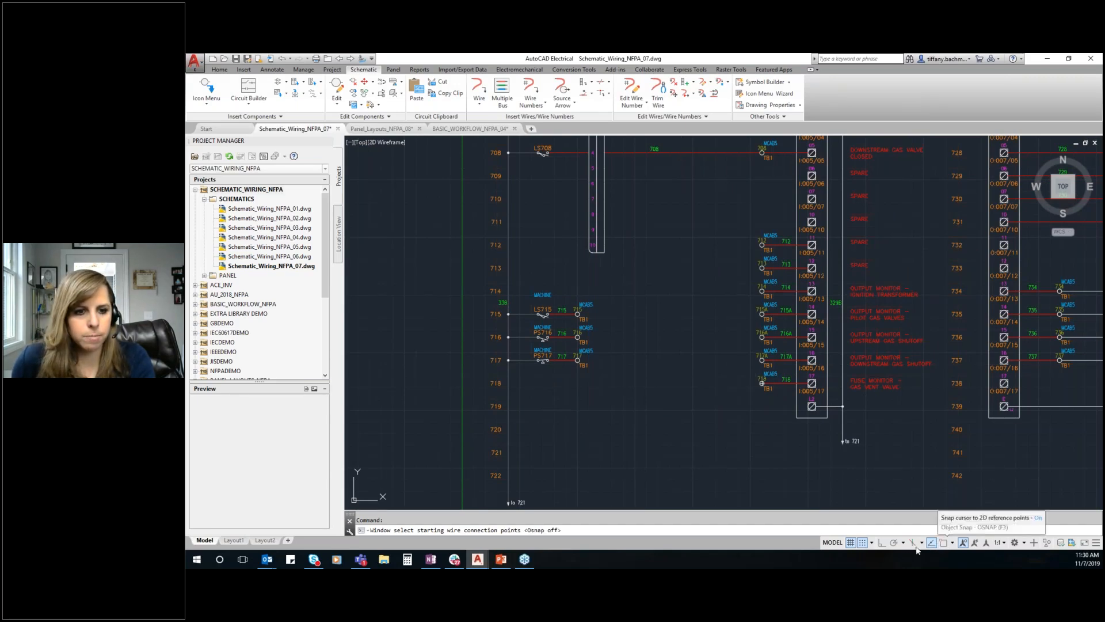
{"action": "left_click", "coordinate": [861, 543]}
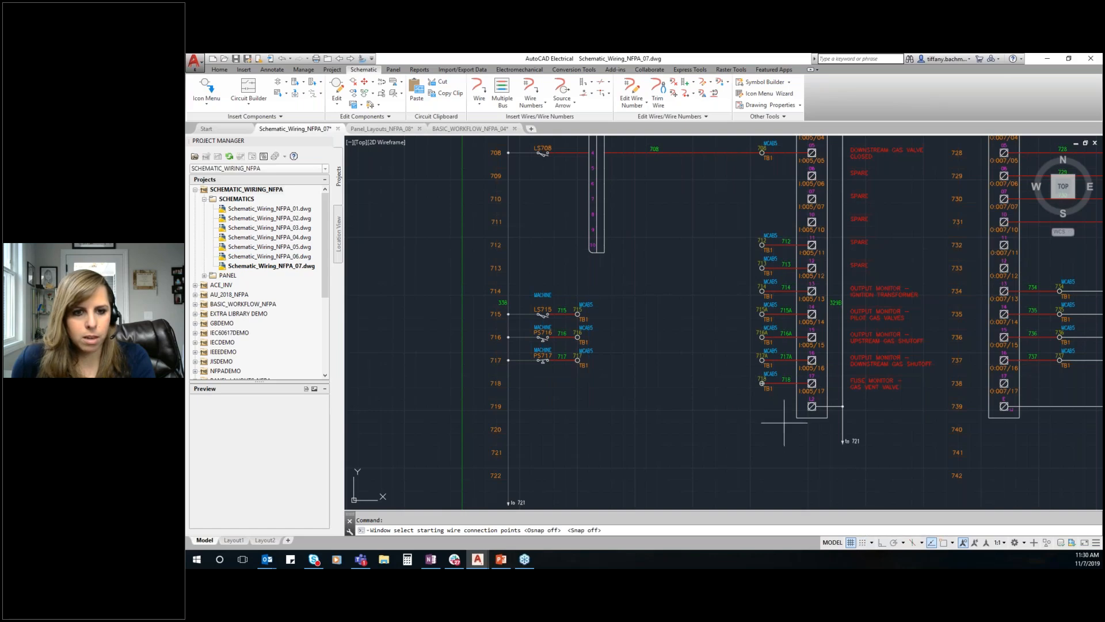
Window-select terminals 712 through 718 beside the input module as the starting connections of the wire bus
{"action": "left_click", "coordinate": [760, 393]}
{"action": "left_click", "coordinate": [660, 163]}
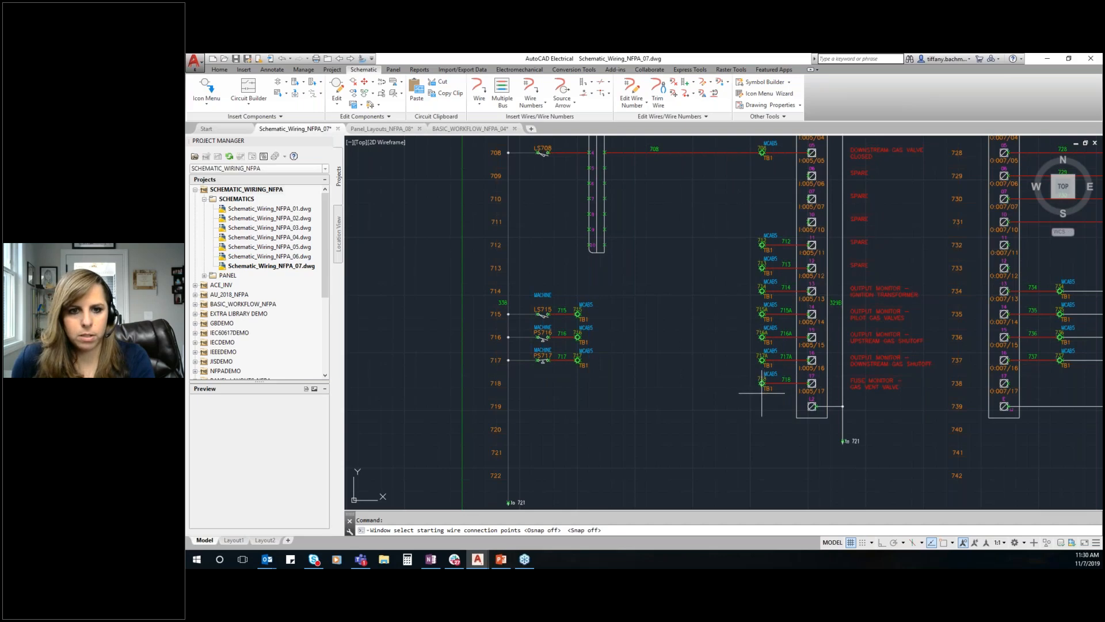
{"action": "left_click", "coordinate": [762, 393]}
{"action": "left_click", "coordinate": [702, 196]}
{"action": "key", "text": "Return"}
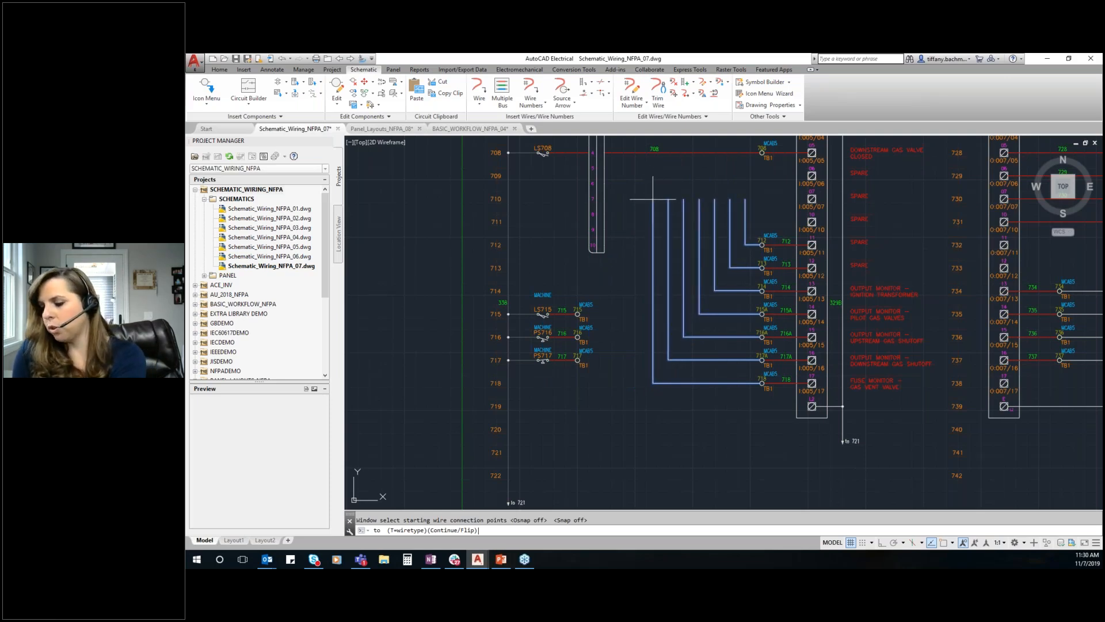
Route the bus with the Continue option to terminals 717, 716 and 715 and the four lowest pins of the tall connector
{"action": "type", "text": "c"}
{"action": "key", "text": "Return"}
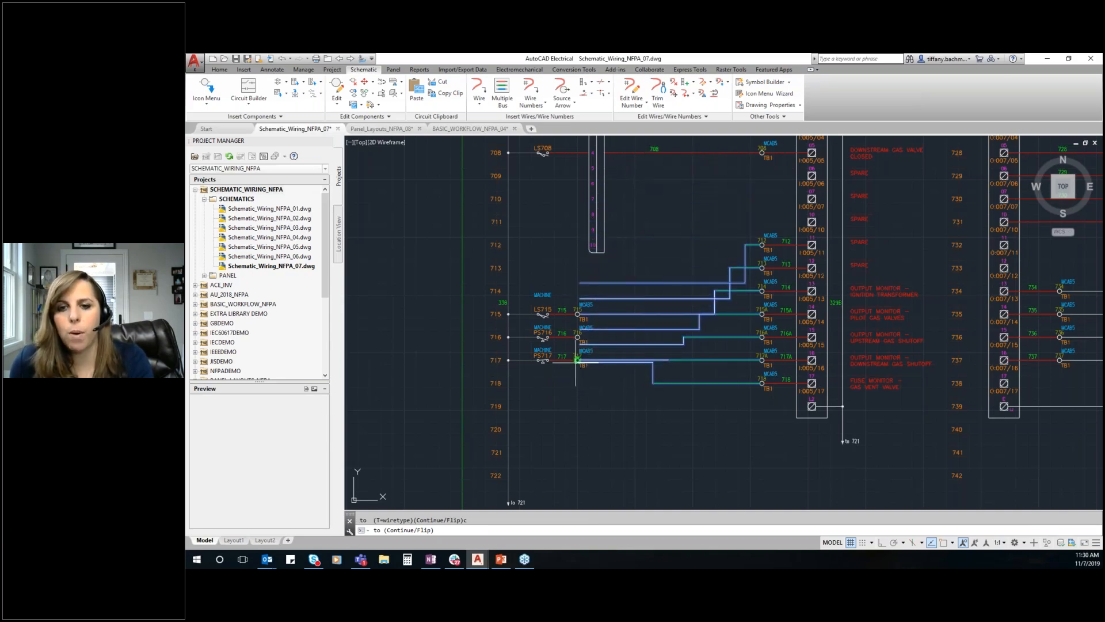
{"action": "scroll", "coordinate": [575, 360], "scroll_direction": "up", "scroll_amount": 2}
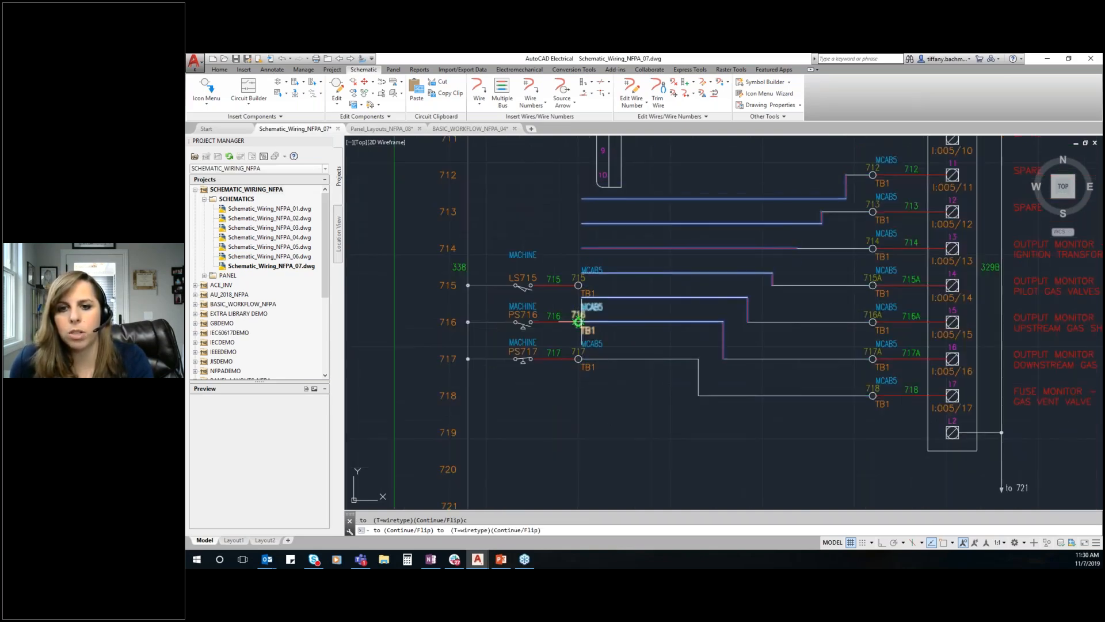
{"action": "left_click", "coordinate": [579, 285]}
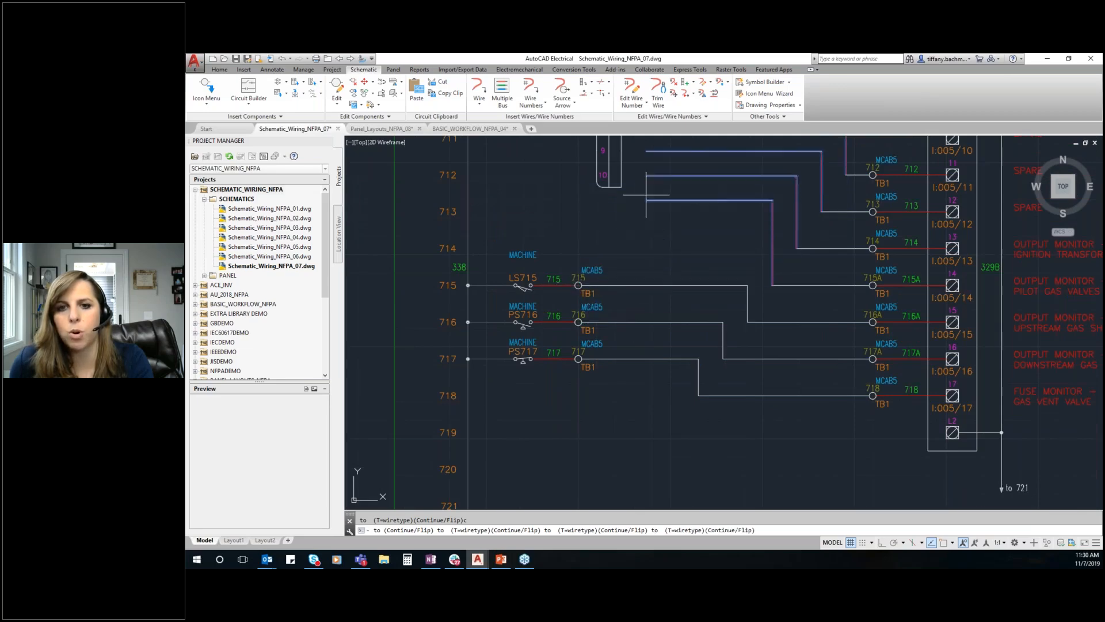
{"action": "key", "text": "Escape"}
{"action": "scroll", "coordinate": [633, 305], "scroll_direction": "down", "scroll_amount": 4}
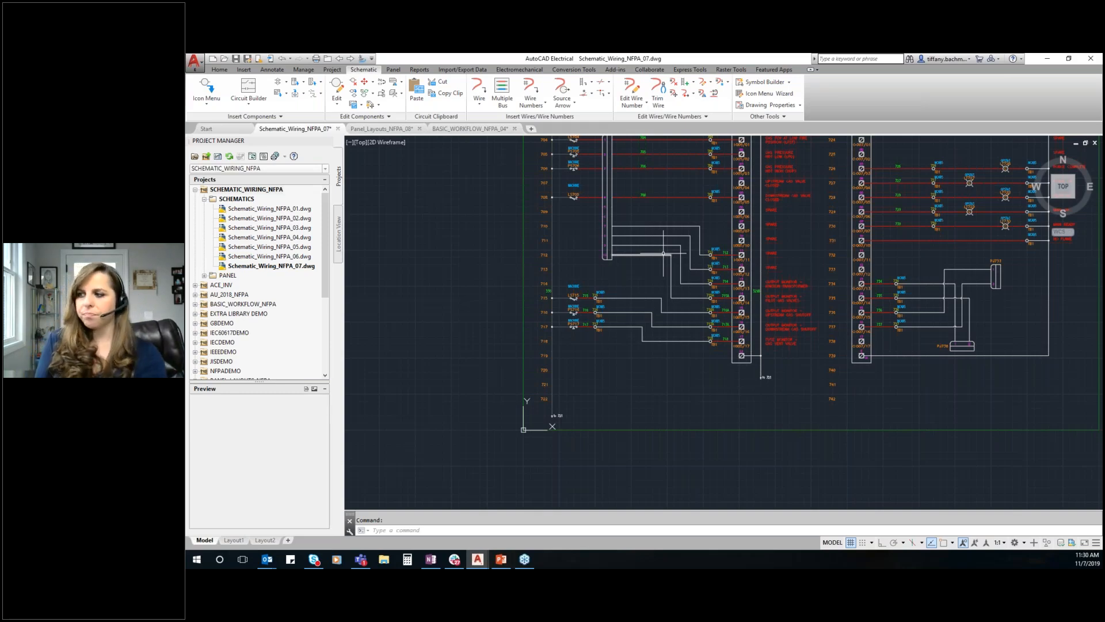
Open drawing Schematic_Wiring_NFPA_04 and bring up the safety relay rungs around lines 407 to 415
{"action": "scroll", "coordinate": [495, 219], "scroll_direction": "down", "scroll_amount": 6}
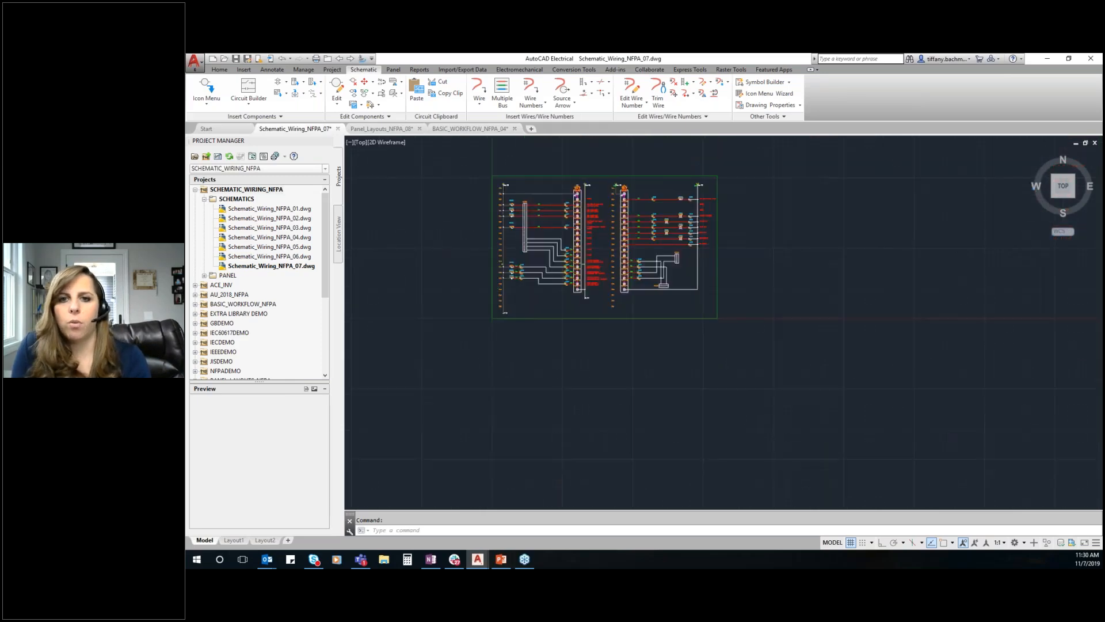
{"action": "scroll", "coordinate": [480, 208], "scroll_direction": "up", "scroll_amount": 2}
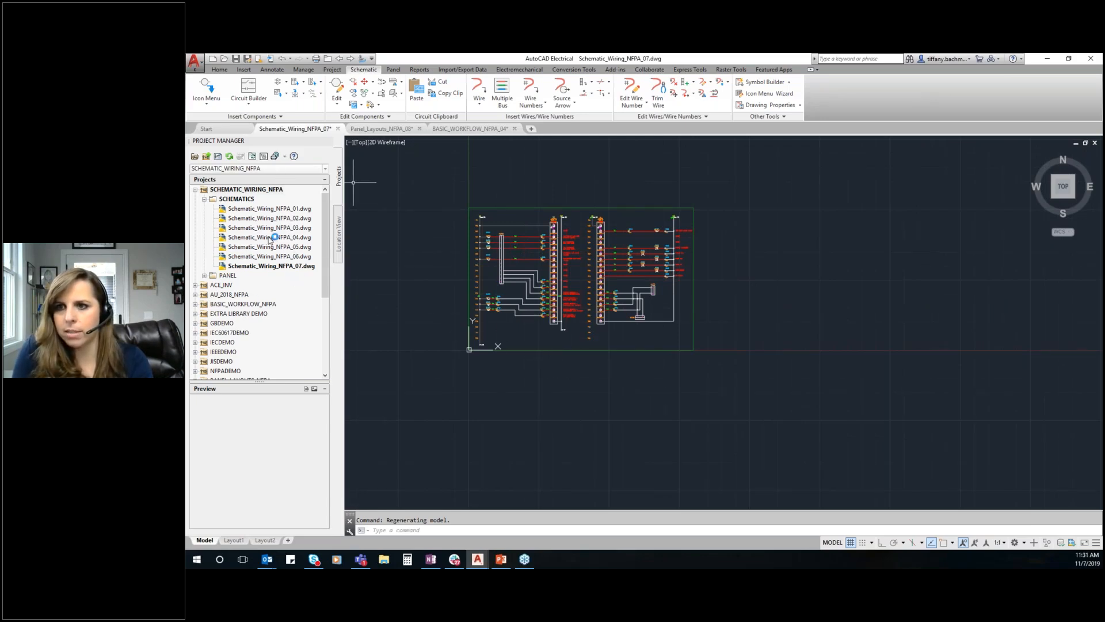
{"action": "double_click", "coordinate": [269, 238]}
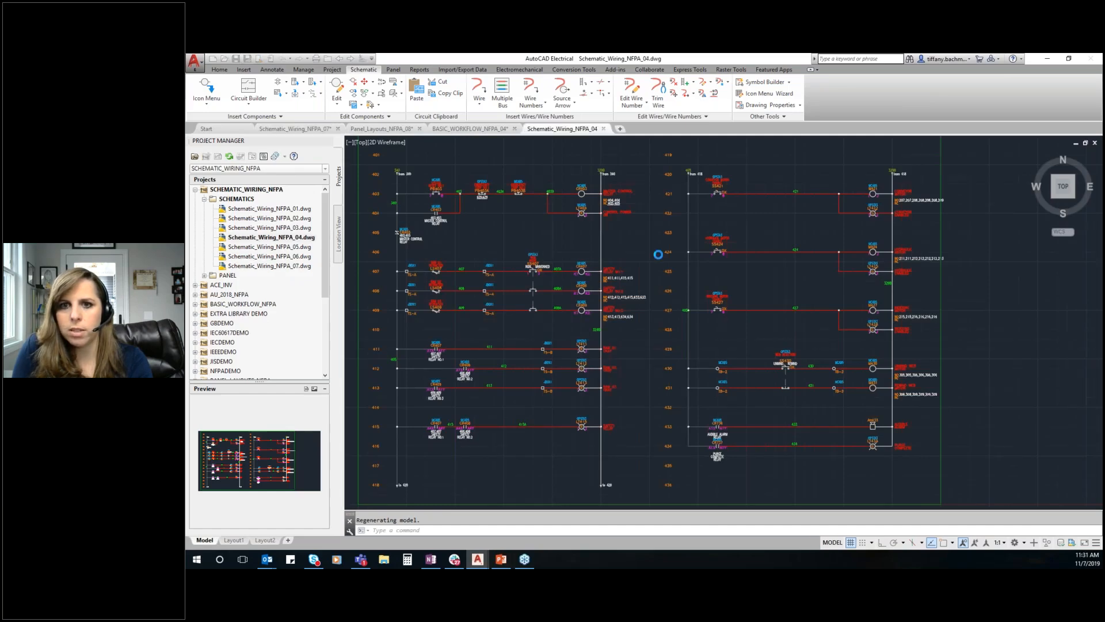
{"action": "scroll", "coordinate": [532, 346], "scroll_direction": "up", "scroll_amount": 2}
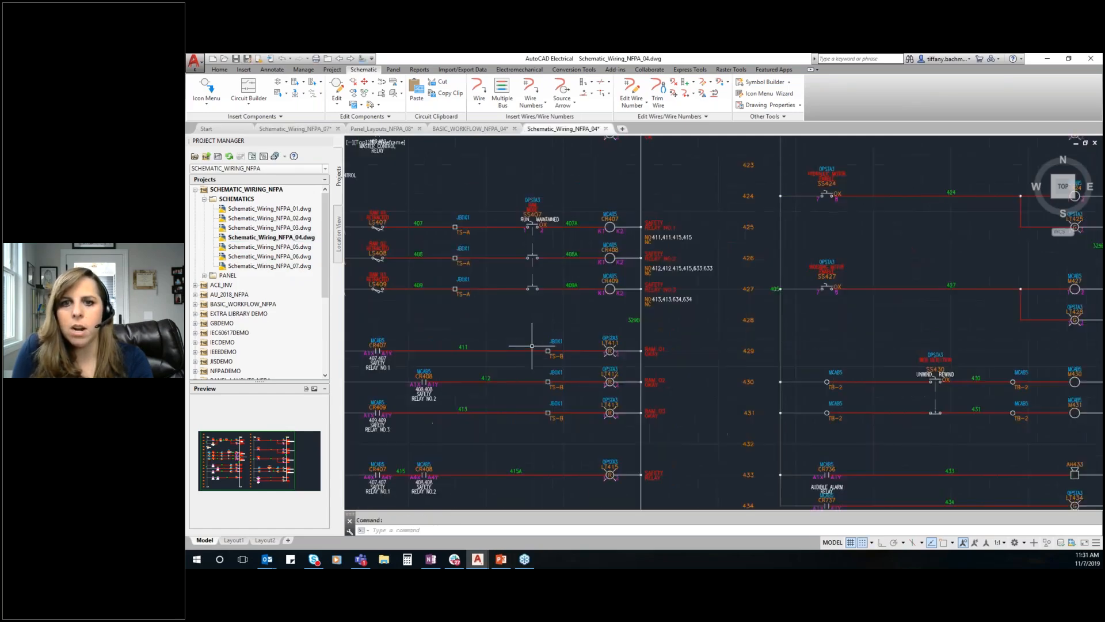
{"action": "scroll", "coordinate": [532, 346], "scroll_direction": "up", "scroll_amount": 2}
{"action": "scroll", "coordinate": [612, 307], "scroll_direction": "down", "scroll_amount": 2}
{"action": "scroll", "coordinate": [616, 202], "scroll_direction": "up", "scroll_amount": 2}
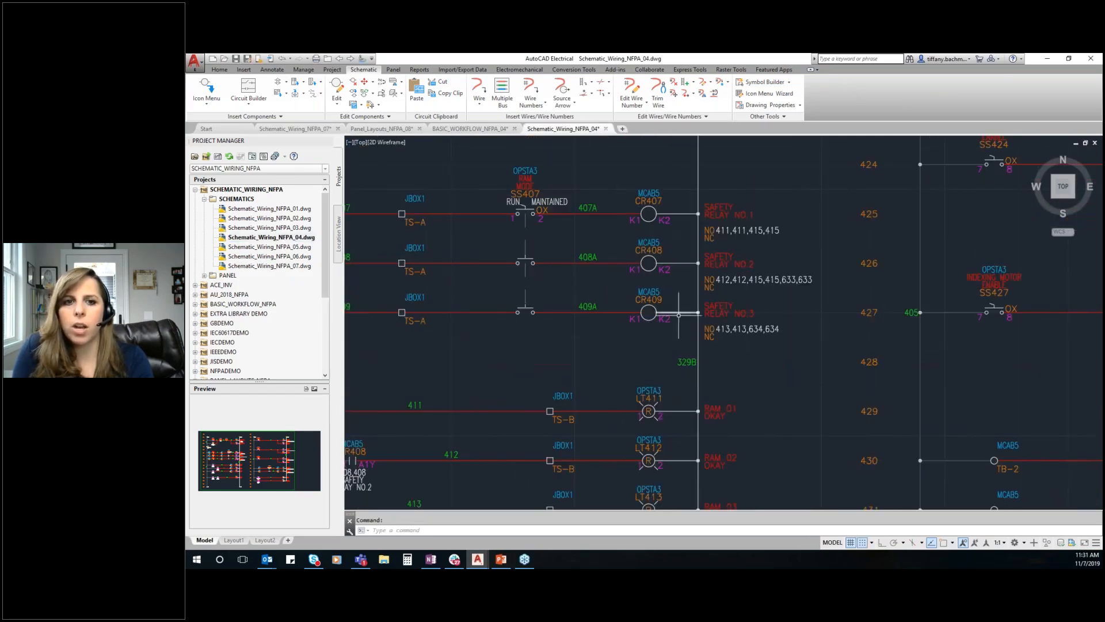
{"action": "scroll", "coordinate": [736, 305], "scroll_direction": "down", "scroll_amount": 2}
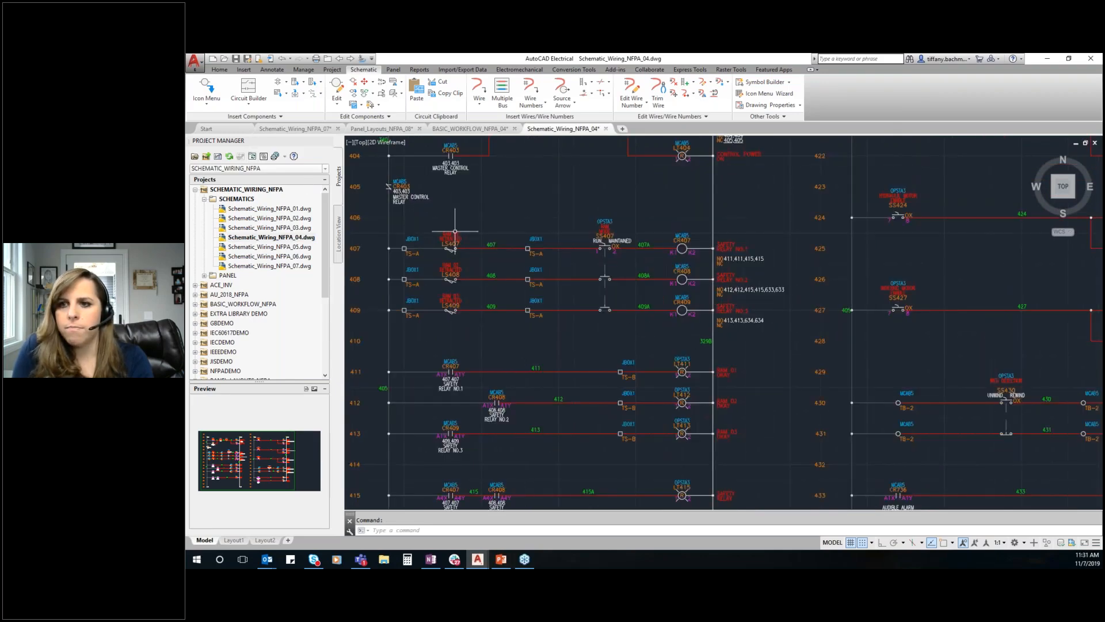
Scoot the relay coils on lines 407, 408 and 409 and the pilot light on line 411 out of vertical alignment
{"action": "scroll", "coordinate": [794, 269], "scroll_direction": "down", "scroll_amount": 2}
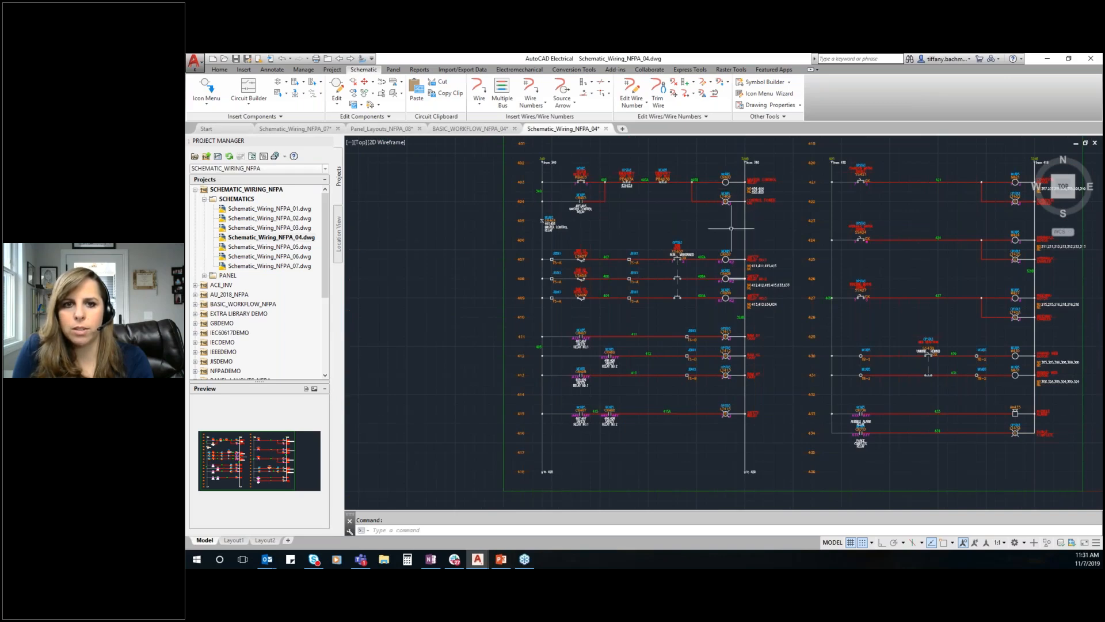
{"action": "right_click", "coordinate": [725, 258]}
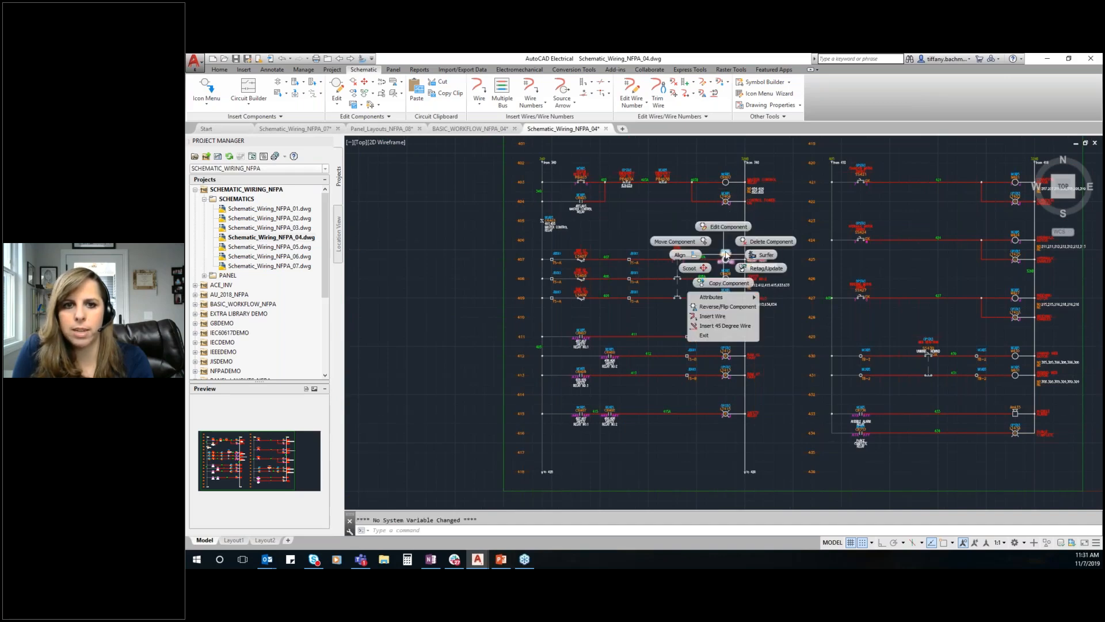
{"action": "left_click", "coordinate": [698, 267]}
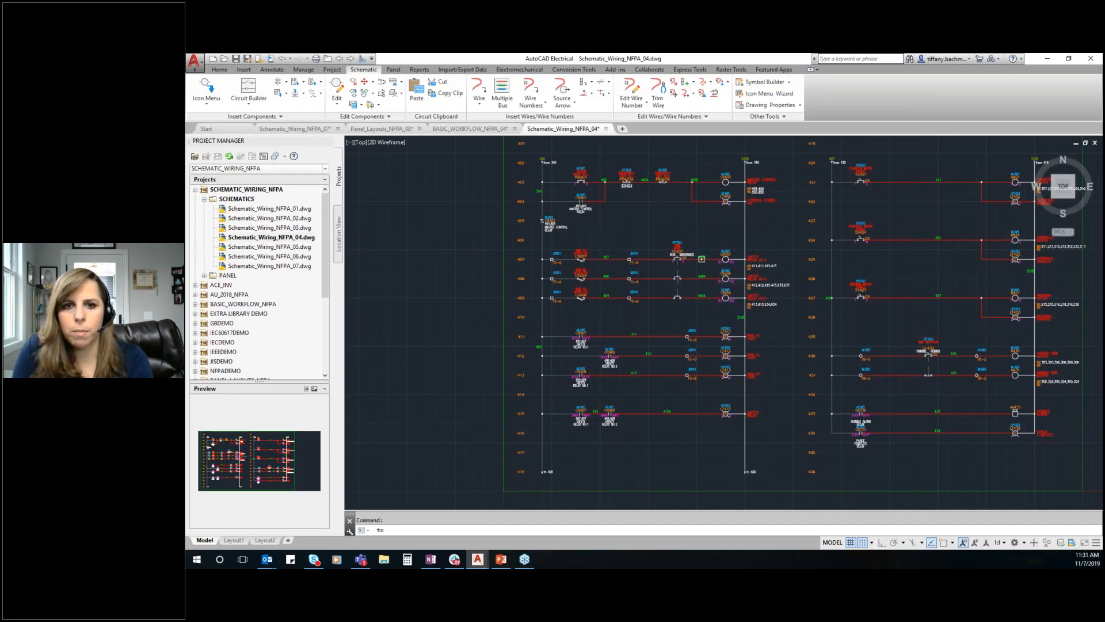
{"action": "left_click", "coordinate": [707, 259]}
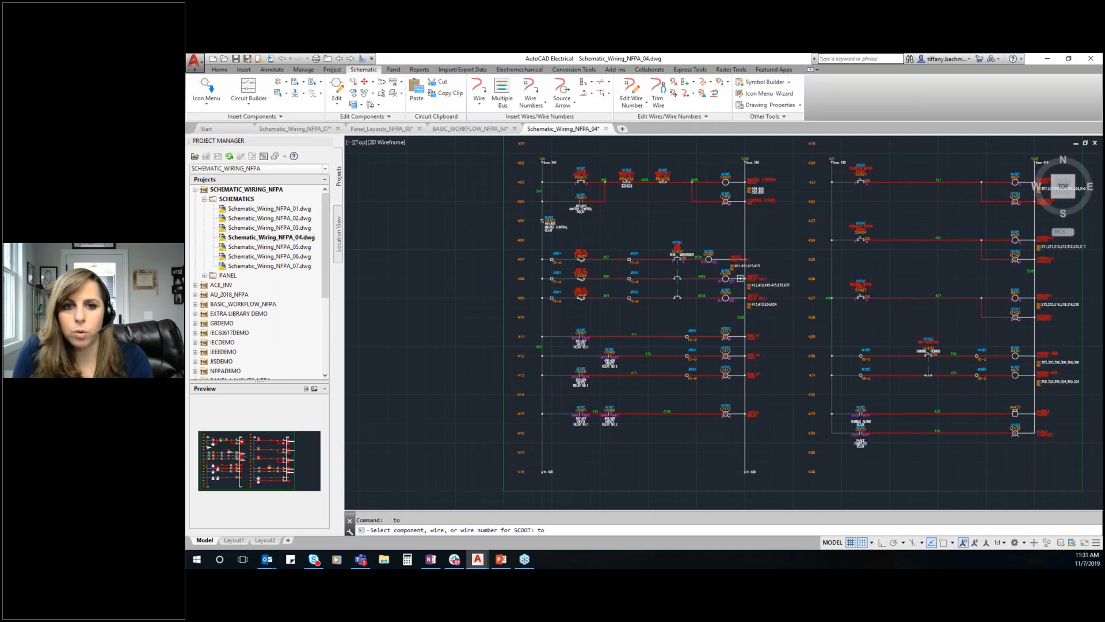
{"action": "left_click", "coordinate": [735, 279]}
{"action": "left_click", "coordinate": [727, 298]}
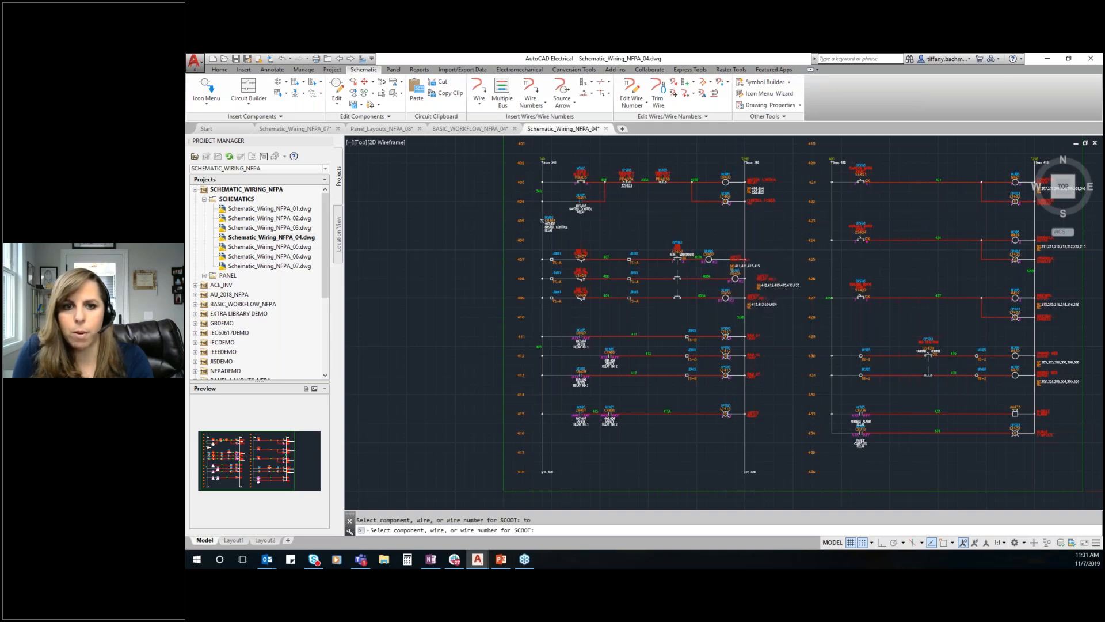
{"action": "left_click", "coordinate": [712, 298]}
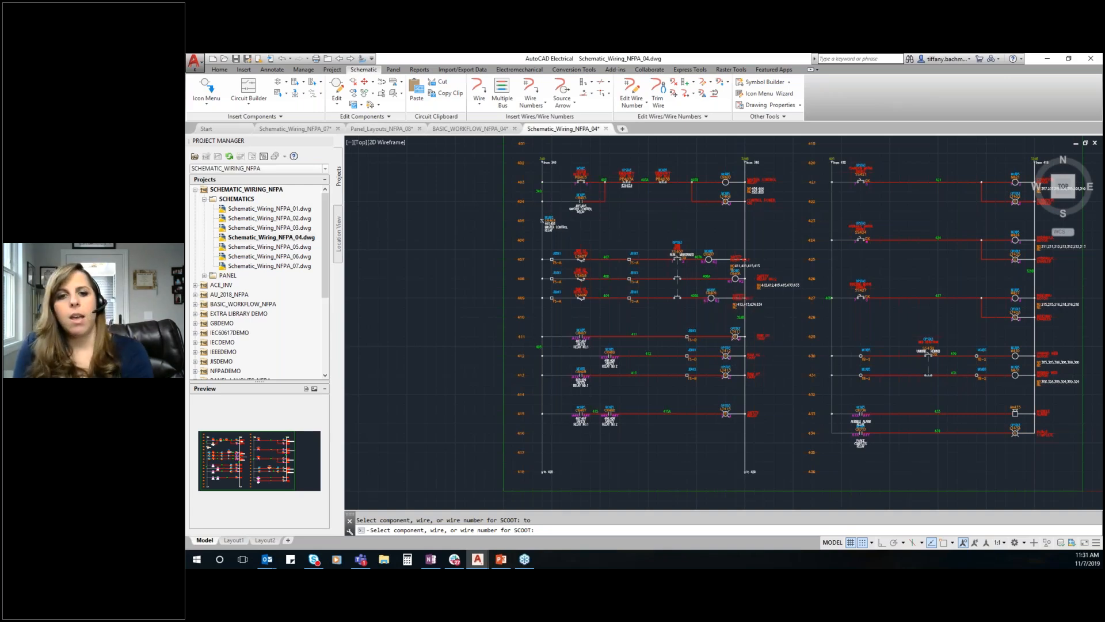
{"action": "key", "text": "Escape"}
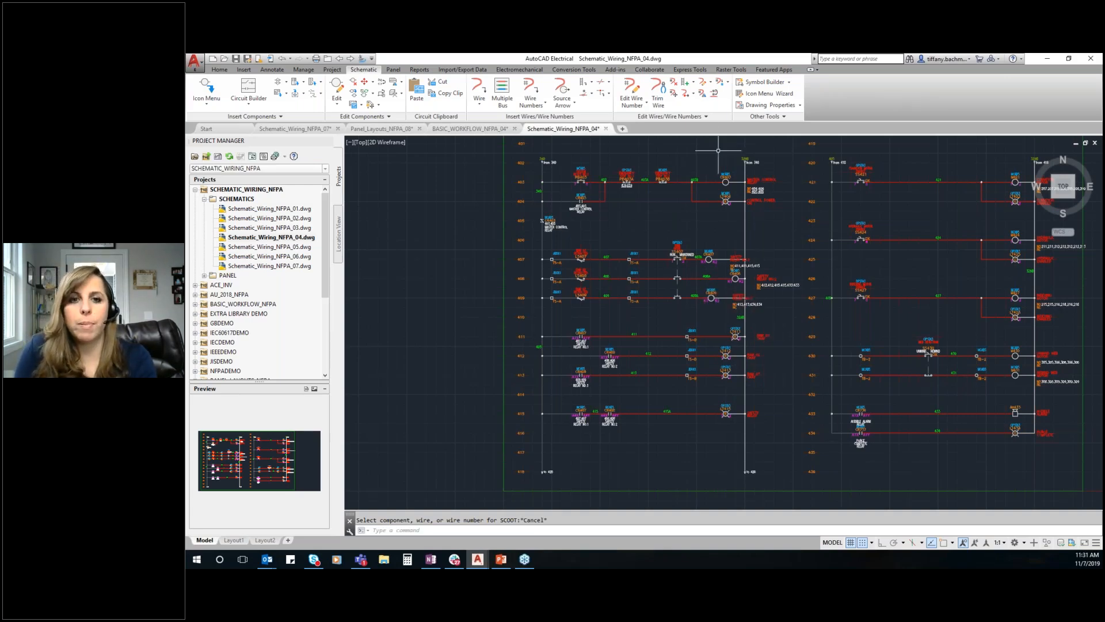
Align the coils on lines 407 to 409 and the pilot lights on lines 411 and 412 vertically with the line 403 coil
{"action": "right_click", "coordinate": [725, 182]}
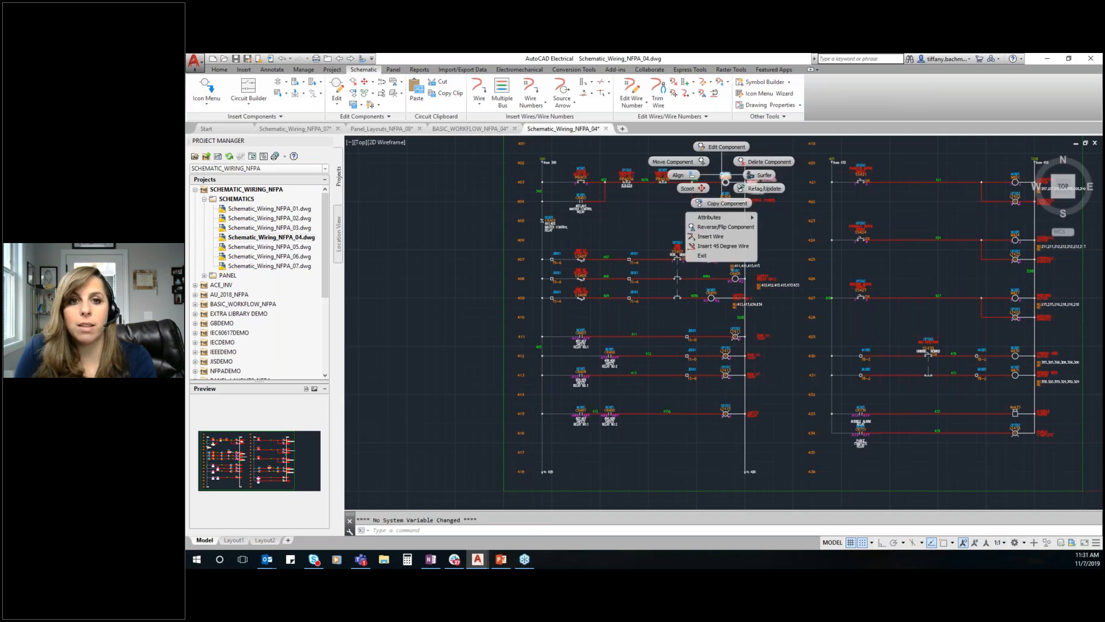
{"action": "left_click", "coordinate": [694, 177]}
{"action": "left_click", "coordinate": [705, 257]}
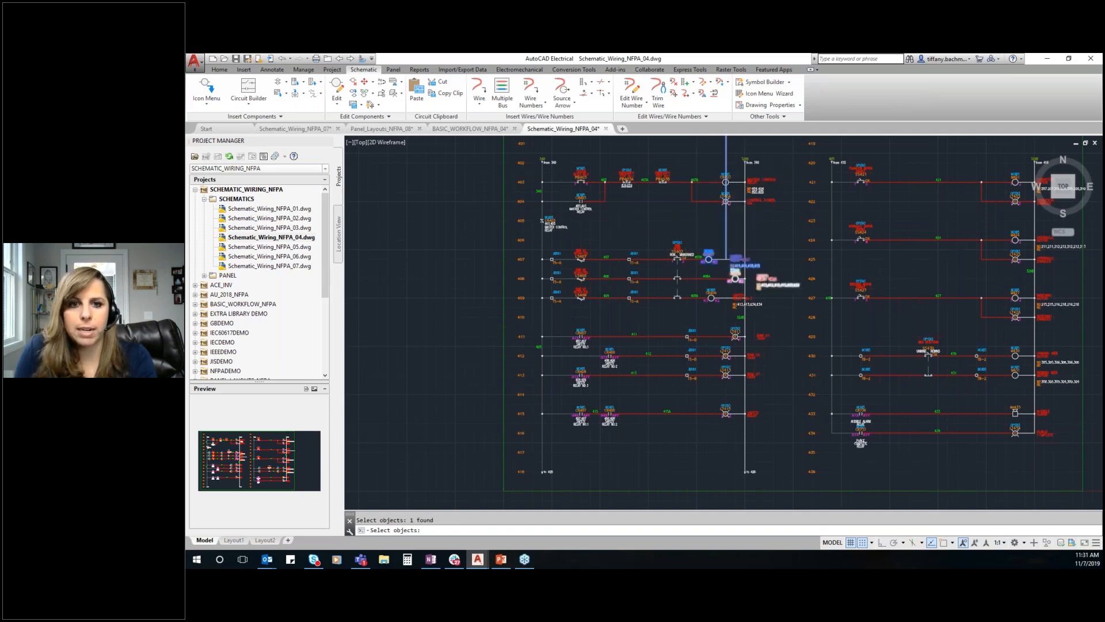
{"action": "left_click", "coordinate": [734, 276]}
{"action": "left_click", "coordinate": [709, 293]}
{"action": "left_click", "coordinate": [748, 337]}
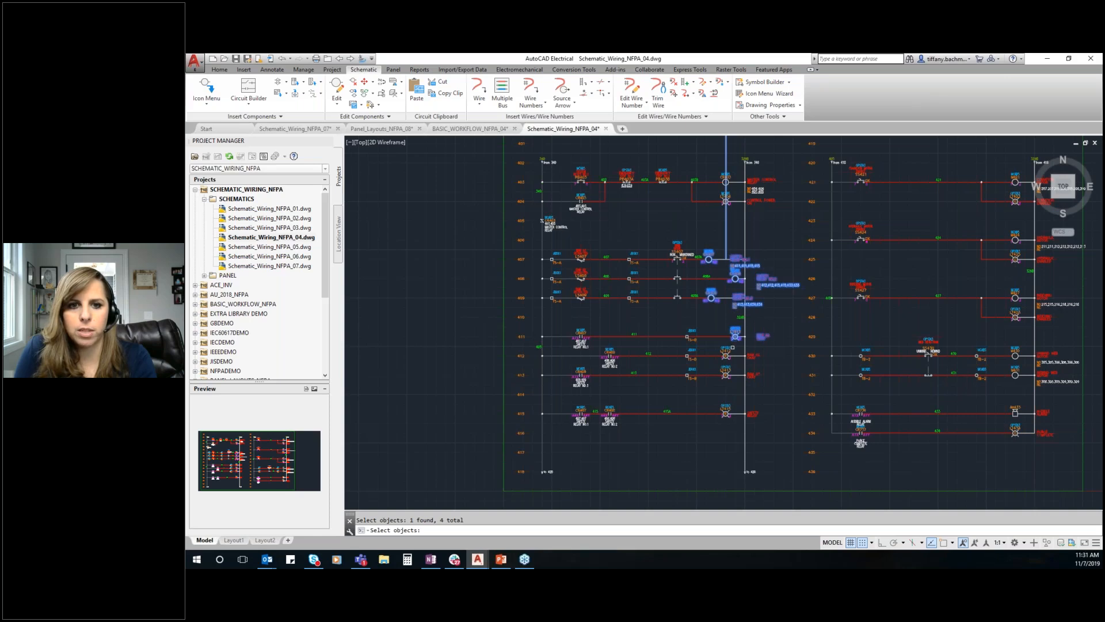
{"action": "left_click", "coordinate": [750, 358]}
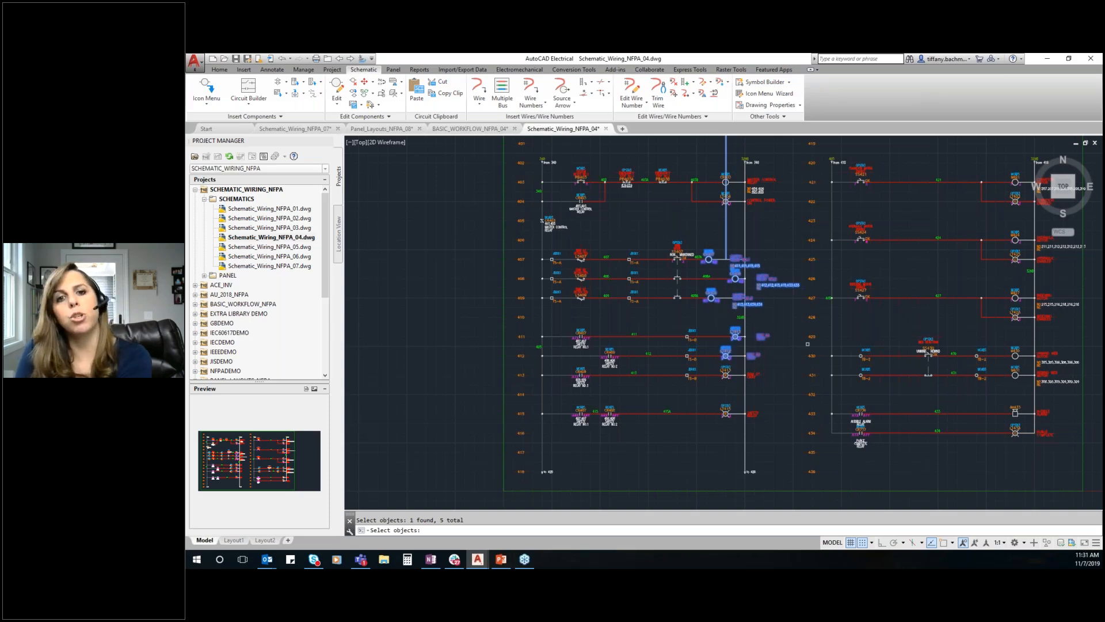
{"action": "key", "text": "Return"}
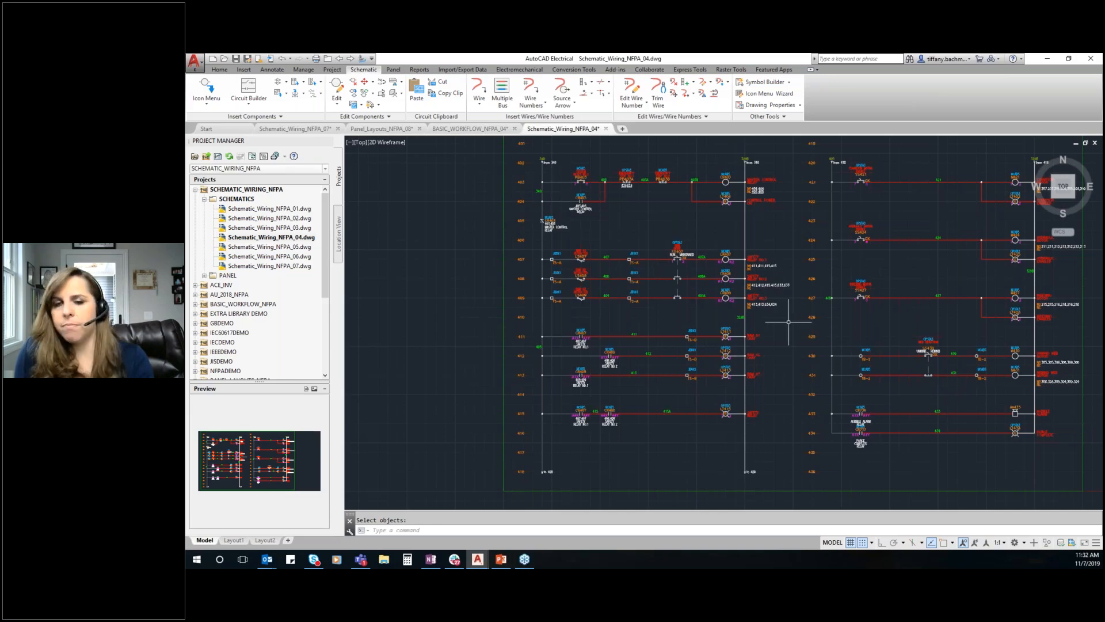
Activate the PANEL_LAYOUTS_NFPA project and bring up the Operator Station #3 pilot lights and switches in drawing Panel_Layouts_NFPA_08
{"action": "scroll", "coordinate": [454, 209], "scroll_direction": "down", "scroll_amount": 1}
{"action": "scroll", "coordinate": [454, 209], "scroll_direction": "down", "scroll_amount": 1}
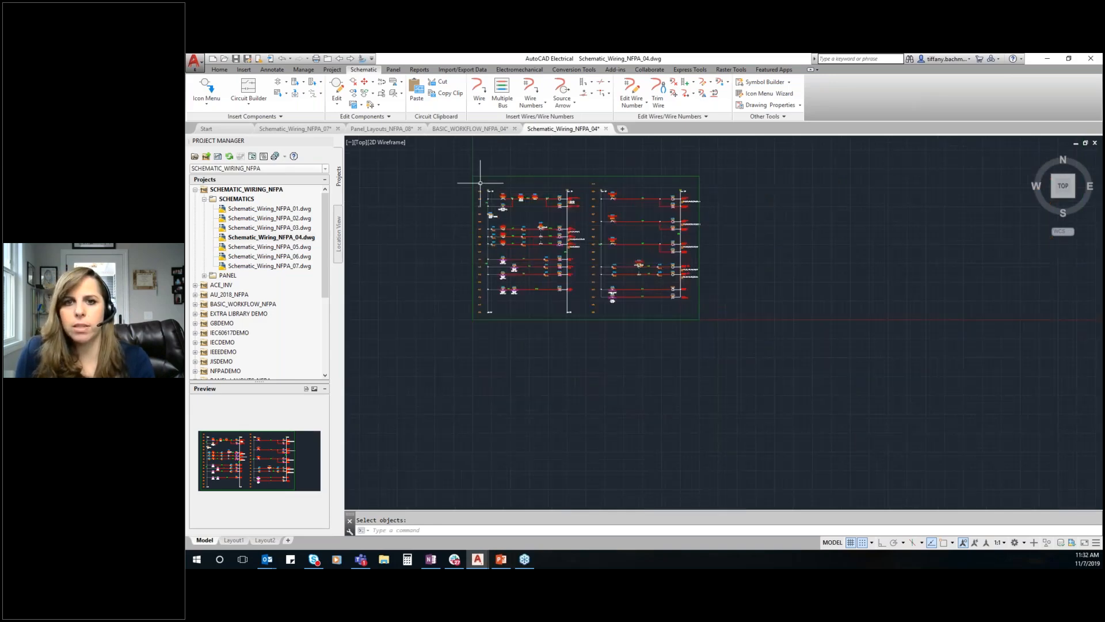
{"action": "scroll", "coordinate": [499, 169], "scroll_direction": "up", "scroll_amount": 1}
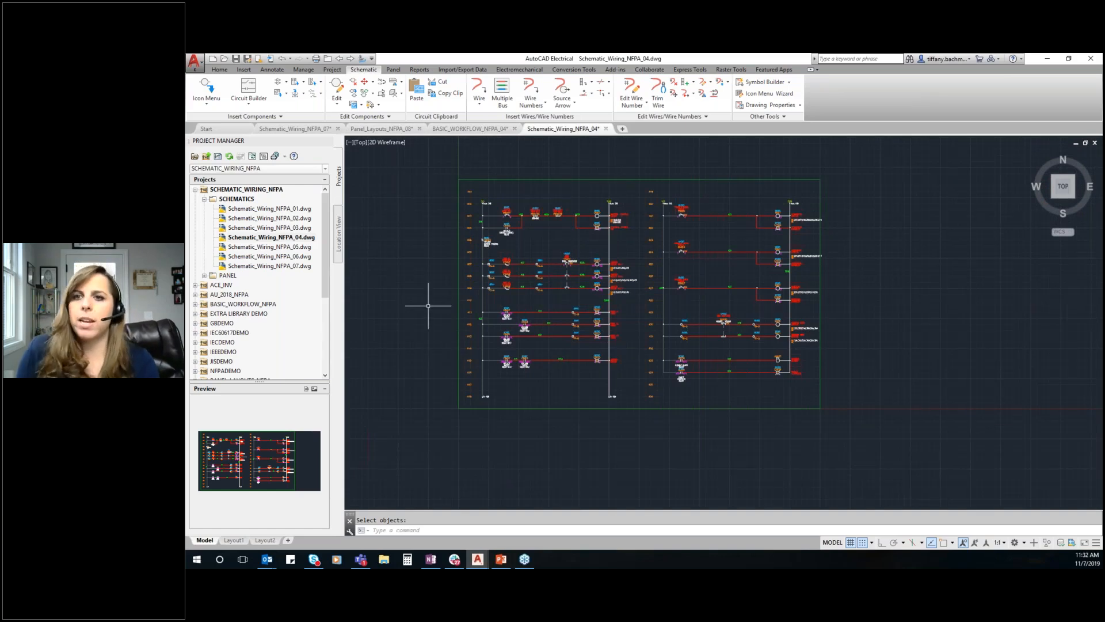
{"action": "left_click", "coordinate": [195, 190]}
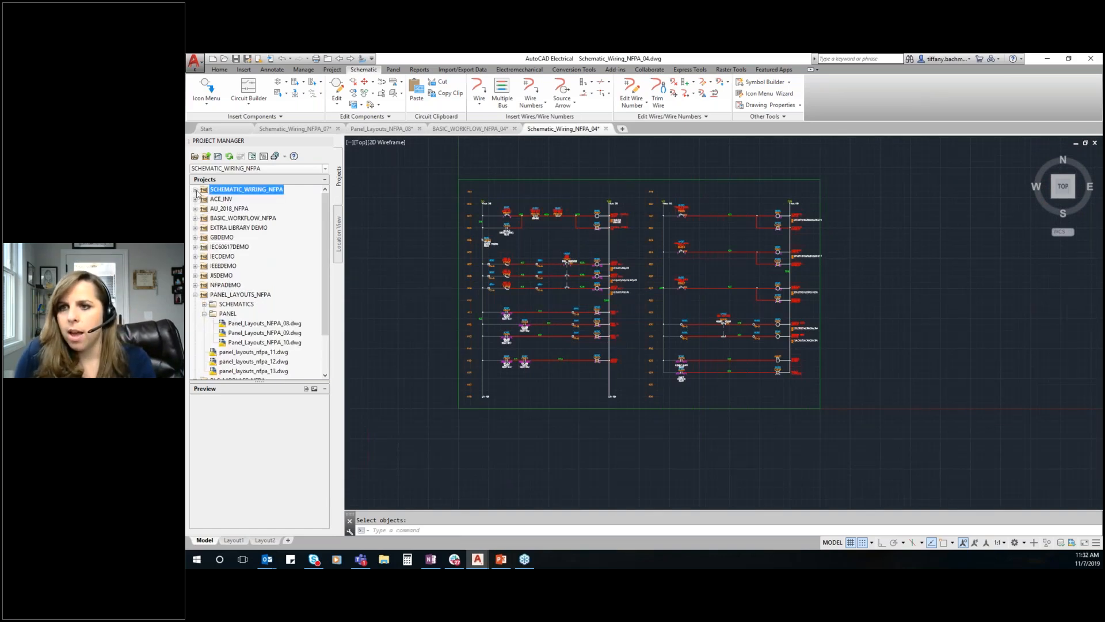
{"action": "right_click", "coordinate": [243, 295]}
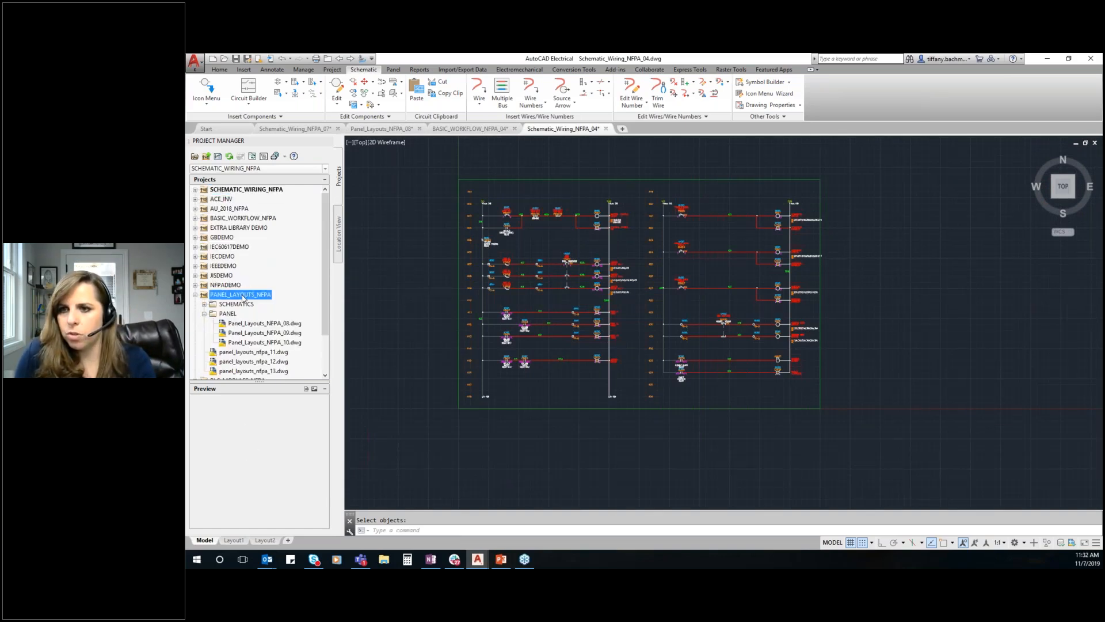
{"action": "left_click", "coordinate": [264, 304]}
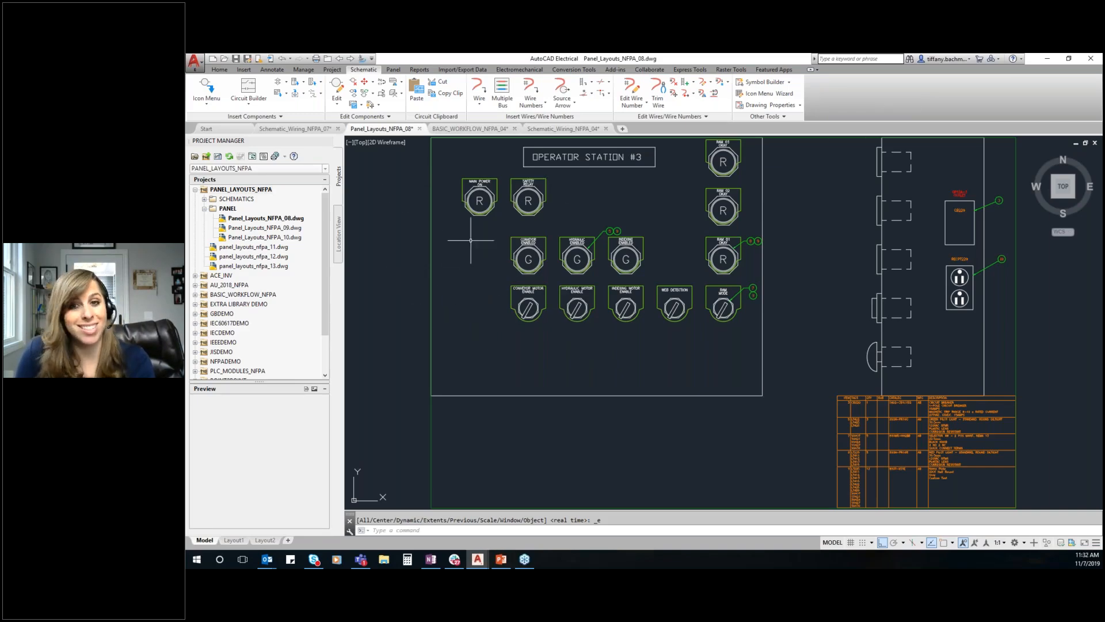
{"action": "scroll", "coordinate": [402, 226], "scroll_direction": "up", "scroll_amount": 6}
{"action": "scroll", "coordinate": [397, 322], "scroll_direction": "down", "scroll_amount": 6}
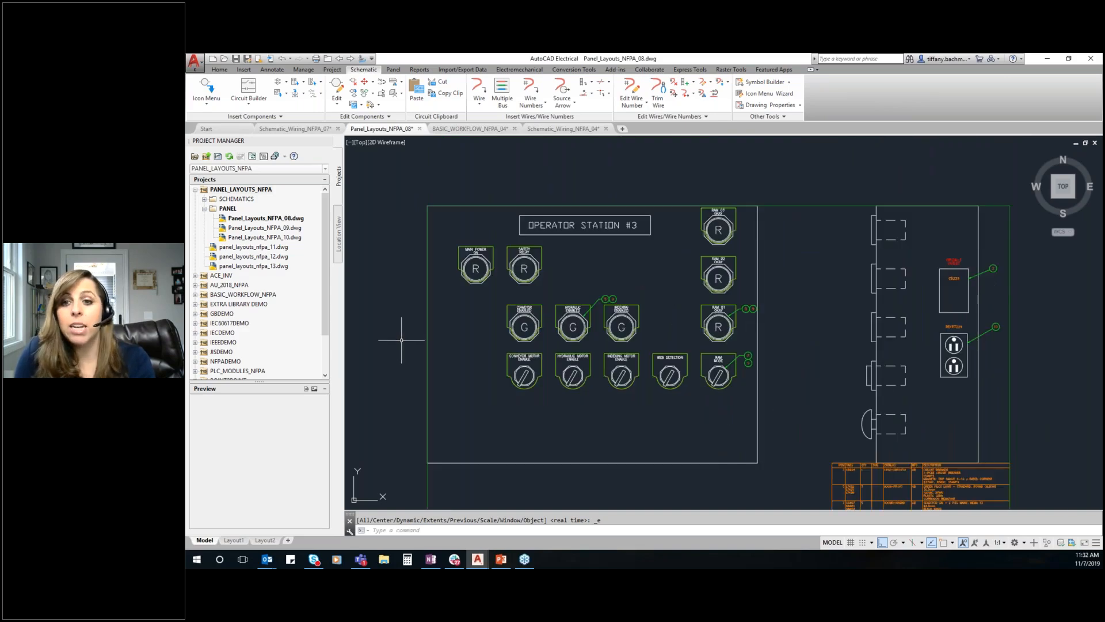
{"action": "scroll", "coordinate": [478, 322], "scroll_direction": "down", "scroll_amount": 2}
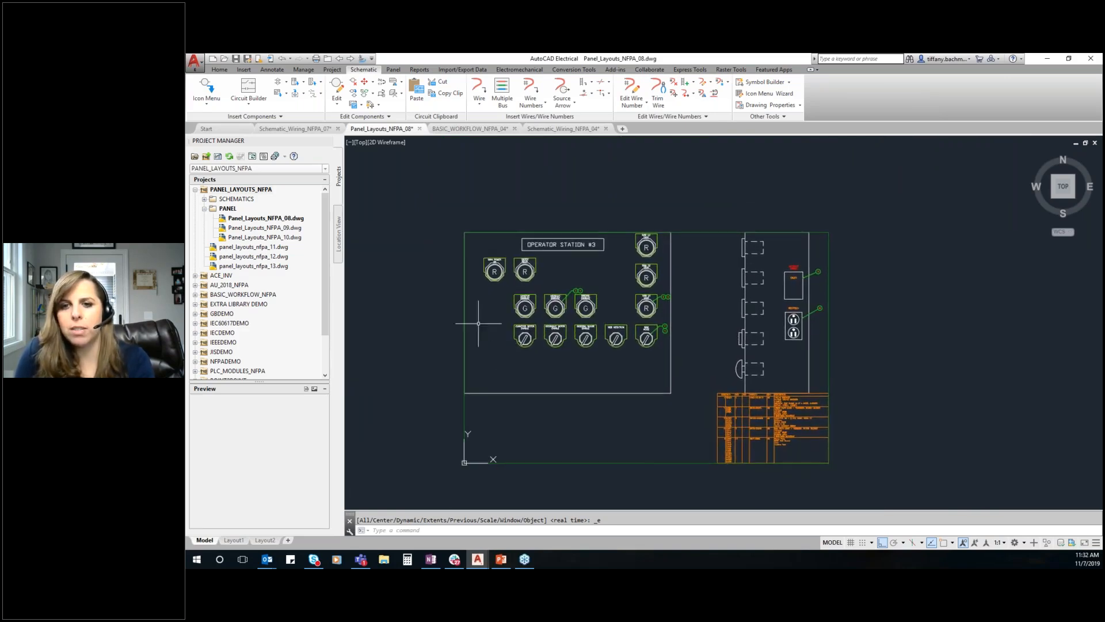
{"action": "scroll", "coordinate": [469, 311], "scroll_direction": "up", "scroll_amount": 4}
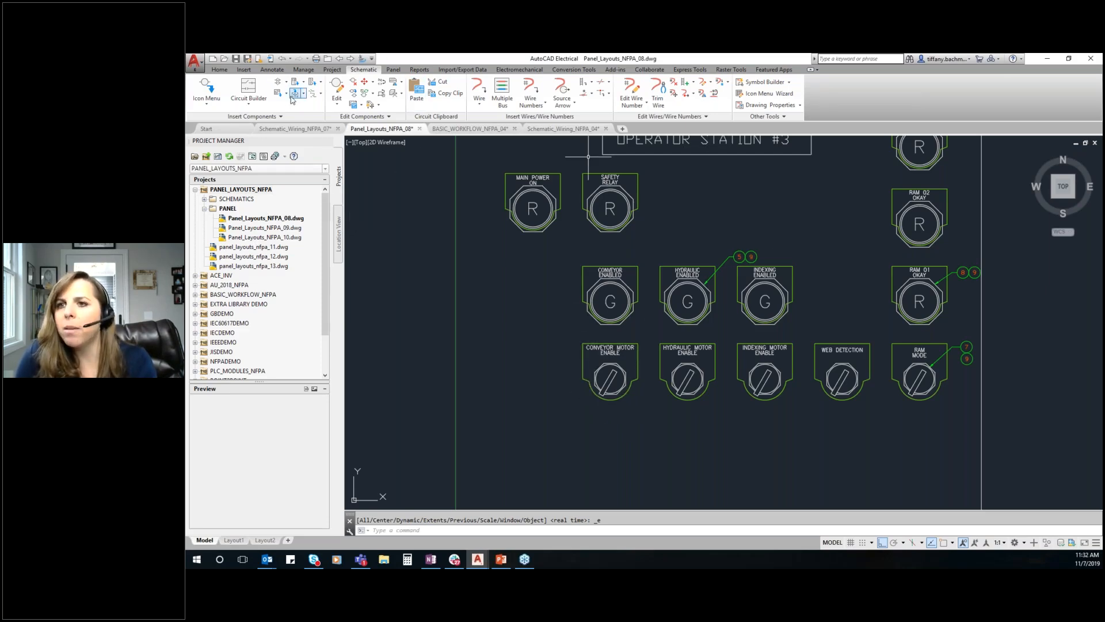
Extract the schematic component list for panel insertion from all drawings of the project, with all location codes
{"action": "left_click", "coordinate": [394, 70]}
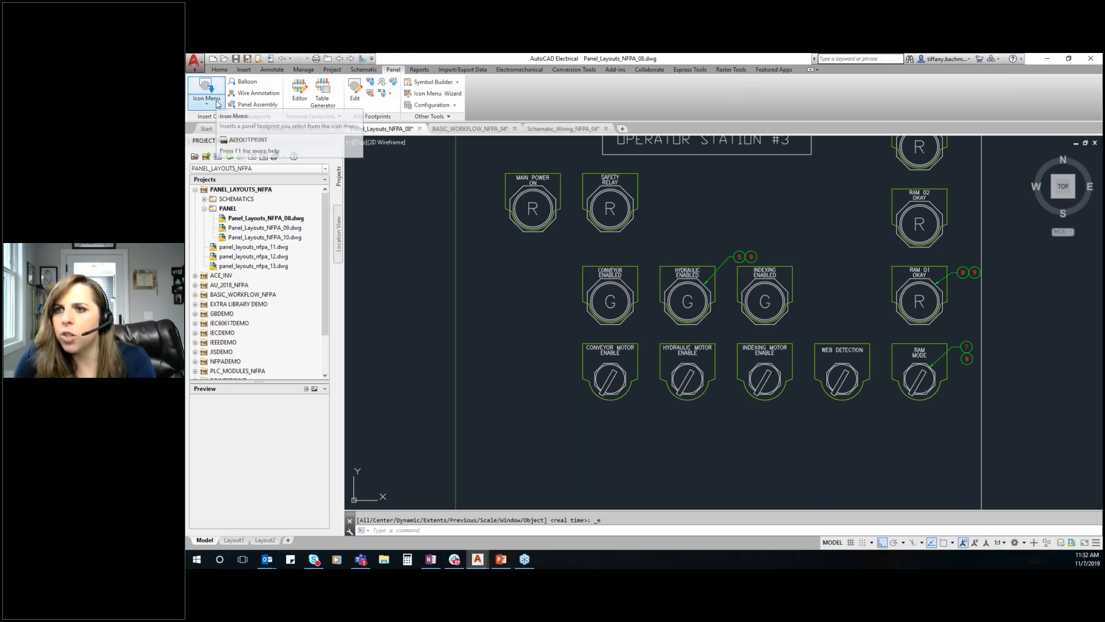
{"action": "left_click", "coordinate": [217, 102]}
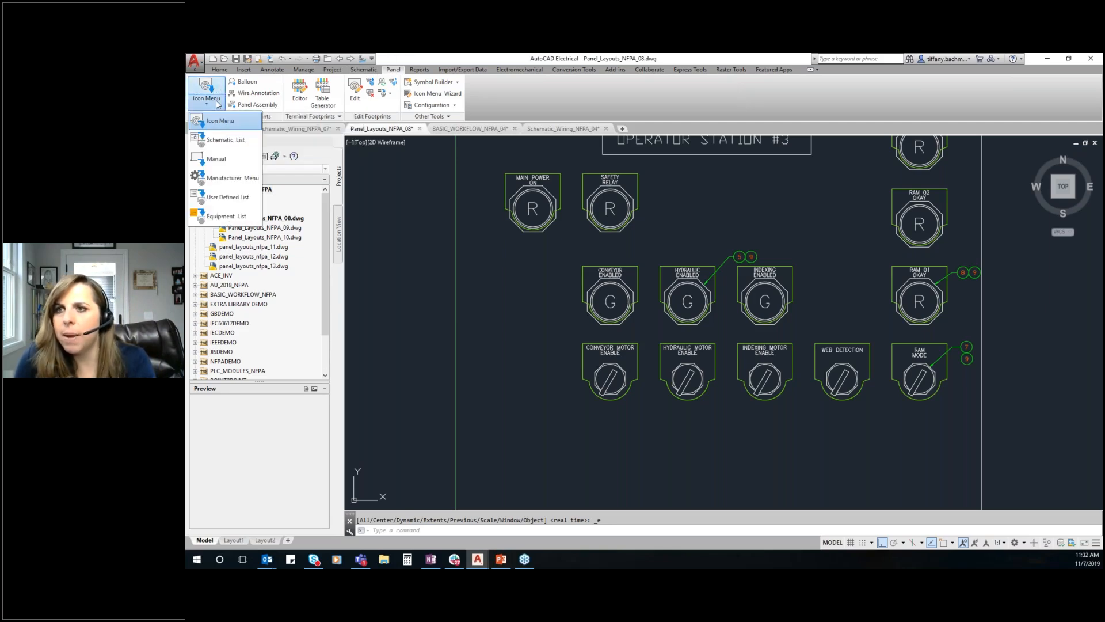
{"action": "left_click", "coordinate": [233, 140]}
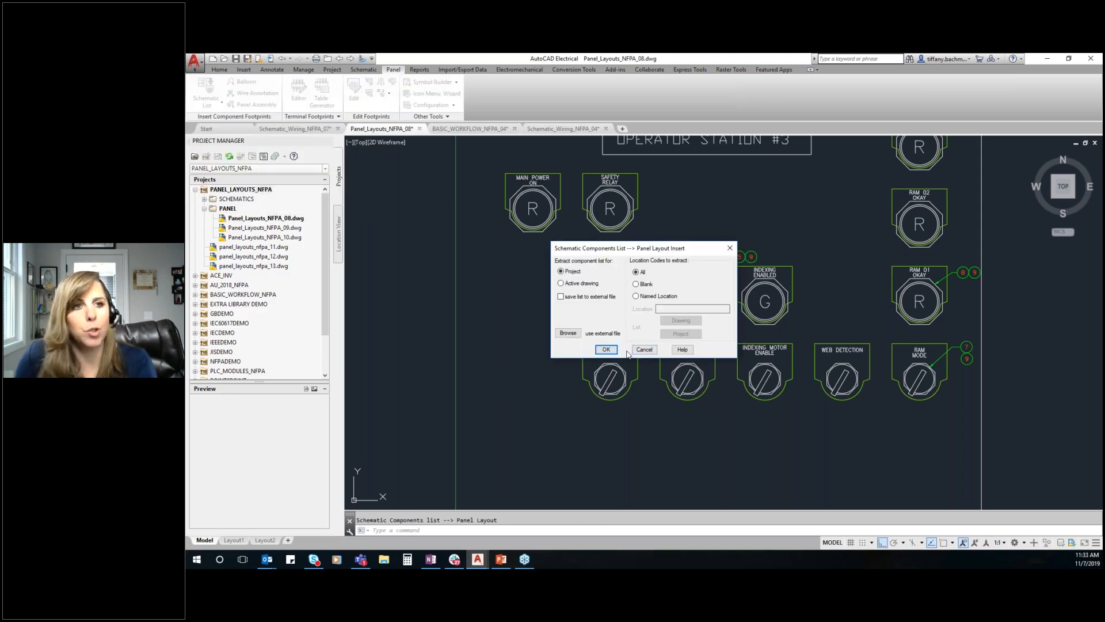
{"action": "left_click", "coordinate": [607, 350]}
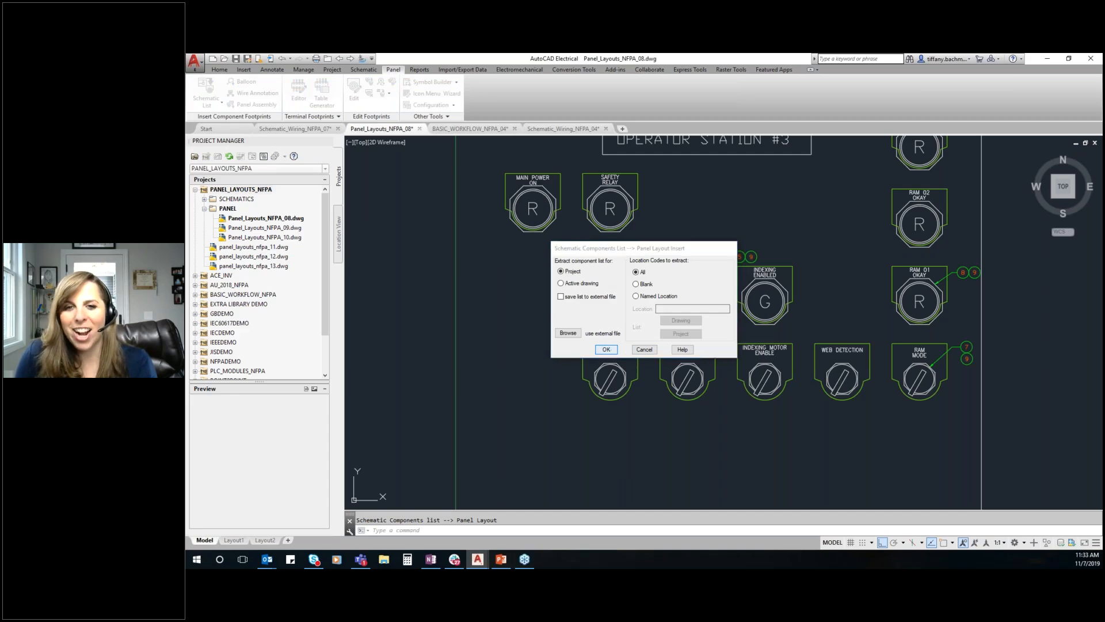
{"action": "left_click", "coordinate": [509, 302]}
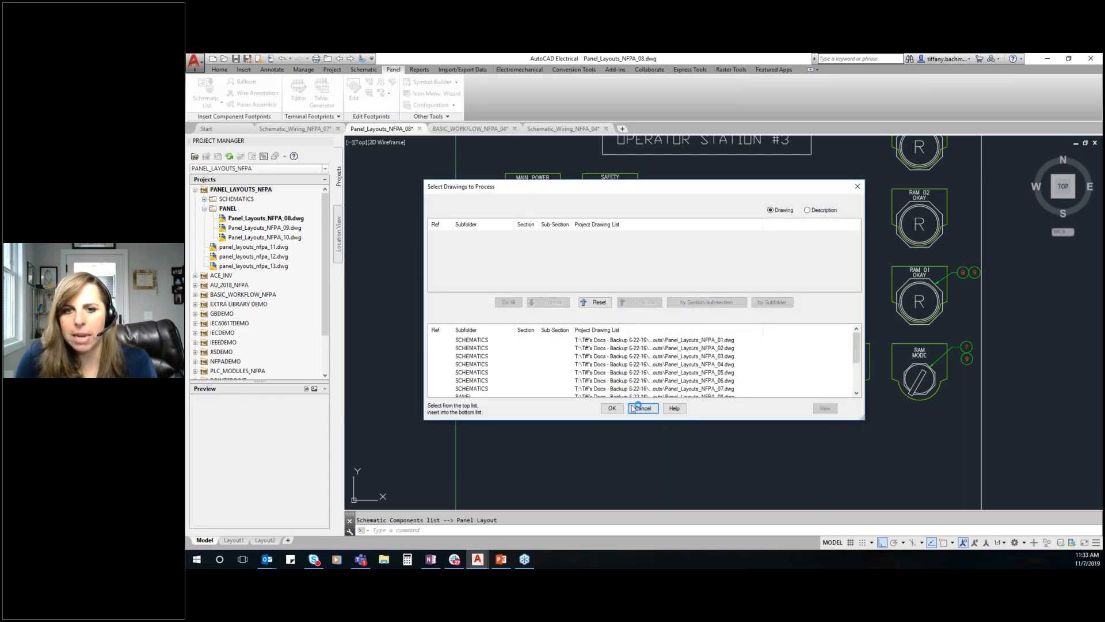
{"action": "left_click", "coordinate": [611, 408]}
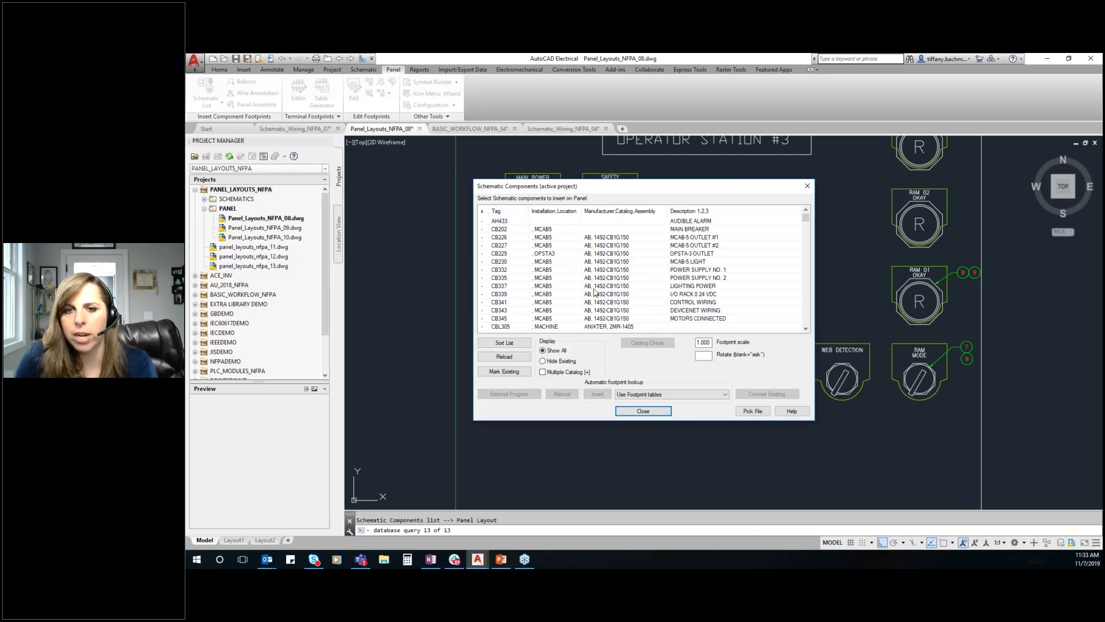
Mark and hide the components already on the panel, and sort the list alphanumerically by TAGNAME, LOC, MFG and CAT
{"action": "left_click", "coordinate": [500, 371]}
{"action": "left_click", "coordinate": [542, 361]}
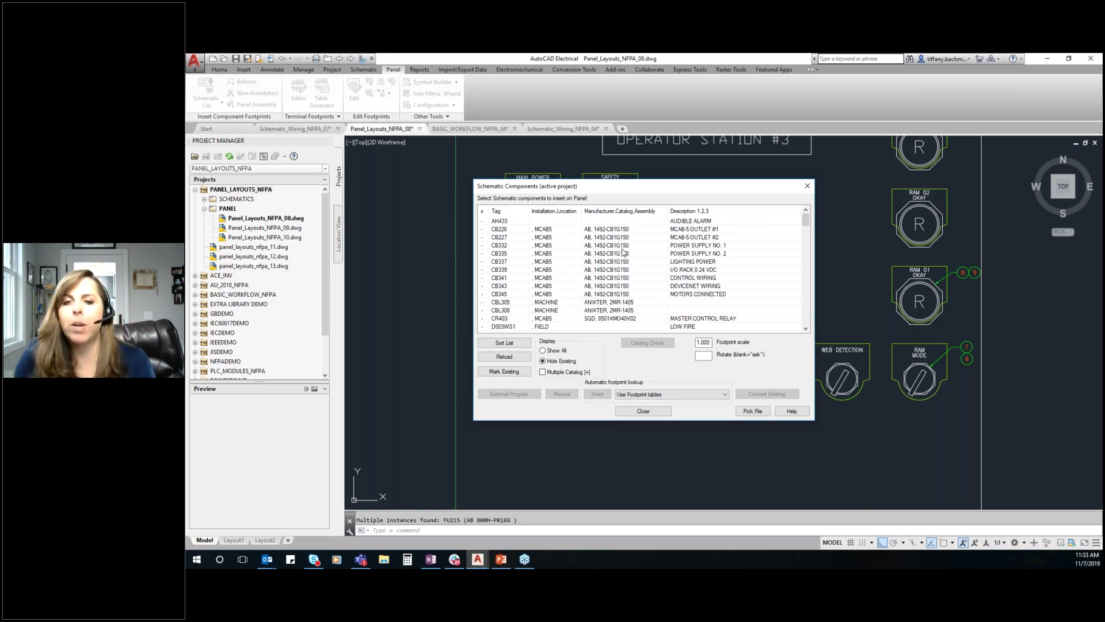
{"action": "left_click", "coordinate": [504, 342]}
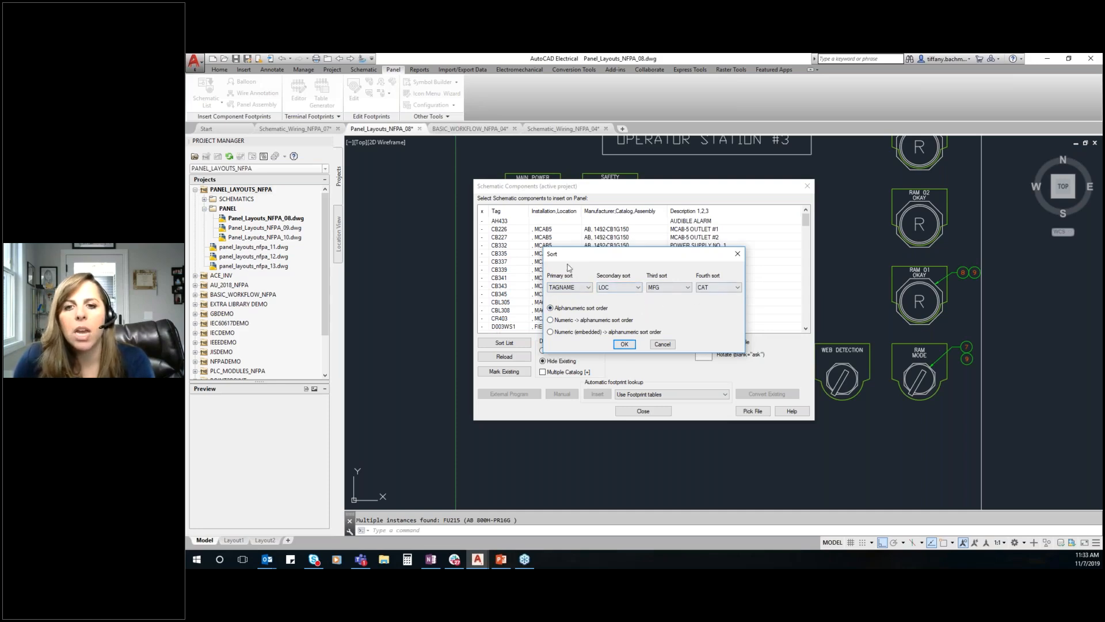
{"action": "left_click", "coordinate": [627, 344]}
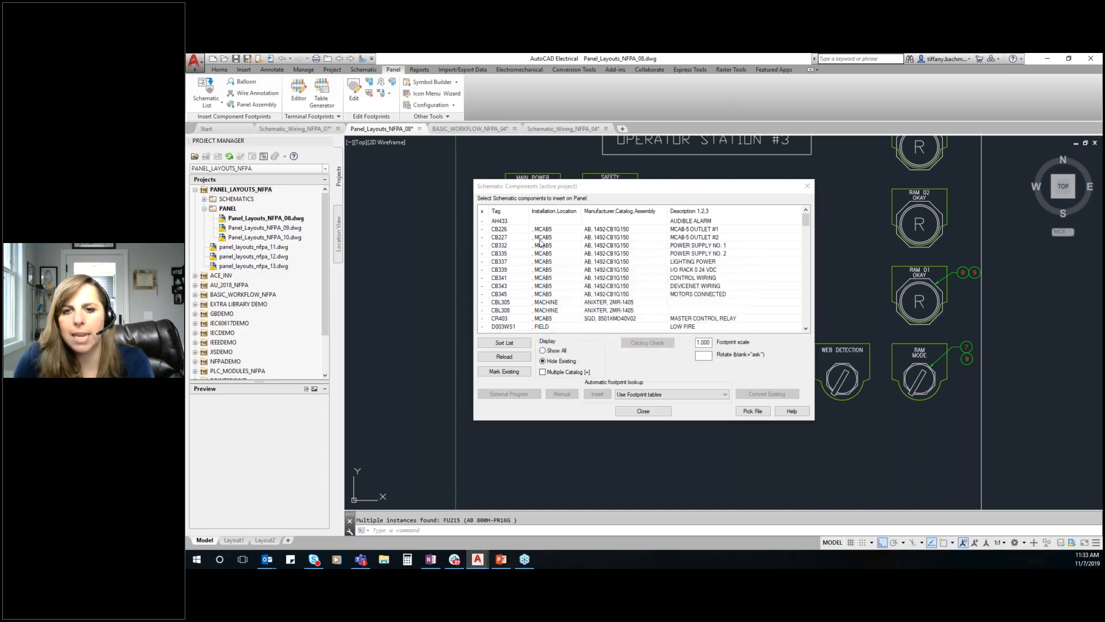
Select push buttons PB403 (SYSTEM RESET NO.1) and PB403A (EMERGENCY STOP NO.1) together in the schematic component list
{"action": "left_click", "coordinate": [805, 240]}
{"action": "left_click_drag", "start_coordinate": [805, 240], "coordinate": [805, 286]}
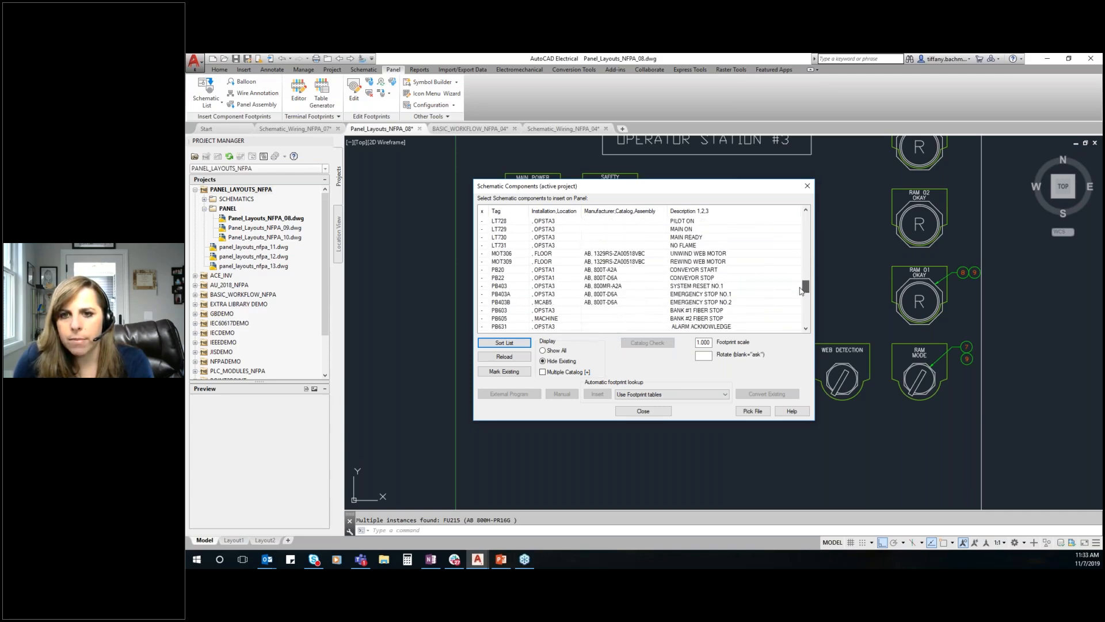
{"action": "left_click", "coordinate": [504, 286]}
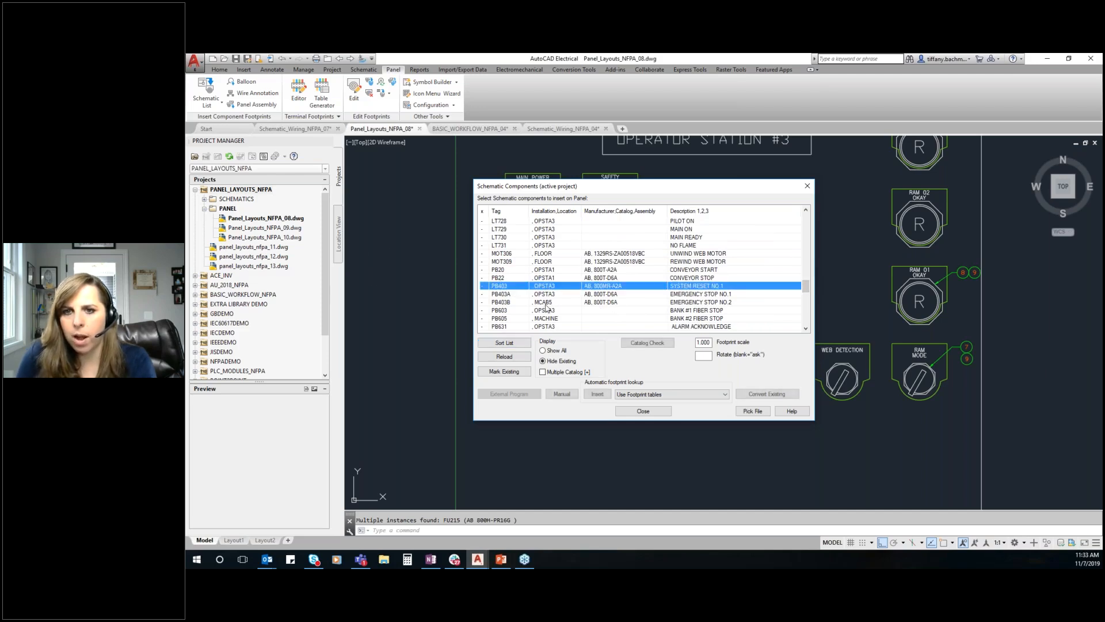
{"action": "left_click", "coordinate": [501, 294], "text": "shift"}
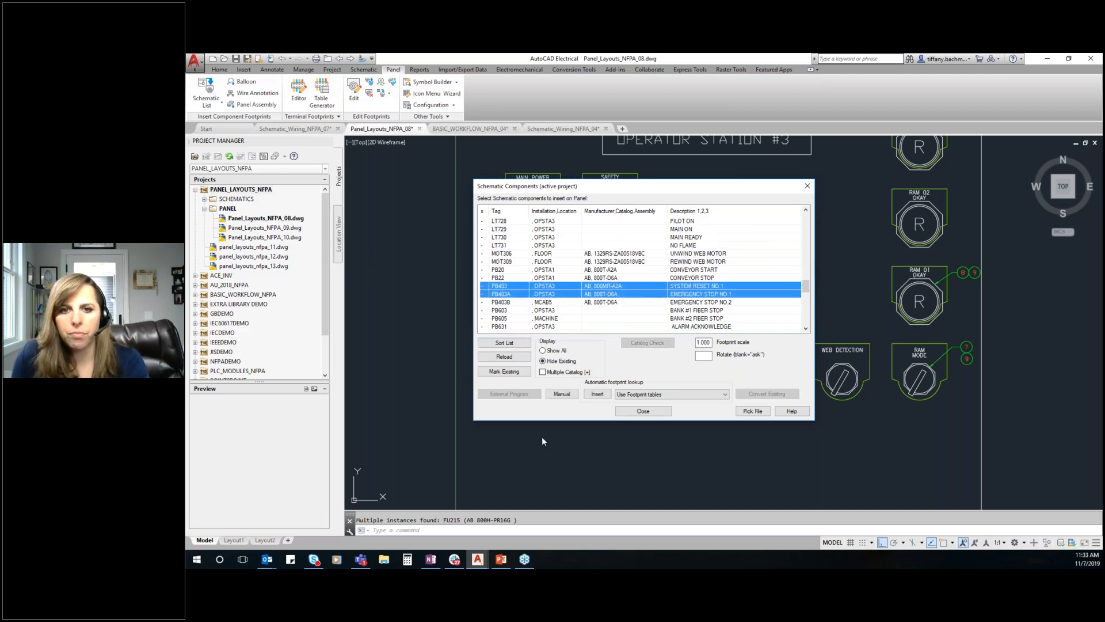
{"action": "left_click", "coordinate": [613, 311]}
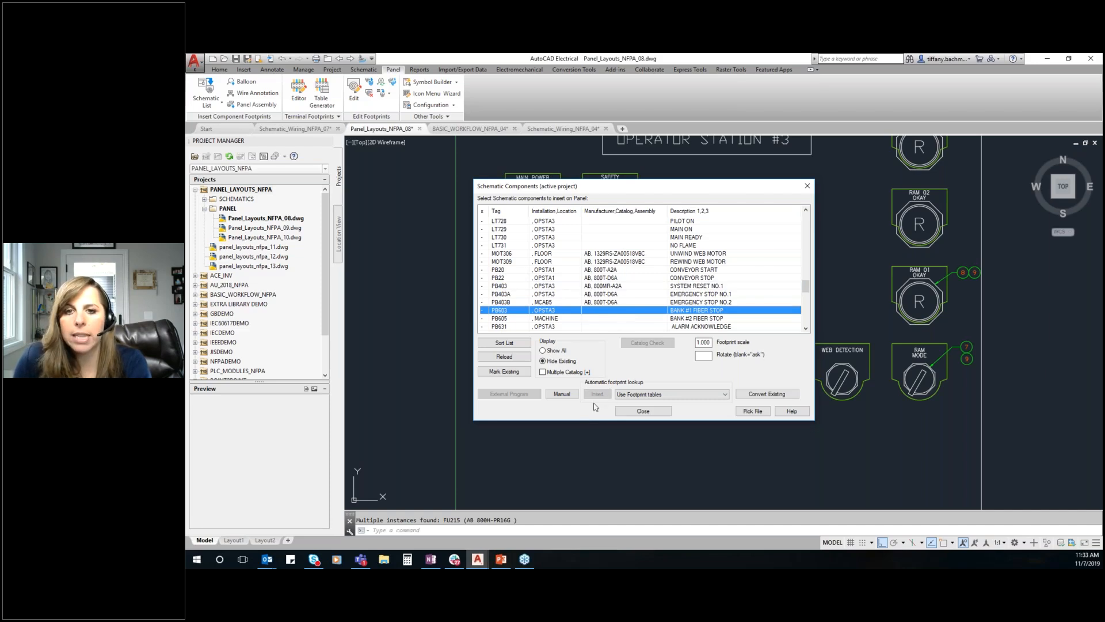
{"action": "left_click", "coordinate": [516, 287]}
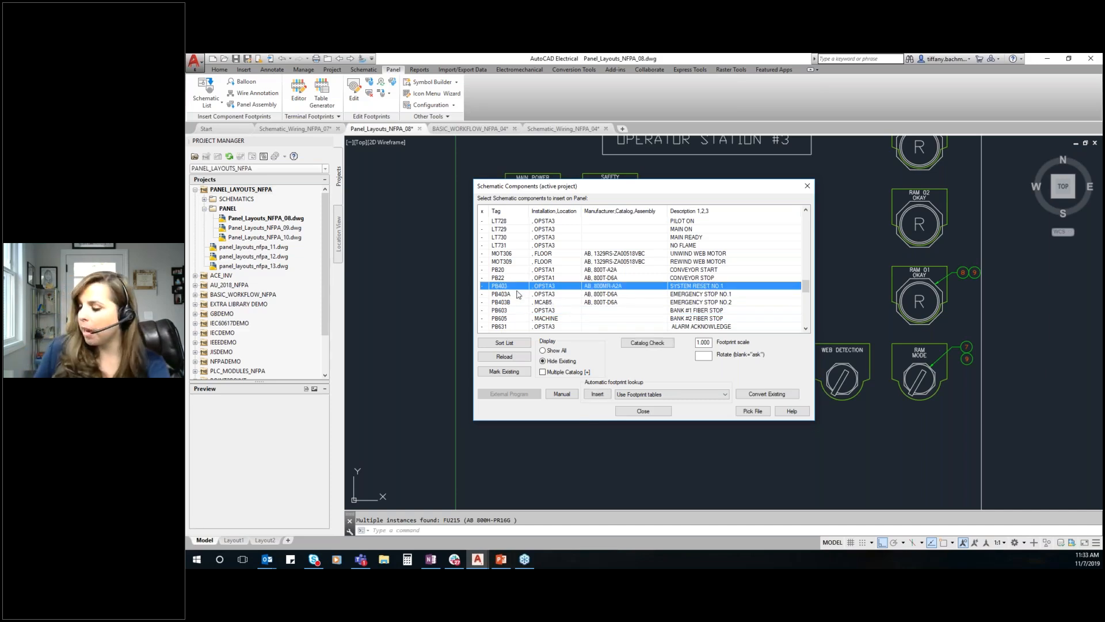
{"action": "left_click", "coordinate": [517, 295], "text": "shift"}
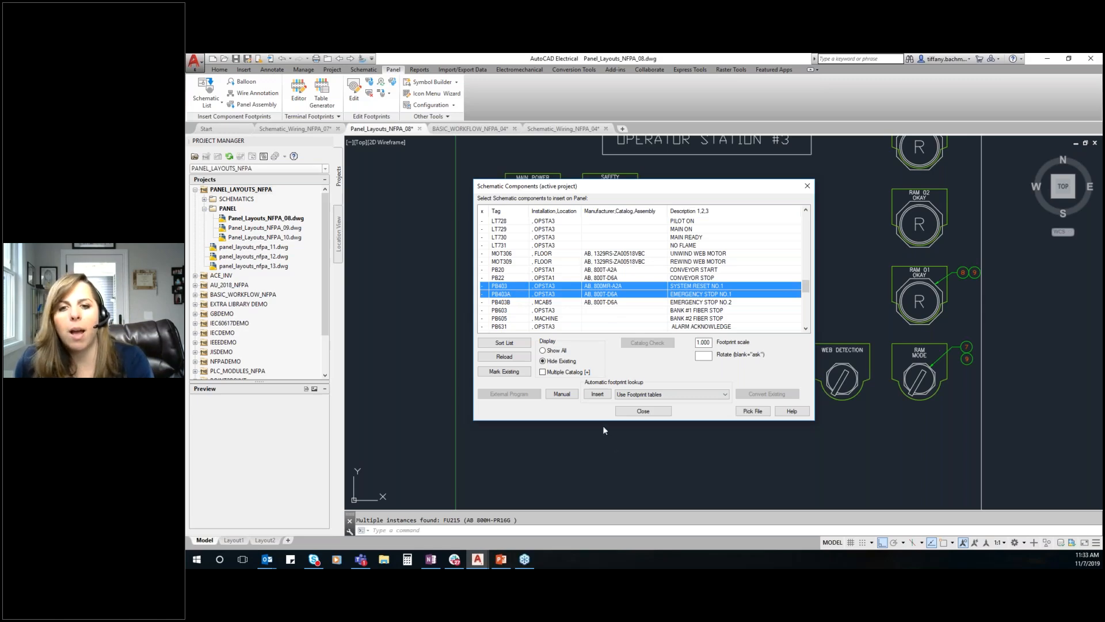
Start inserting the two selected push buttons with uniform spacing, a Y-distance of -2.500, and edit dialogs and prompts suppressed
{"action": "left_click", "coordinate": [598, 394]}
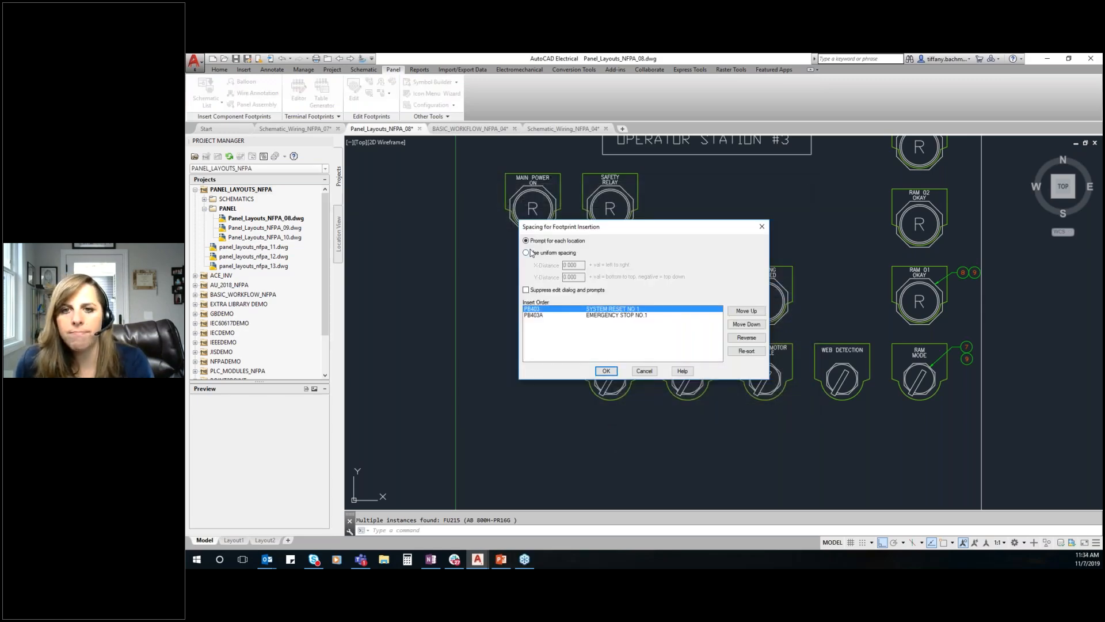
{"action": "left_click", "coordinate": [526, 253]}
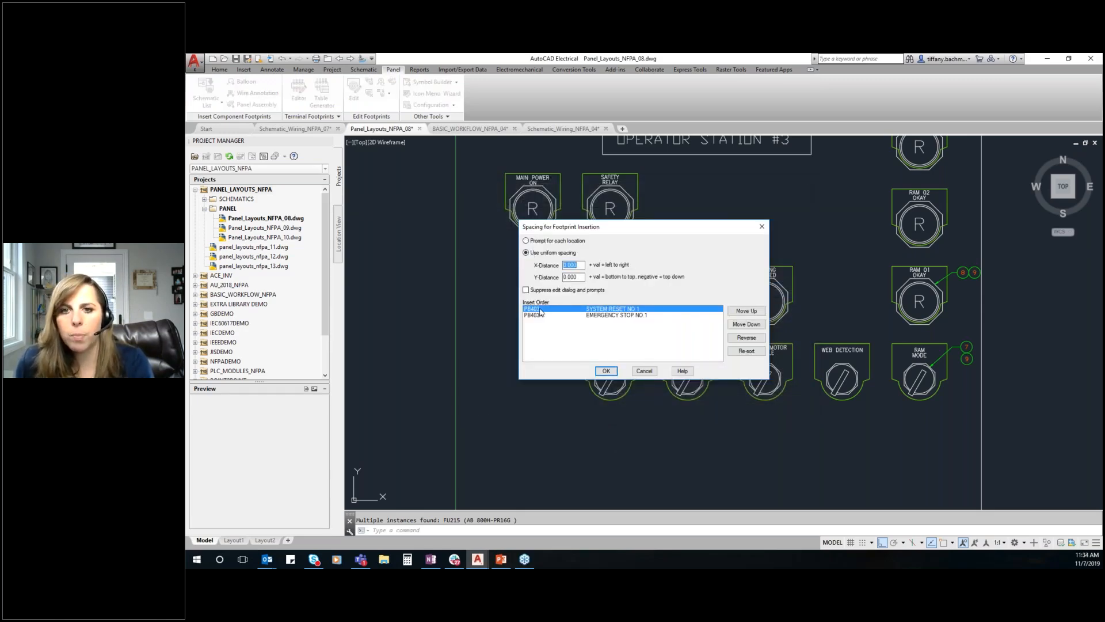
{"action": "key", "text": "Tab"}
{"action": "type", "text": "-"}
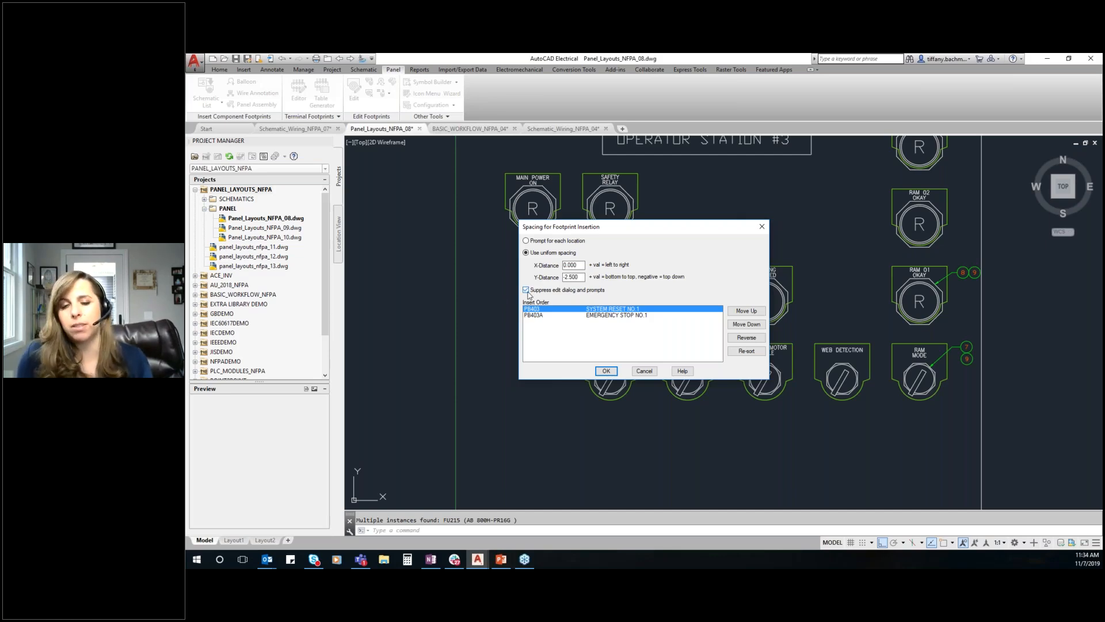
Move PB403A (EMERGENCY STOP NO.1) ahead of PB403 in the footprint insert order
{"action": "left_click", "coordinate": [548, 315]}
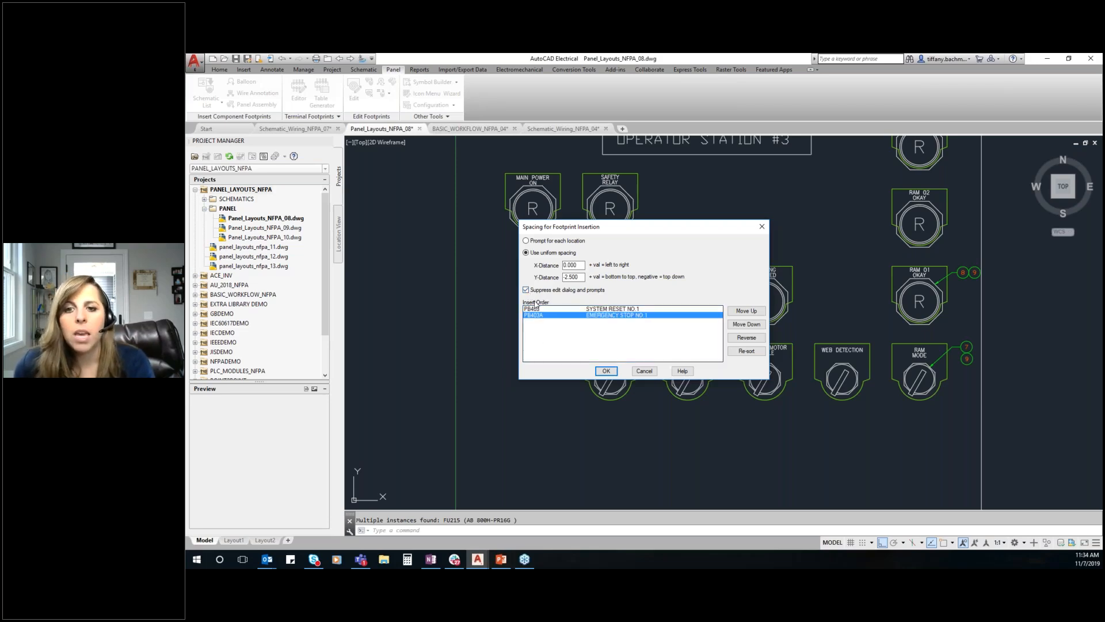
{"action": "left_click", "coordinate": [746, 311]}
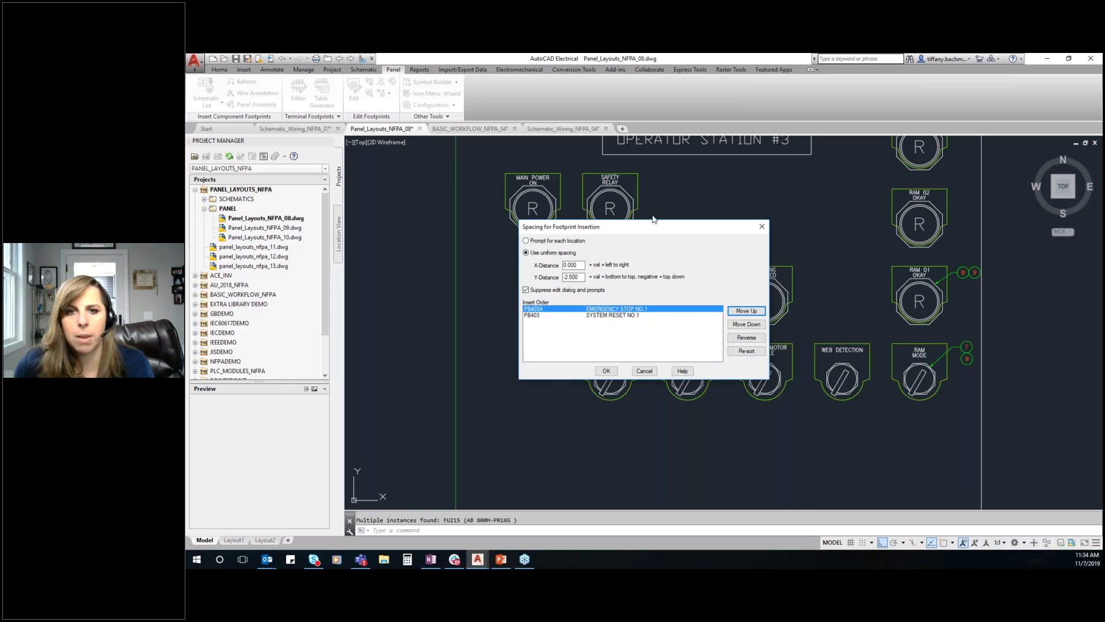
{"action": "left_click_drag", "start_coordinate": [647, 225], "coordinate": [440, 155]}
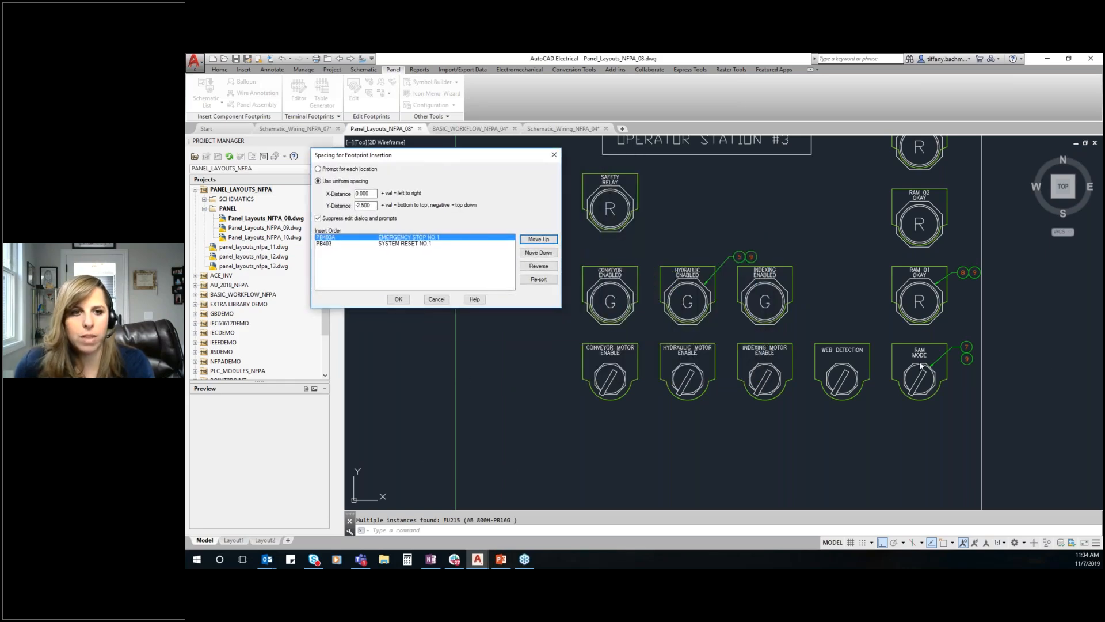
{"action": "left_click_drag", "start_coordinate": [475, 155], "coordinate": [676, 175]}
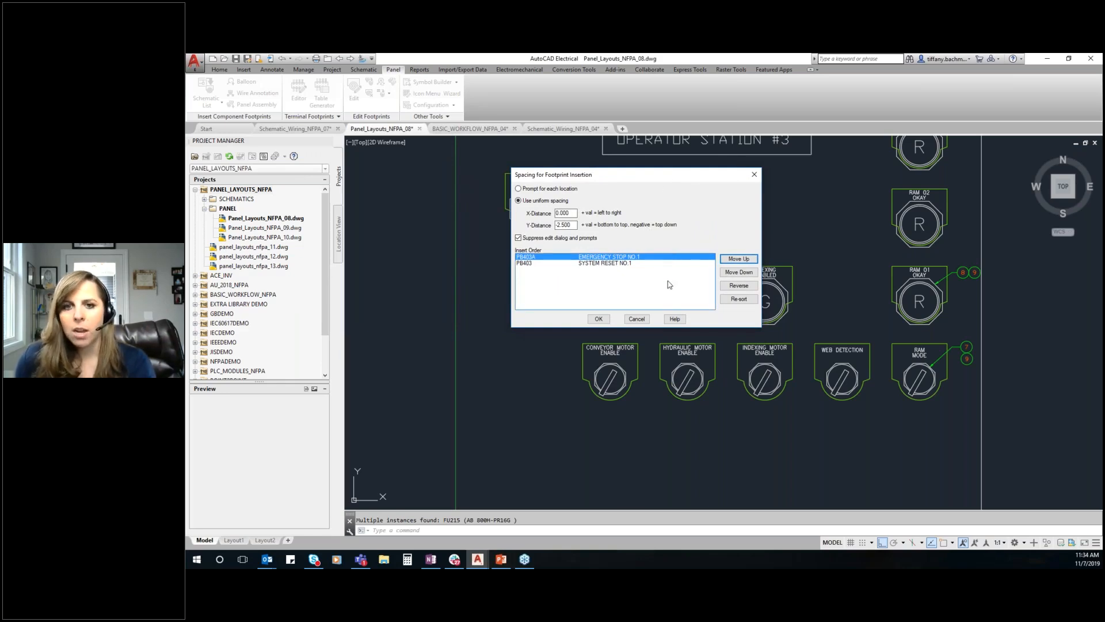
Place the PB403A footprint below MAIN POWER ON, level with the CONVEYOR ENABLED light, with PB403 following beneath, and close the component list
{"action": "left_click", "coordinate": [599, 320]}
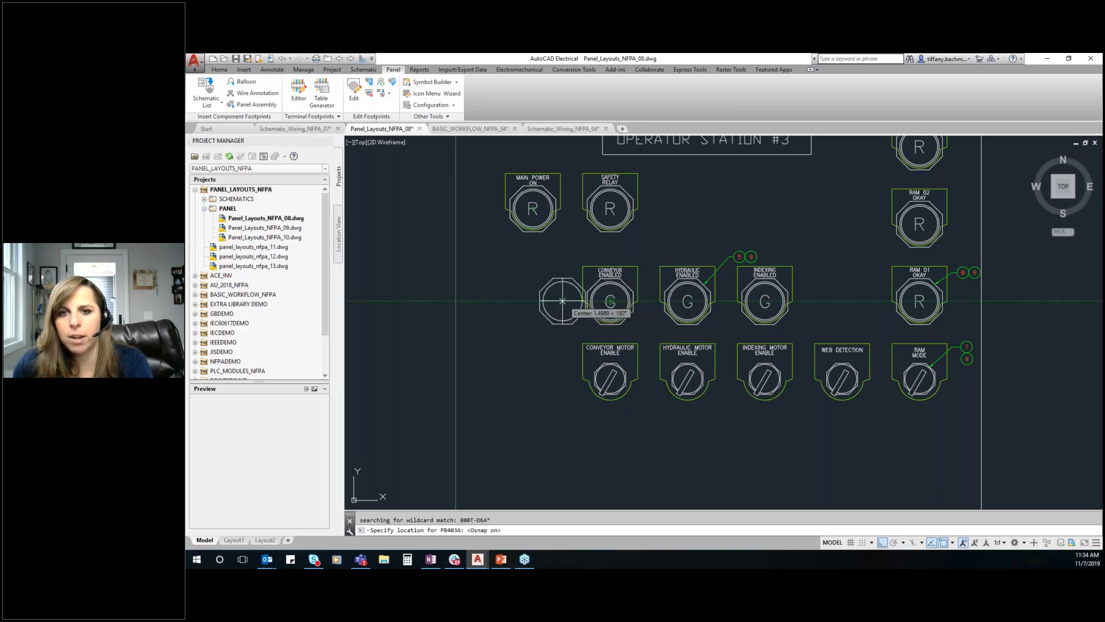
{"action": "left_click", "coordinate": [533, 301]}
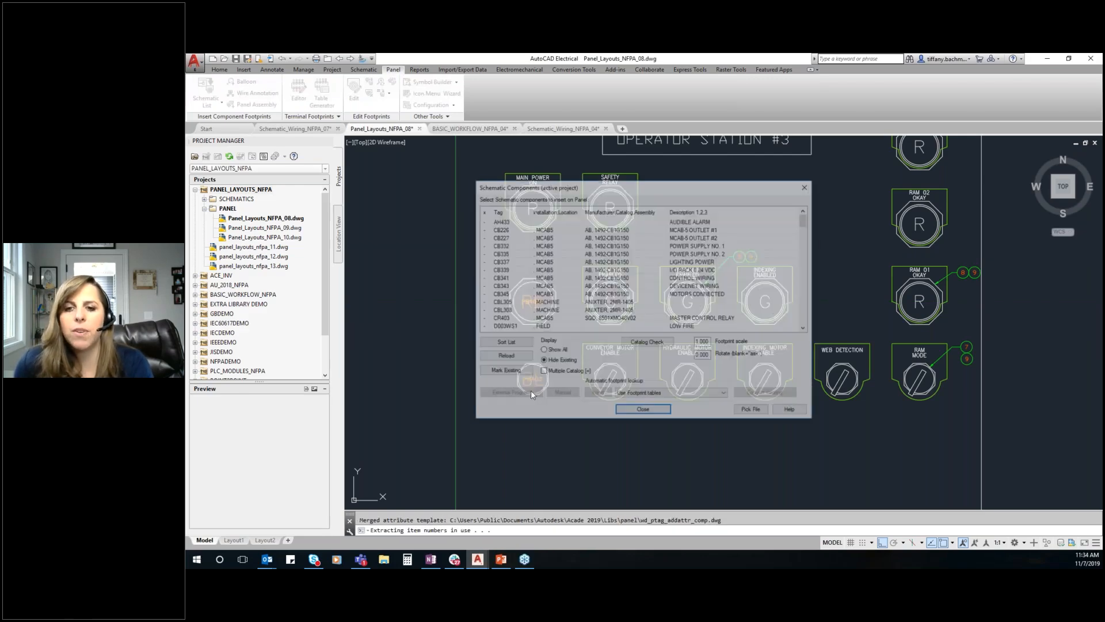
{"action": "left_click_drag", "start_coordinate": [624, 196], "coordinate": [589, 204]}
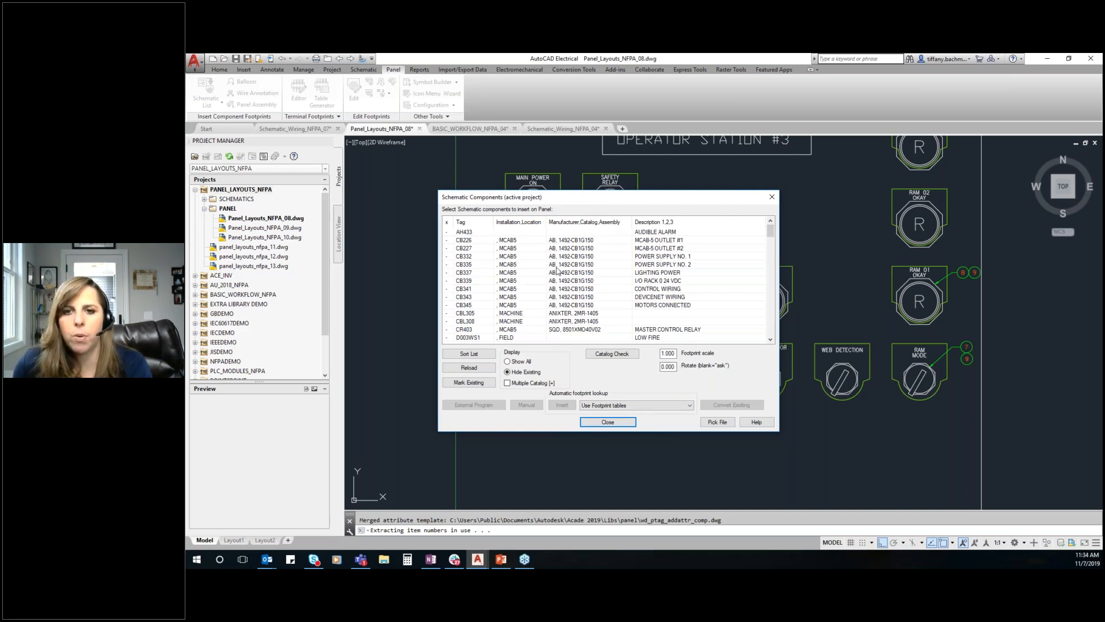
{"action": "left_click", "coordinate": [608, 421]}
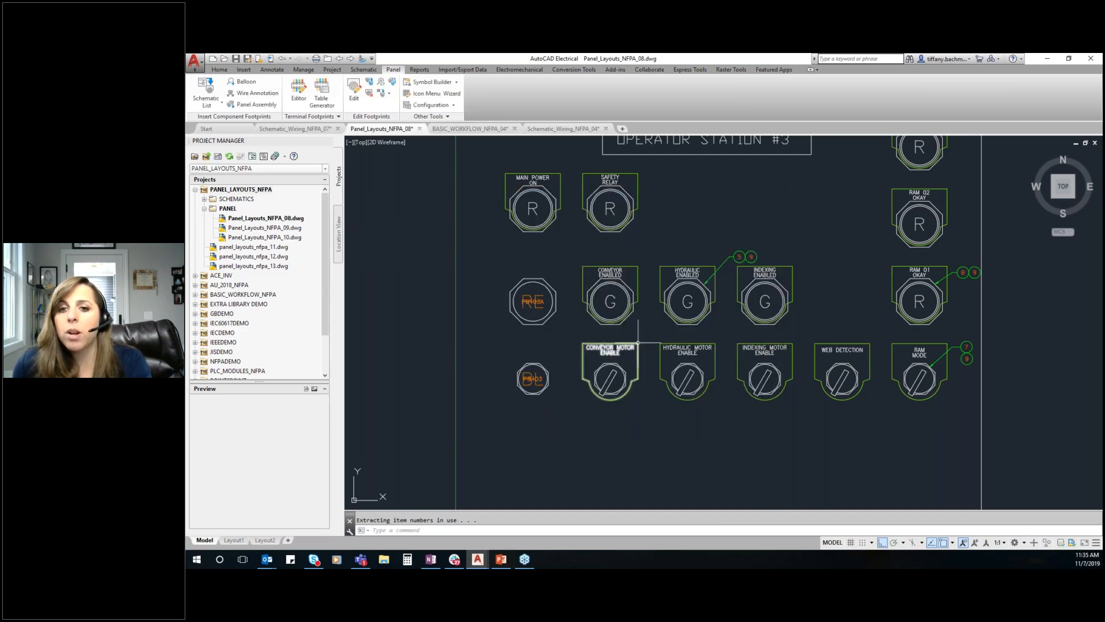
Start inserting a panel nameplate using the catalog lookup type and open the nameplate catalog
{"action": "left_click", "coordinate": [200, 107]}
{"action": "left_click", "coordinate": [220, 121]}
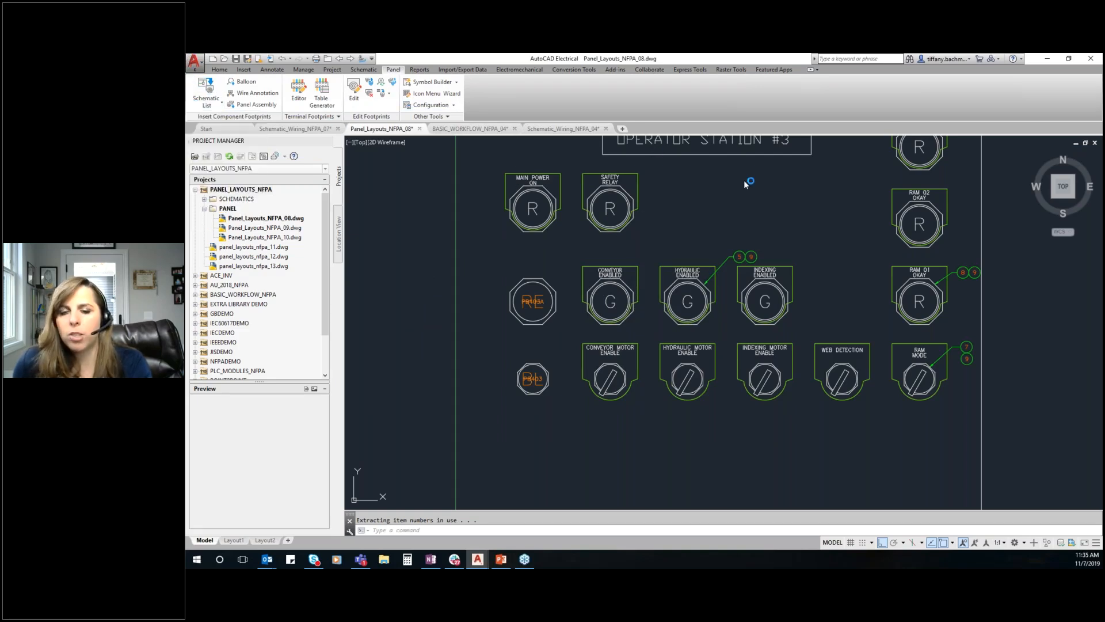
{"action": "left_click", "coordinate": [557, 305]}
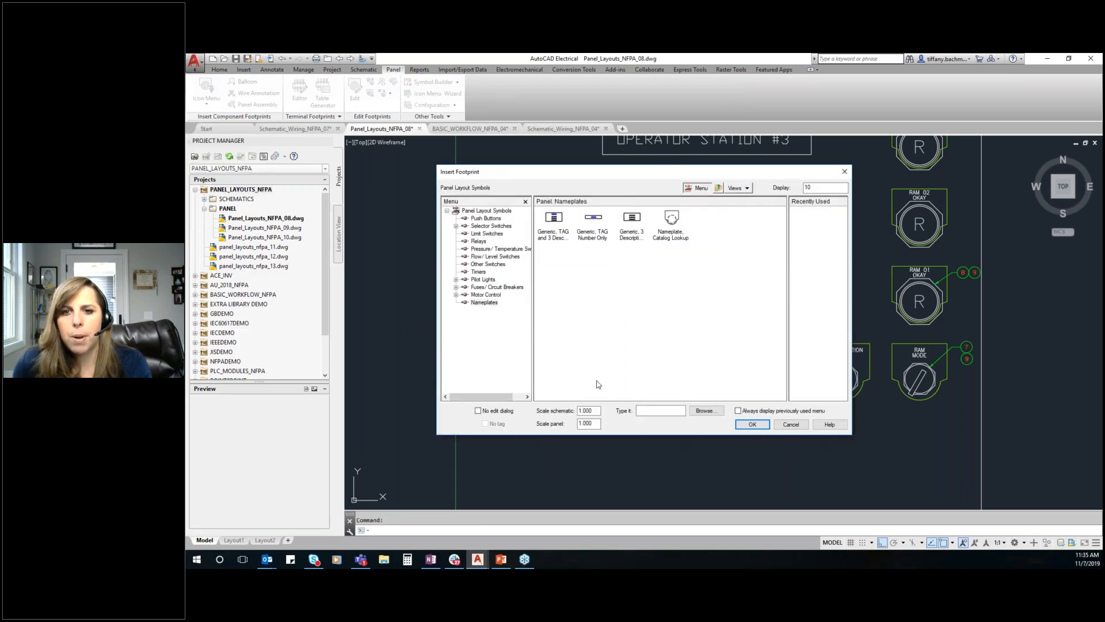
{"action": "left_click", "coordinate": [681, 238]}
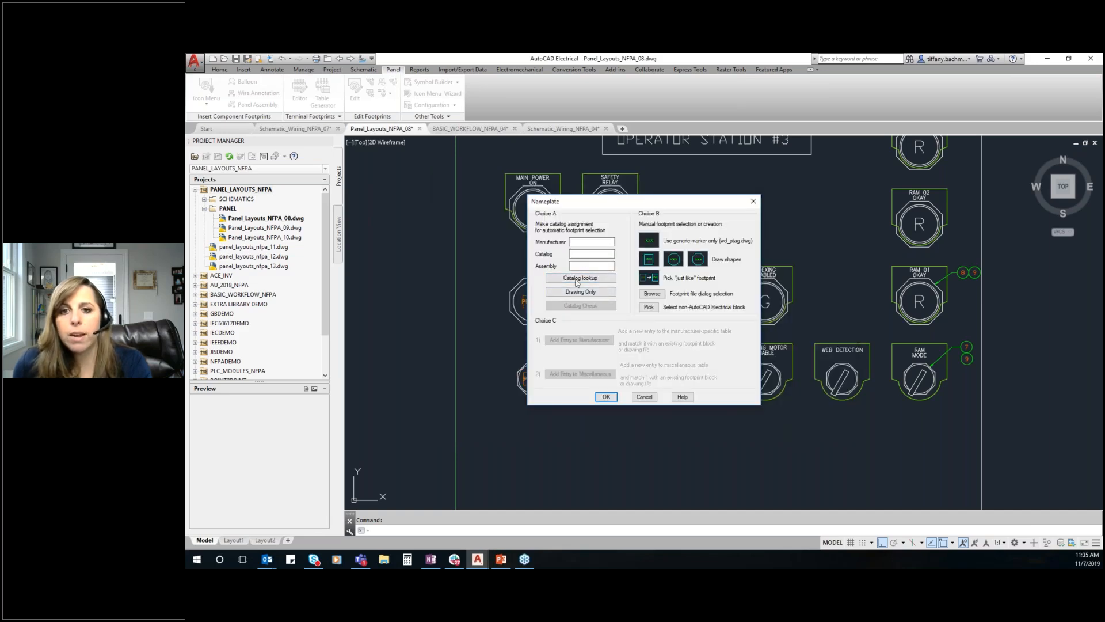
{"action": "left_click", "coordinate": [577, 282]}
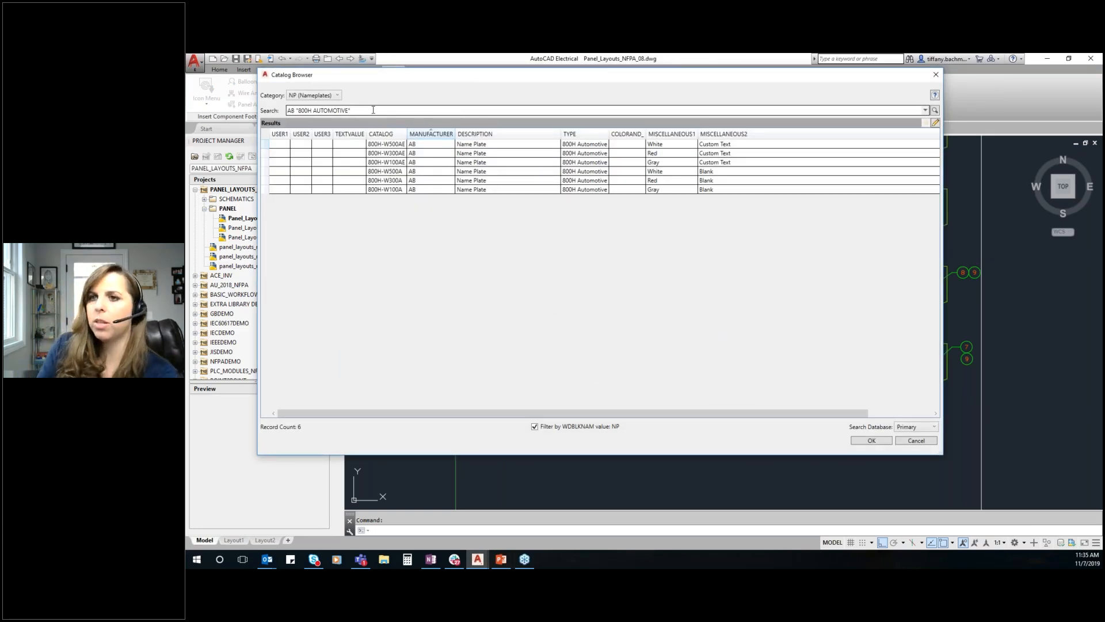
Search the nameplate catalog for AB "800T" and assign the gray half round custom-text nameplate 800T-X59E
{"action": "key", "text": "BackSpace"}
{"action": "key", "text": "BackSpace"}
{"action": "key", "text": "BackSpace"}
{"action": "key", "text": "BackSpace"}
{"action": "key", "text": "BackSpace"}
{"action": "key", "text": "BackSpace"}
{"action": "key", "text": "BackSpace"}
{"action": "key", "text": "BackSpace"}
{"action": "key", "text": "BackSpace"}
{"action": "key", "text": "BackSpace"}
{"action": "key", "text": "BackSpace"}
{"action": "key", "text": "BackSpace"}
{"action": "key", "text": "BackSpace"}
{"action": "type", "text": "T\""}
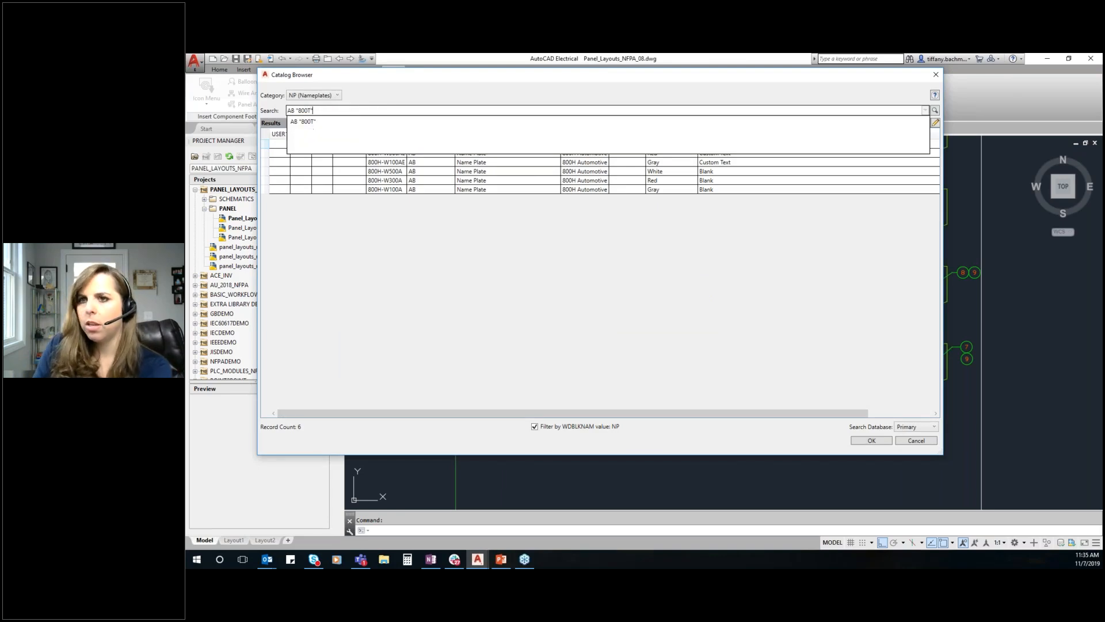
{"action": "key", "text": "Return"}
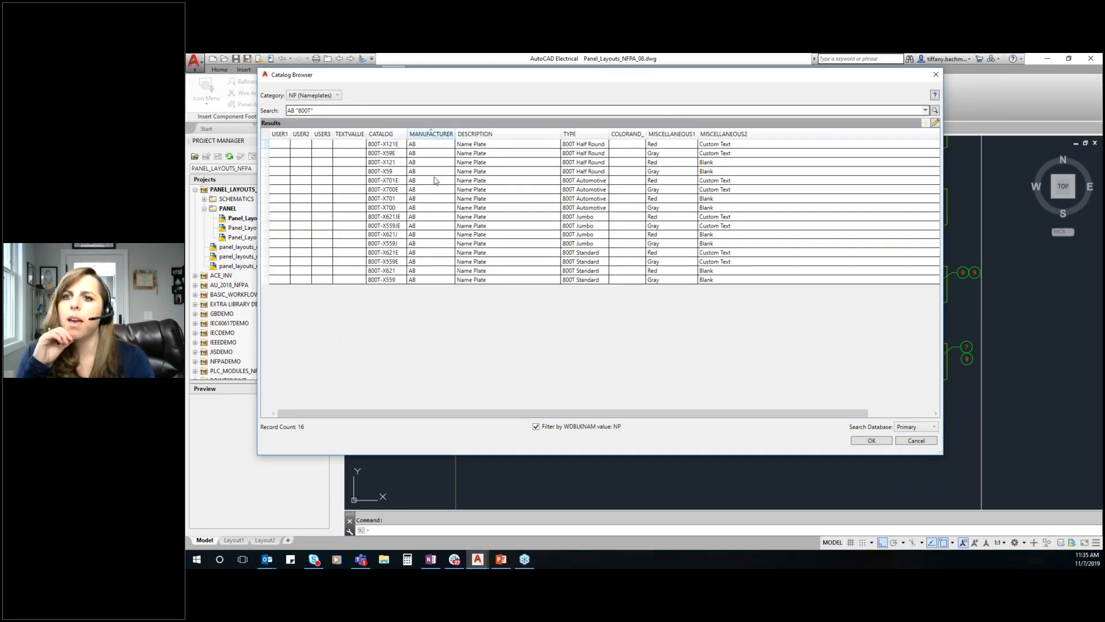
{"action": "left_click", "coordinate": [403, 162]}
{"action": "left_click", "coordinate": [405, 153]}
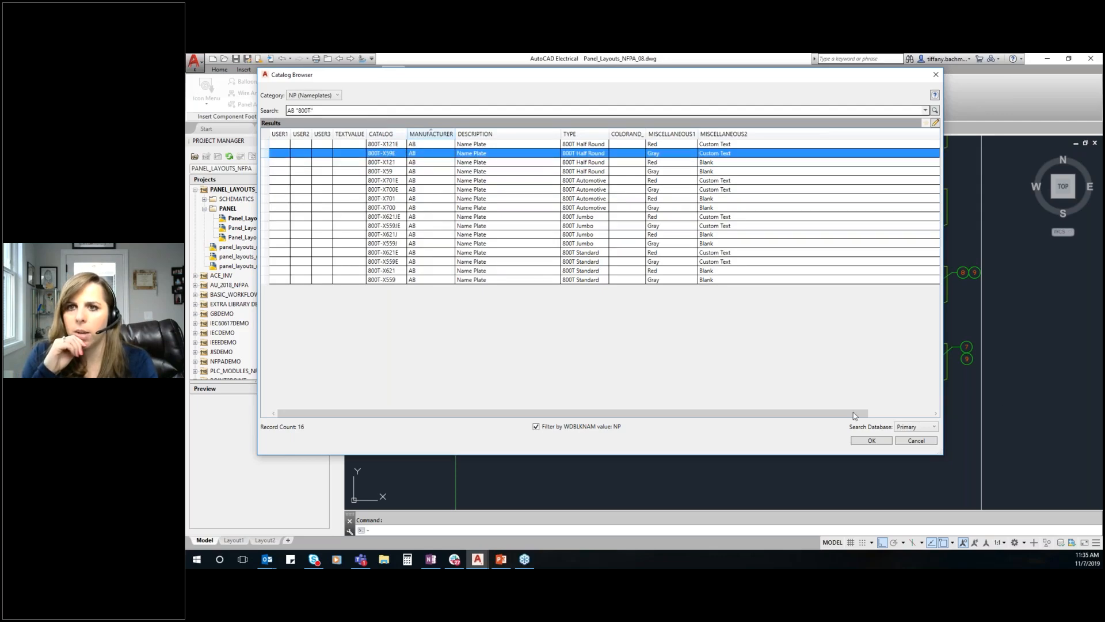
{"action": "left_click", "coordinate": [871, 440]}
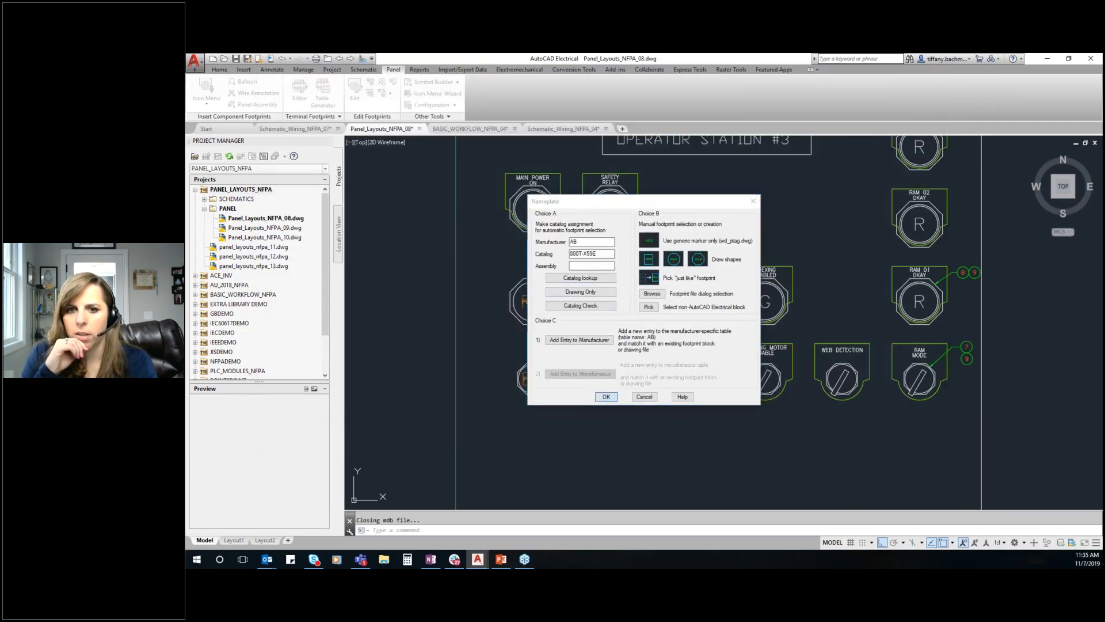
Attach the 800T-X59E nameplate to the PB403A and PB403 footprints, accepting their existing descriptions
{"action": "left_click", "coordinate": [606, 396]}
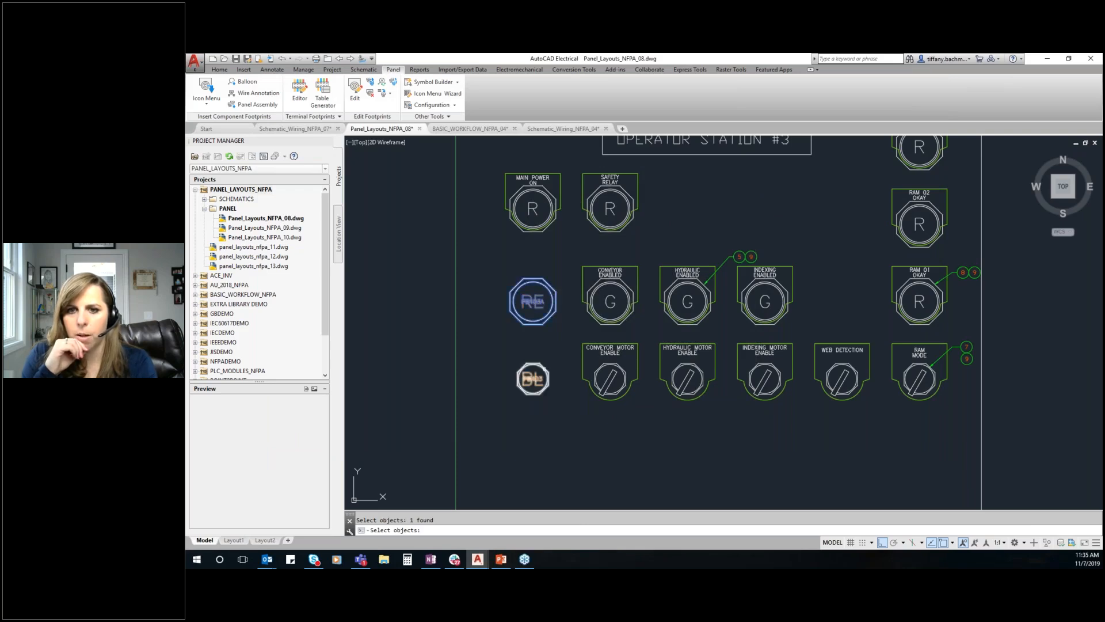
{"action": "left_click", "coordinate": [532, 379]}
{"action": "key", "text": "Return"}
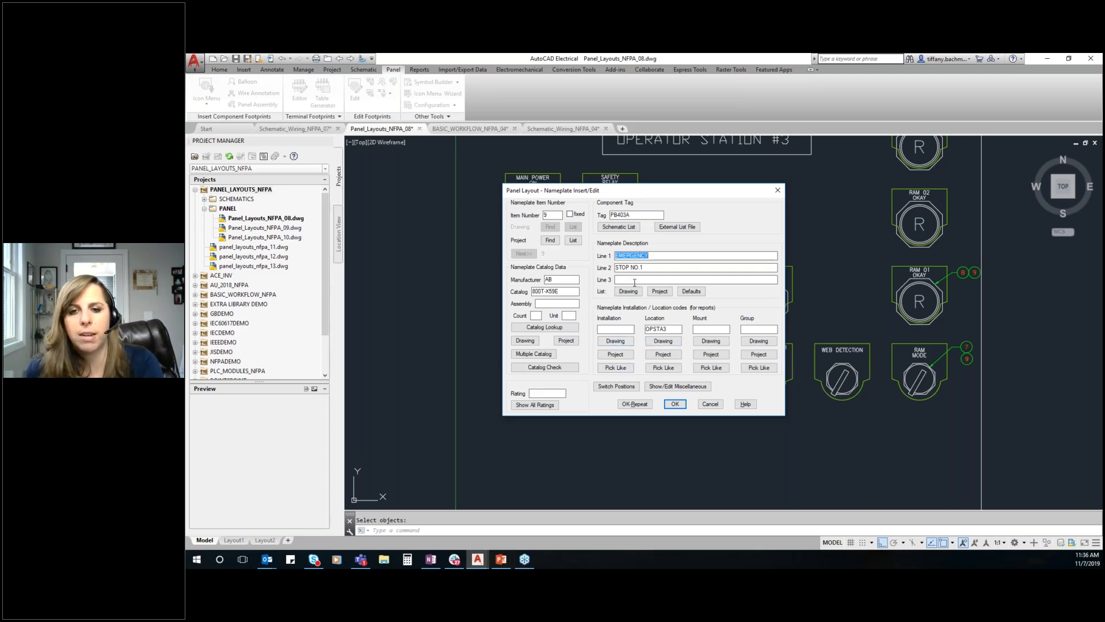
{"action": "left_click", "coordinate": [676, 404]}
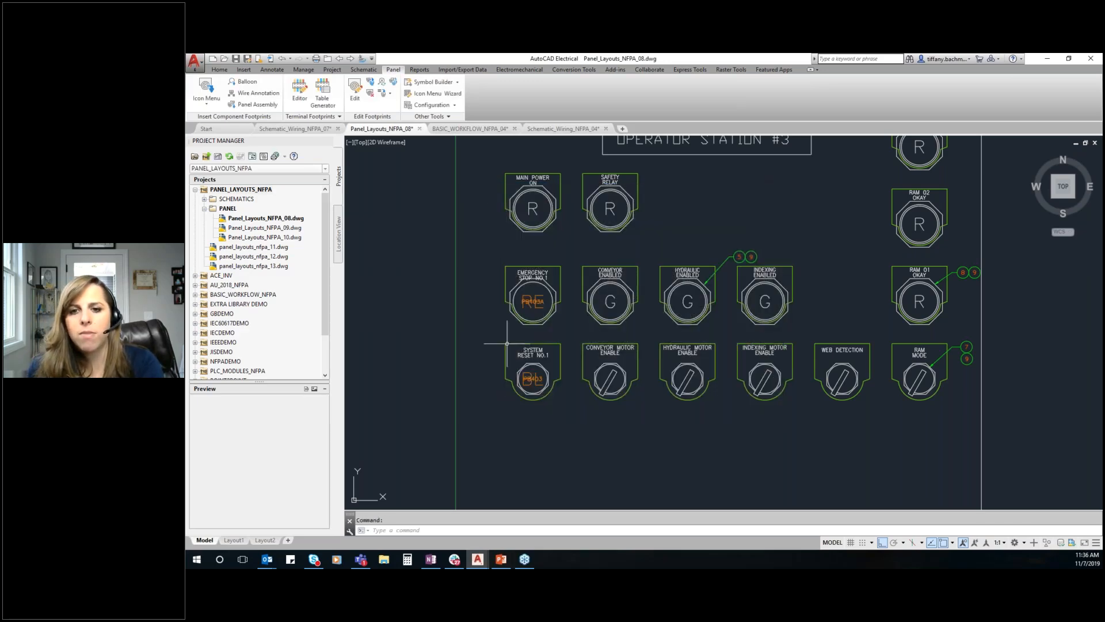
Move both description lines of the EMERGENCY STOP NO.1 nameplate slightly upward, clear of the push button outline
{"action": "scroll", "coordinate": [525, 257], "scroll_direction": "up", "scroll_amount": 4}
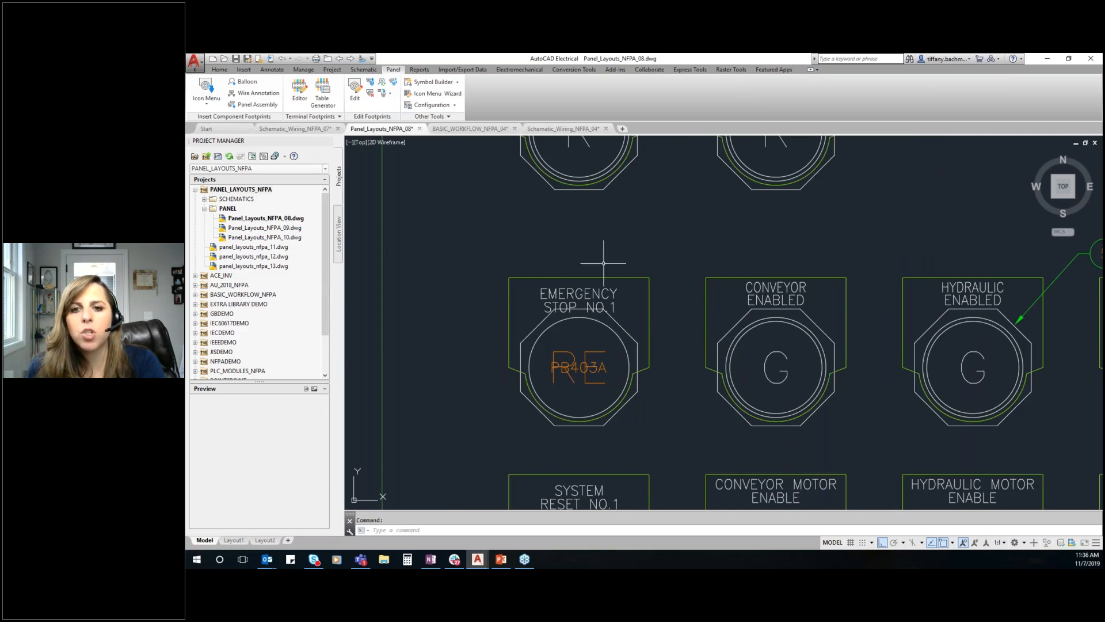
{"action": "left_click", "coordinate": [593, 303]}
{"action": "scroll", "coordinate": [593, 296], "scroll_direction": "up", "scroll_amount": 2}
{"action": "right_click", "coordinate": [593, 301]}
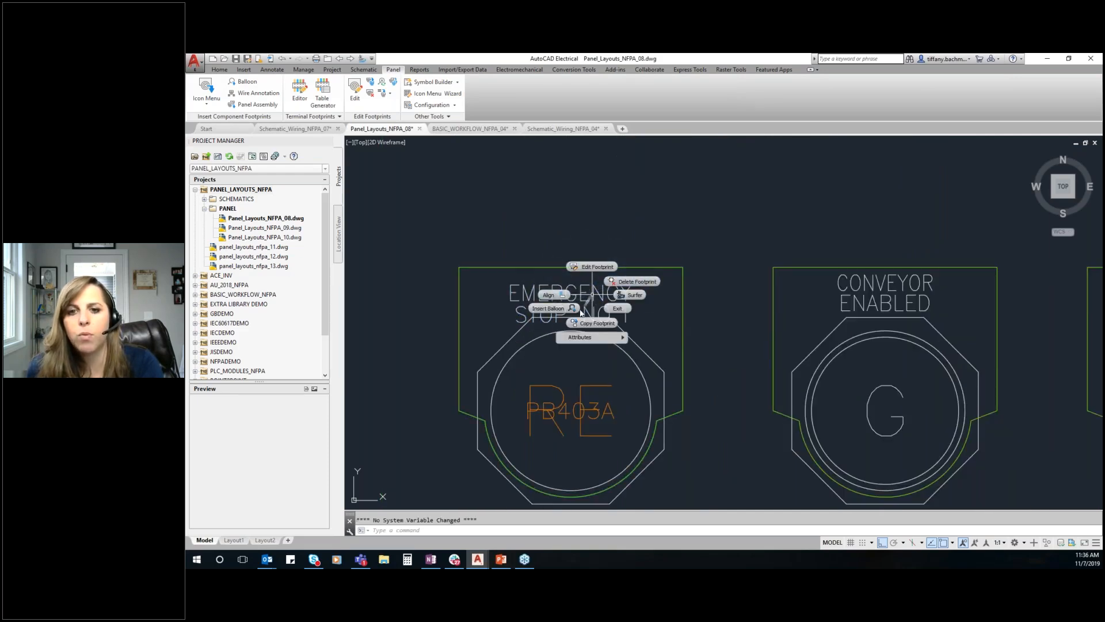
{"action": "mouse_move", "coordinate": [615, 338]}
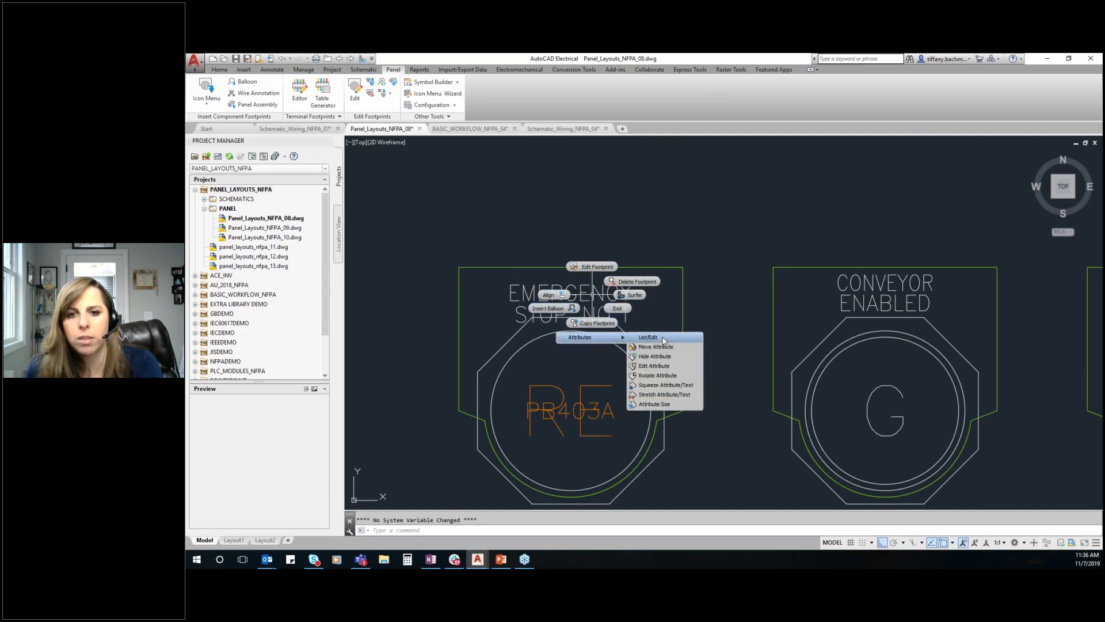
{"action": "left_click", "coordinate": [656, 340]}
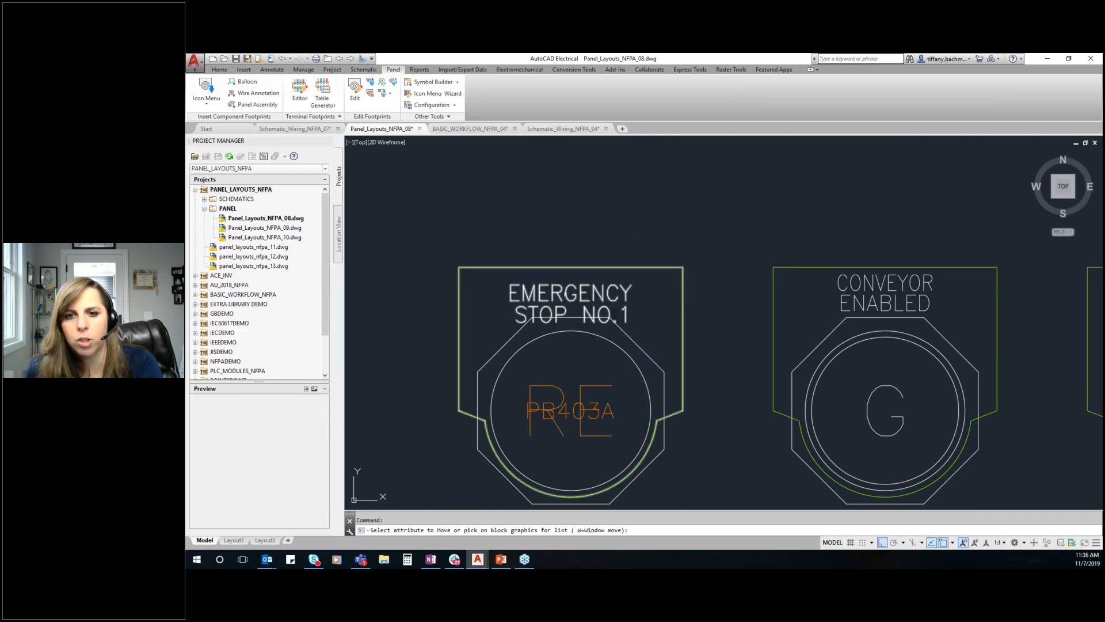
{"action": "left_click", "coordinate": [565, 294]}
{"action": "left_click", "coordinate": [567, 314]}
{"action": "right_click", "coordinate": [644, 309]}
{"action": "left_click", "coordinate": [644, 309]}
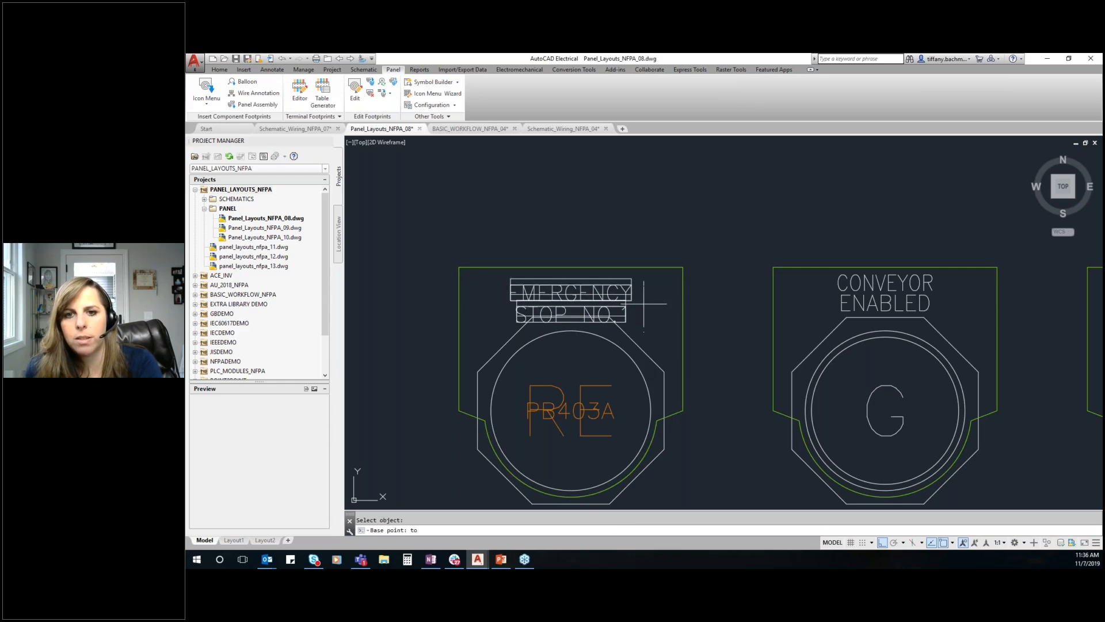
{"action": "left_click", "coordinate": [644, 294]}
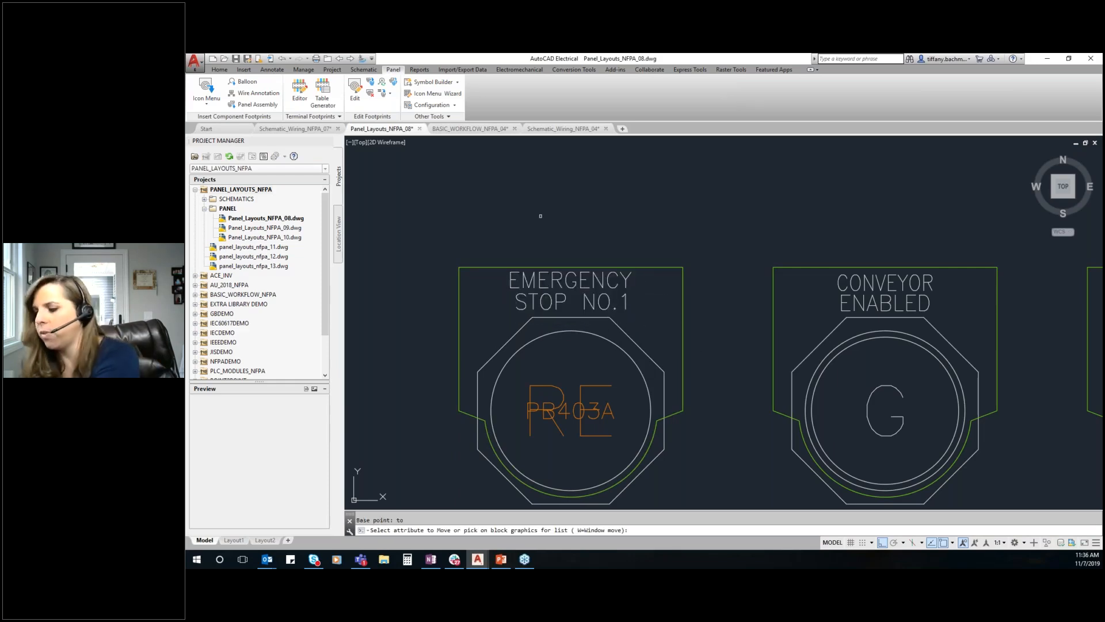
{"action": "key", "text": "Escape"}
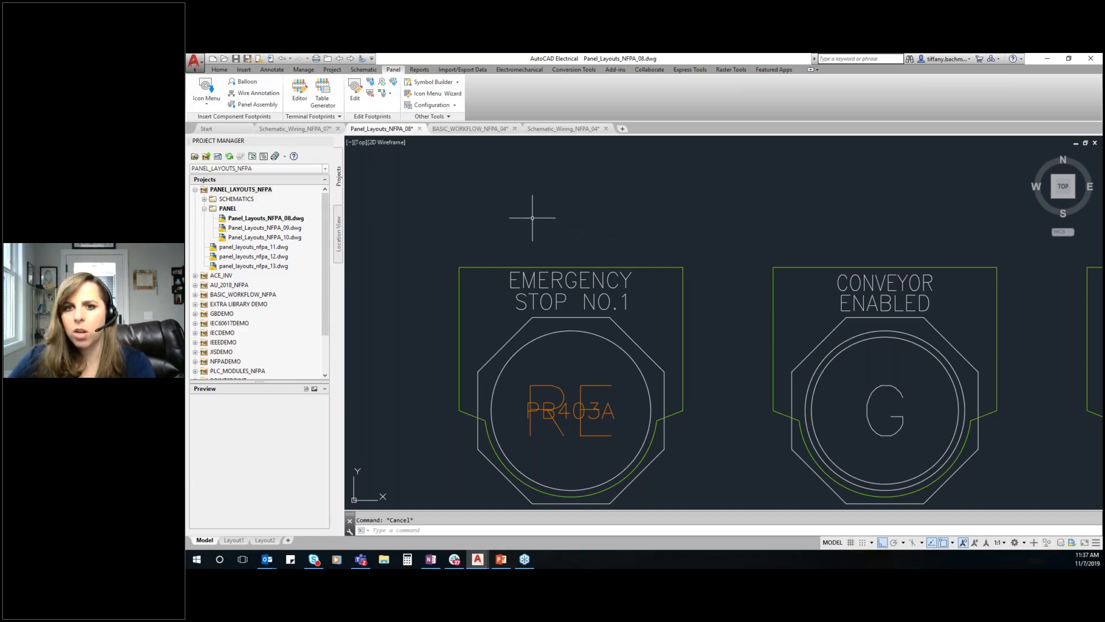
Switch to drawing BASIC_WORKFLOW_NFPA_04 and activate the BASIC_WORKFLOW_NFPA project
{"action": "scroll", "coordinate": [532, 219], "scroll_direction": "down", "scroll_amount": 6}
{"action": "mouse_move", "coordinate": [723, 197]}
{"action": "middle_mouse_down"}
{"action": "mouse_move", "coordinate": [674, 299]}
{"action": "mouse_move", "coordinate": [657, 275]}
{"action": "middle_mouse_up"}
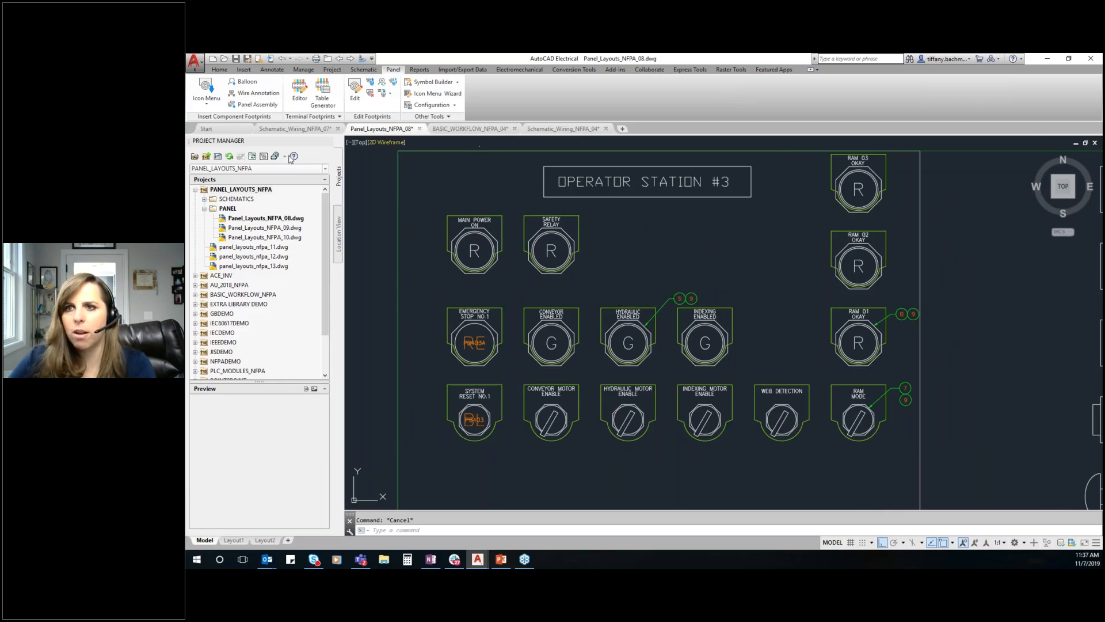
{"action": "left_click", "coordinate": [453, 129]}
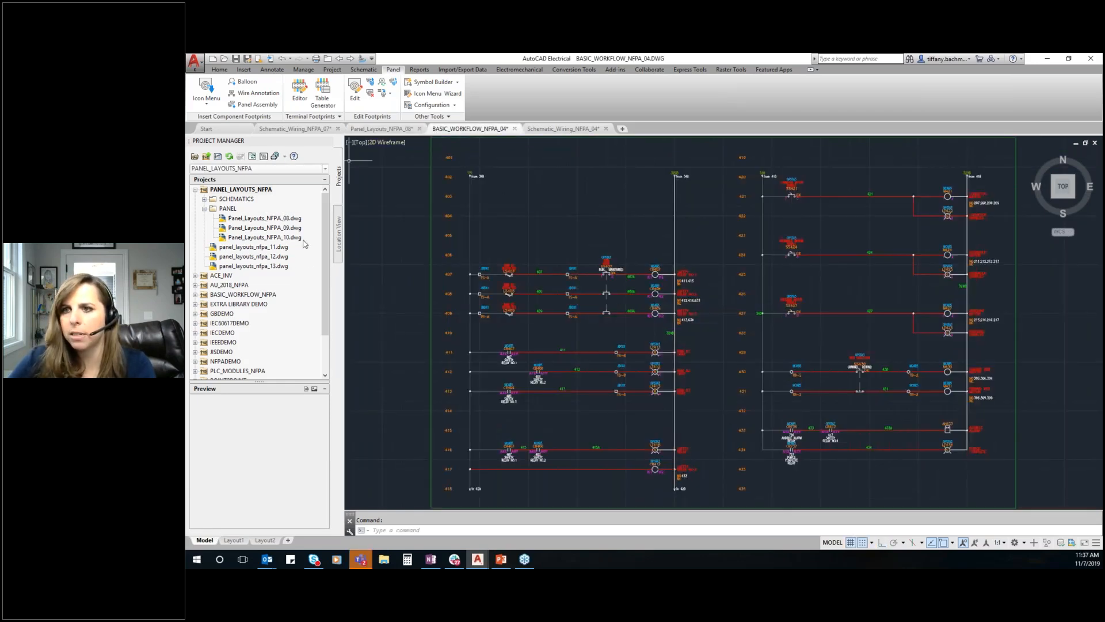
{"action": "scroll", "coordinate": [325, 240], "scroll_direction": "down", "scroll_amount": 2}
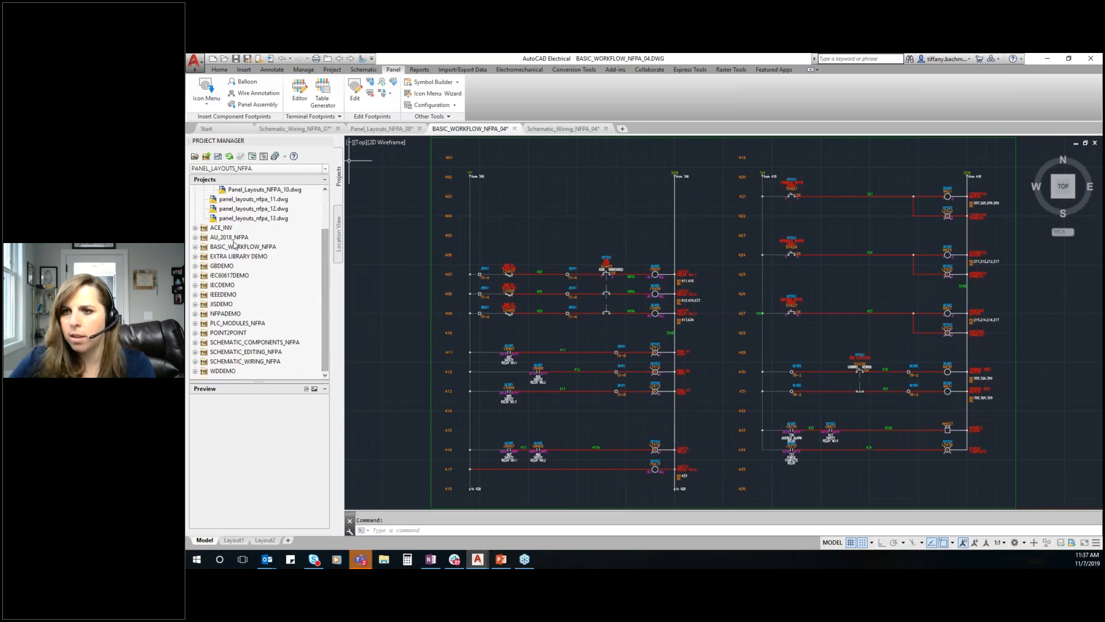
{"action": "right_click", "coordinate": [234, 249]}
{"action": "left_click", "coordinate": [249, 255]}
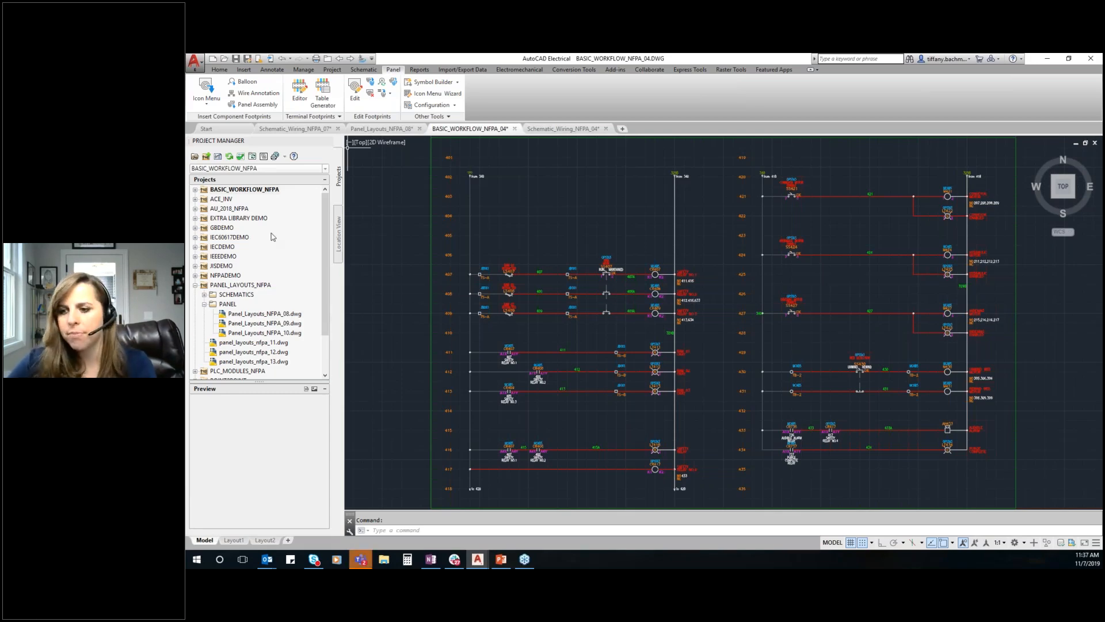
Run a DWG Audit on the active drawing with all checks enabled, including marking wires in red, and close the audit report
{"action": "scroll", "coordinate": [518, 229], "scroll_direction": "down", "scroll_amount": 2}
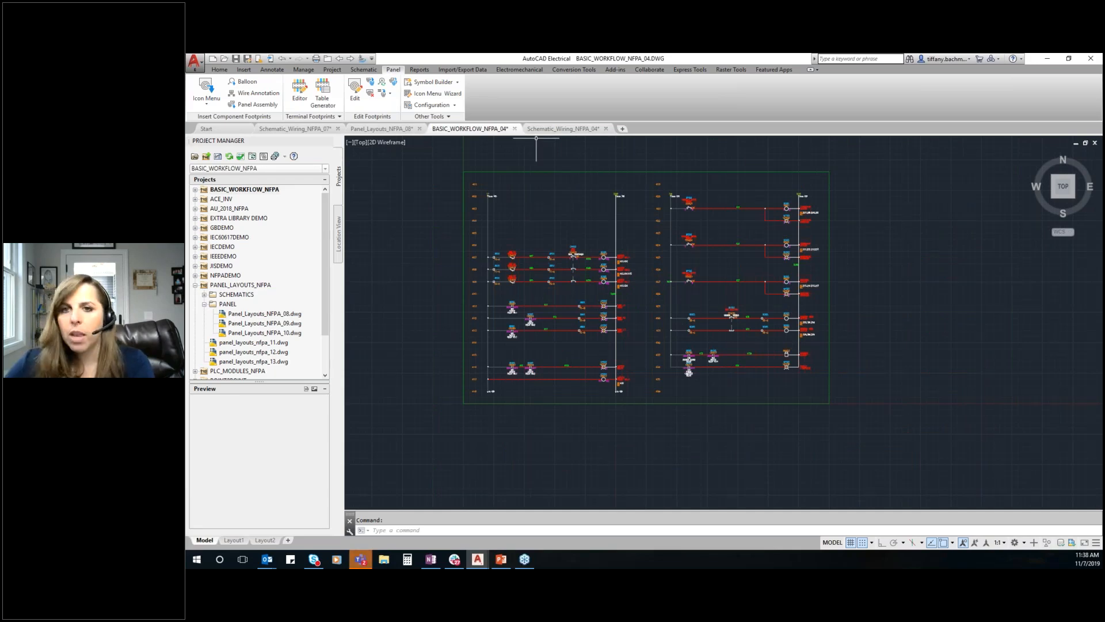
{"action": "left_click", "coordinate": [418, 70]}
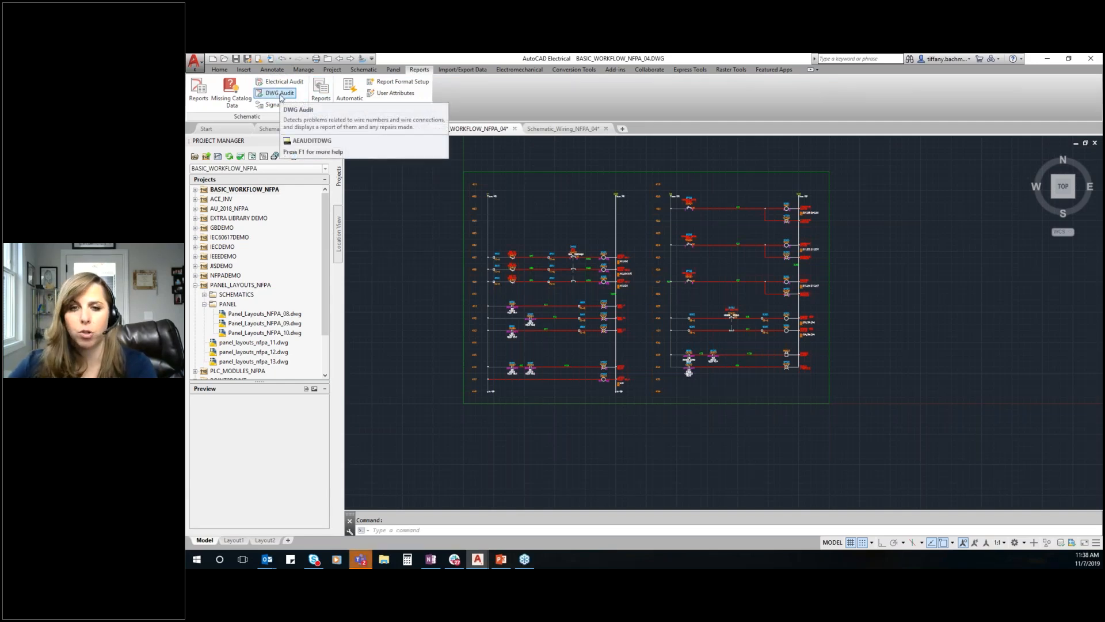
{"action": "left_click", "coordinate": [280, 94]}
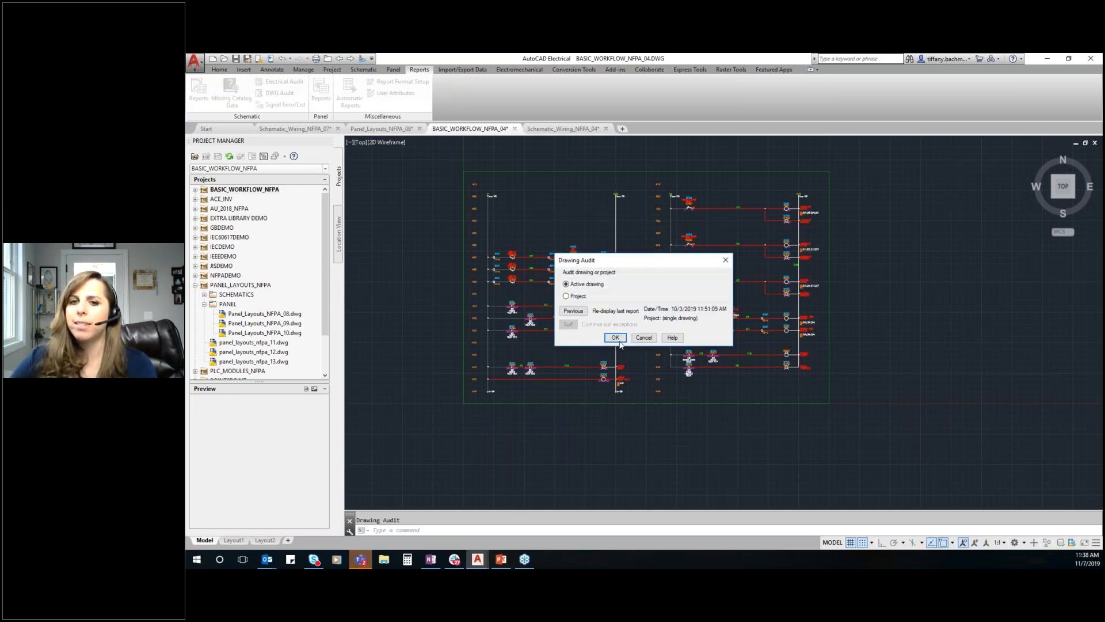
{"action": "left_click", "coordinate": [615, 338]}
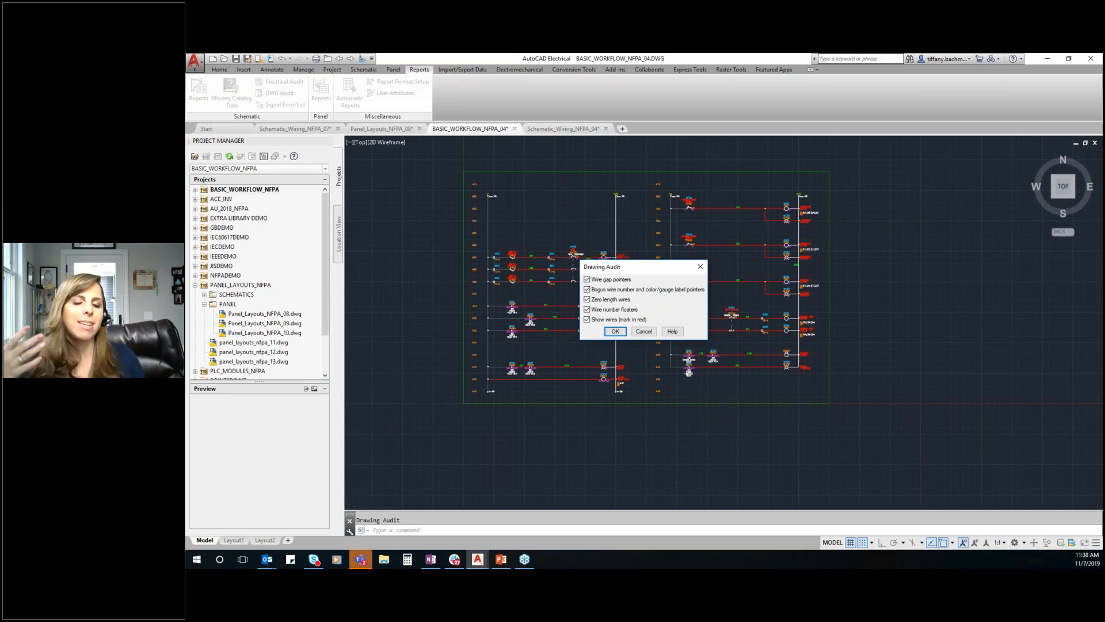
{"action": "left_click", "coordinate": [620, 331]}
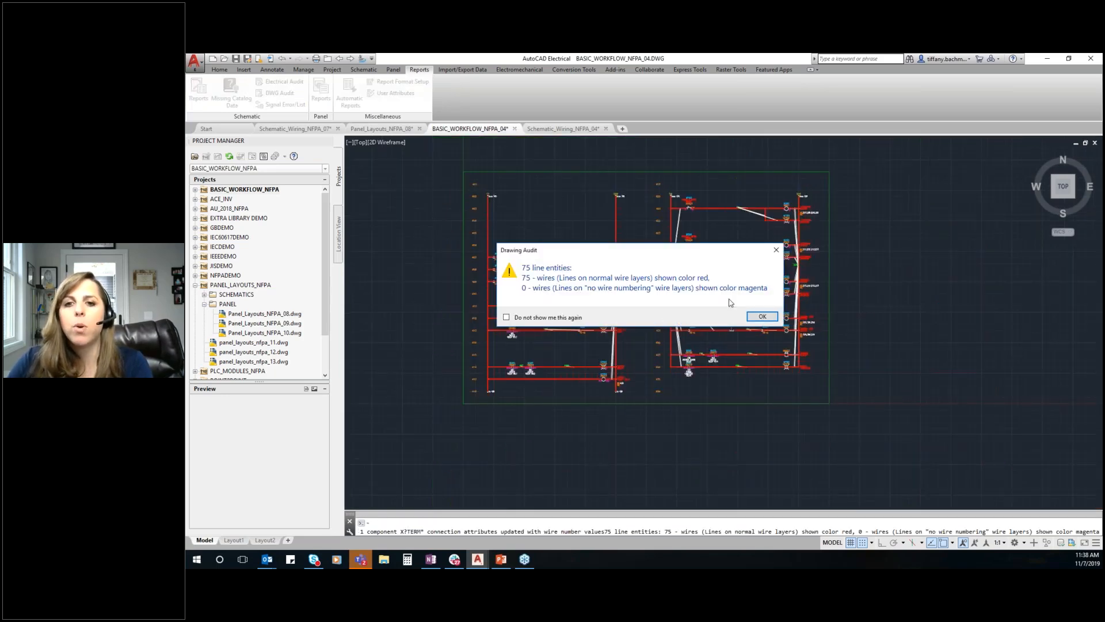
{"action": "left_click", "coordinate": [762, 318]}
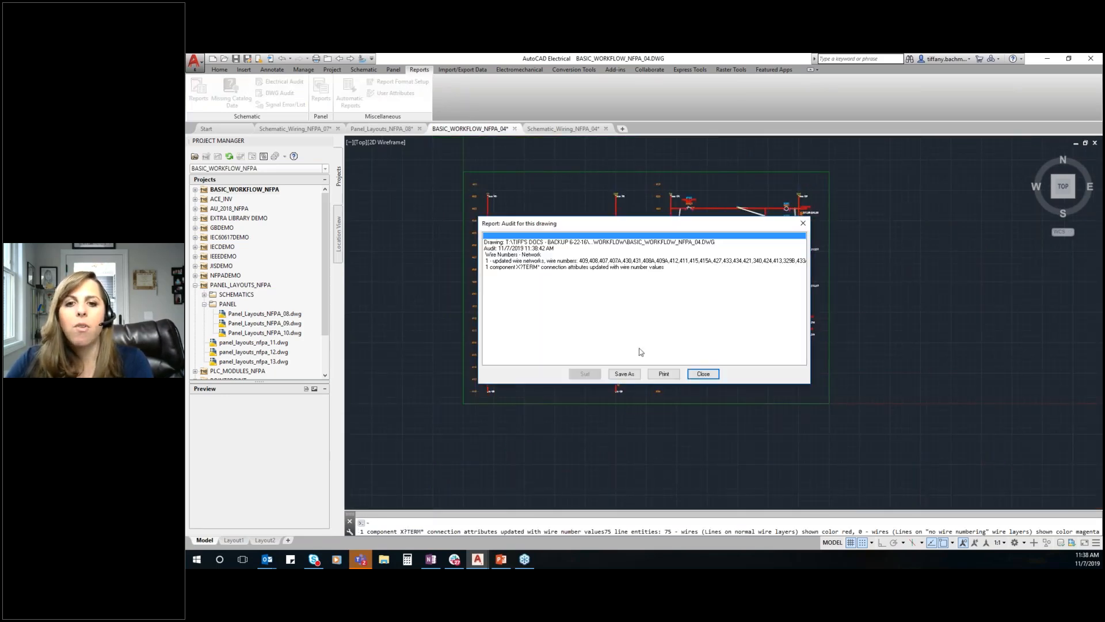
{"action": "left_click", "coordinate": [702, 374]}
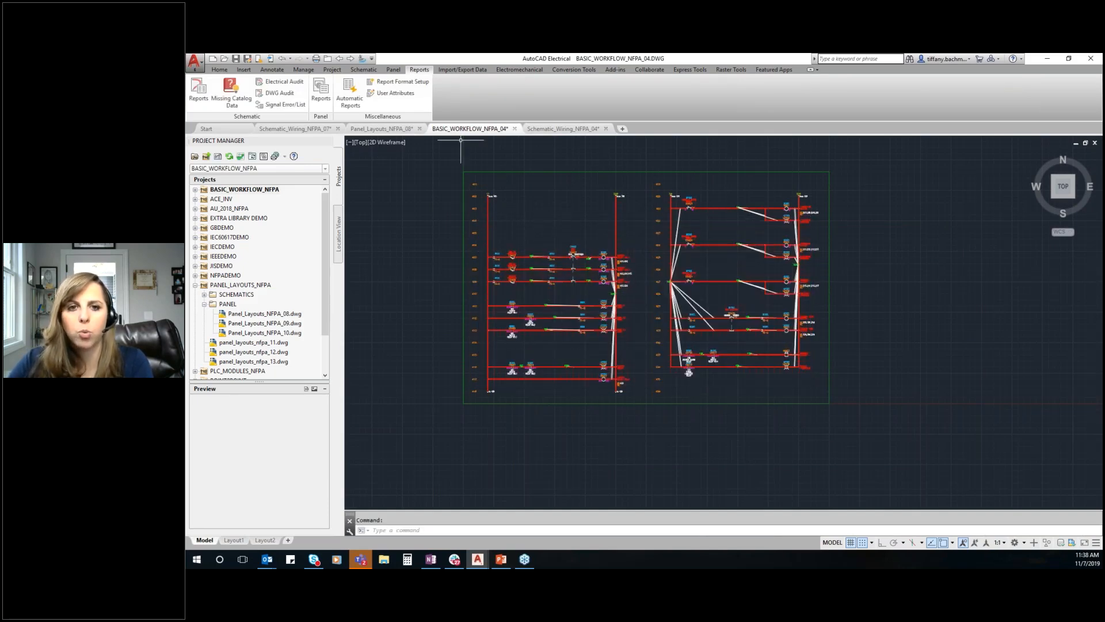
Run an Electrical Audit on the whole BASIC_WORKFLOW_NFPA project and expand its issue details
{"action": "scroll", "coordinate": [663, 243], "scroll_direction": "down", "scroll_amount": 1}
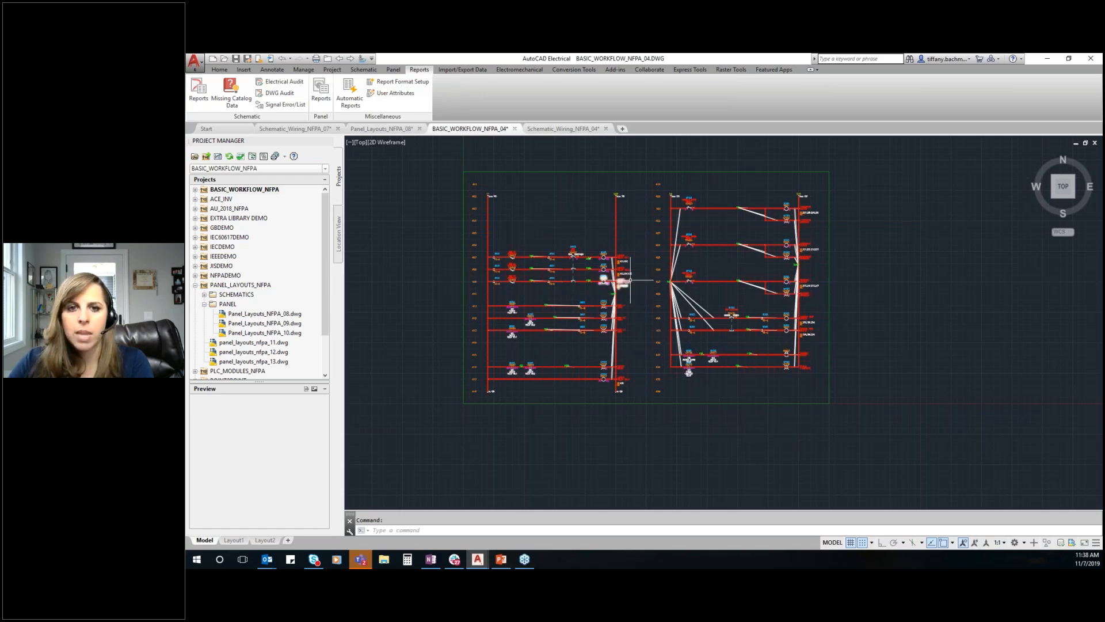
{"action": "scroll", "coordinate": [575, 259], "scroll_direction": "up", "scroll_amount": 3}
{"action": "scroll", "coordinate": [581, 273], "scroll_direction": "down", "scroll_amount": 4}
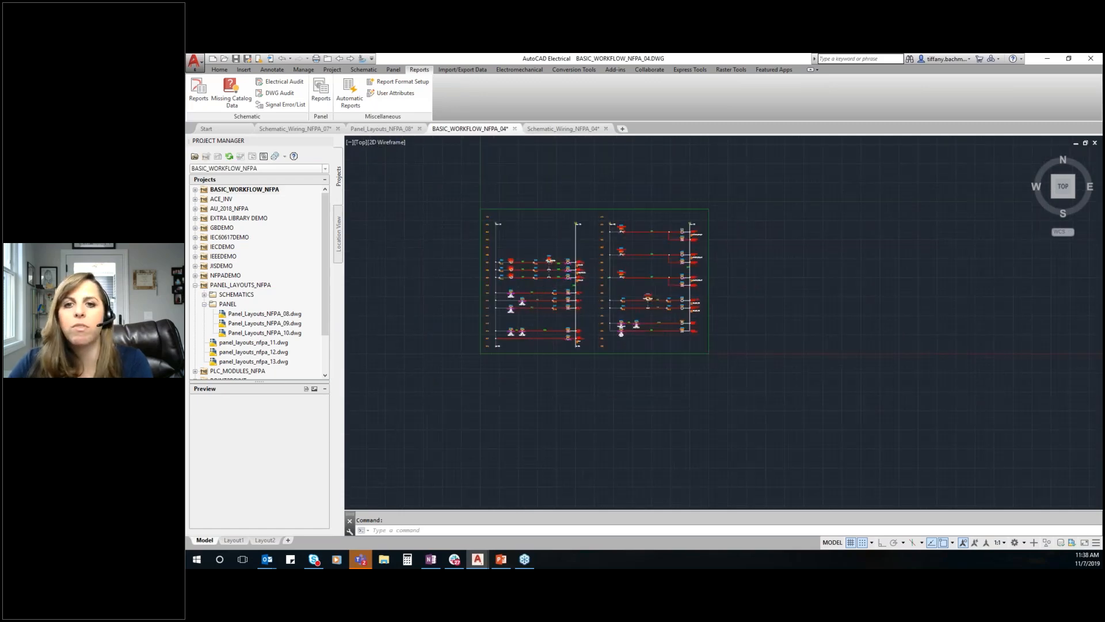
{"action": "scroll", "coordinate": [581, 272], "scroll_direction": "up", "scroll_amount": 6}
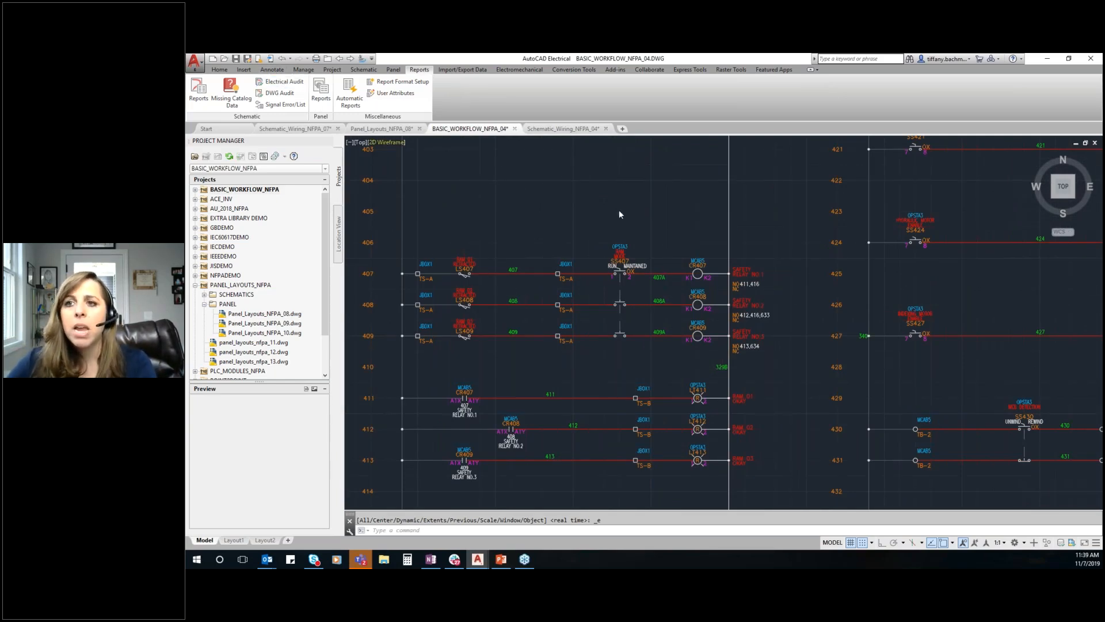
{"action": "left_click", "coordinate": [282, 81]}
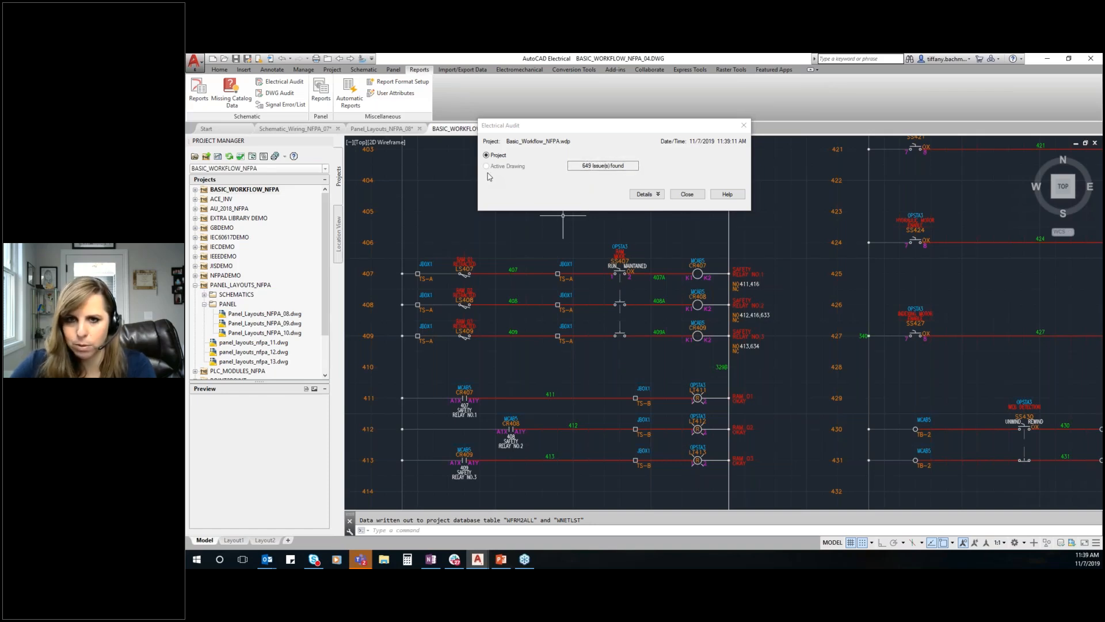
{"action": "left_click", "coordinate": [644, 194]}
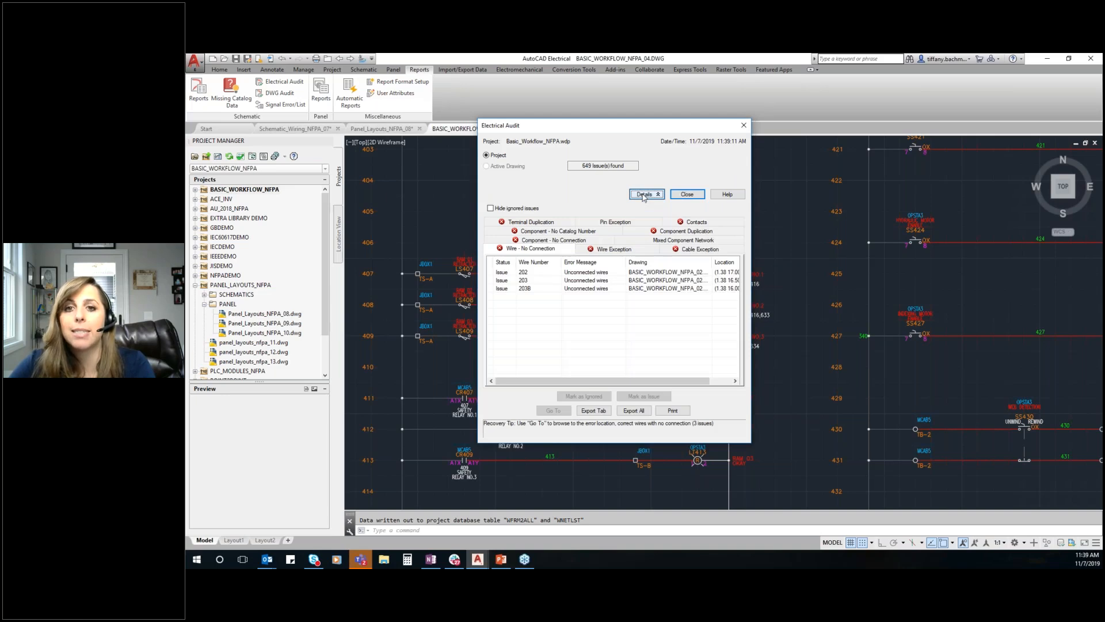
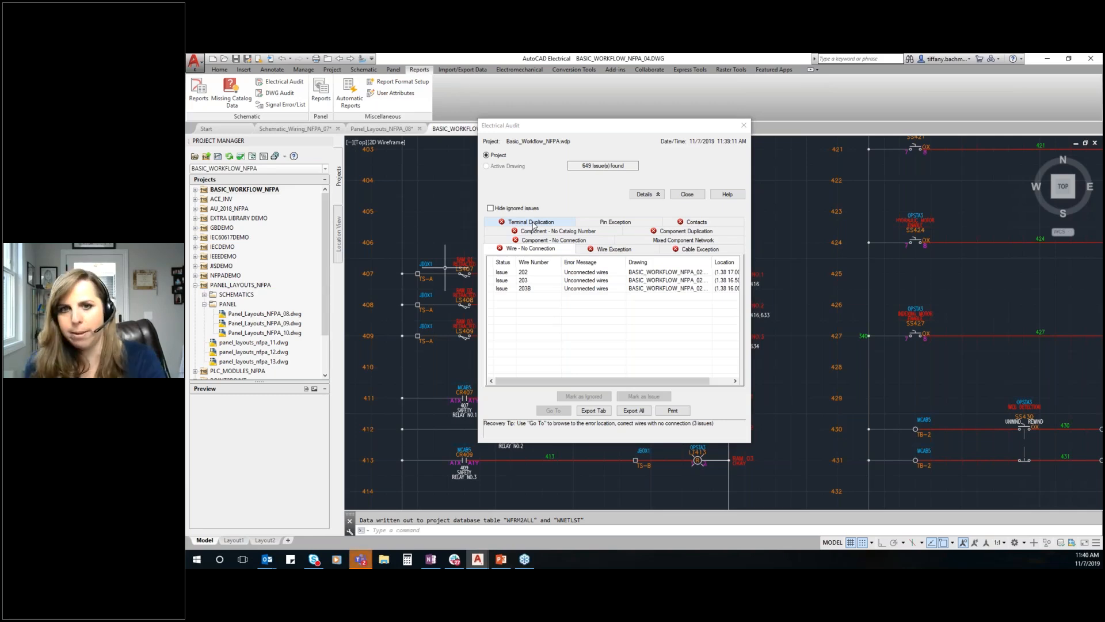
Go to the unconnected wire 202 listed under Wire - No Connection and inspect the main breaker wiring around it
{"action": "double_click", "coordinate": [591, 275]}
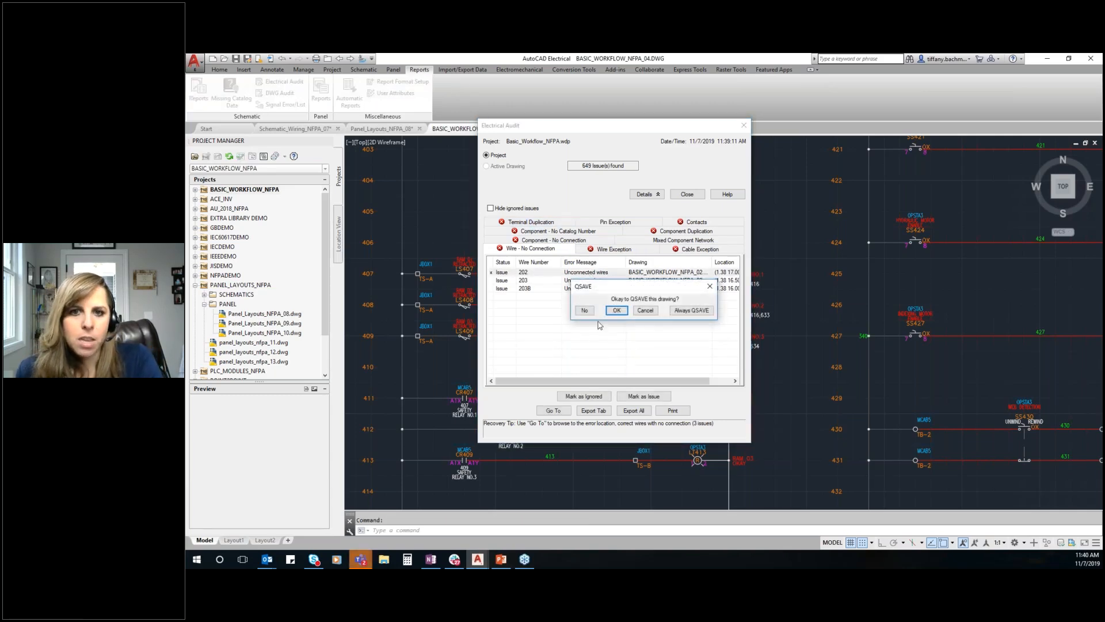
{"action": "left_click", "coordinate": [645, 311]}
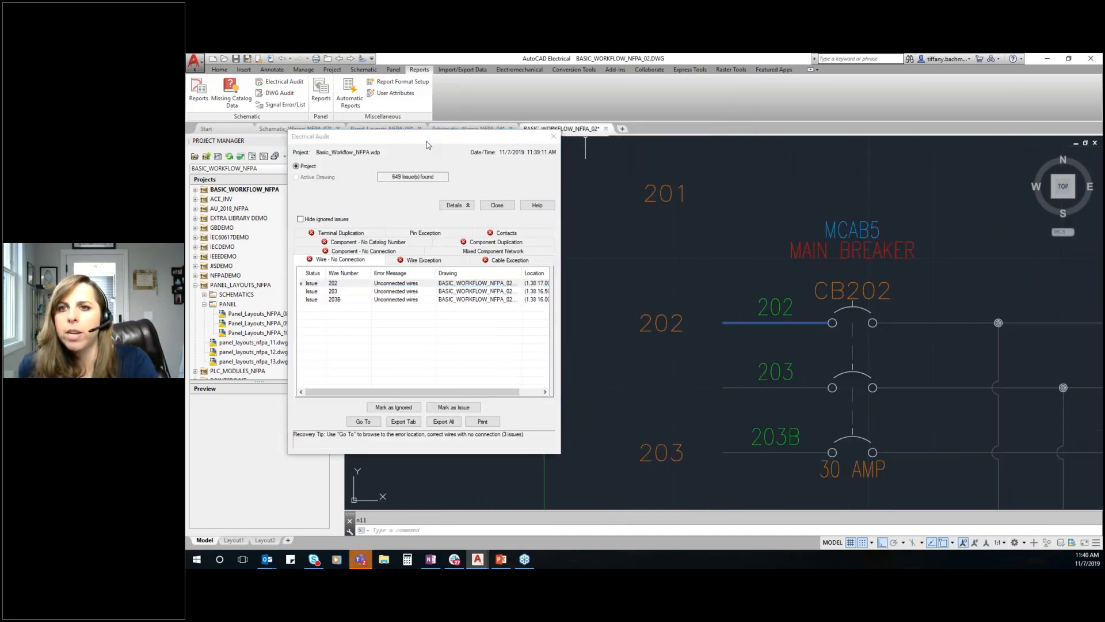
{"action": "mouse_move", "coordinate": [447, 135]}
{"action": "left_mouse_down"}
{"action": "mouse_move", "coordinate": [256, 156]}
{"action": "mouse_move", "coordinate": [319, 147]}
{"action": "mouse_move", "coordinate": [187, 151]}
{"action": "mouse_move", "coordinate": [508, 141]}
{"action": "mouse_move", "coordinate": [459, 145]}
{"action": "mouse_move", "coordinate": [390, 117]}
{"action": "left_mouse_up"}
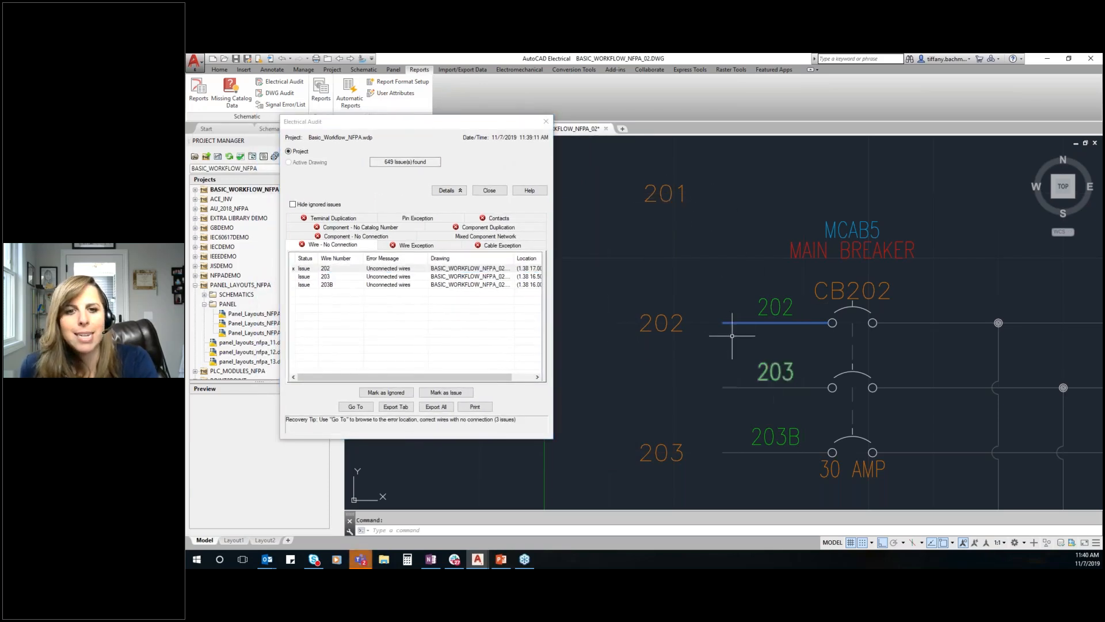
{"action": "scroll", "coordinate": [706, 317], "scroll_direction": "down", "scroll_amount": 2}
{"action": "middle_click_drag", "start_coordinate": [706, 318], "coordinate": [671, 214]}
{"action": "scroll", "coordinate": [670, 208], "scroll_direction": "up", "scroll_amount": 2}
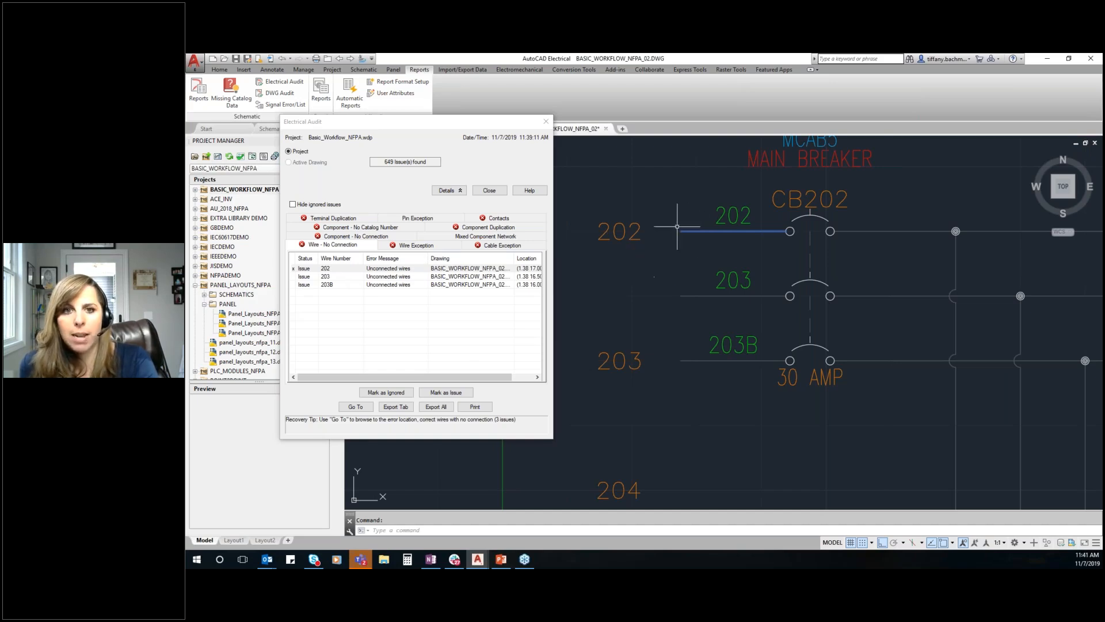
{"action": "scroll", "coordinate": [653, 248], "scroll_direction": "down", "scroll_amount": 8}
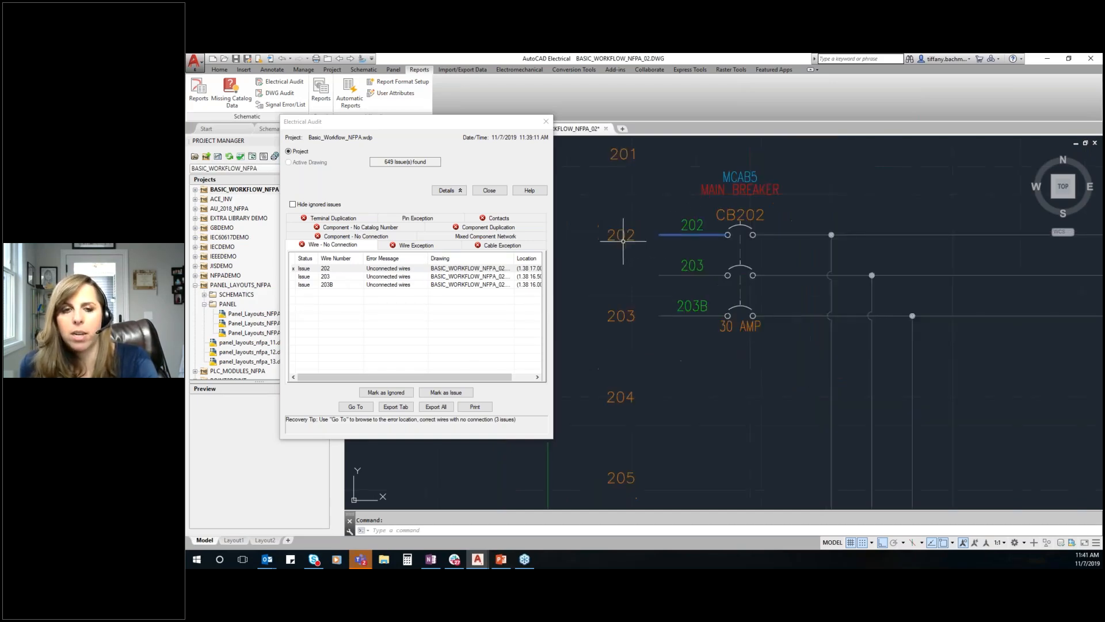
{"action": "scroll", "coordinate": [661, 243], "scroll_direction": "up", "scroll_amount": 10}
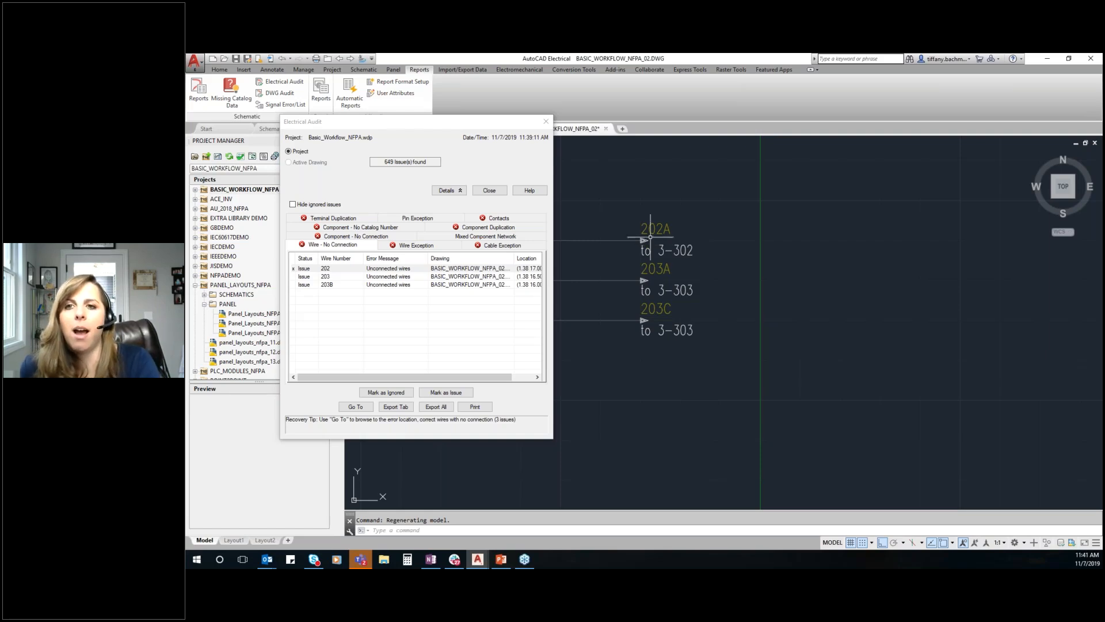
Look through the whole list of Component - No Catalog Number issues in the Electrical Audit
{"action": "left_click_drag", "start_coordinate": [518, 121], "coordinate": [668, 117]}
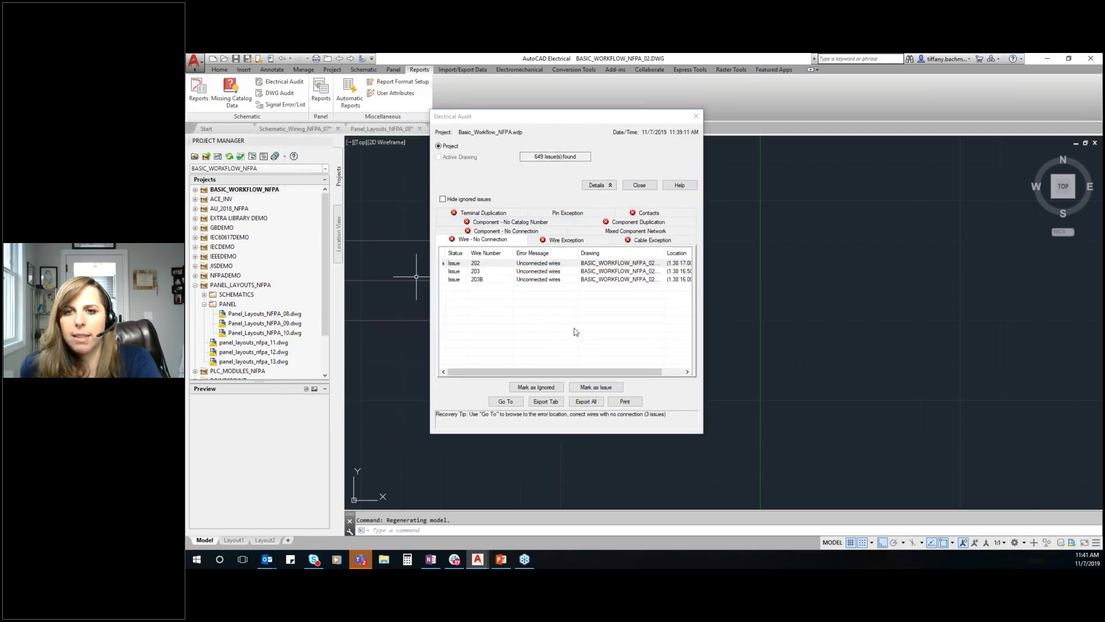
{"action": "left_click", "coordinate": [517, 223]}
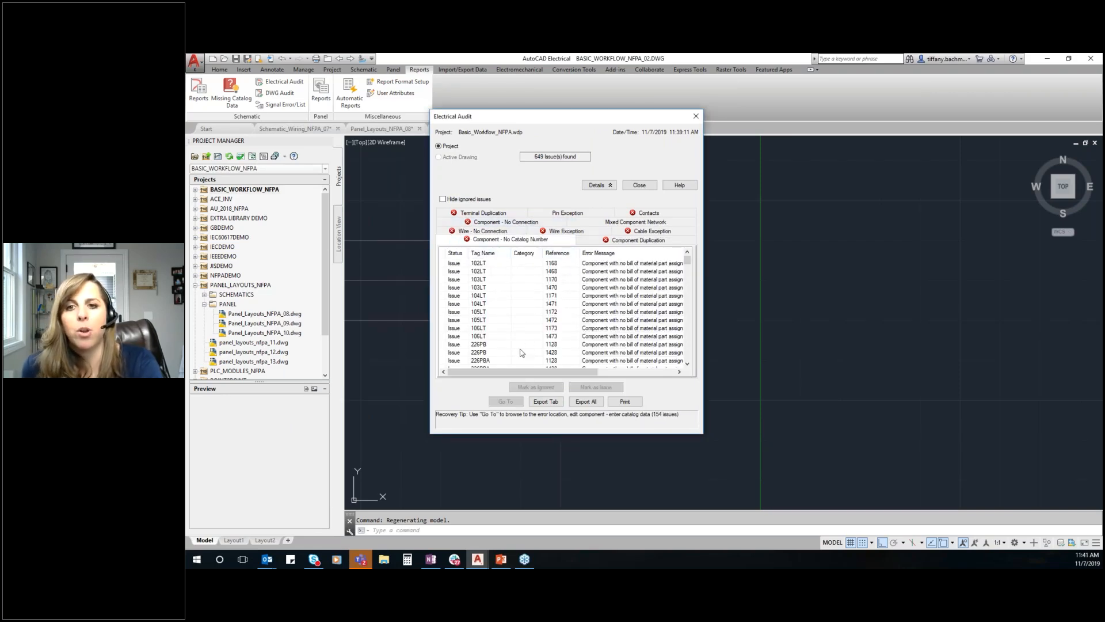
{"action": "left_click_drag", "start_coordinate": [686, 260], "coordinate": [687, 360]}
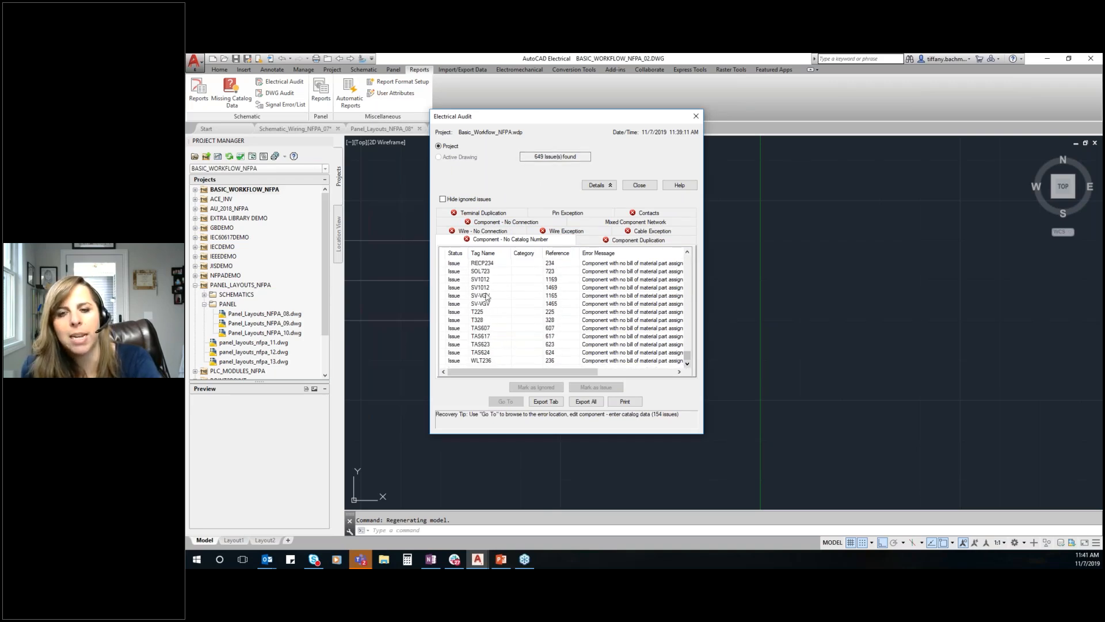
{"action": "left_click_drag", "start_coordinate": [687, 361], "coordinate": [706, 256]}
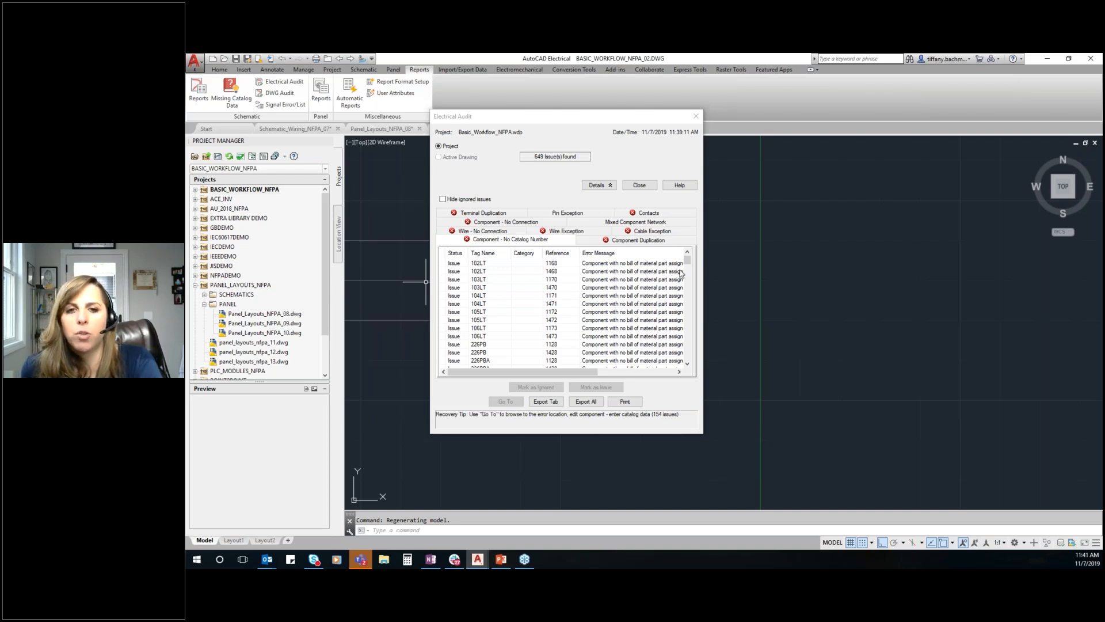
Go to component 102LT from the missing catalog number issues and check its component data without changing it
{"action": "left_click", "coordinate": [485, 263]}
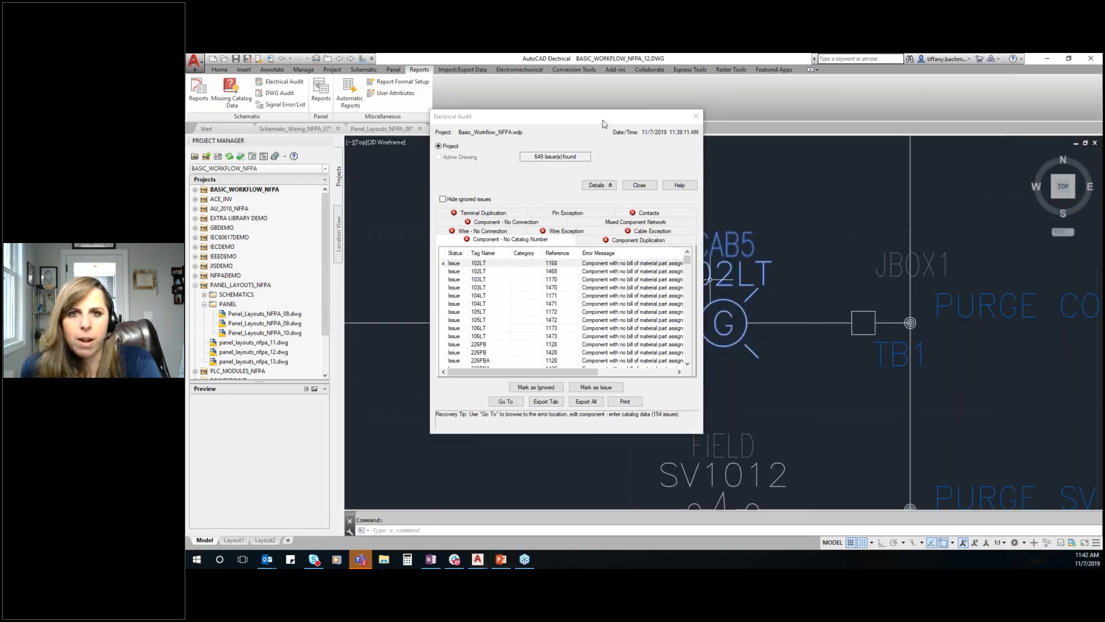
{"action": "left_click_drag", "start_coordinate": [604, 123], "coordinate": [542, 123]}
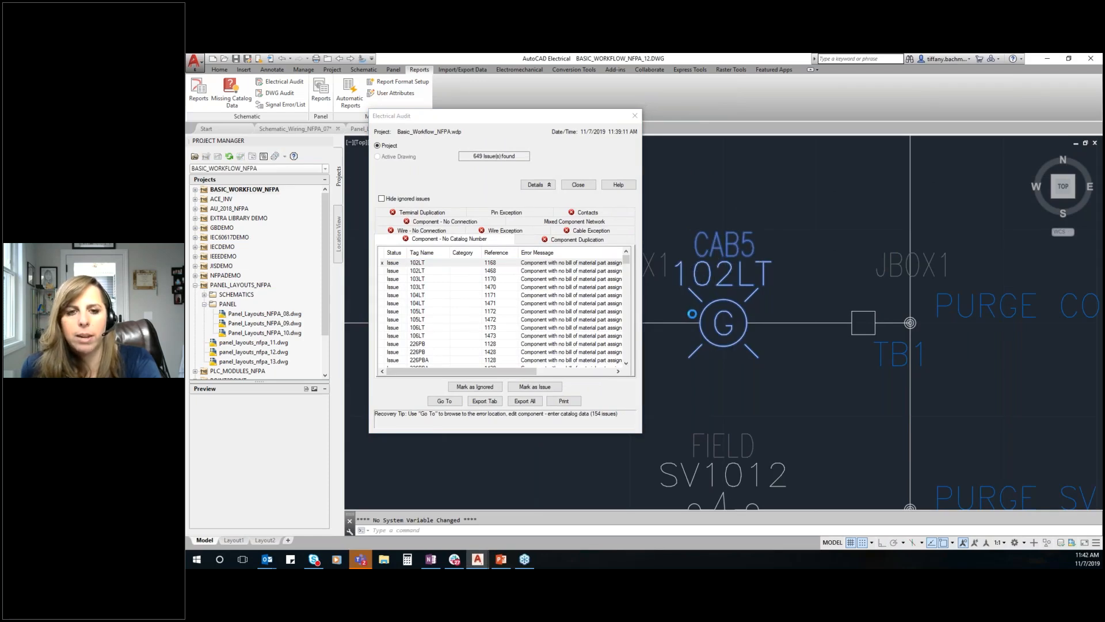
{"action": "double_click", "coordinate": [692, 313]}
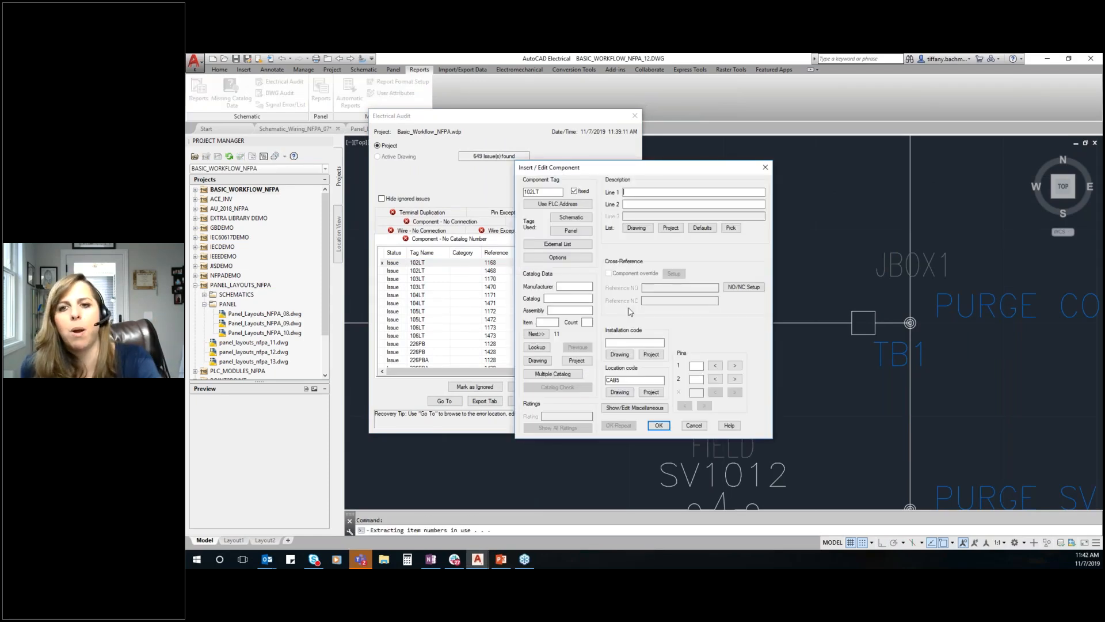
{"action": "left_click", "coordinate": [692, 426]}
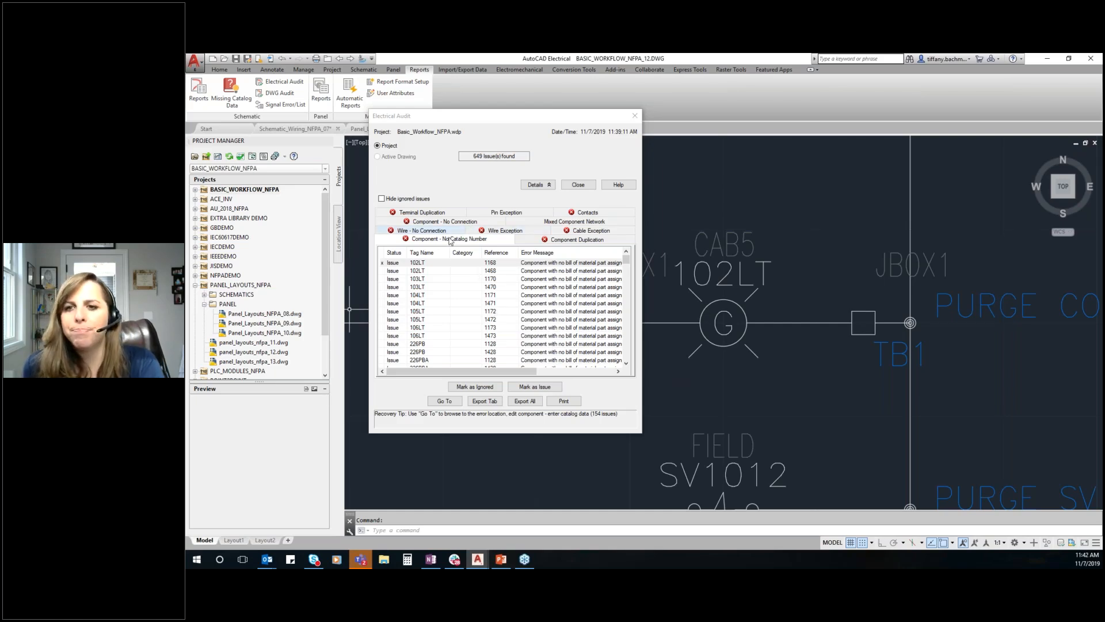
Review the Contacts issues and close the Electrical Audit
{"action": "left_click", "coordinate": [587, 212]}
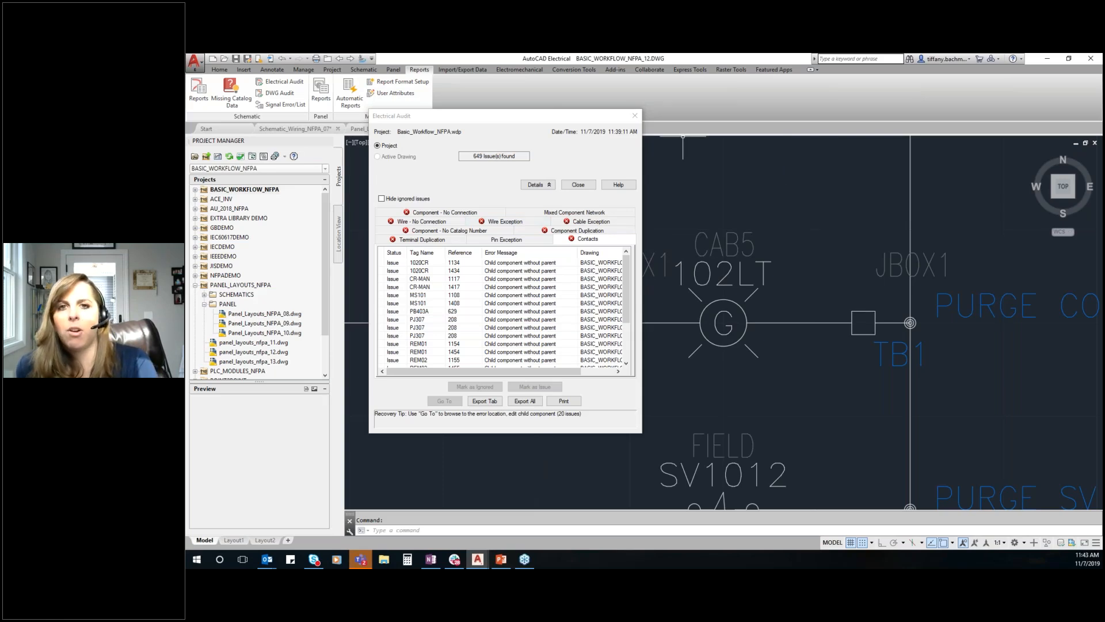
{"action": "left_click", "coordinate": [635, 117]}
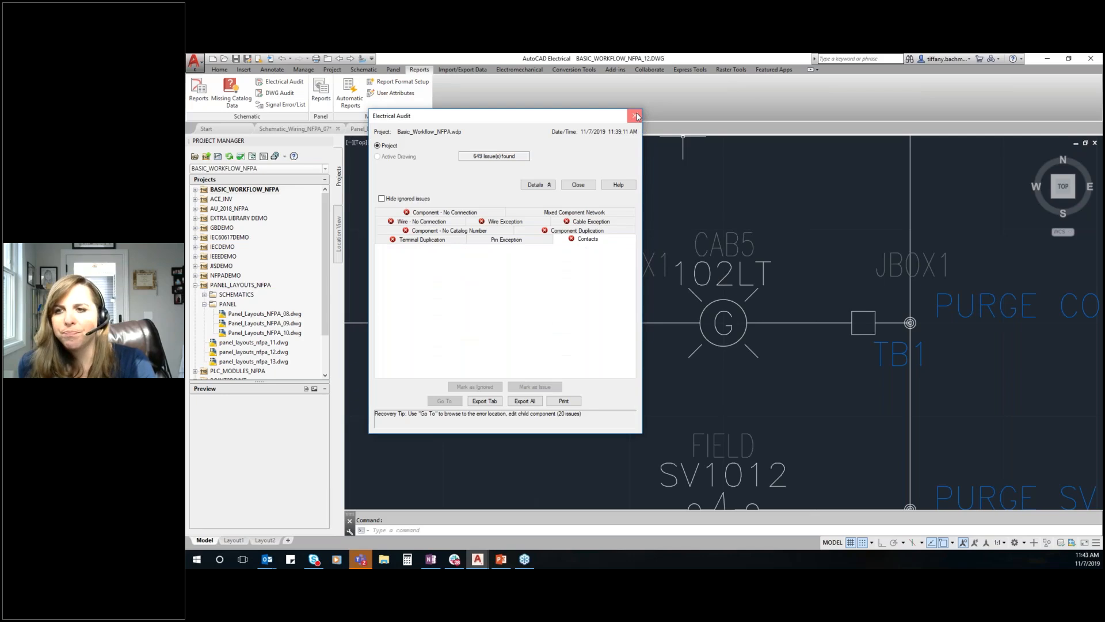
Open the schematic drawing Basic_Workflow_NFPA_04 from the BASIC_WORKFLOW_NFPA project
{"action": "left_click", "coordinate": [196, 189]}
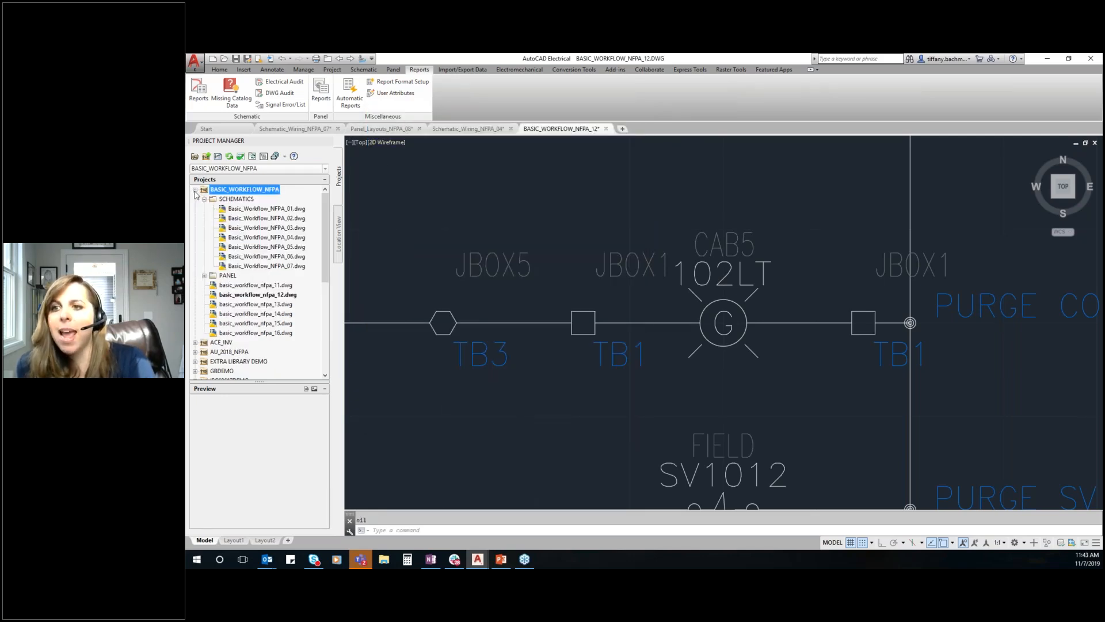
{"action": "double_click", "coordinate": [285, 237]}
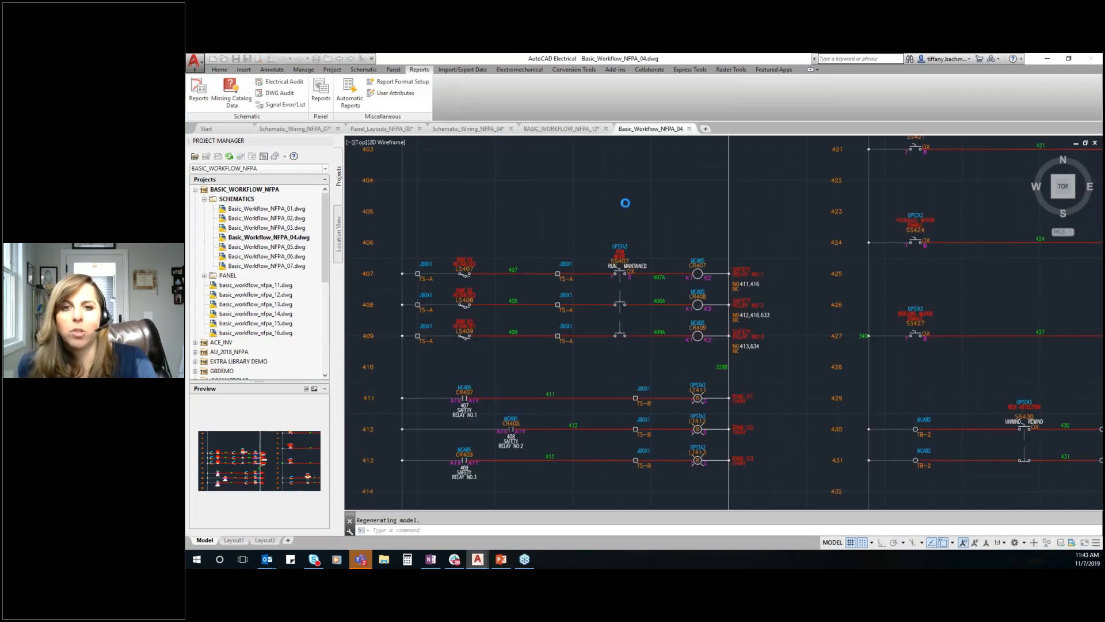
{"action": "scroll", "coordinate": [445, 215], "scroll_direction": "down", "scroll_amount": 4}
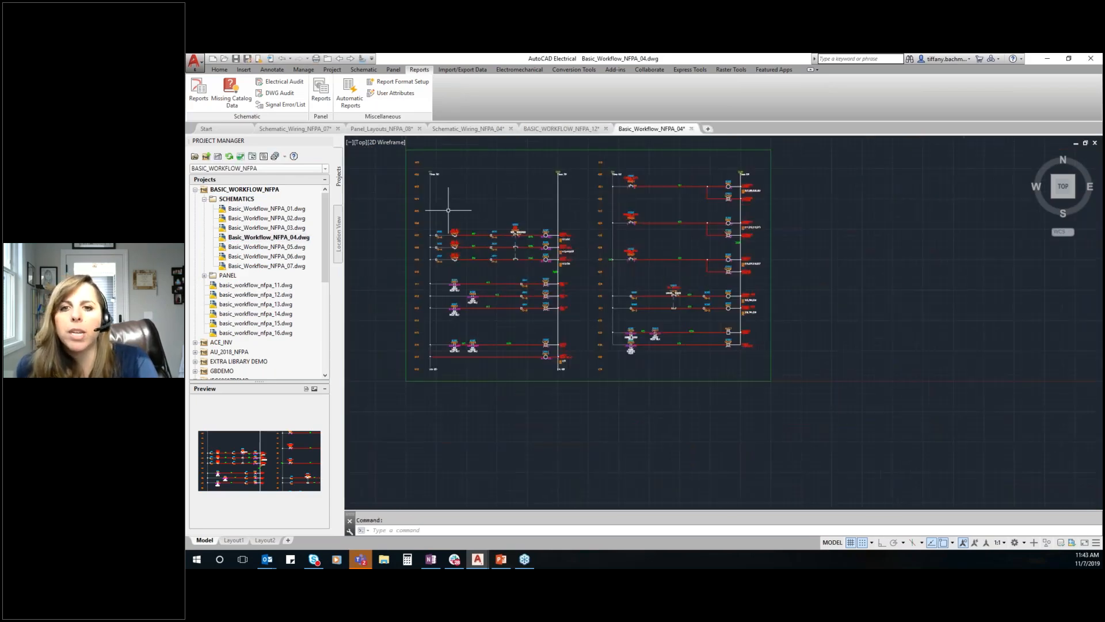
{"action": "scroll", "coordinate": [425, 151], "scroll_direction": "up", "scroll_amount": 2}
Generate the schematic Bill of Material report for all project drawings and check the available file formats for saving it
{"action": "left_click", "coordinate": [199, 87]}
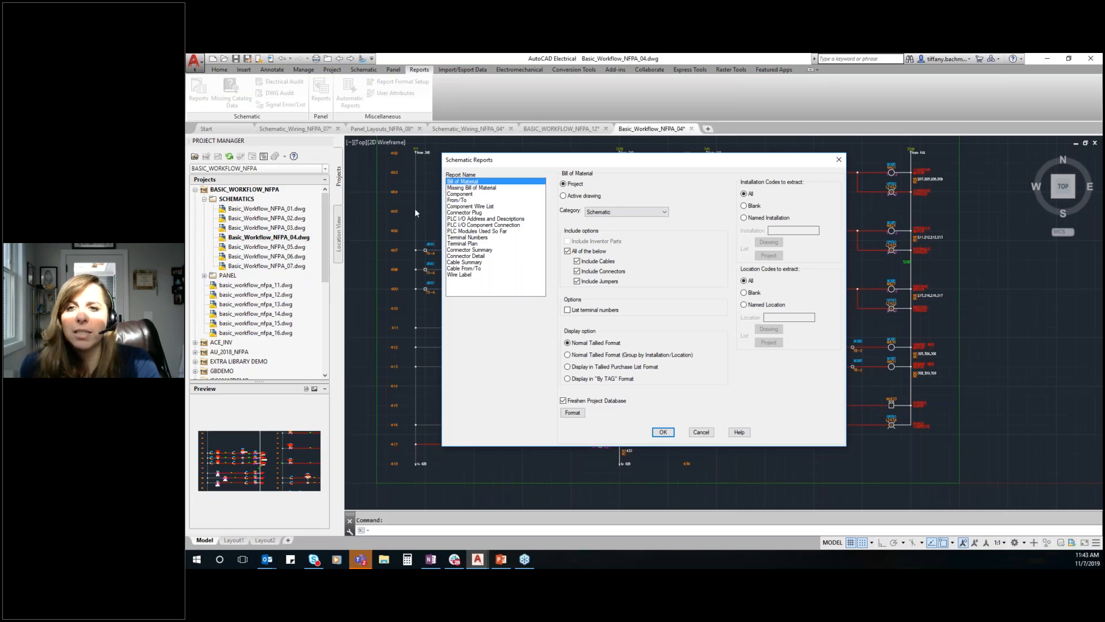
{"action": "left_click", "coordinate": [460, 194]}
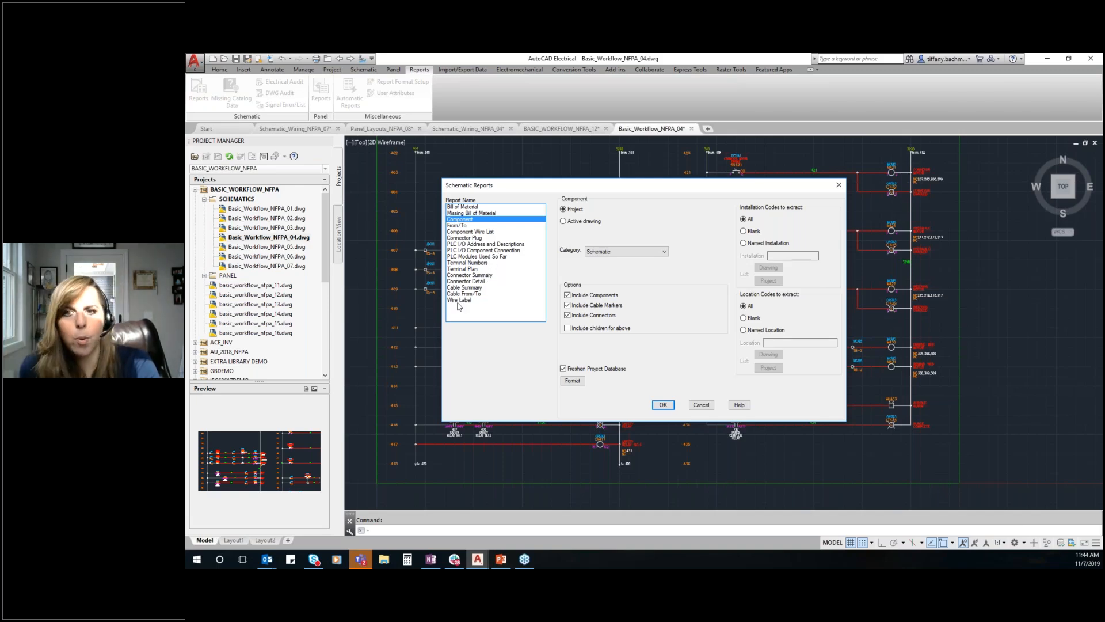
{"action": "left_click", "coordinate": [461, 300]}
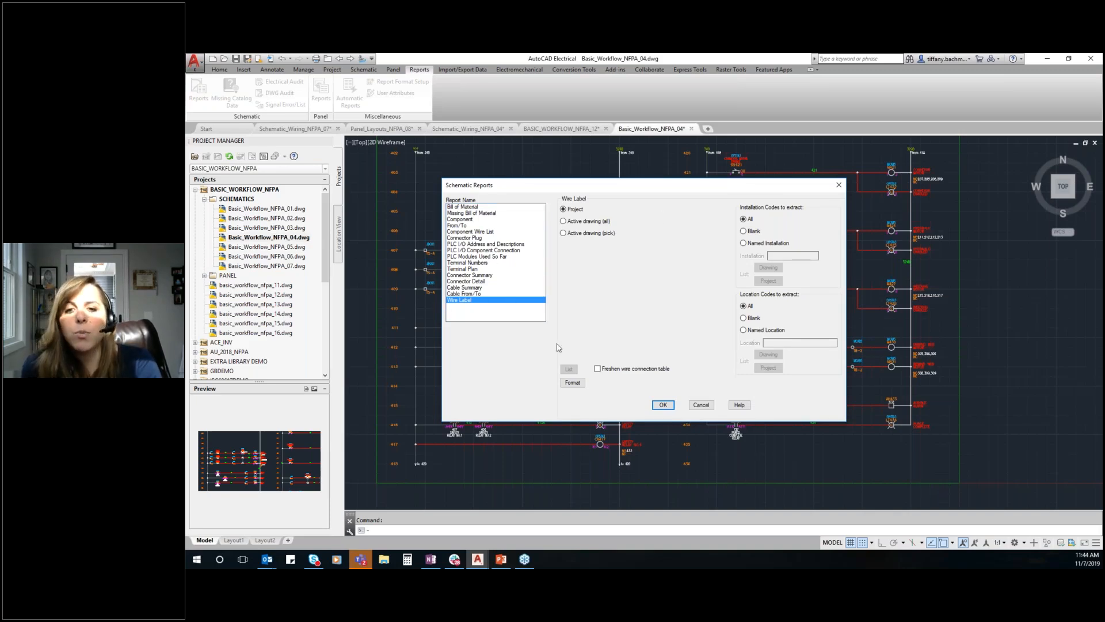
{"action": "left_click", "coordinate": [483, 206]}
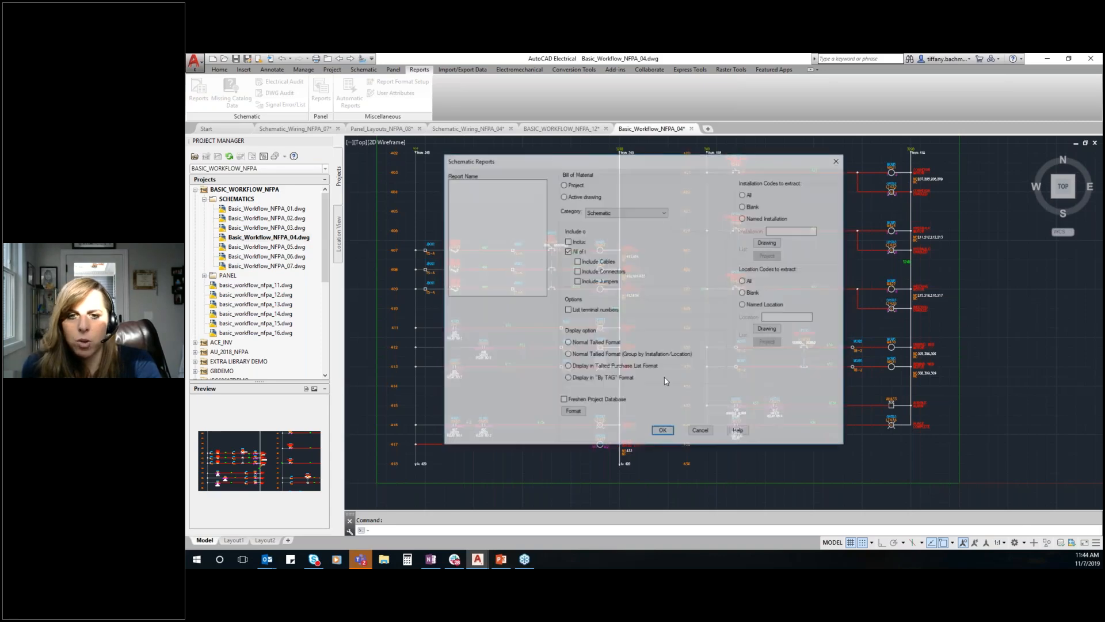
{"action": "left_click", "coordinate": [663, 432]}
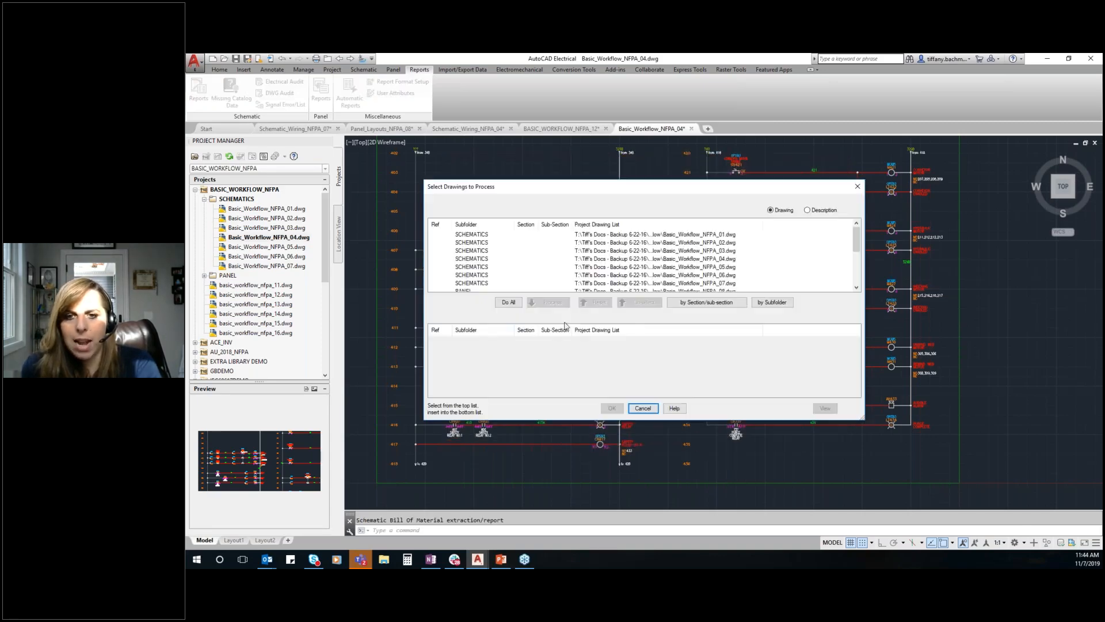
{"action": "left_click", "coordinate": [508, 302]}
{"action": "left_click", "coordinate": [612, 408]}
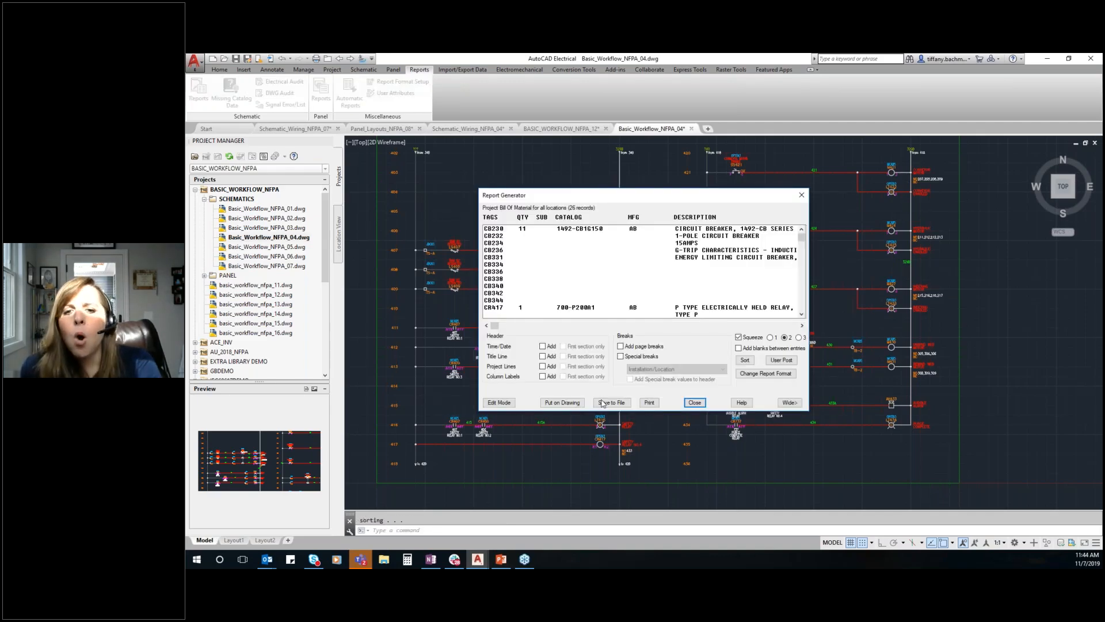
{"action": "left_click", "coordinate": [606, 403]}
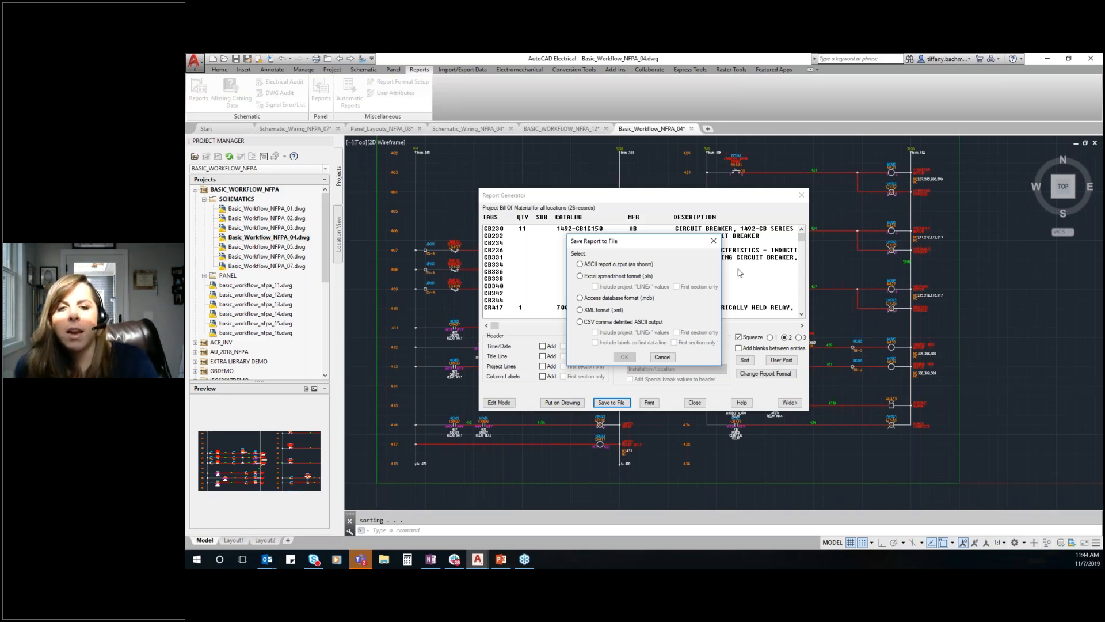
{"action": "left_click", "coordinate": [713, 241]}
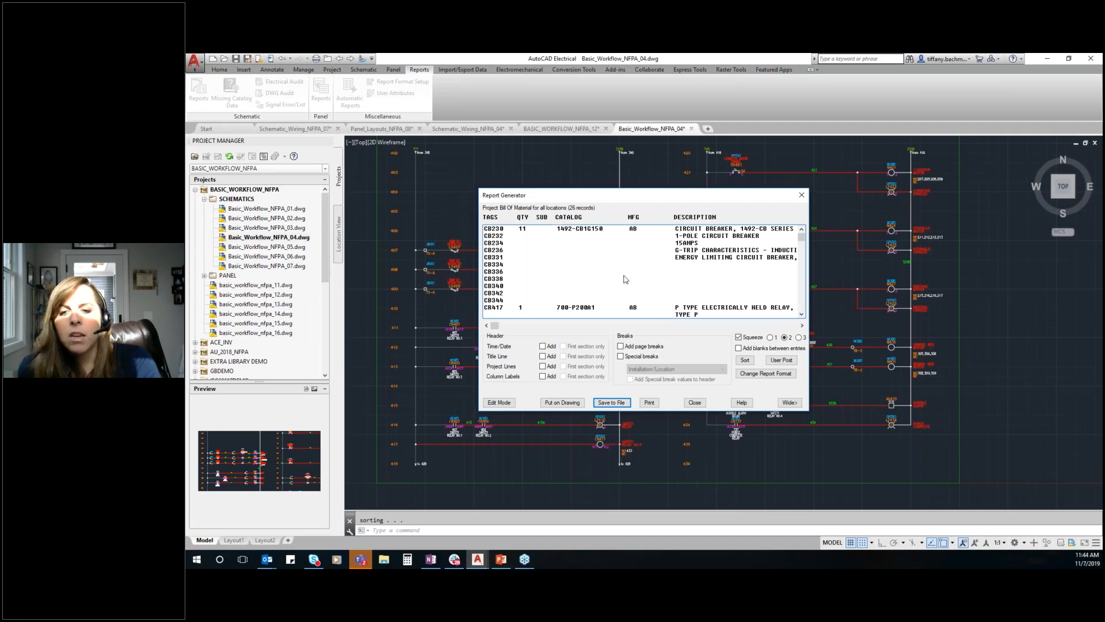
Place the bill of material on the drawing as a table just right of the border, with default table settings, and close the report
{"action": "left_click", "coordinate": [562, 402]}
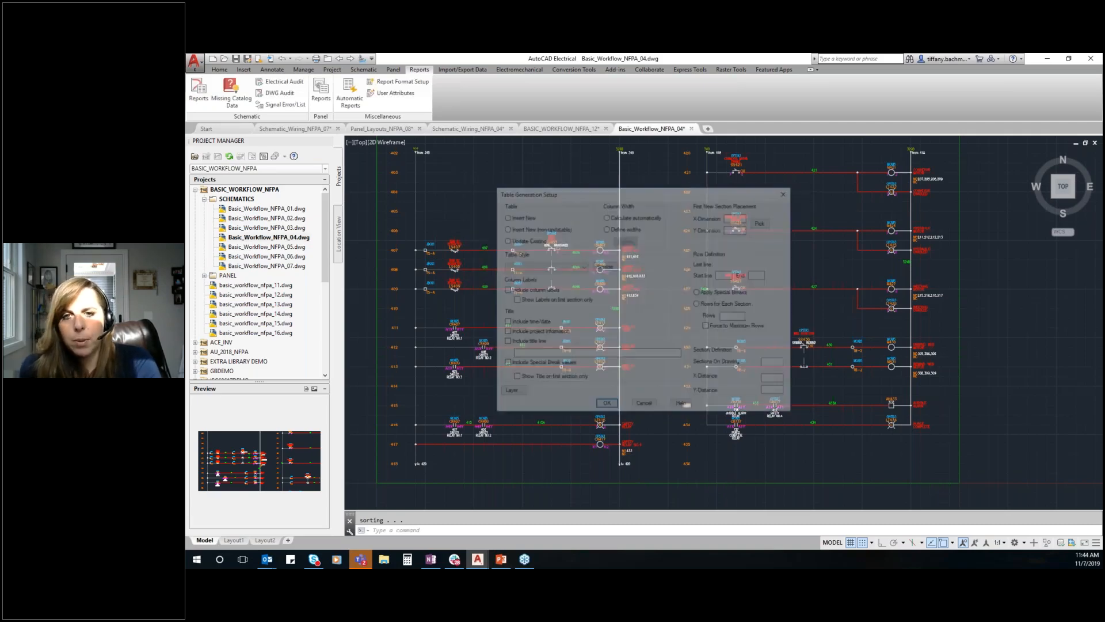
{"action": "left_click", "coordinate": [606, 406]}
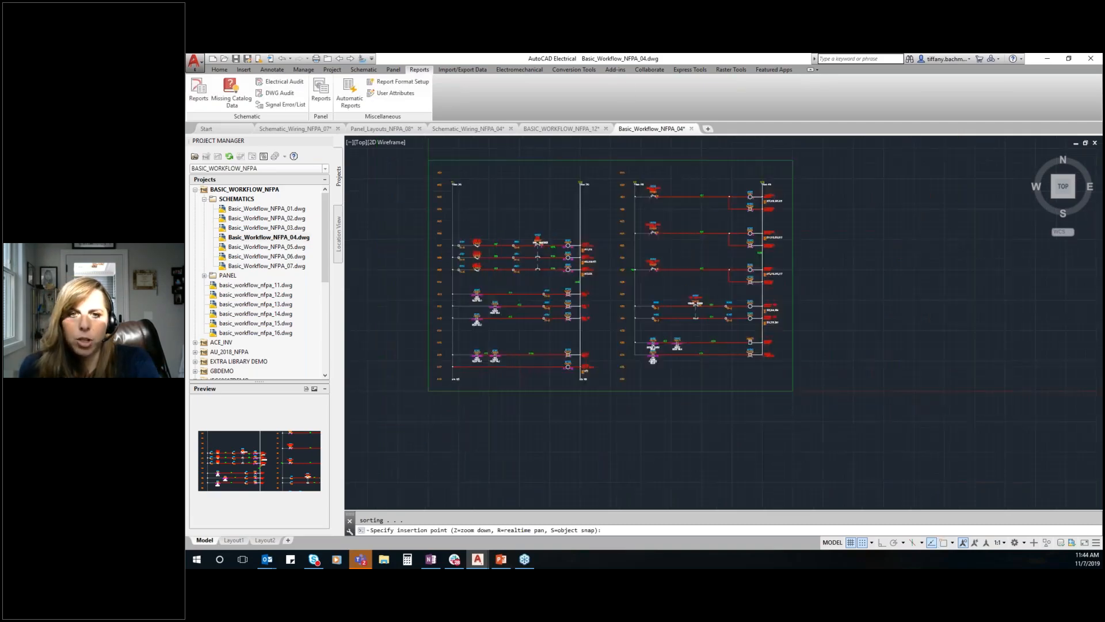
{"action": "scroll", "coordinate": [664, 185], "scroll_direction": "up", "scroll_amount": 2}
{"action": "scroll", "coordinate": [438, 223], "scroll_direction": "down", "scroll_amount": 2}
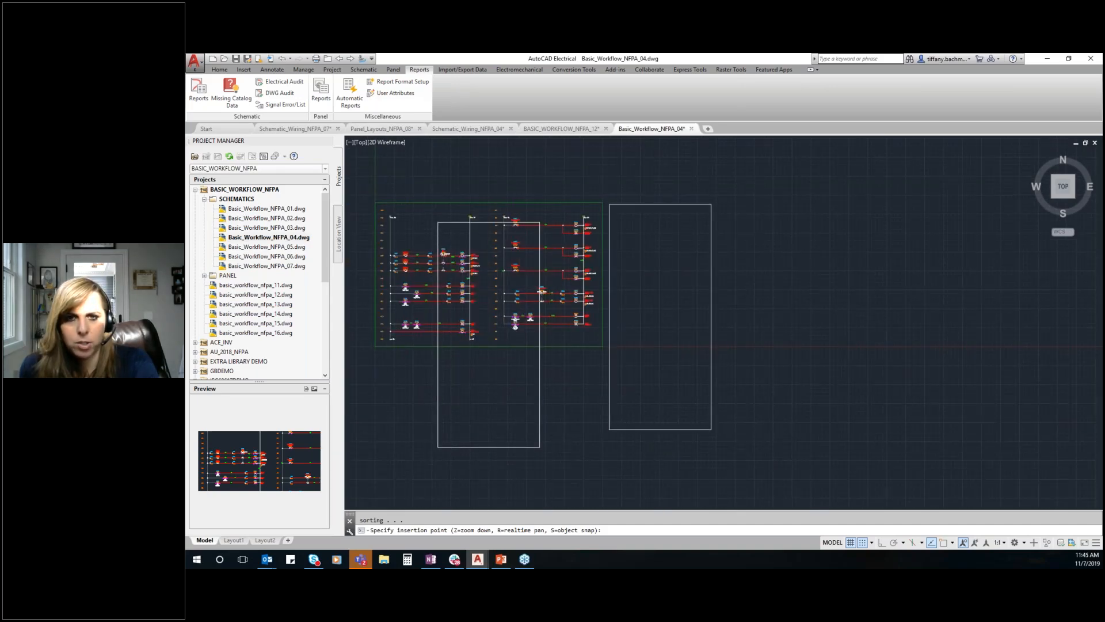
{"action": "left_click", "coordinate": [609, 204]}
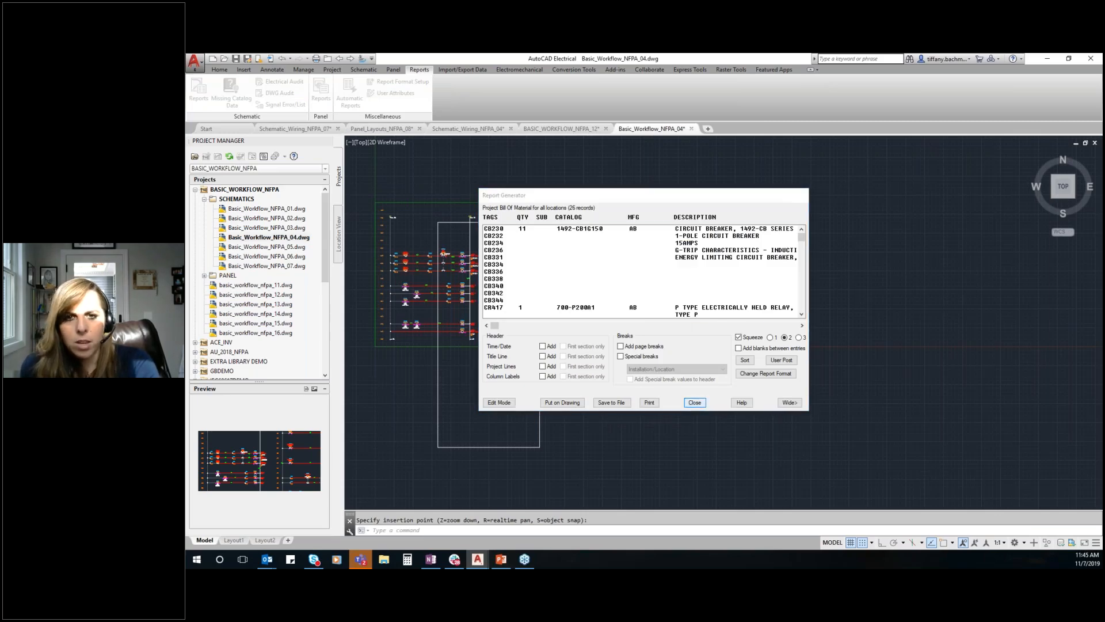
{"action": "left_click", "coordinate": [695, 403]}
{"action": "scroll", "coordinate": [766, 198], "scroll_direction": "up", "scroll_amount": 3}
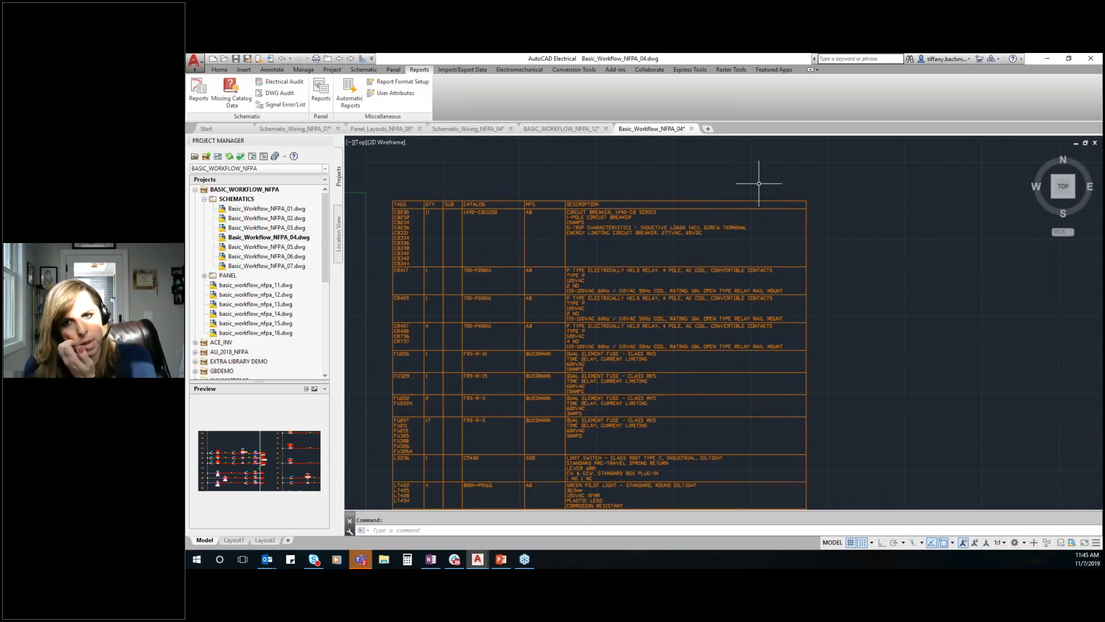
{"action": "scroll", "coordinate": [783, 207], "scroll_direction": "up", "scroll_amount": 1}
{"action": "scroll", "coordinate": [788, 219], "scroll_direction": "down", "scroll_amount": 5}
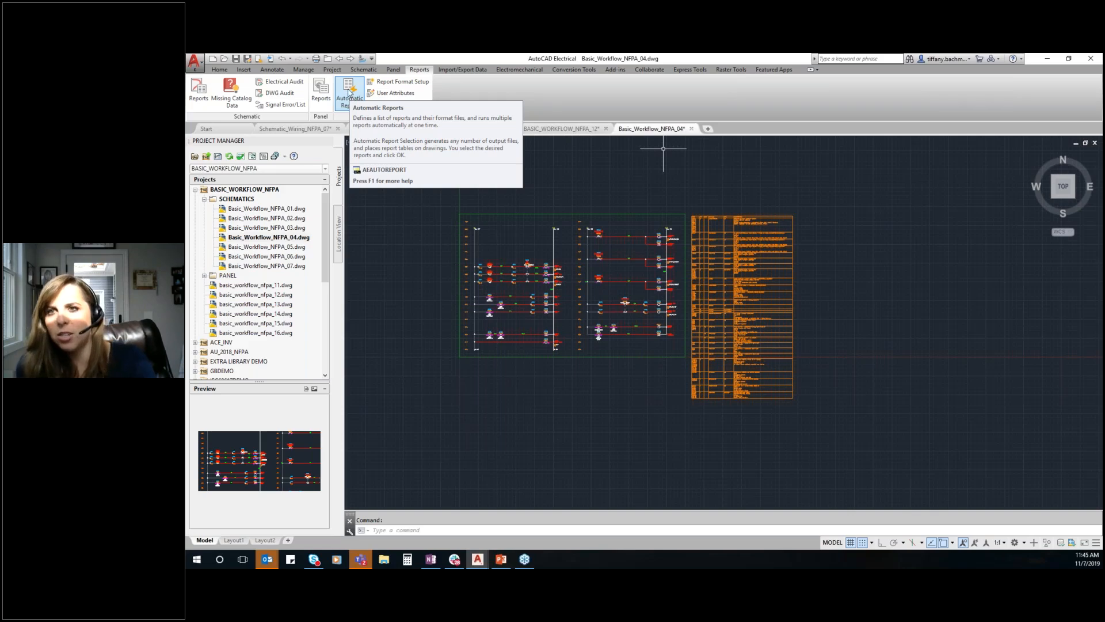
Review the panel Bill of Material report options, including the full option for schematic components not referenced on the panel layout, and close them
{"action": "left_click", "coordinate": [321, 92]}
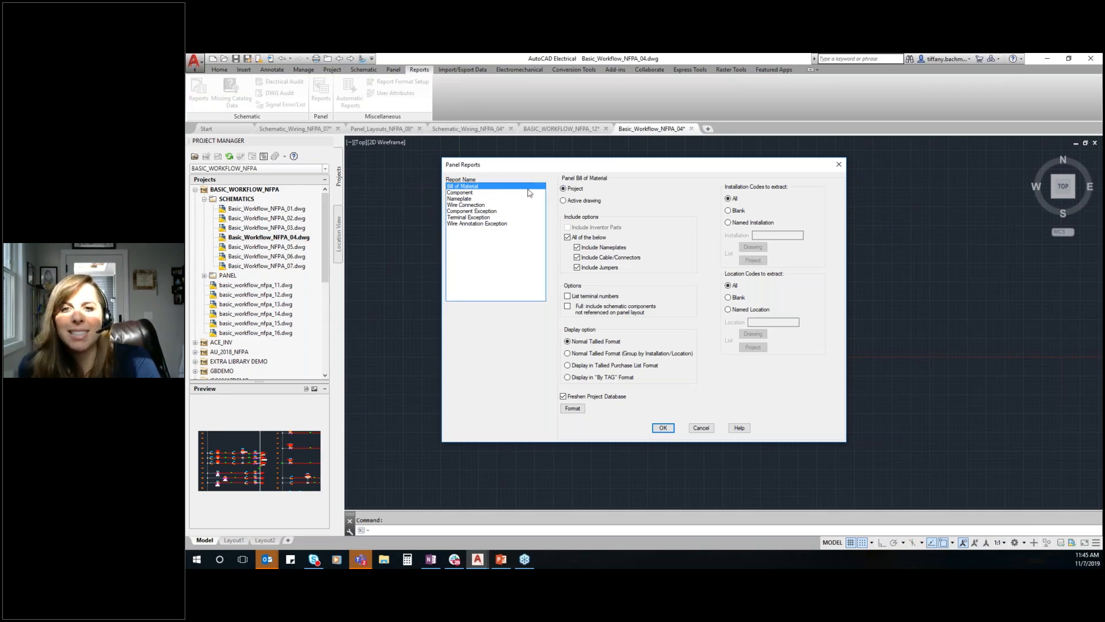
{"action": "left_click", "coordinate": [568, 306]}
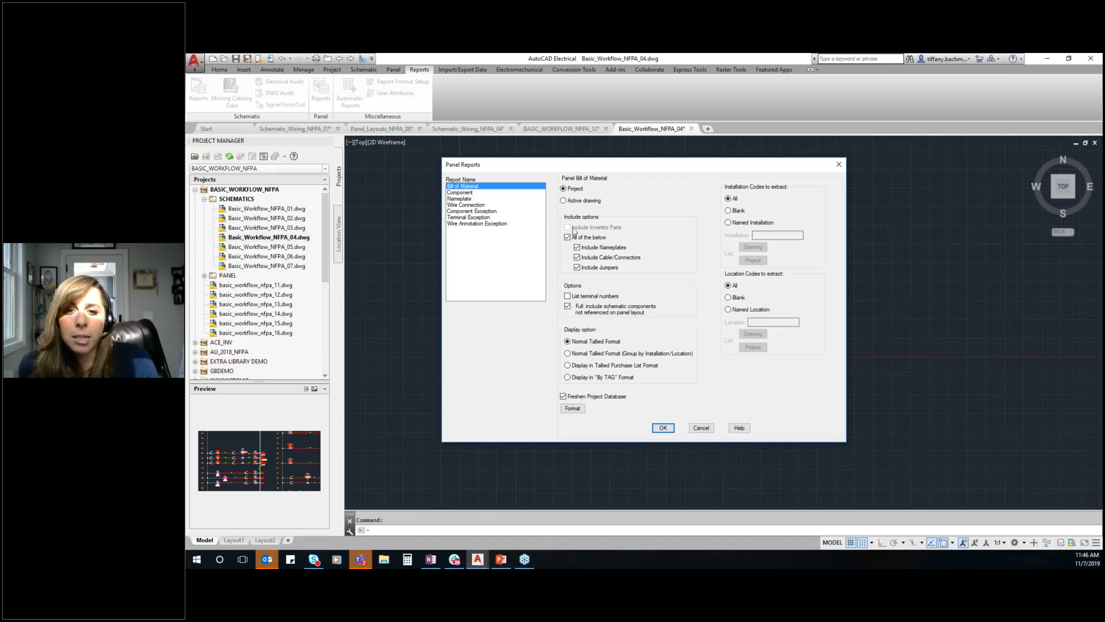
{"action": "key", "text": "ctrl"}
{"action": "key", "text": "ctrl"}
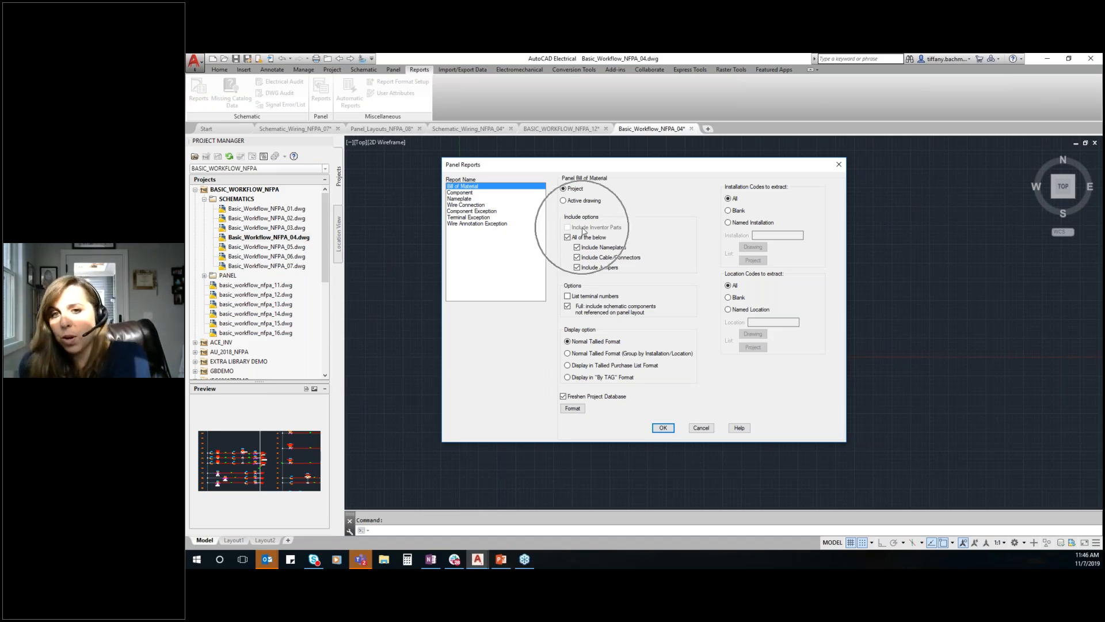
{"action": "key", "text": "ctrl"}
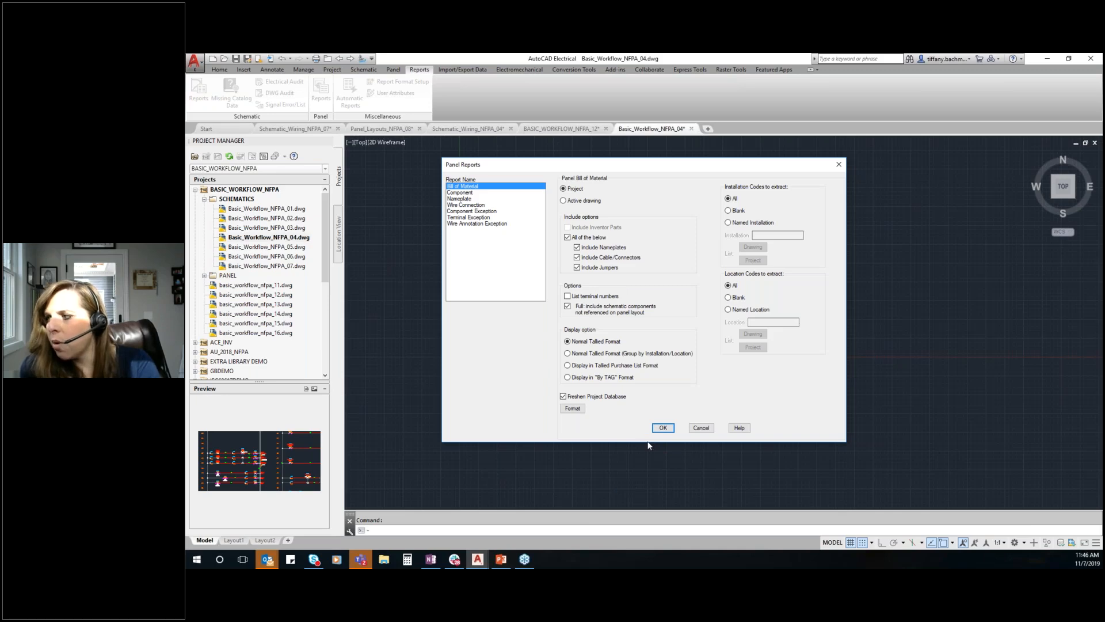
{"action": "left_click", "coordinate": [701, 428]}
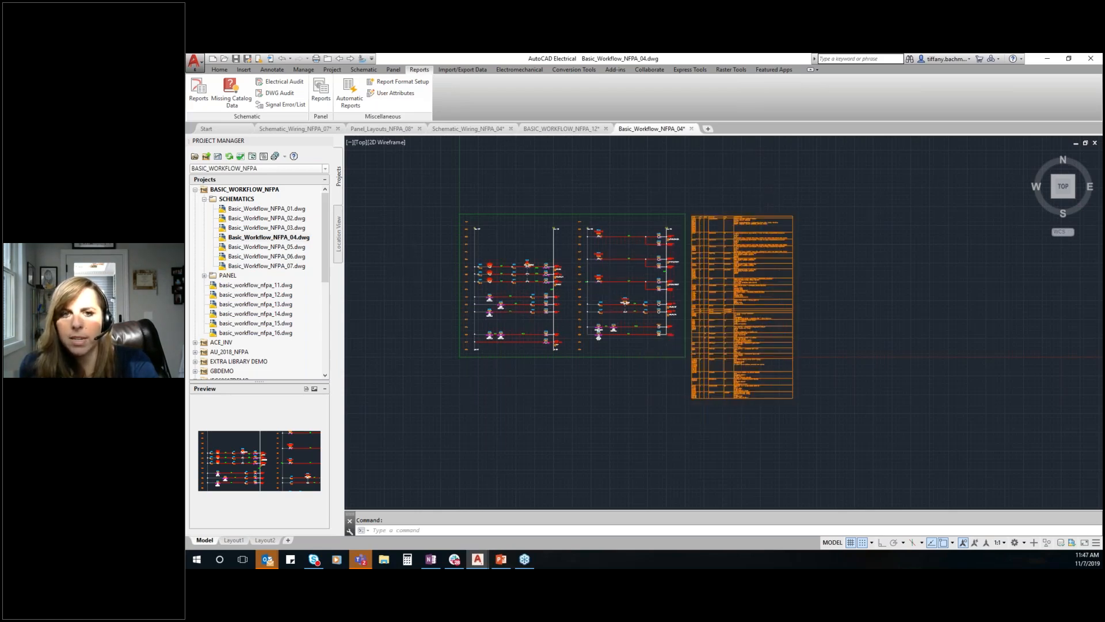
Switch the Basic_Workflow_NFPA_04 drawing to Layout1 and examine the project and sheet values in its title block
{"action": "scroll", "coordinate": [662, 363], "scroll_direction": "down", "scroll_amount": 3}
{"action": "scroll", "coordinate": [556, 401], "scroll_direction": "up", "scroll_amount": 3}
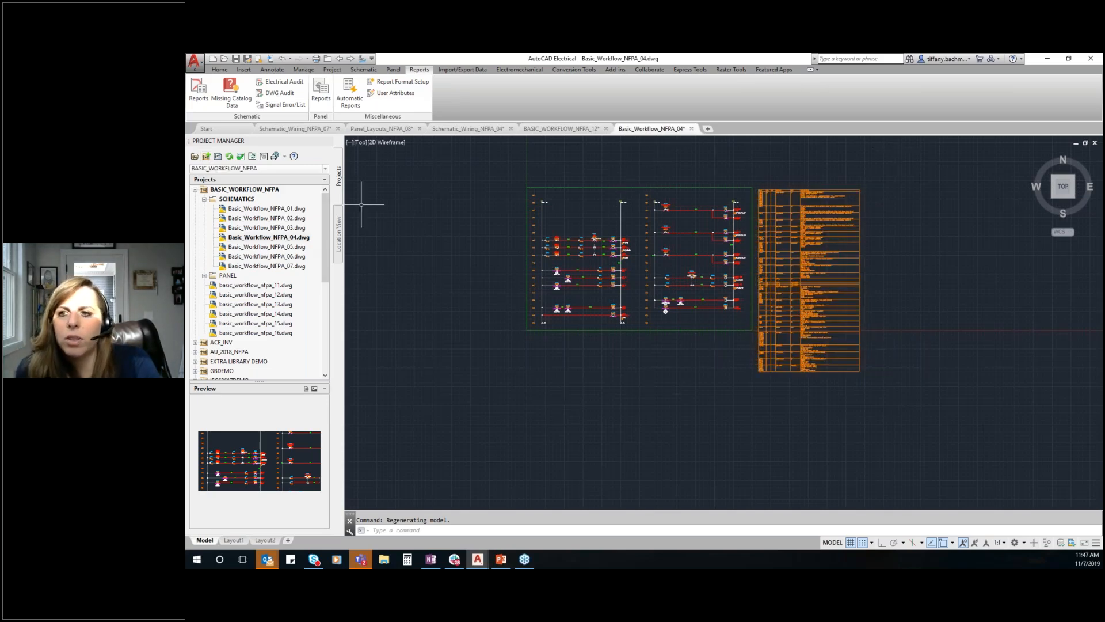
{"action": "mouse_move", "coordinate": [652, 130]}
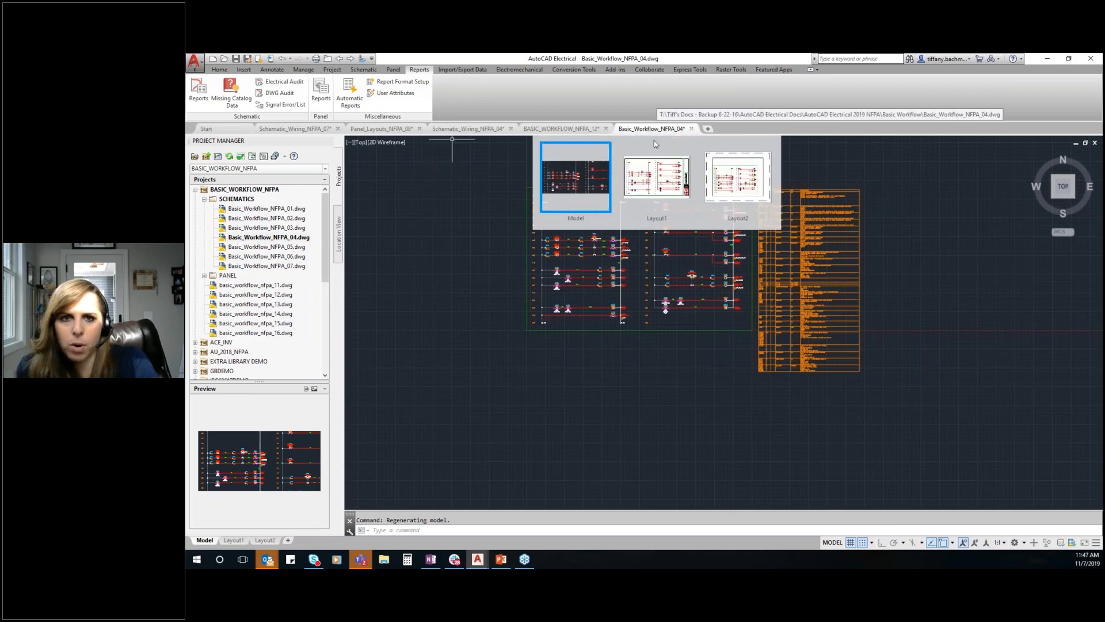
{"action": "left_click", "coordinate": [651, 174]}
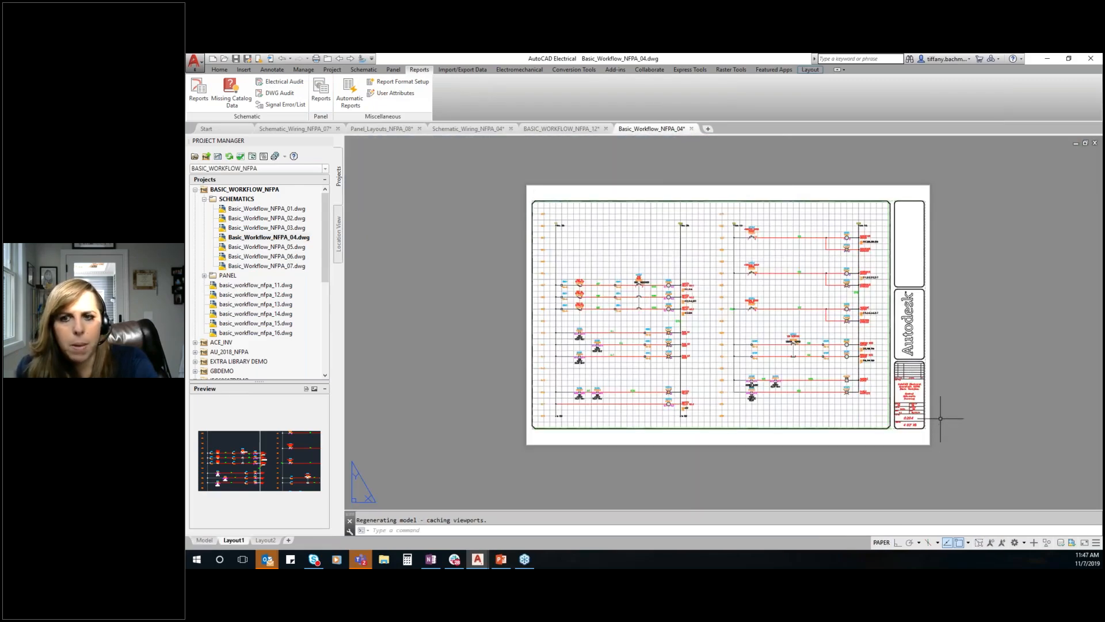
{"action": "scroll", "coordinate": [938, 408], "scroll_direction": "up", "scroll_amount": 3}
{"action": "scroll", "coordinate": [772, 435], "scroll_direction": "down", "scroll_amount": 3}
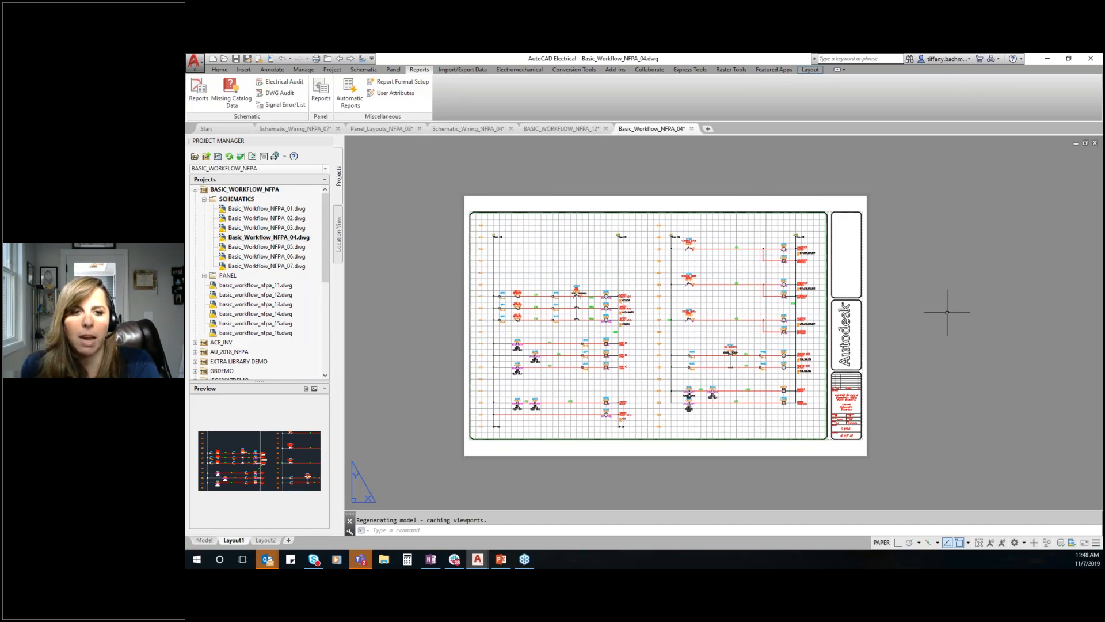
{"action": "scroll", "coordinate": [893, 446], "scroll_direction": "up", "scroll_amount": 5}
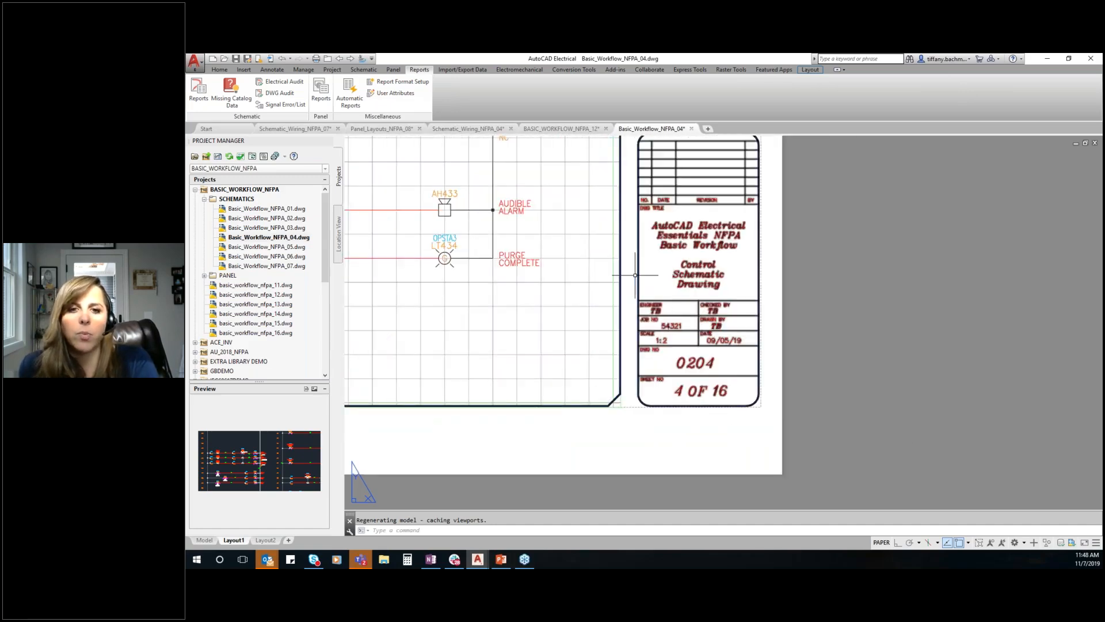
{"action": "scroll", "coordinate": [626, 391], "scroll_direction": "down", "scroll_amount": 2}
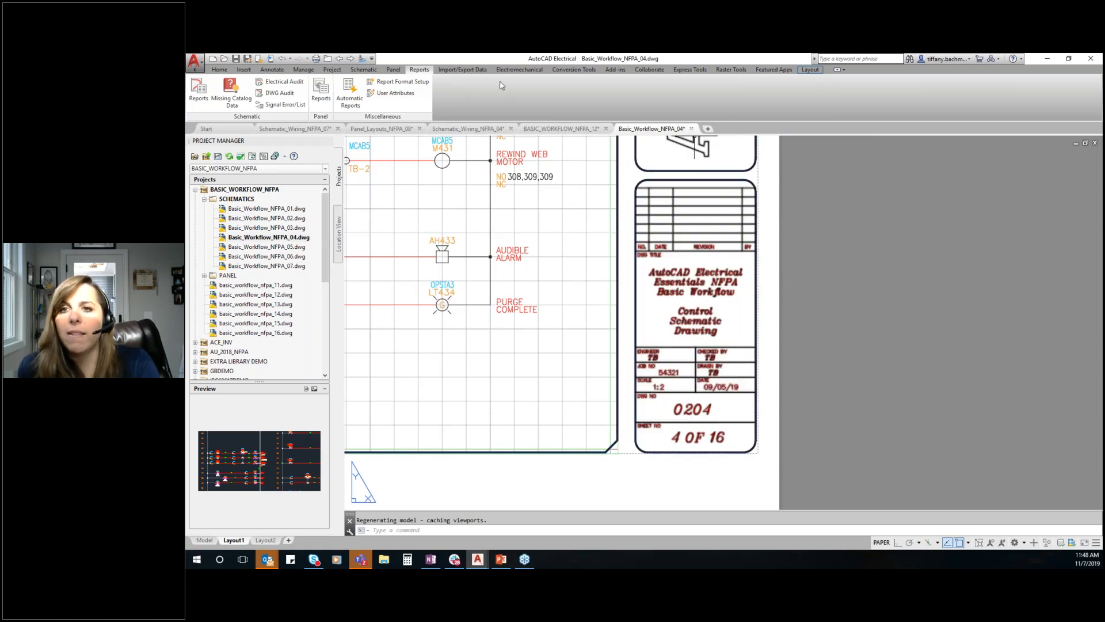
Set the job number to 12345 and the date to 11/07/19 in the project description of BASIC_WORKFLOW_NFPA
{"action": "left_click", "coordinate": [332, 70]}
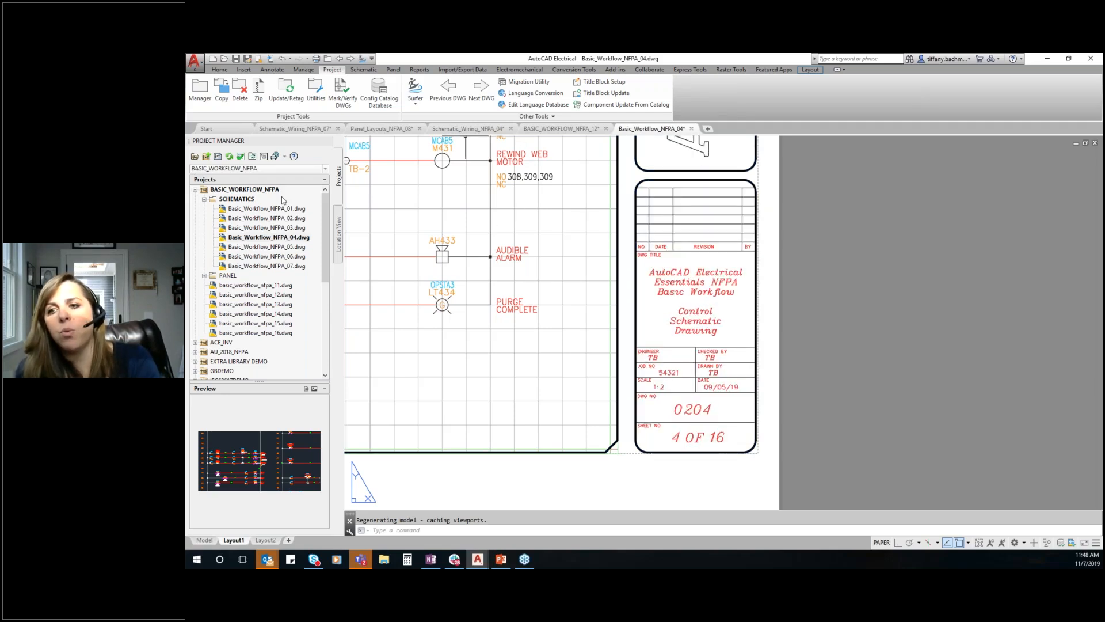
{"action": "right_click", "coordinate": [263, 193]}
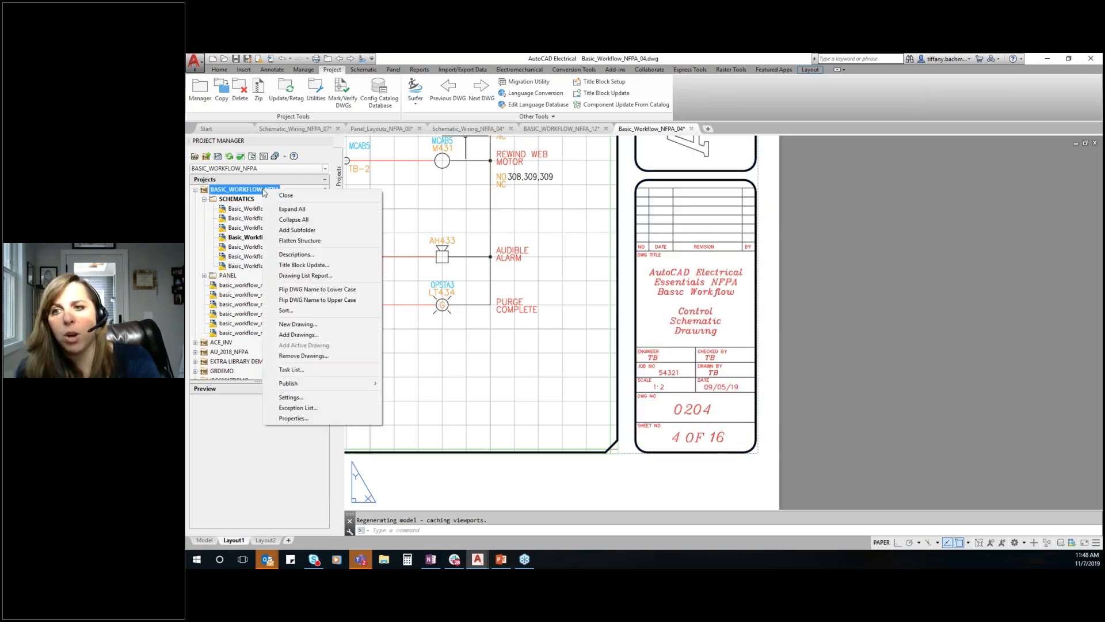
{"action": "left_click", "coordinate": [311, 255]}
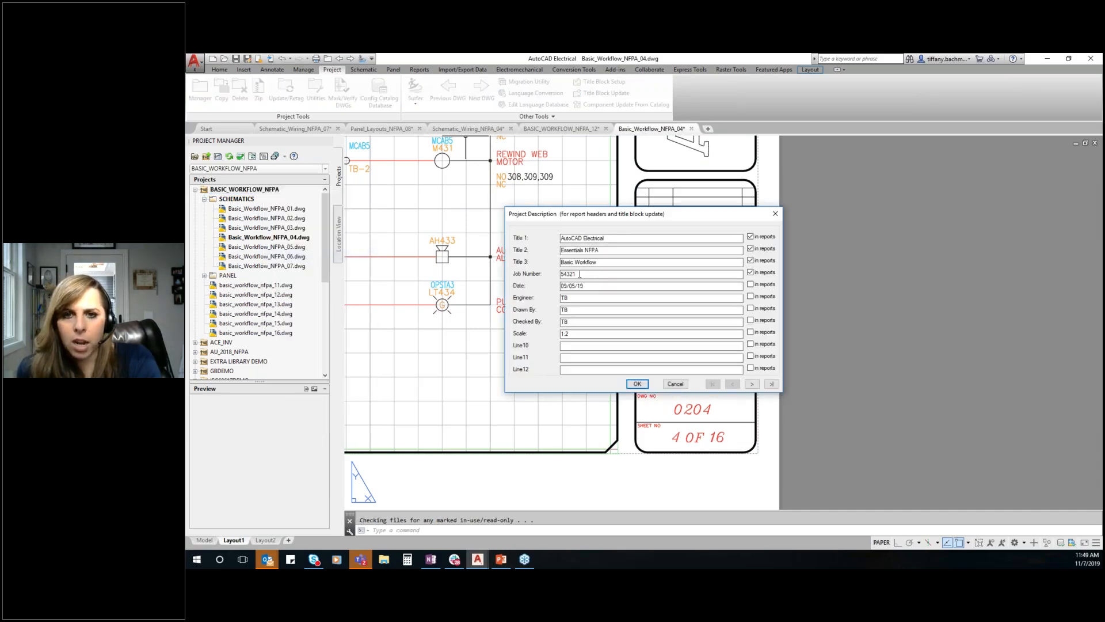
{"action": "left_click_drag", "start_coordinate": [579, 274], "coordinate": [539, 274]}
{"action": "type", "text": "12345"}
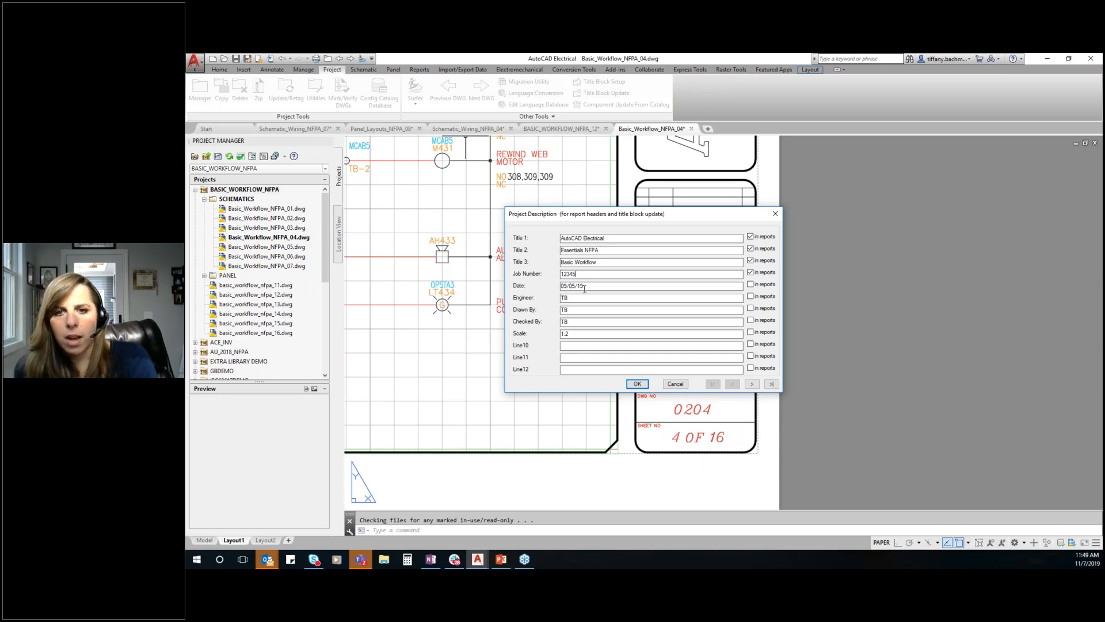
{"action": "left_click_drag", "start_coordinate": [576, 285], "coordinate": [547, 285]}
{"action": "type", "text": "11/7"}
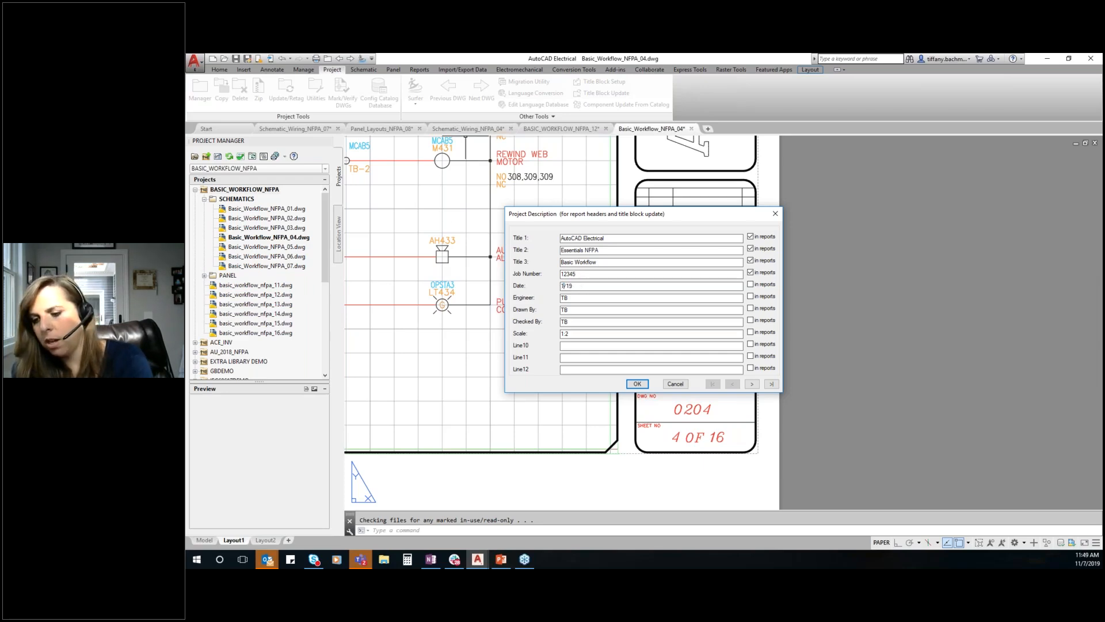
{"action": "type", "text": "07"}
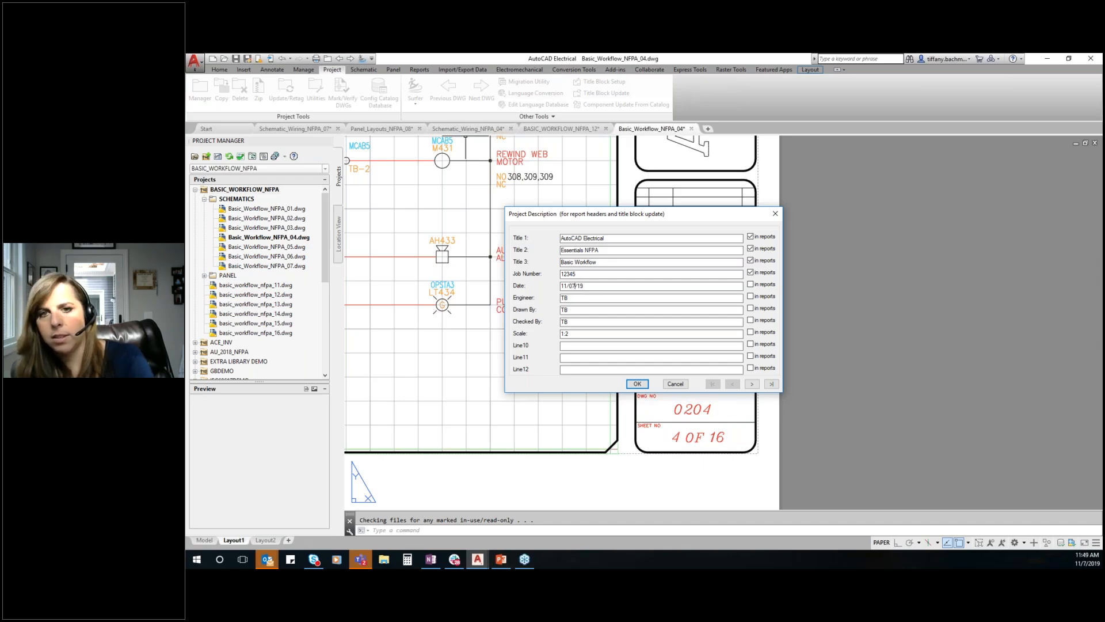
{"action": "left_click_drag", "start_coordinate": [575, 299], "coordinate": [547, 302]}
{"action": "double_click", "coordinate": [580, 309]}
{"action": "key", "text": "Tab"}
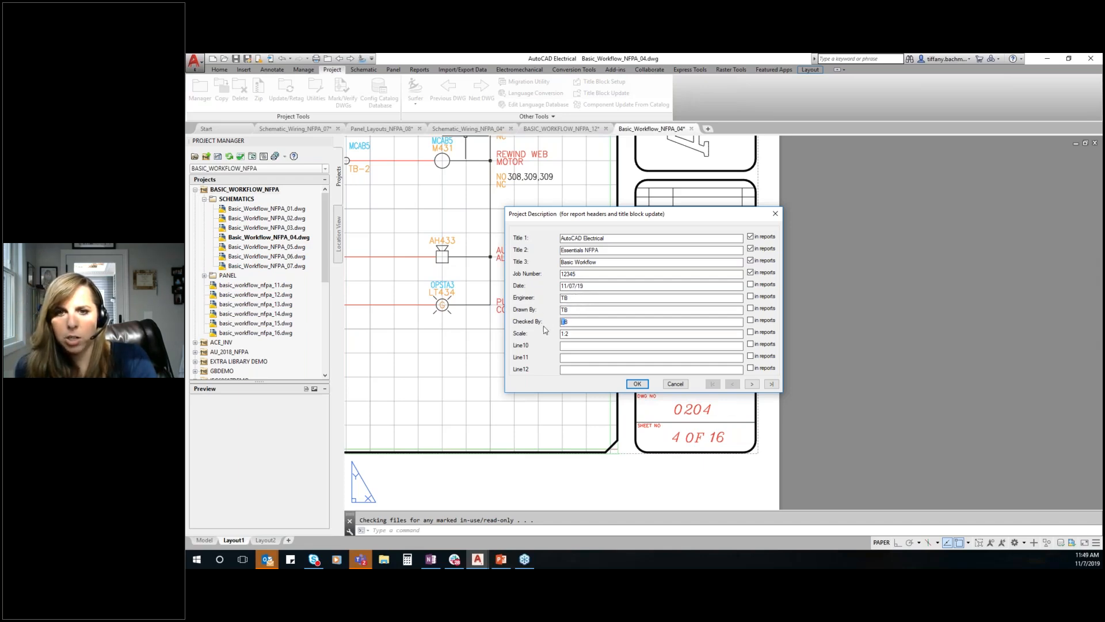
{"action": "left_click", "coordinate": [637, 384]}
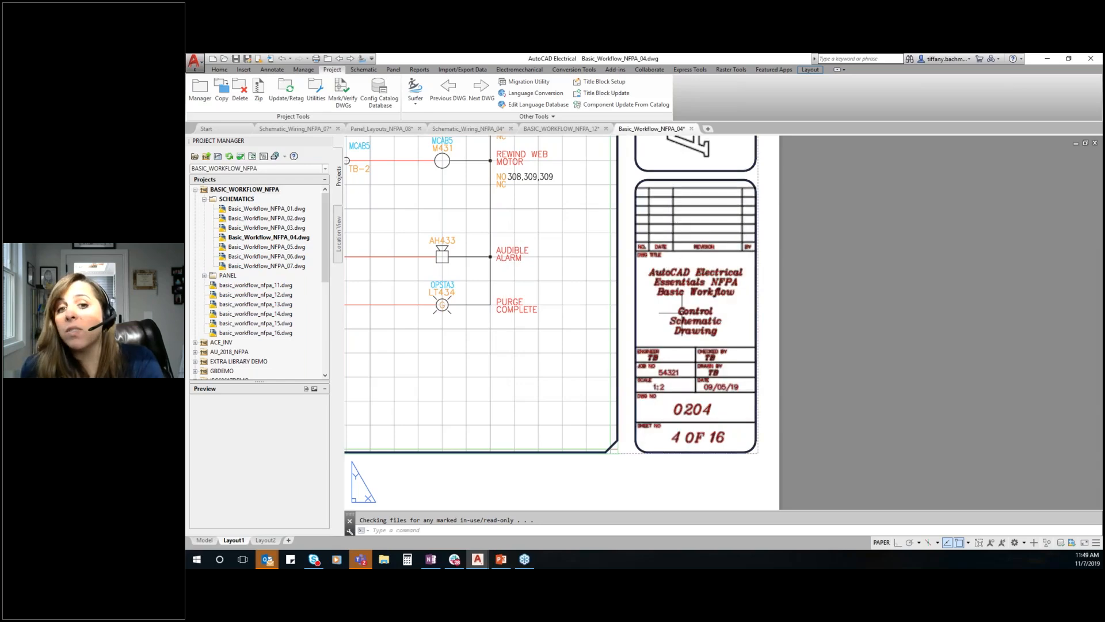
Review the description lines and sheet values in the drawing properties of Basic_Workflow_NFPA_04 and close them without changes
{"action": "right_click", "coordinate": [287, 237]}
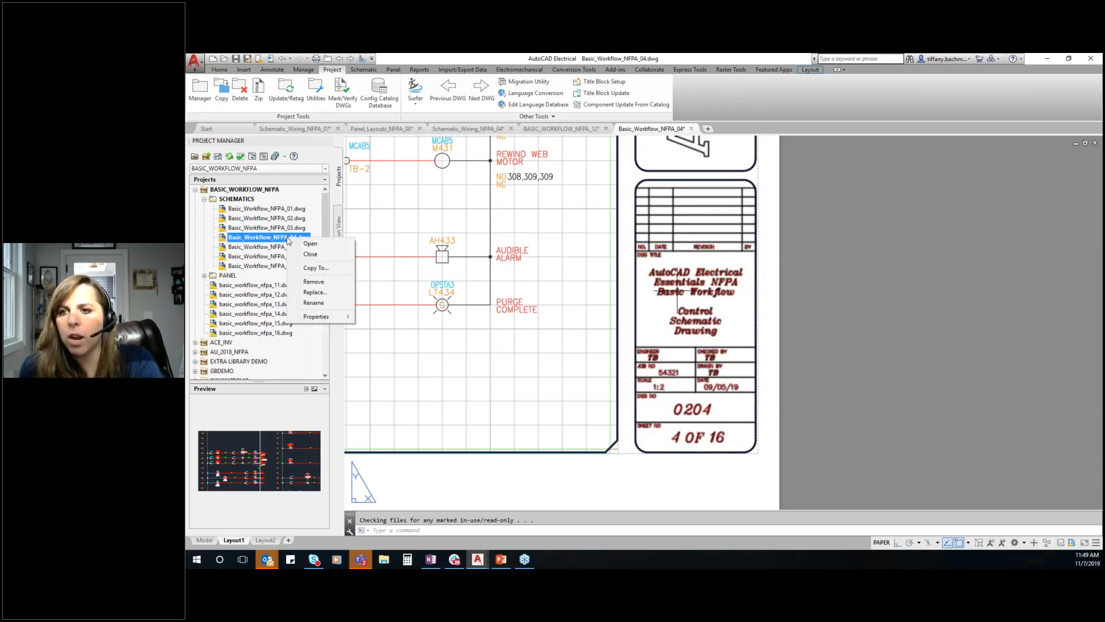
{"action": "mouse_move", "coordinate": [314, 317]}
{"action": "left_click", "coordinate": [395, 316]}
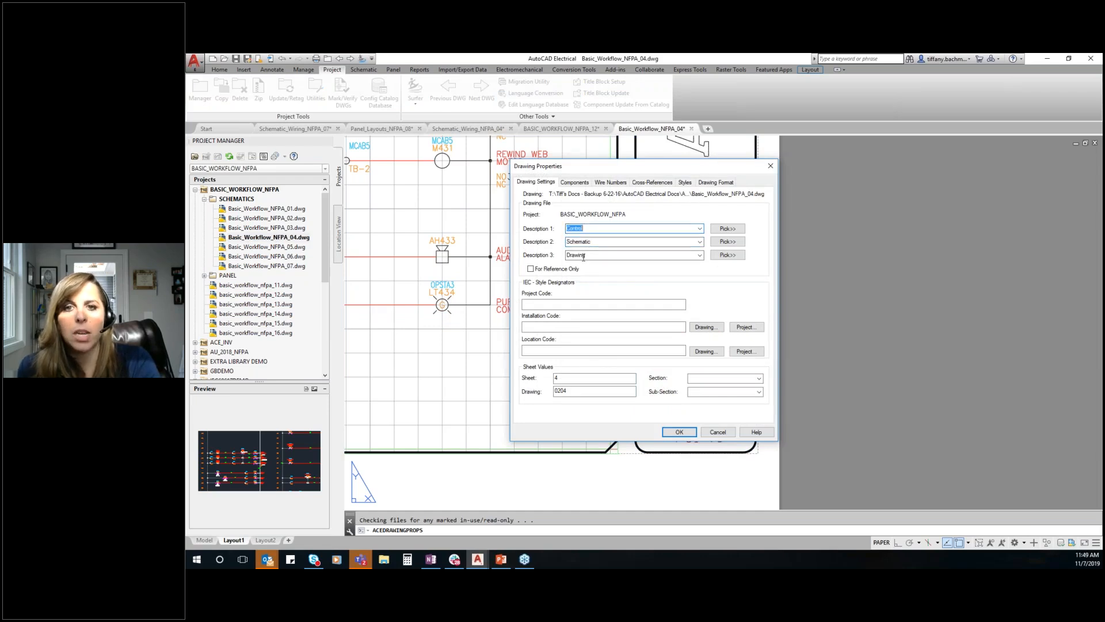
{"action": "key", "text": "Tab"}
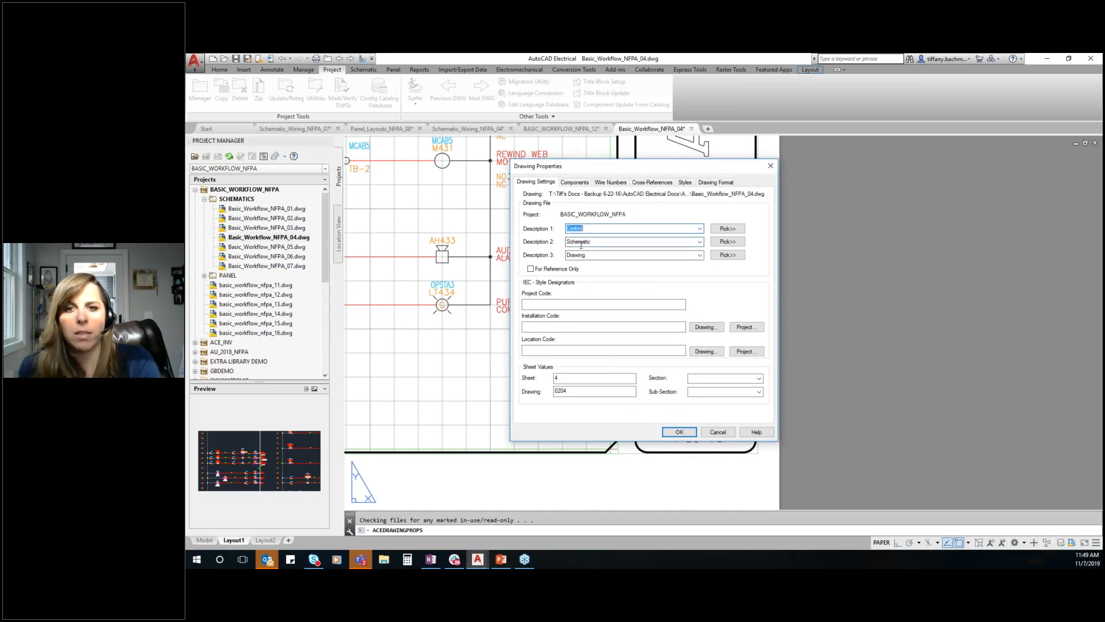
{"action": "left_click", "coordinate": [560, 378]}
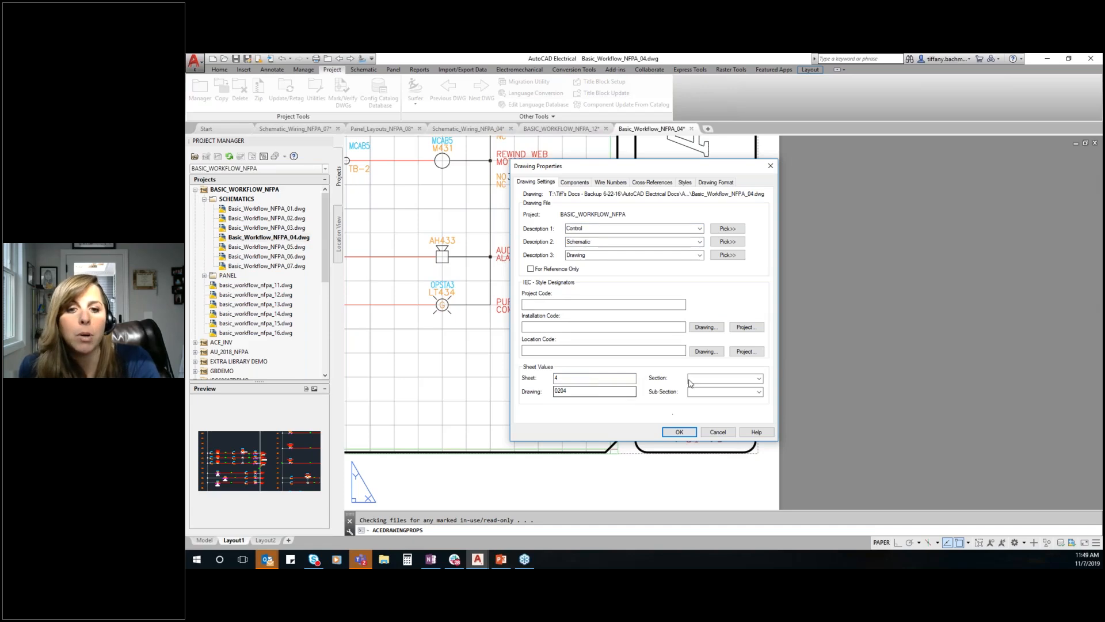
{"action": "left_click_drag", "start_coordinate": [585, 163], "coordinate": [574, 108]}
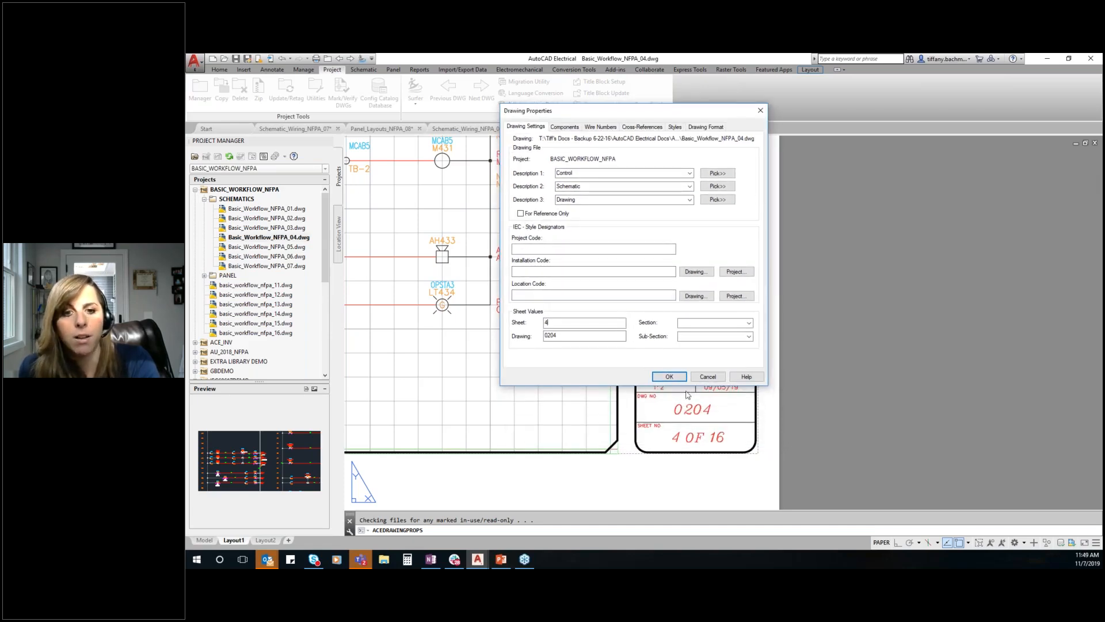
{"action": "left_click", "coordinate": [761, 110]}
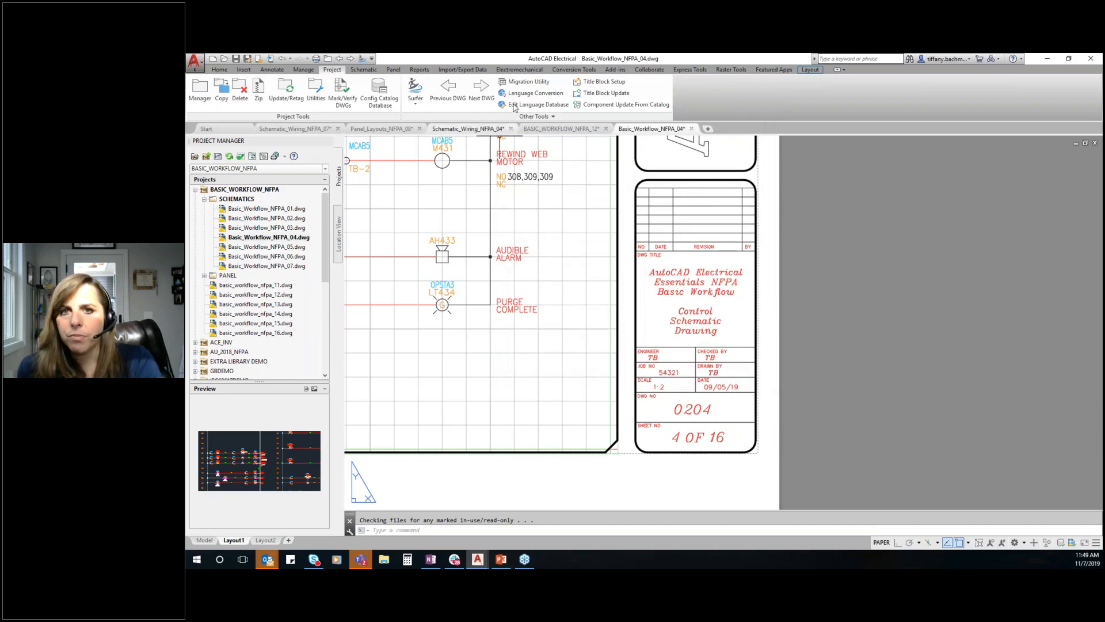
Set up a title block update with all project description lines, drawing descriptions 1 to 3, the sheet value and sheet maximum 16
{"action": "left_click", "coordinate": [605, 94]}
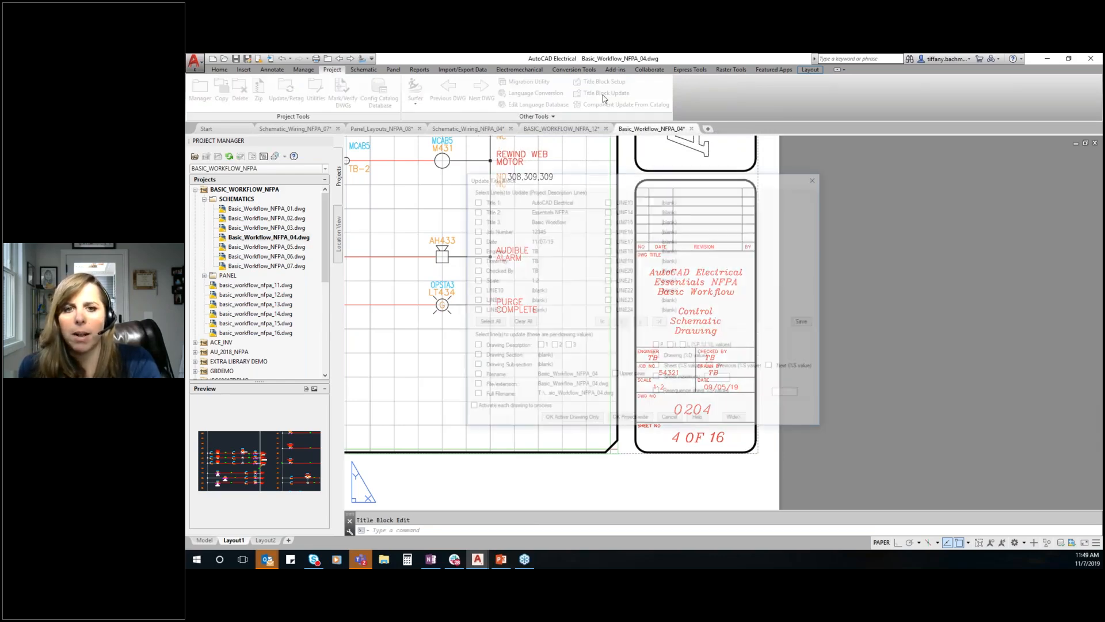
{"action": "left_click", "coordinate": [485, 322]}
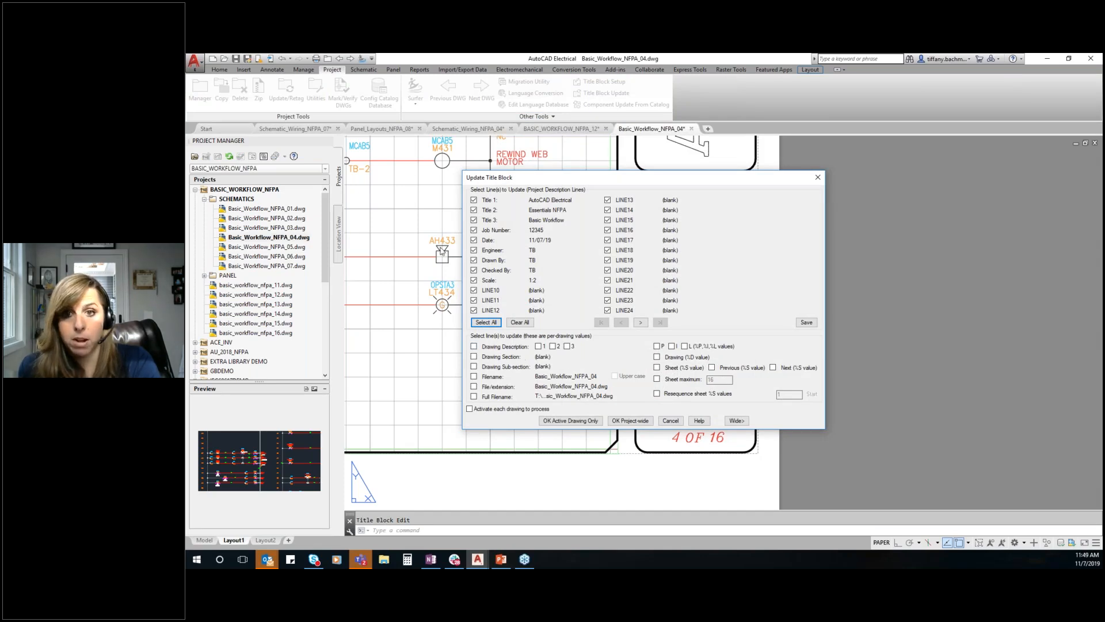
{"action": "left_click", "coordinate": [473, 347]}
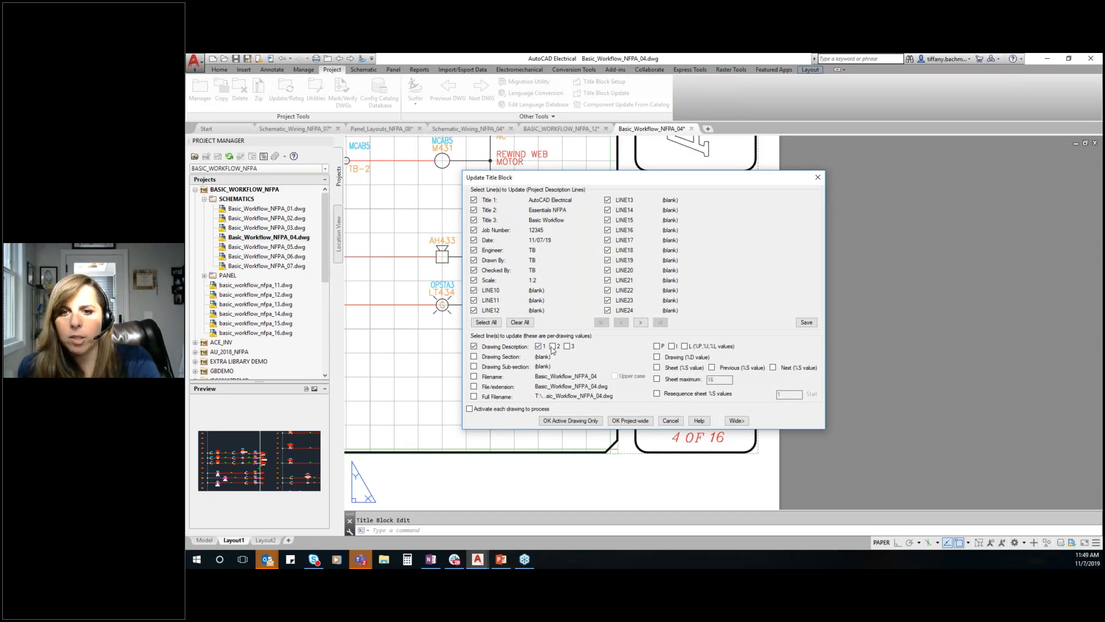
{"action": "left_click", "coordinate": [657, 367]}
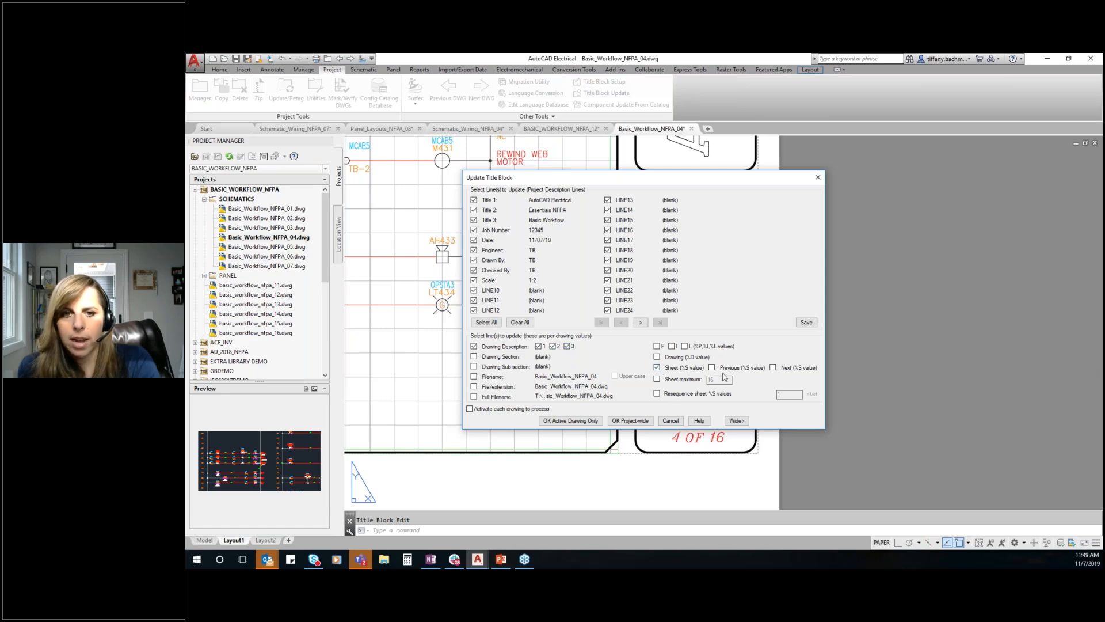
{"action": "left_click", "coordinate": [657, 379]}
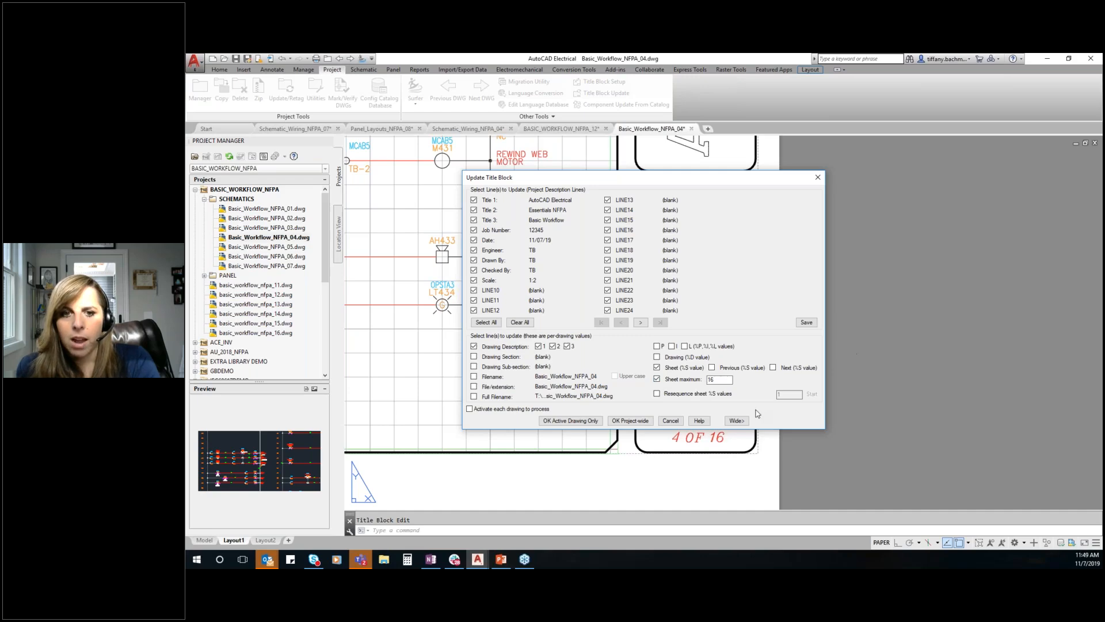
Run the title block update project-wide on all drawings of the project and check the result on the Layout1 sheet
{"action": "left_click", "coordinate": [631, 424]}
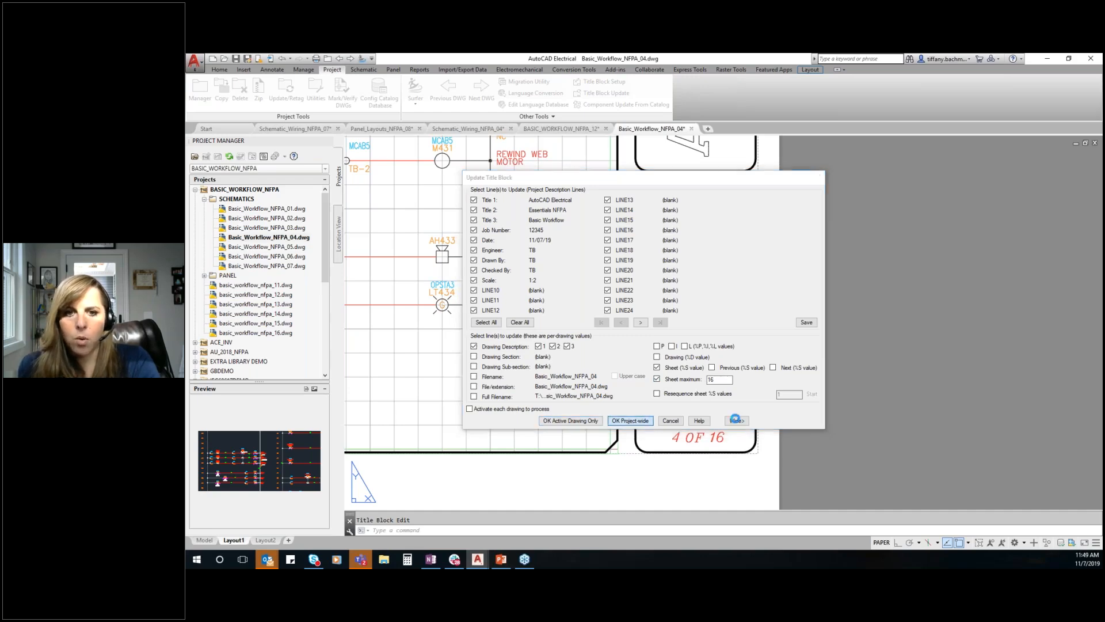
{"action": "left_click", "coordinate": [509, 302]}
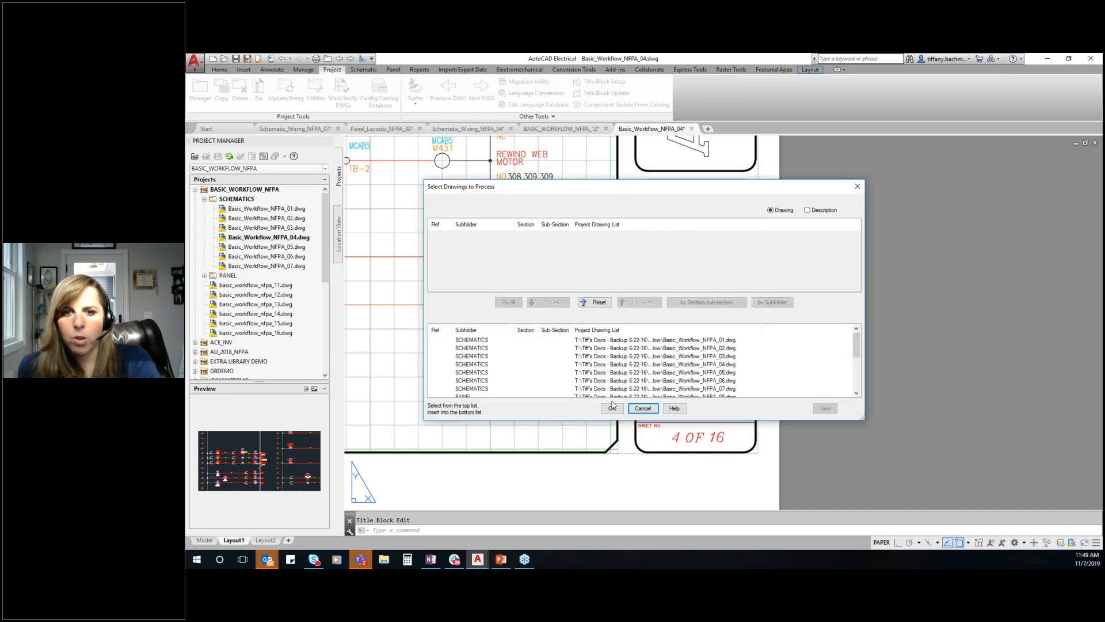
{"action": "left_click", "coordinate": [612, 408]}
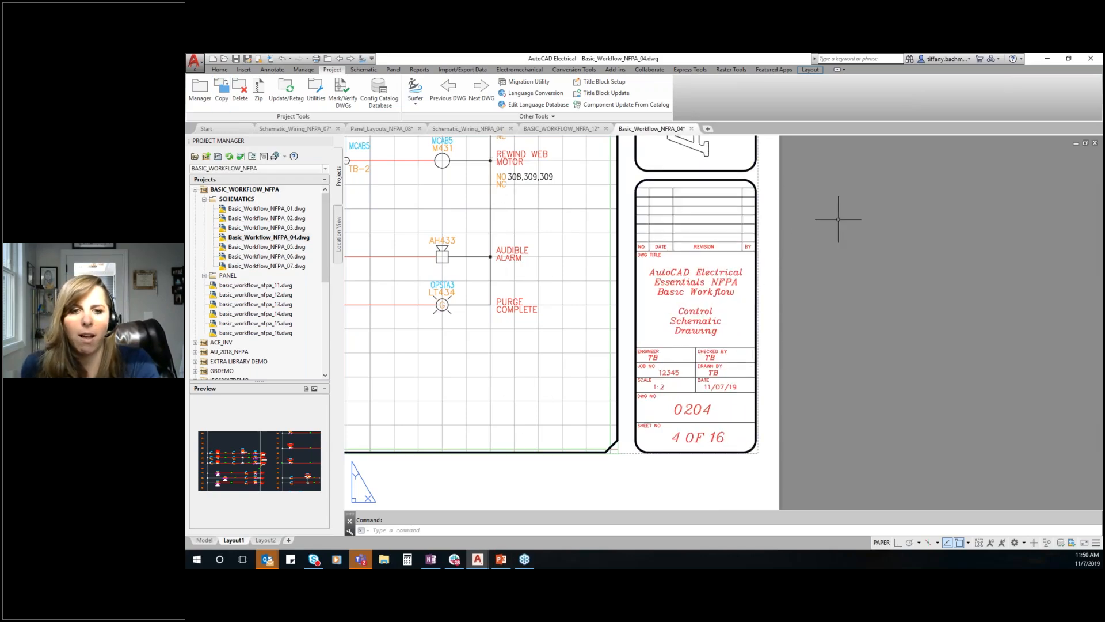
{"action": "scroll", "coordinate": [794, 267], "scroll_direction": "down", "scroll_amount": 4}
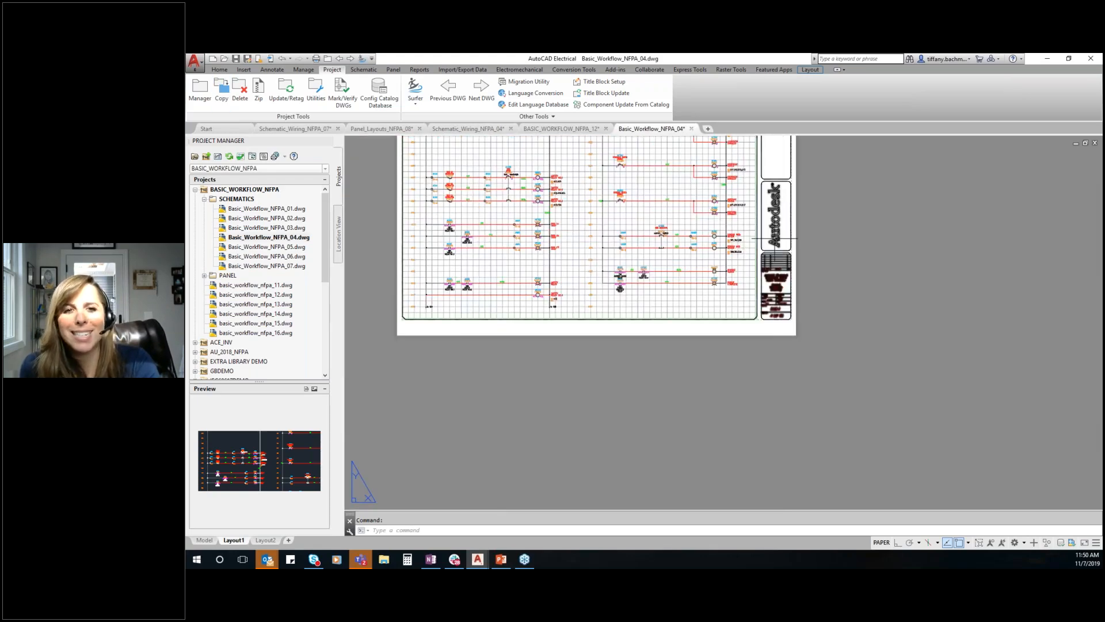
{"action": "scroll", "coordinate": [774, 231], "scroll_direction": "down", "scroll_amount": 2}
{"action": "middle_click_drag", "start_coordinate": [774, 230], "coordinate": [785, 332]}
{"action": "middle_click", "coordinate": [785, 332]}
{"action": "middle_click", "coordinate": [785, 332]}
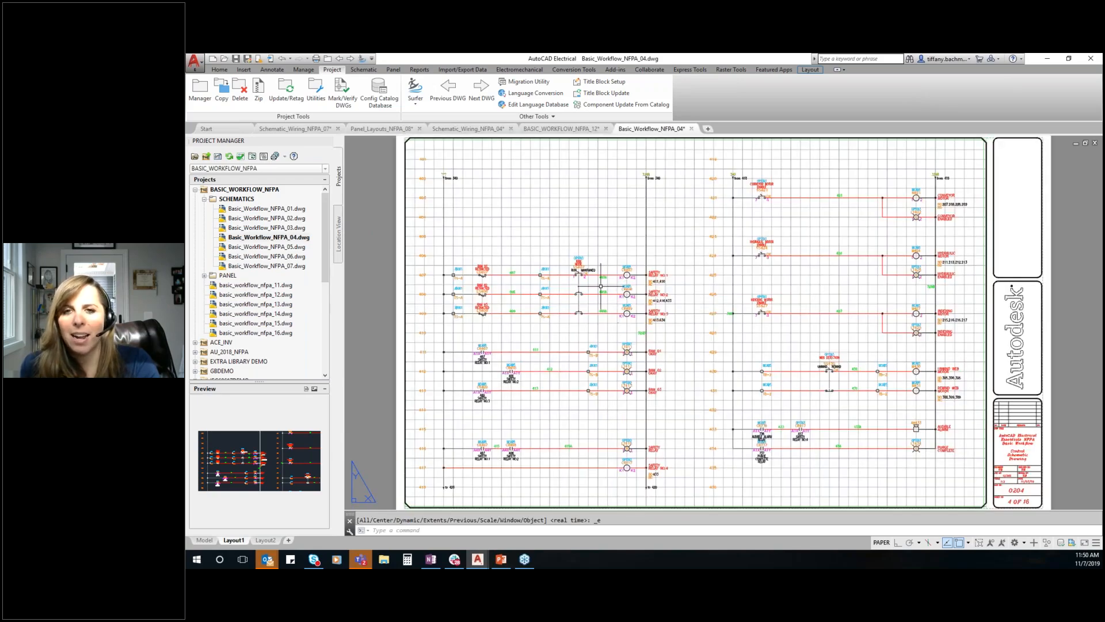
Review the PDF publish setup options for all drawings of the BASIC_WORKFLOW_NFPA project and close them without publishing
{"action": "scroll", "coordinate": [601, 286], "scroll_direction": "up", "scroll_amount": 1}
{"action": "scroll", "coordinate": [601, 286], "scroll_direction": "down", "scroll_amount": 3}
{"action": "scroll", "coordinate": [884, 407], "scroll_direction": "up", "scroll_amount": 2}
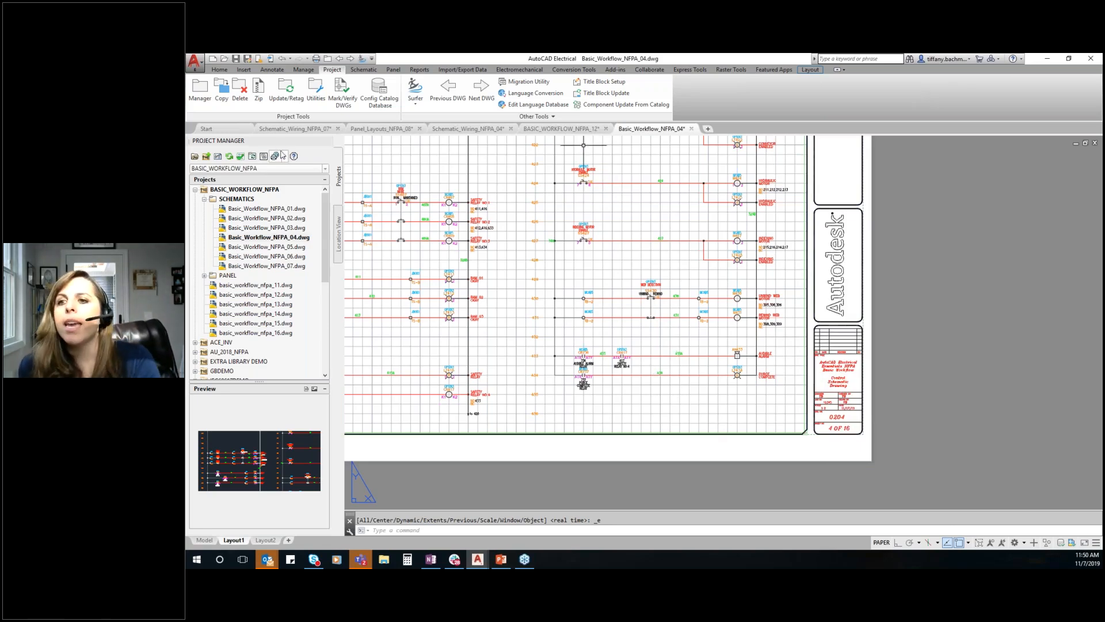
{"action": "right_click", "coordinate": [254, 190]}
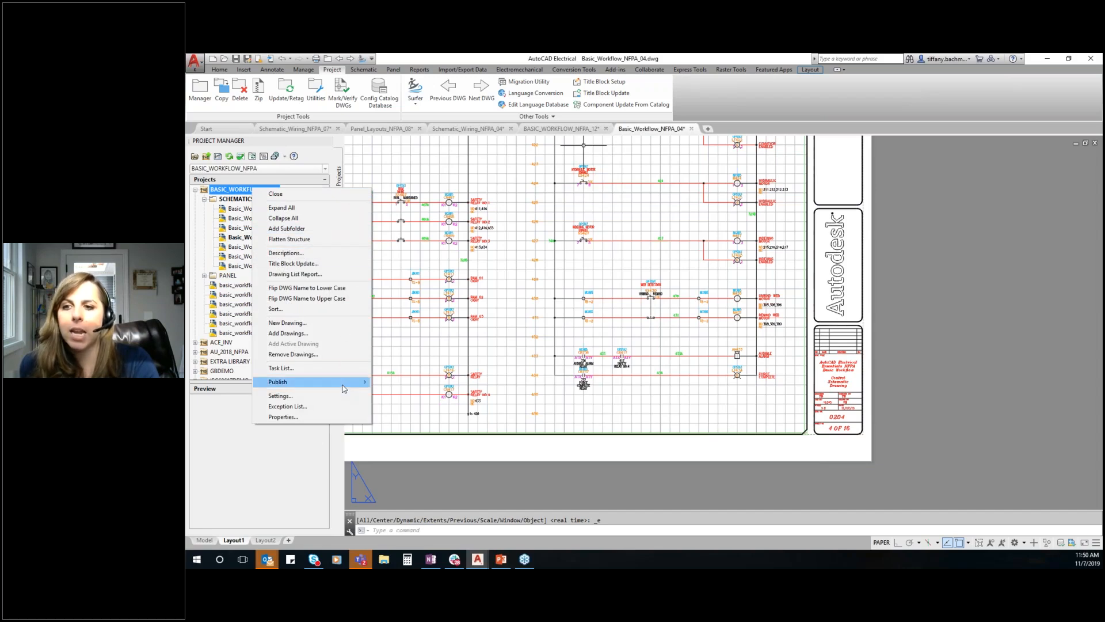
{"action": "mouse_move", "coordinate": [345, 385]}
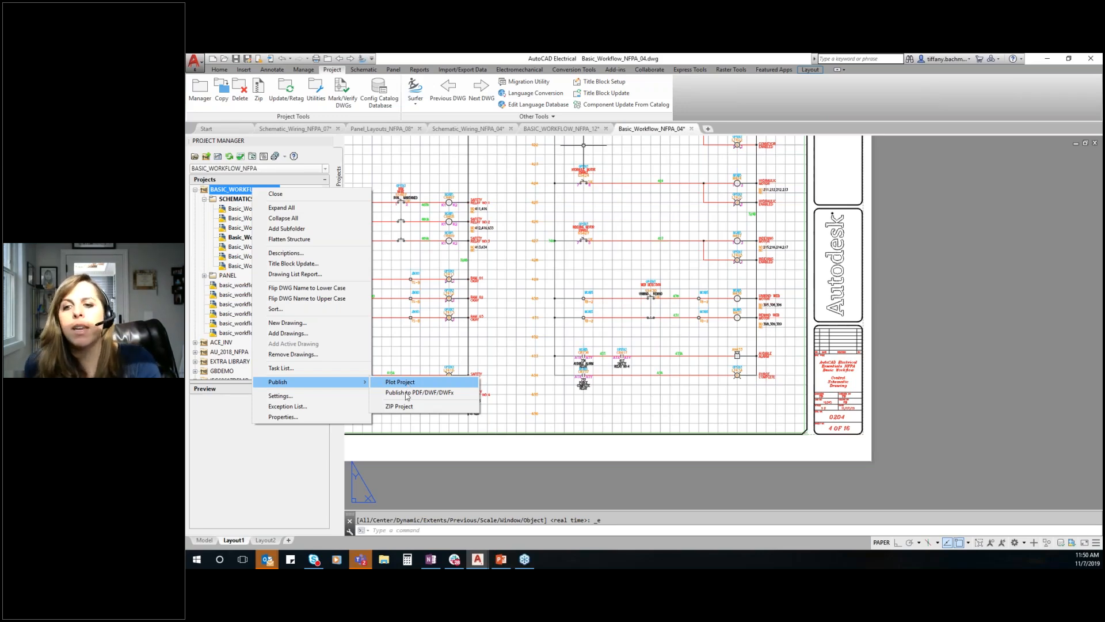
{"action": "left_click", "coordinate": [411, 393]}
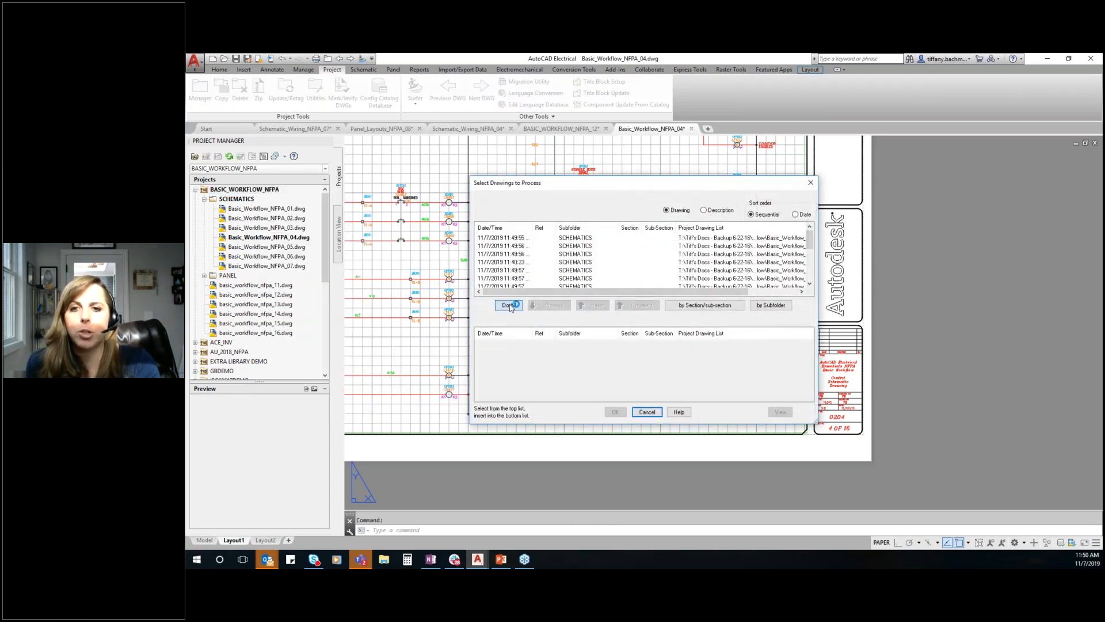
{"action": "left_click", "coordinate": [509, 305]}
{"action": "left_click", "coordinate": [615, 412]}
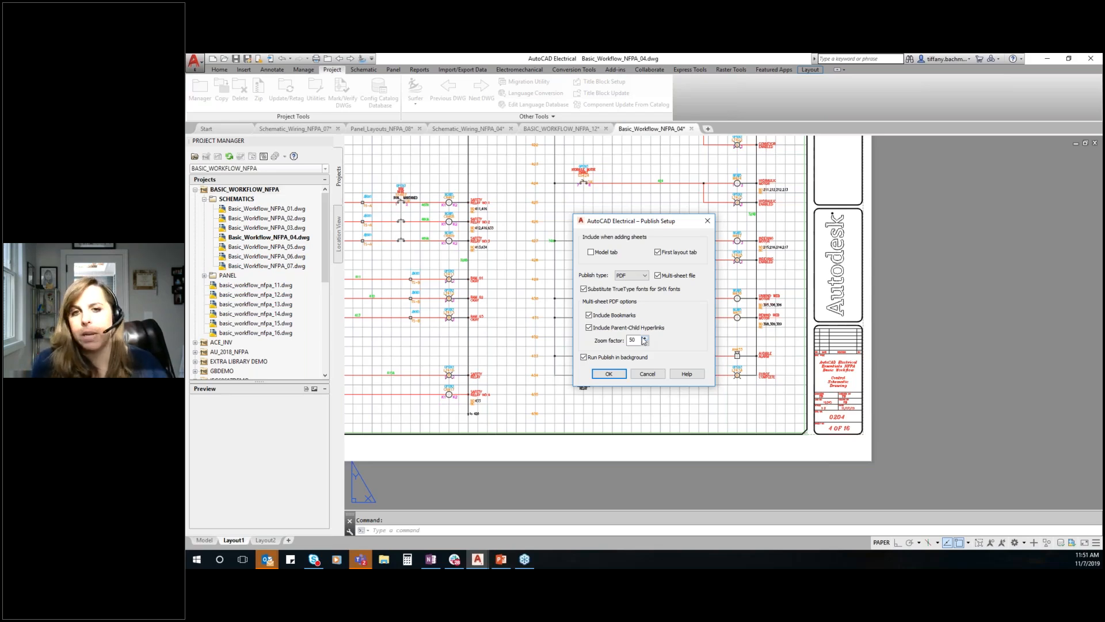
{"action": "left_click", "coordinate": [649, 373]}
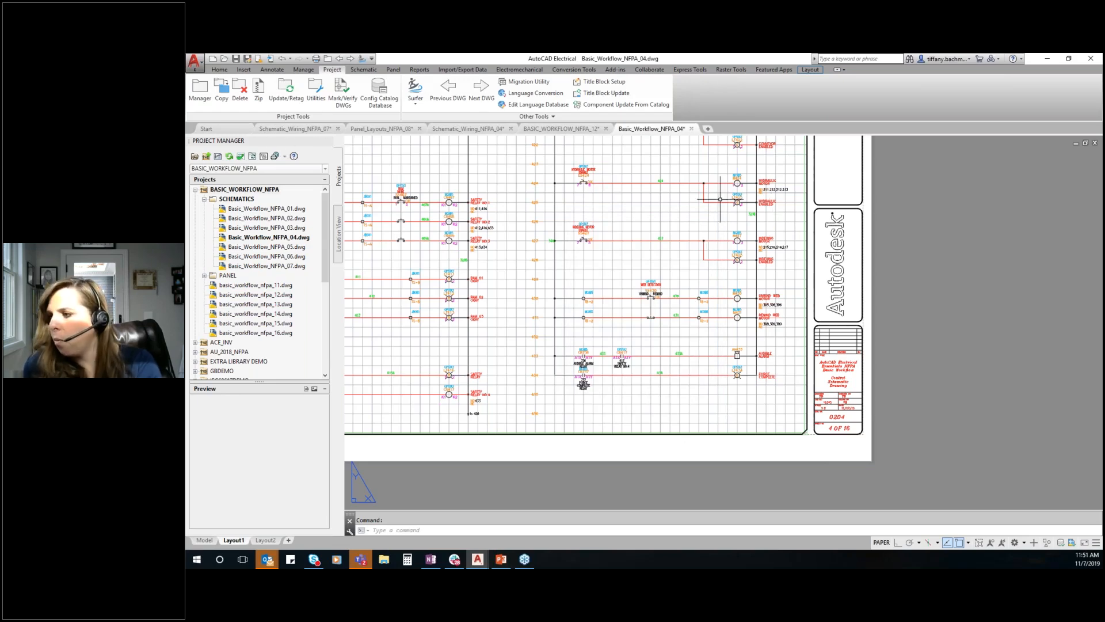
Switch the Basic_Workflow_NFPA_04 drawing from its Layout1 sheet to model space
{"action": "scroll", "coordinate": [576, 322], "scroll_direction": "down", "scroll_amount": 4}
{"action": "scroll", "coordinate": [470, 265], "scroll_direction": "up", "scroll_amount": 2}
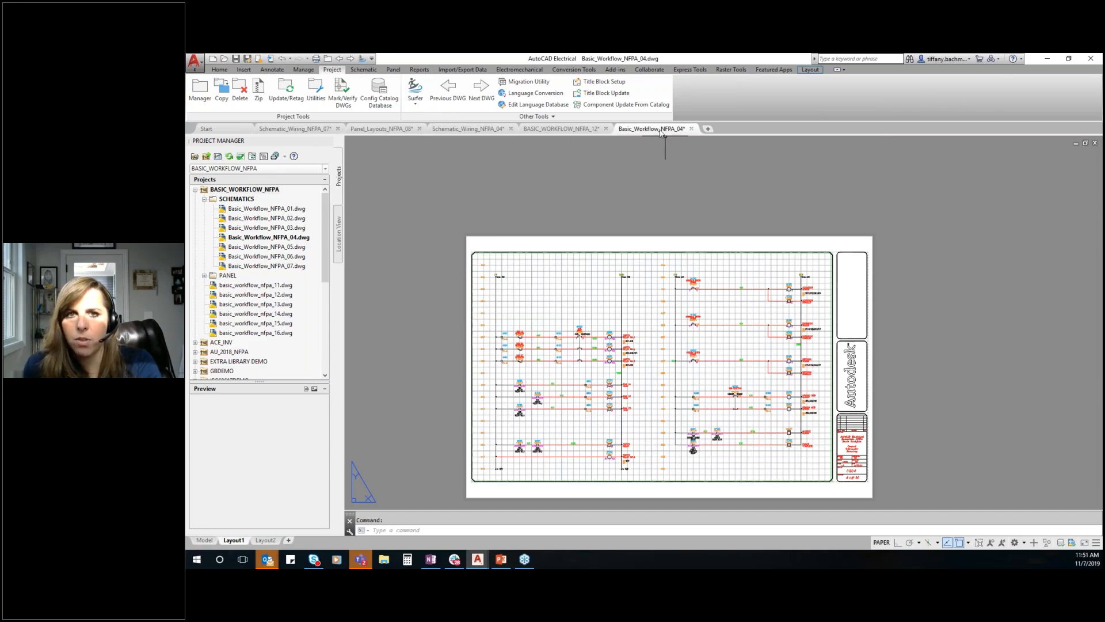
{"action": "mouse_move", "coordinate": [661, 133]}
{"action": "left_click", "coordinate": [575, 161]}
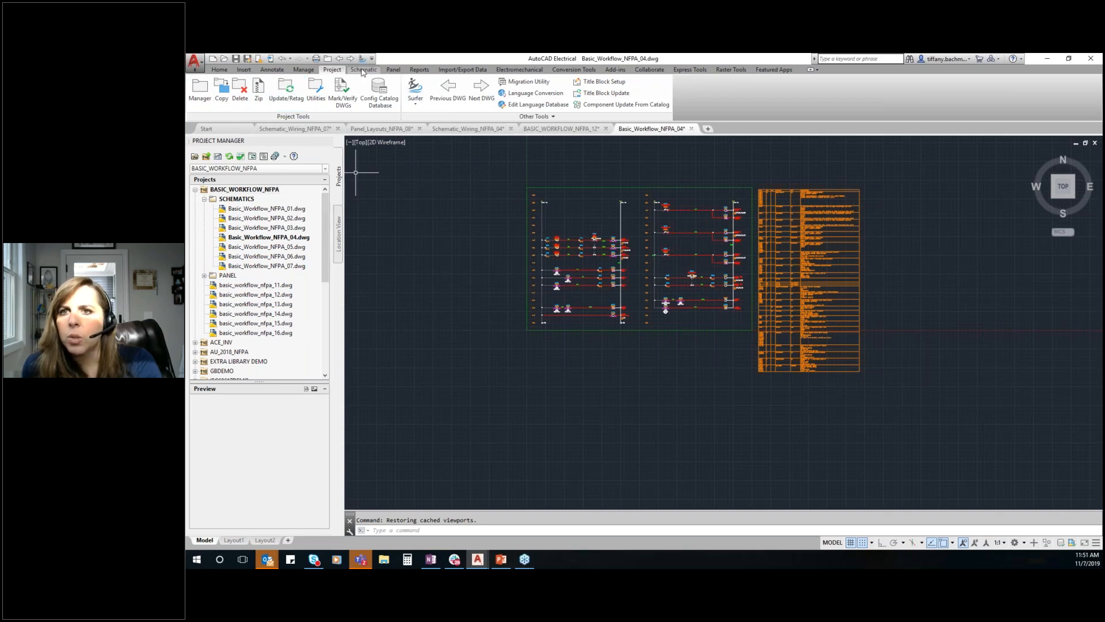
Start the PLC I/O Utility import and load the spreadsheet demoplc.xls
{"action": "left_click", "coordinate": [462, 70]}
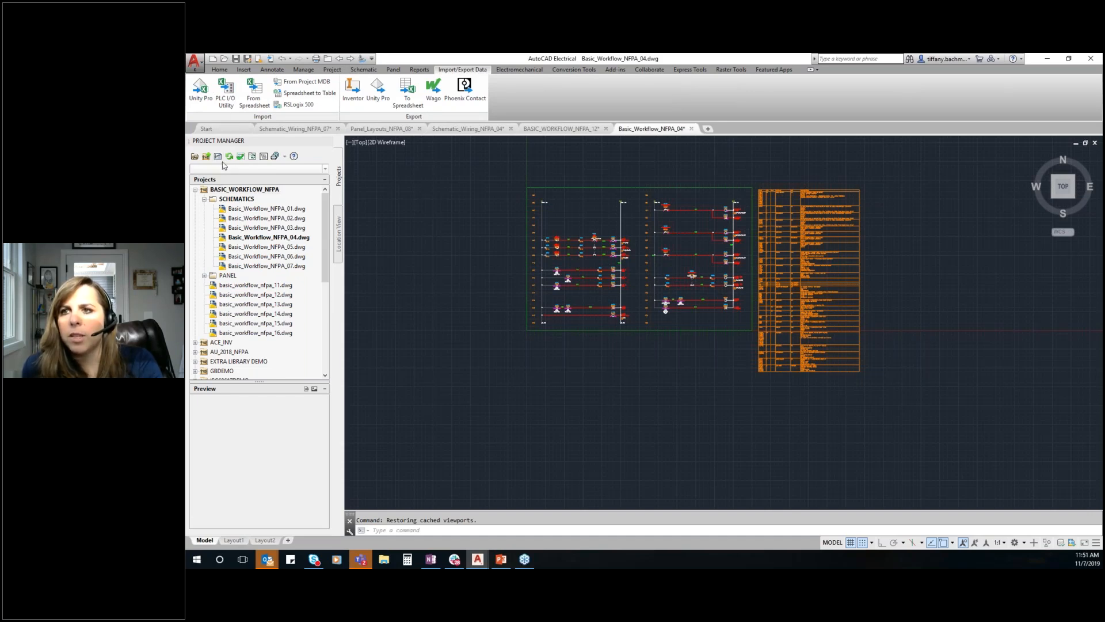
{"action": "left_click", "coordinate": [226, 93]}
{"action": "left_click", "coordinate": [494, 266]}
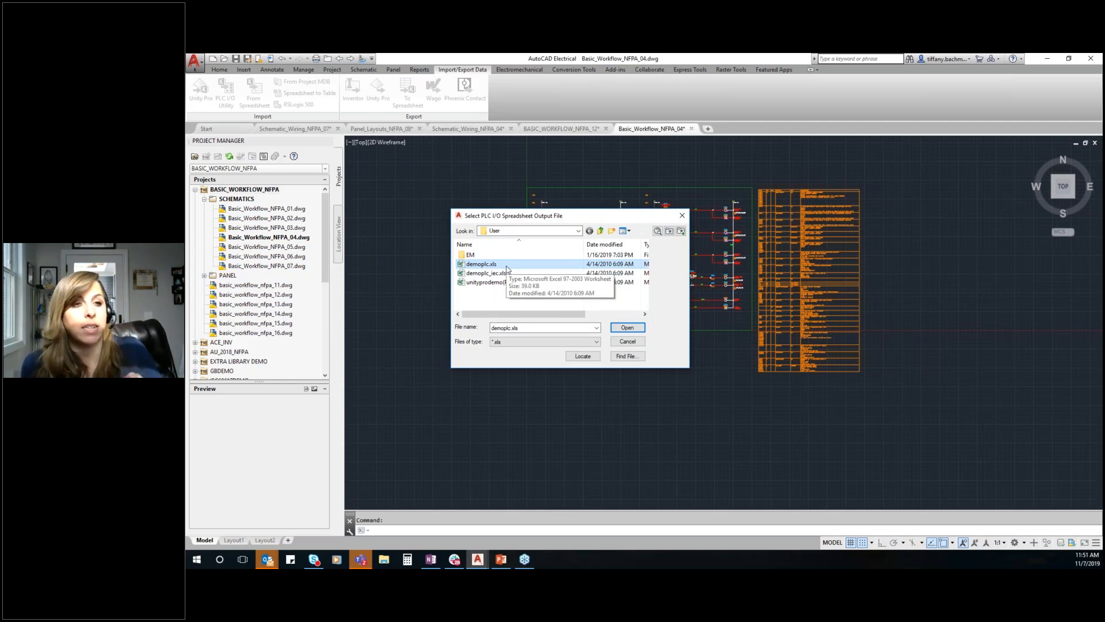
{"action": "left_click", "coordinate": [629, 327]}
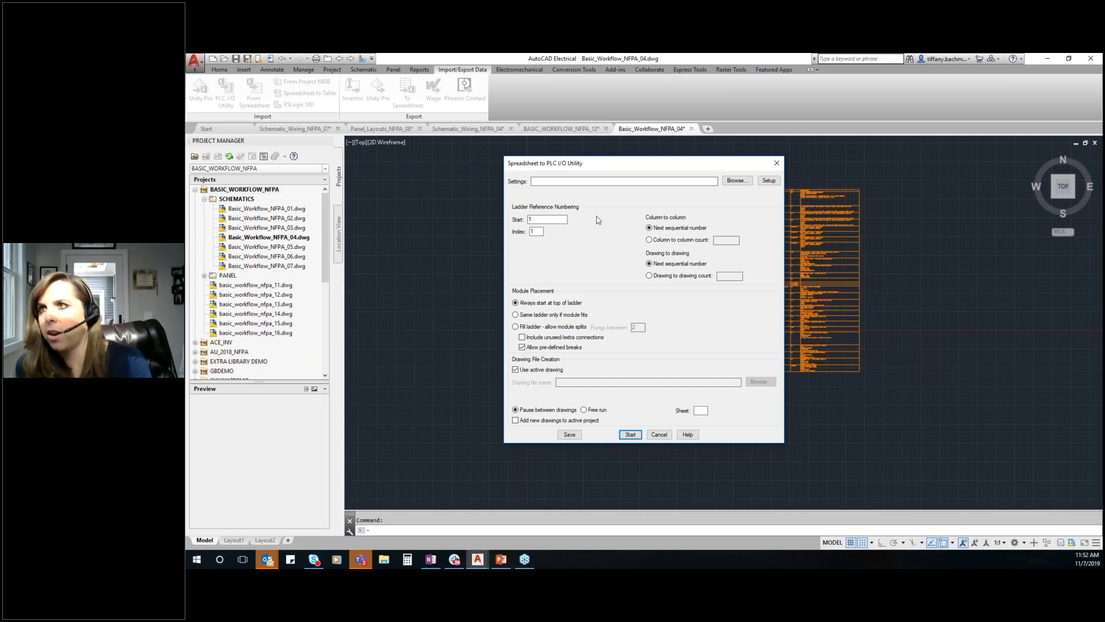
Set the ladder reference numbering to start at 1700 and review the utility's ladder and module setup, keeping its settings
{"action": "left_click", "coordinate": [537, 220]}
{"action": "type", "text": "700"}
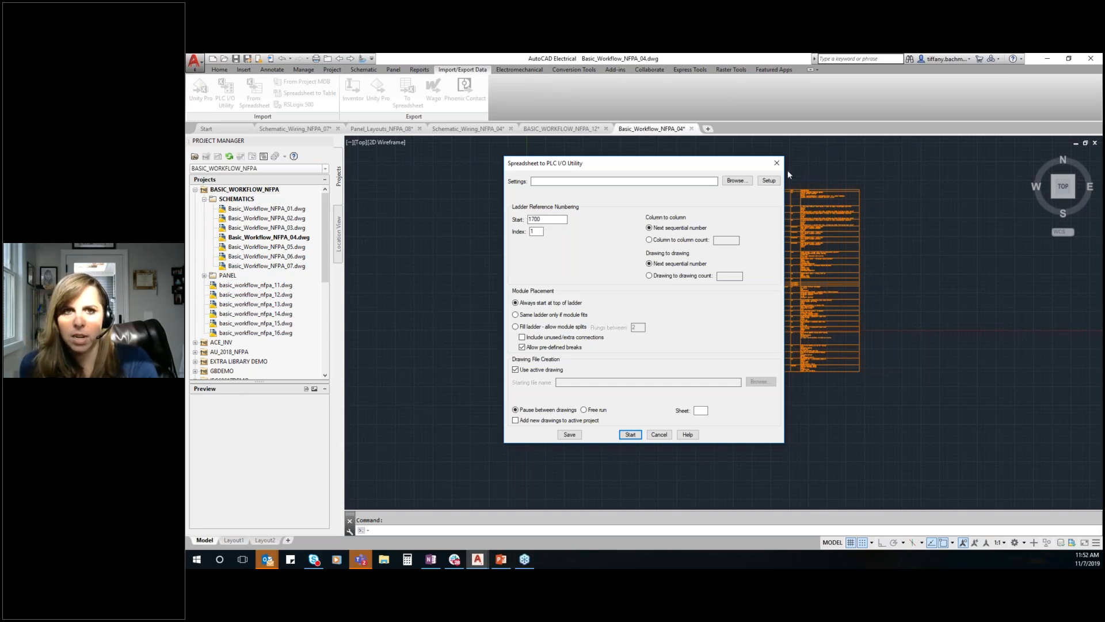
{"action": "left_click", "coordinate": [769, 180]}
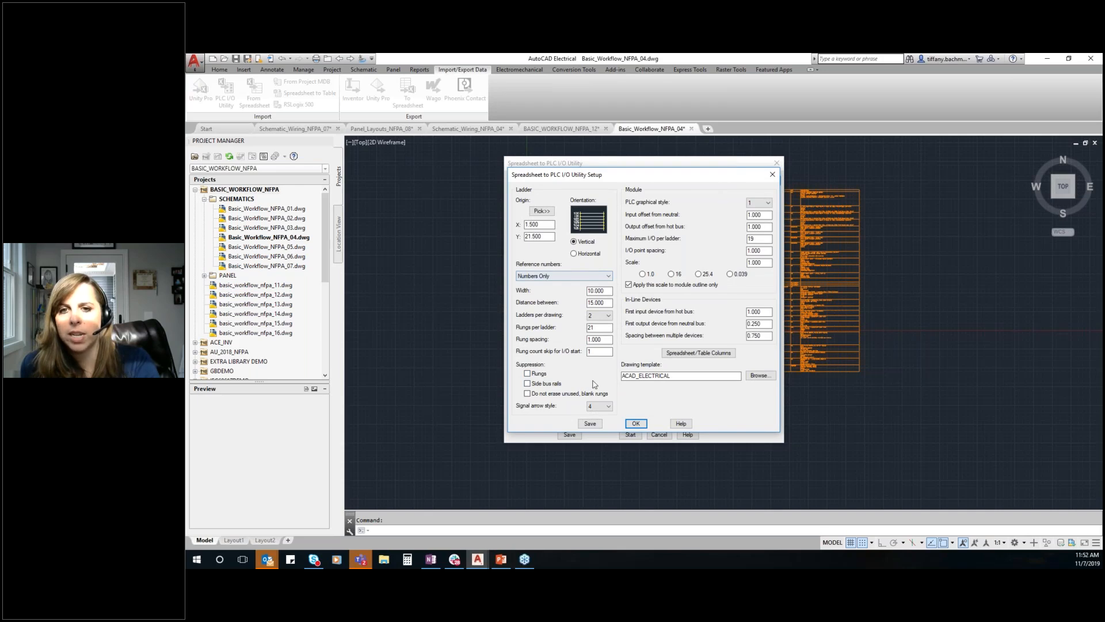
{"action": "left_click", "coordinate": [635, 425]}
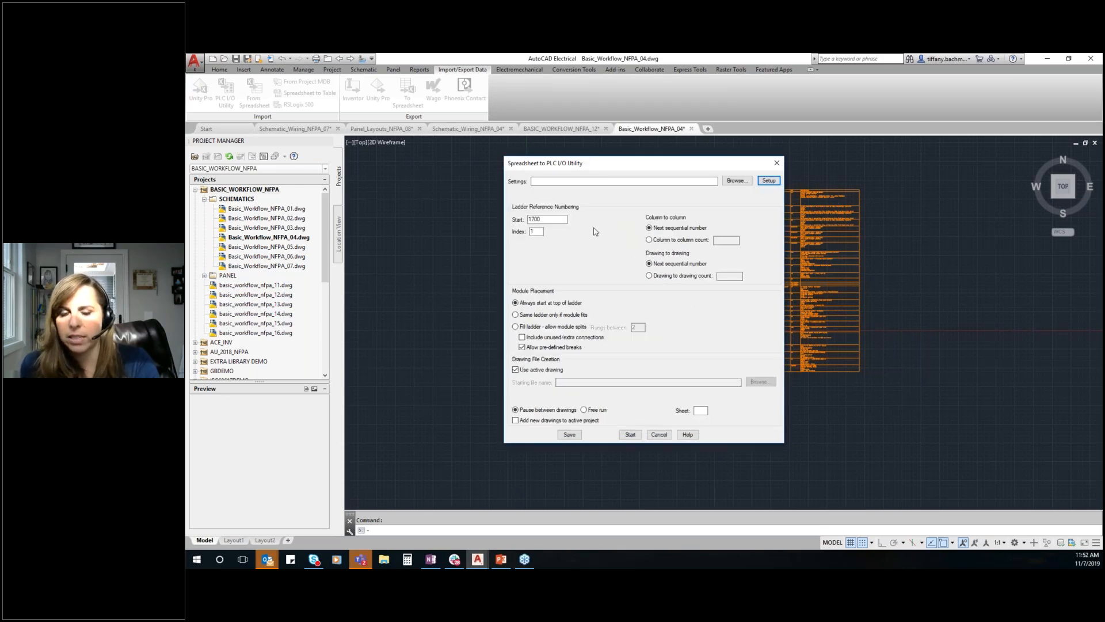
Turn off using the active drawing and set the starting file name to Basic_Workflow_NFPA_17.dwg in the Basic Workflow folder
{"action": "left_click", "coordinate": [537, 370]}
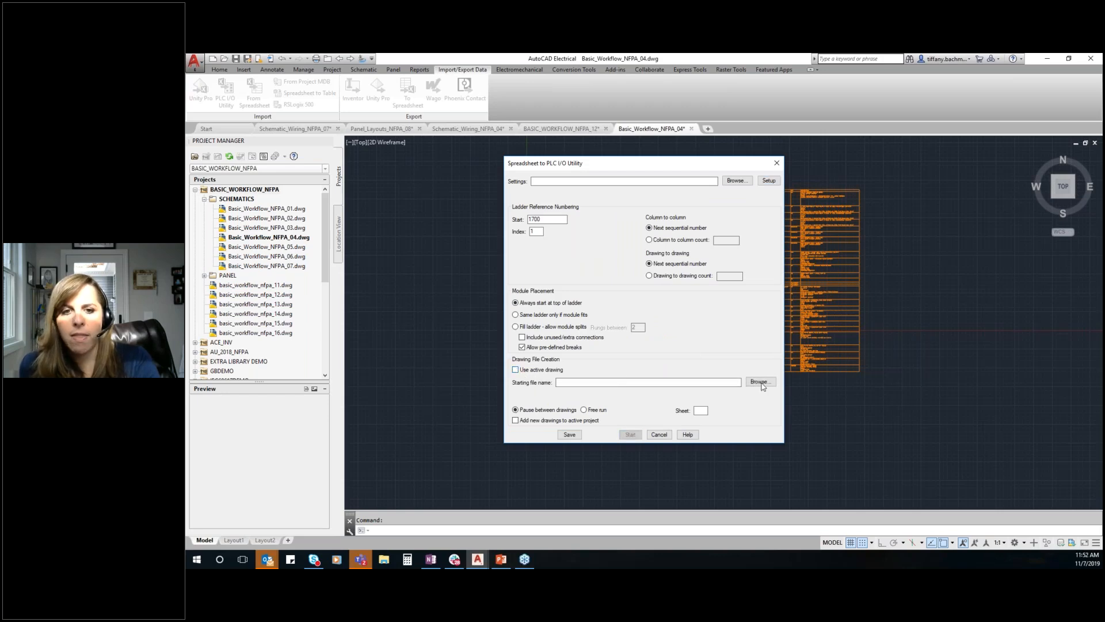
{"action": "left_click", "coordinate": [760, 381]}
{"action": "scroll", "coordinate": [641, 292], "scroll_direction": "down", "scroll_amount": 3}
{"action": "left_click_drag", "start_coordinate": [641, 292], "coordinate": [643, 300]}
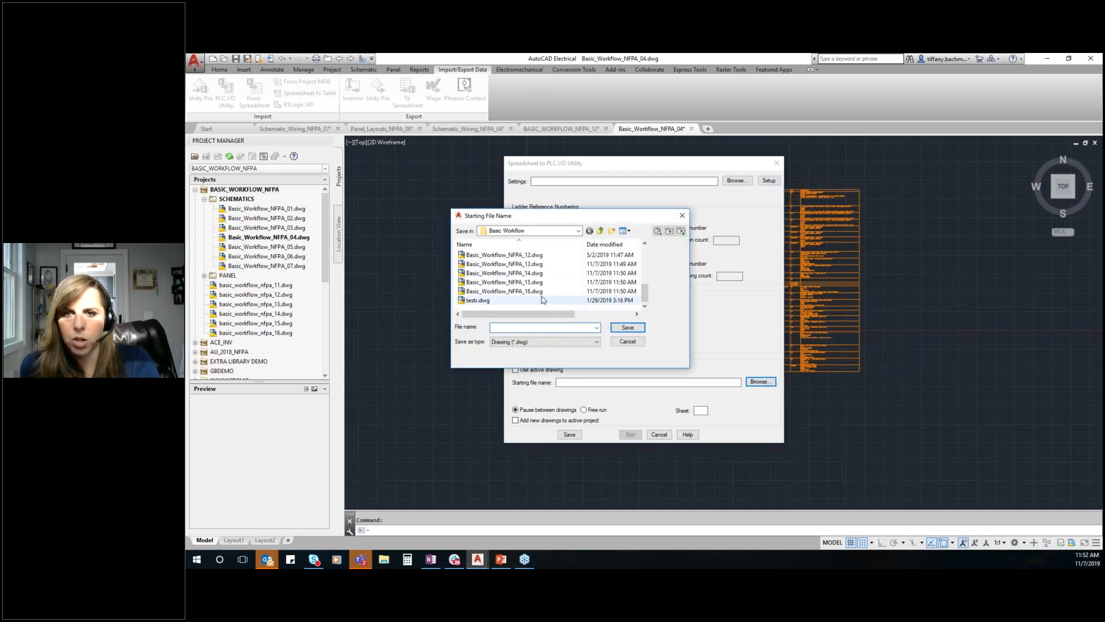
{"action": "left_click", "coordinate": [540, 292]}
{"action": "left_click", "coordinate": [553, 328]}
{"action": "left_click", "coordinate": [550, 329]}
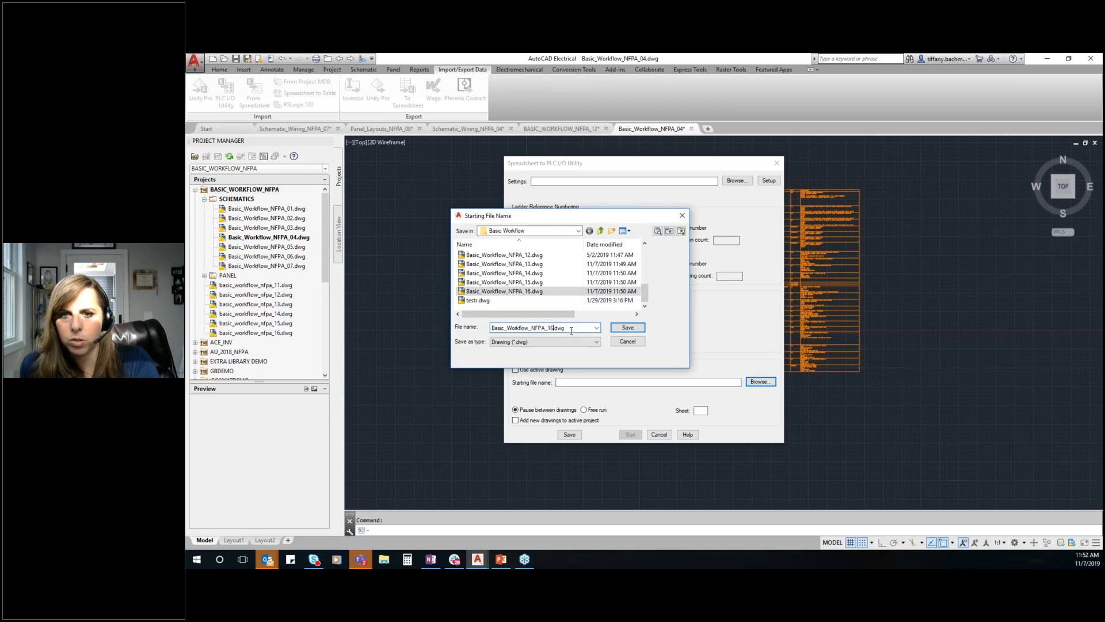
{"action": "key", "text": "BackSpace"}
{"action": "type", "text": "7"}
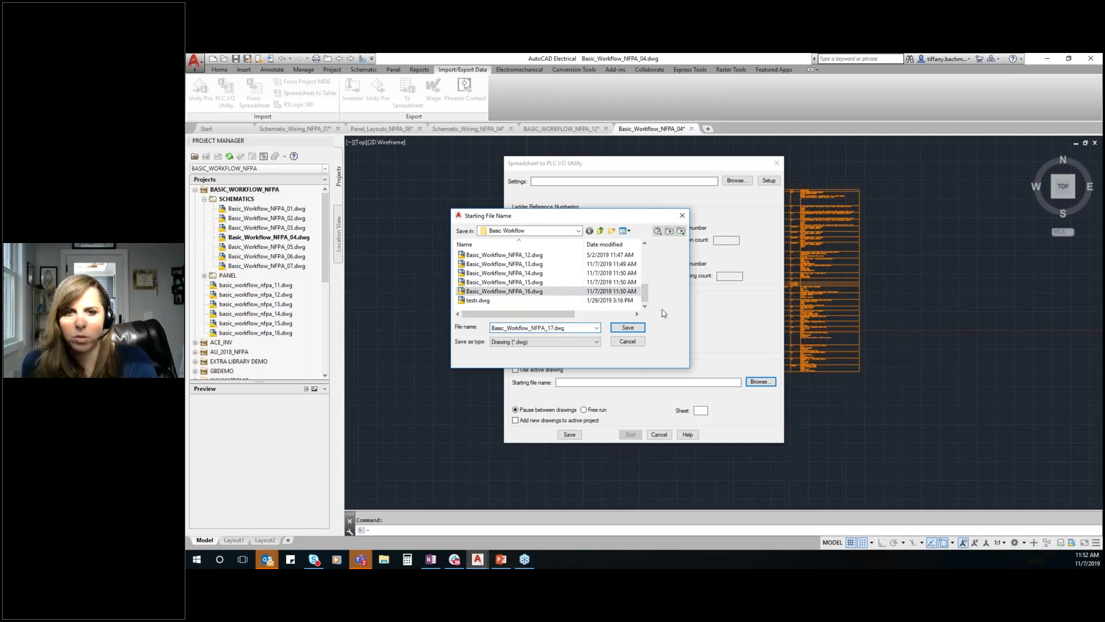
{"action": "left_click", "coordinate": [625, 328]}
Choose free run, set the sheet to 17, add new drawings to the active project, and start generating the PLC drawings
{"action": "left_click", "coordinate": [583, 409]}
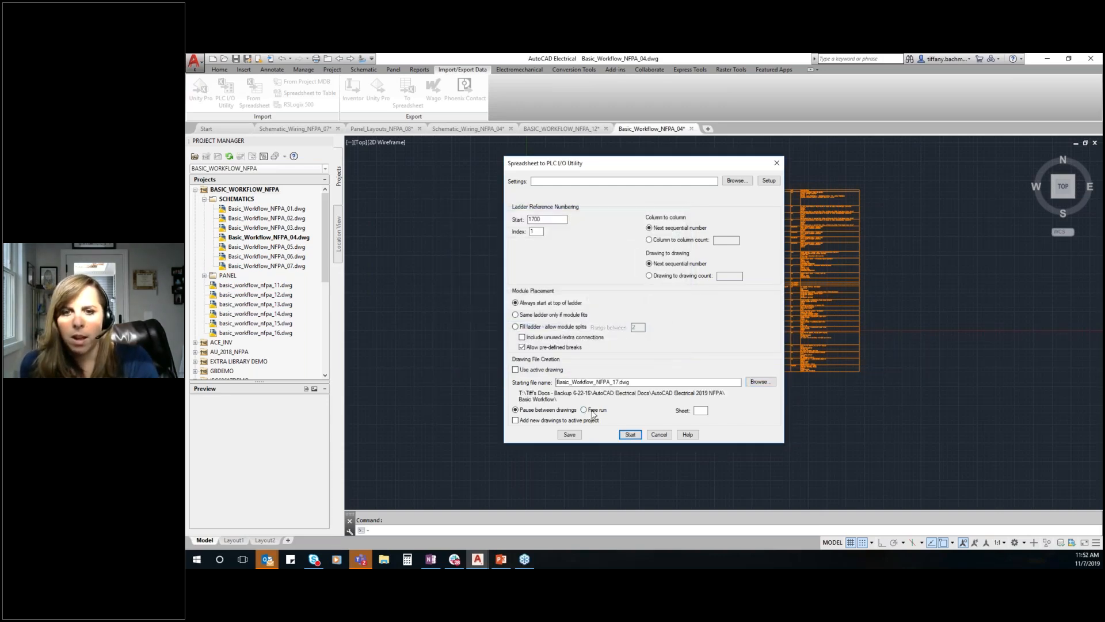
{"action": "left_click", "coordinate": [705, 410]}
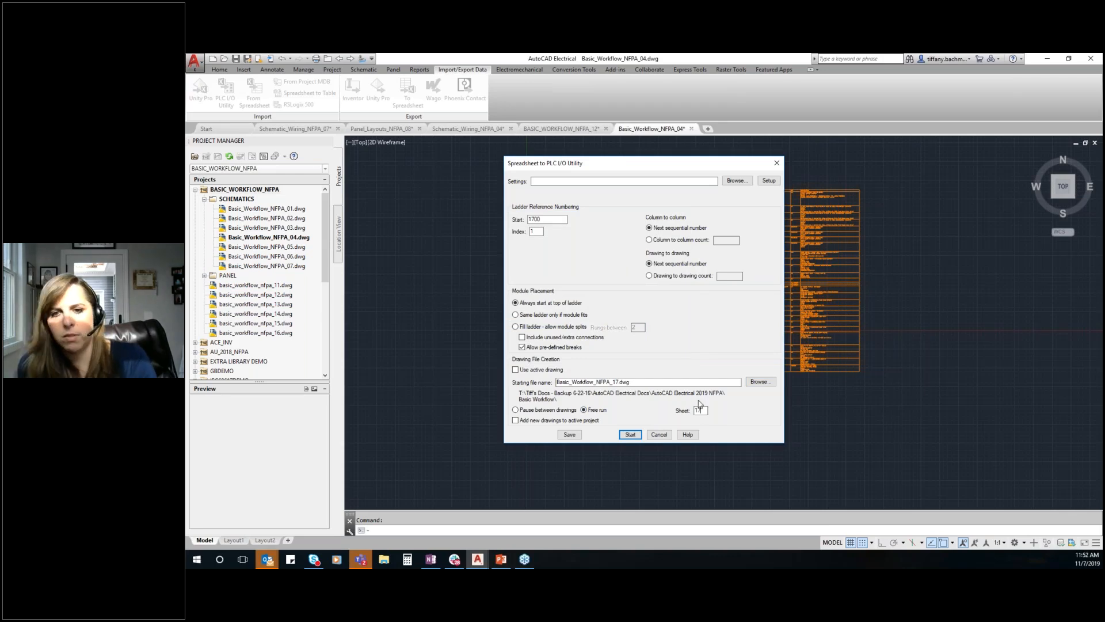
{"action": "left_click", "coordinate": [515, 420]}
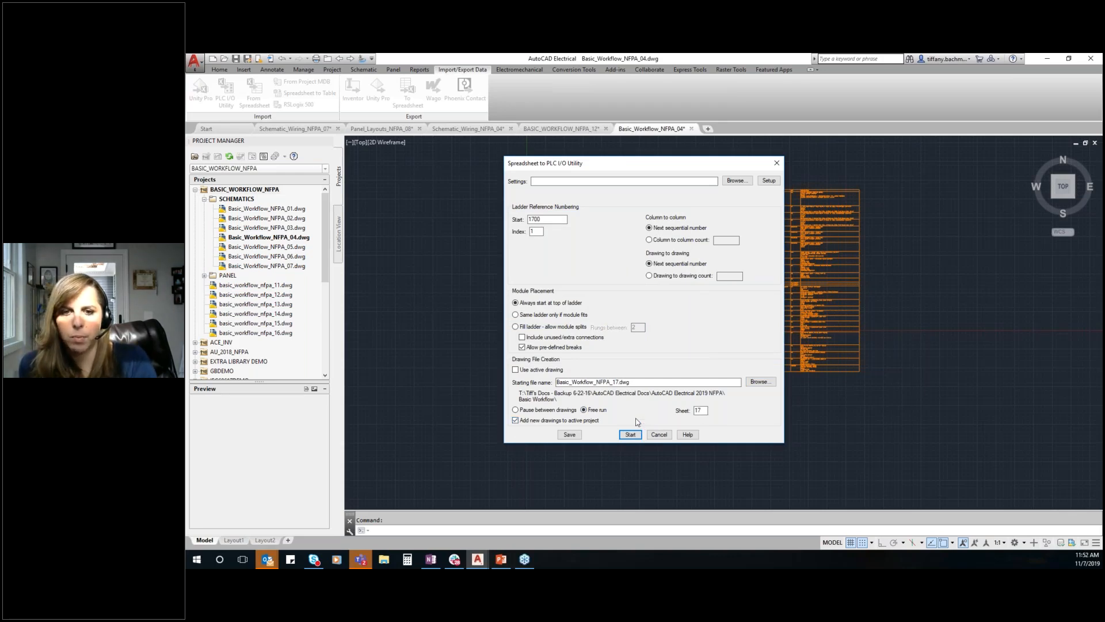
{"action": "left_click", "coordinate": [629, 434]}
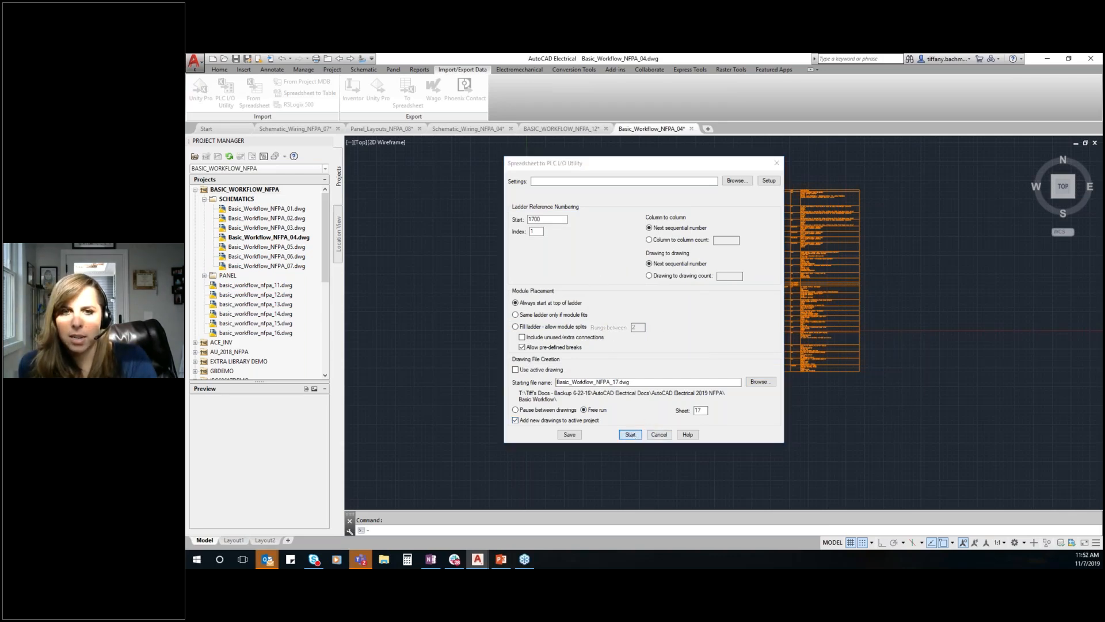